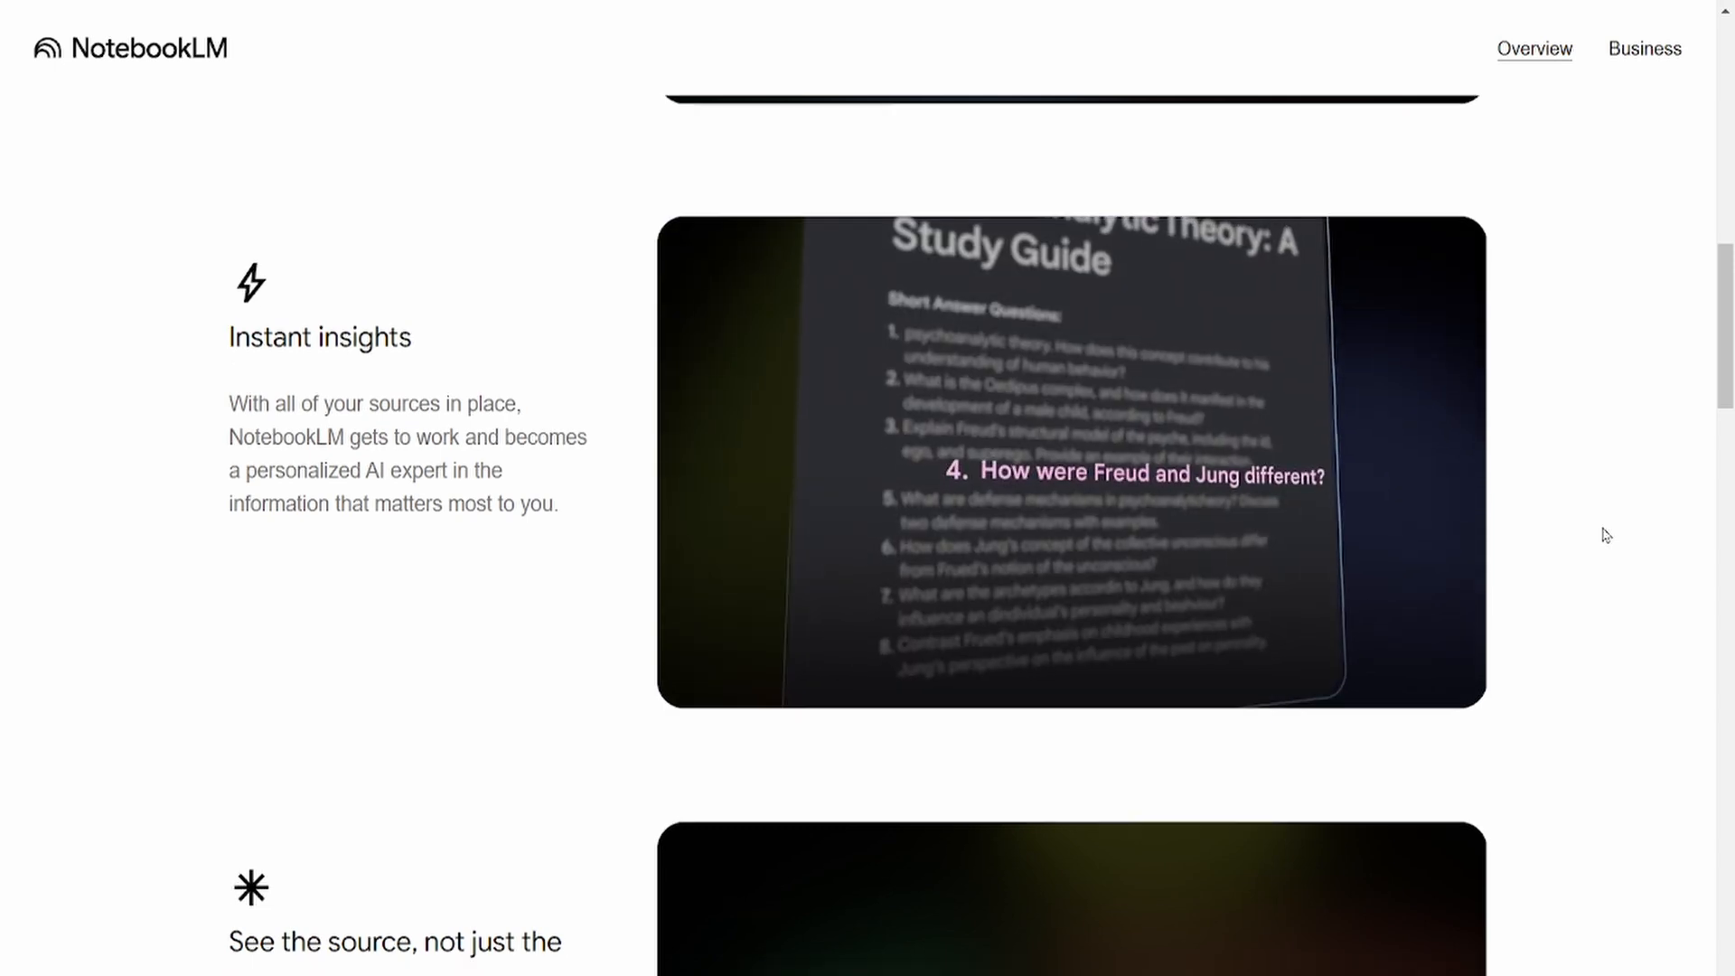
scroll(1606, 535, "down", 2)
scroll(1605, 534, "down", 1)
scroll(1602, 523, "down", 1)
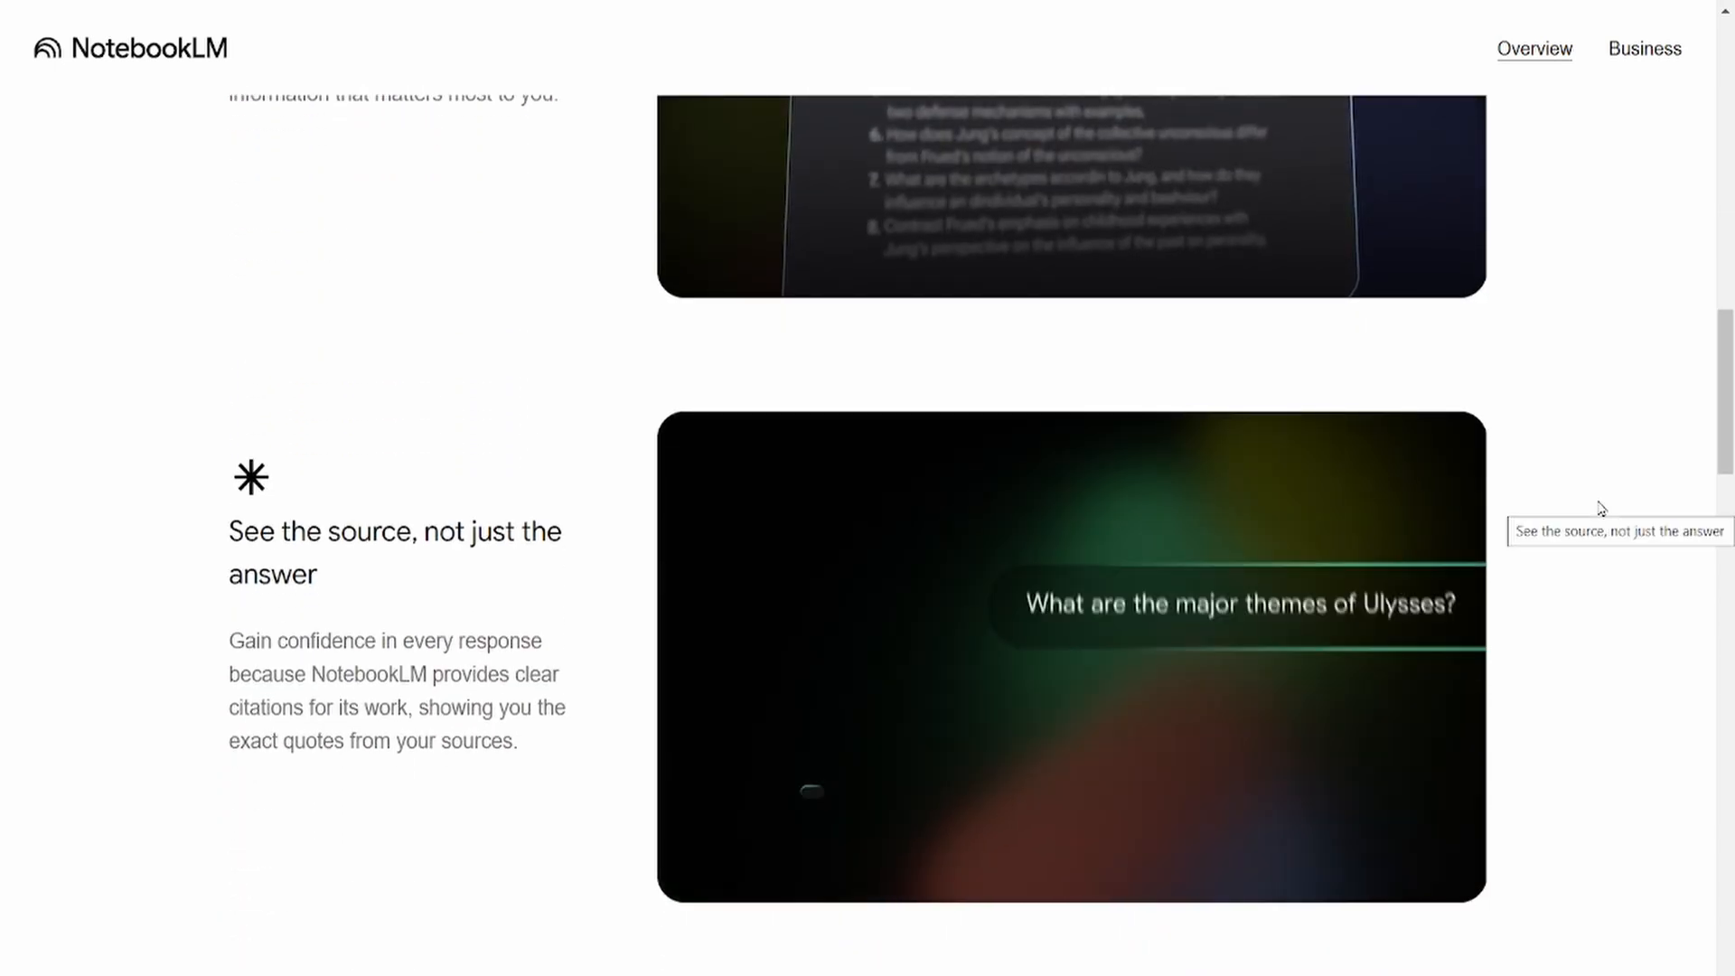
scroll(1602, 508, "down", 1)
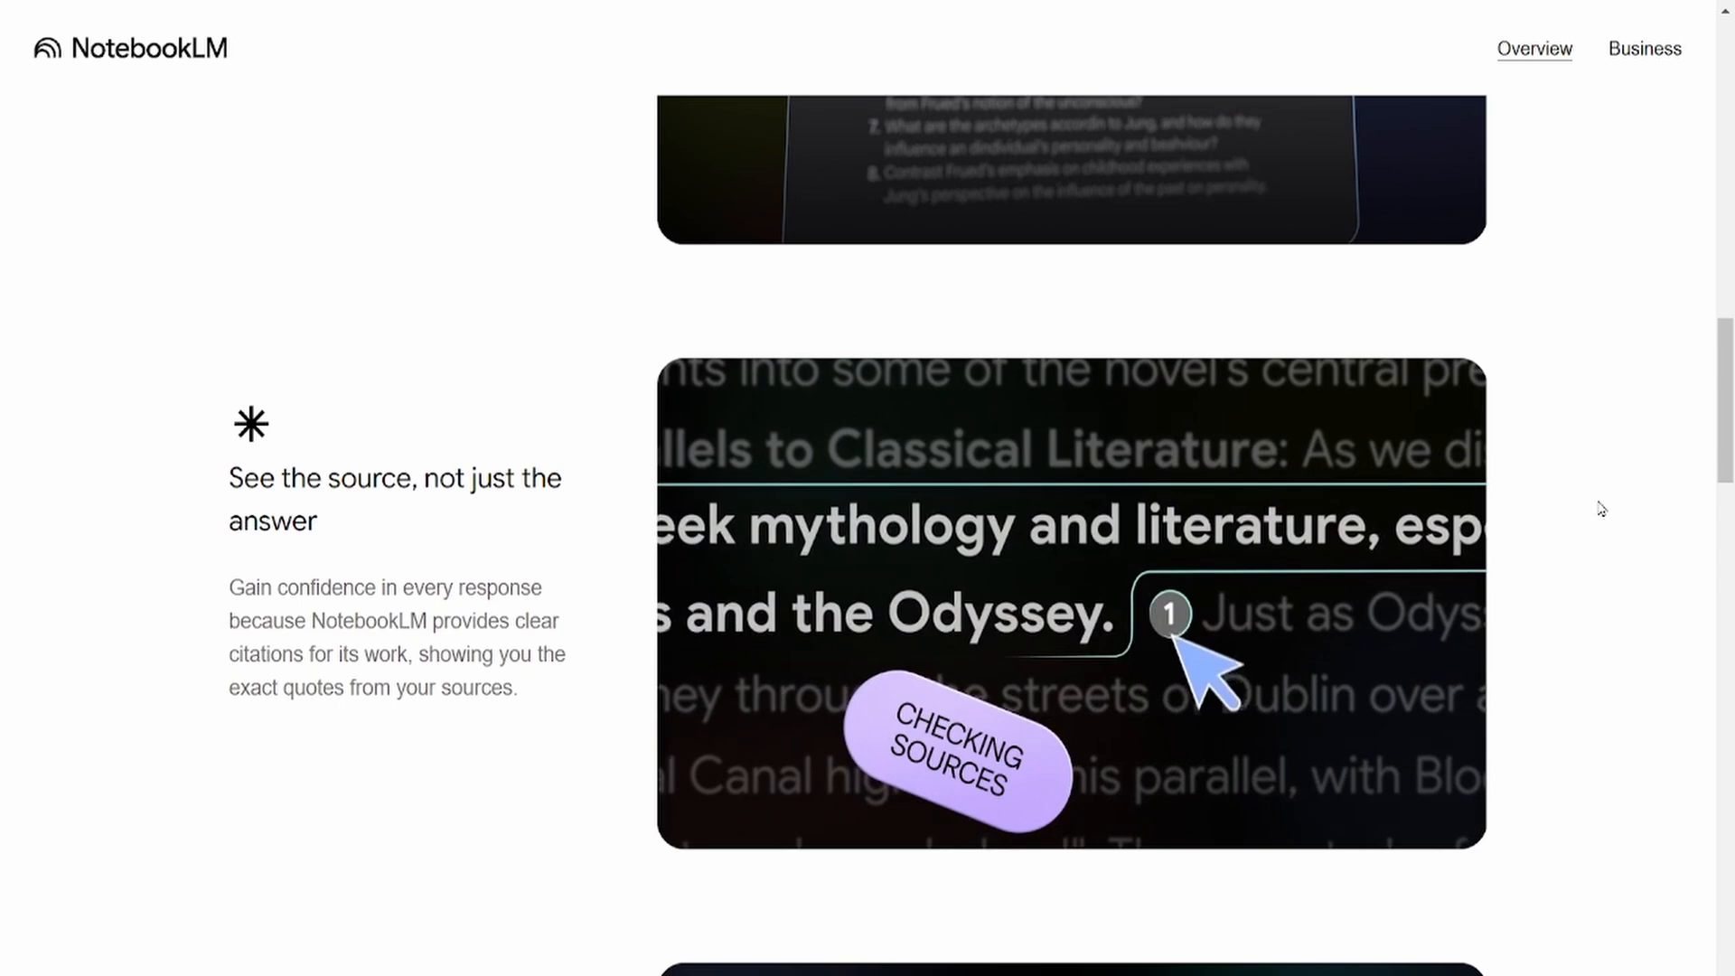
scroll(1600, 508, "down", 1)
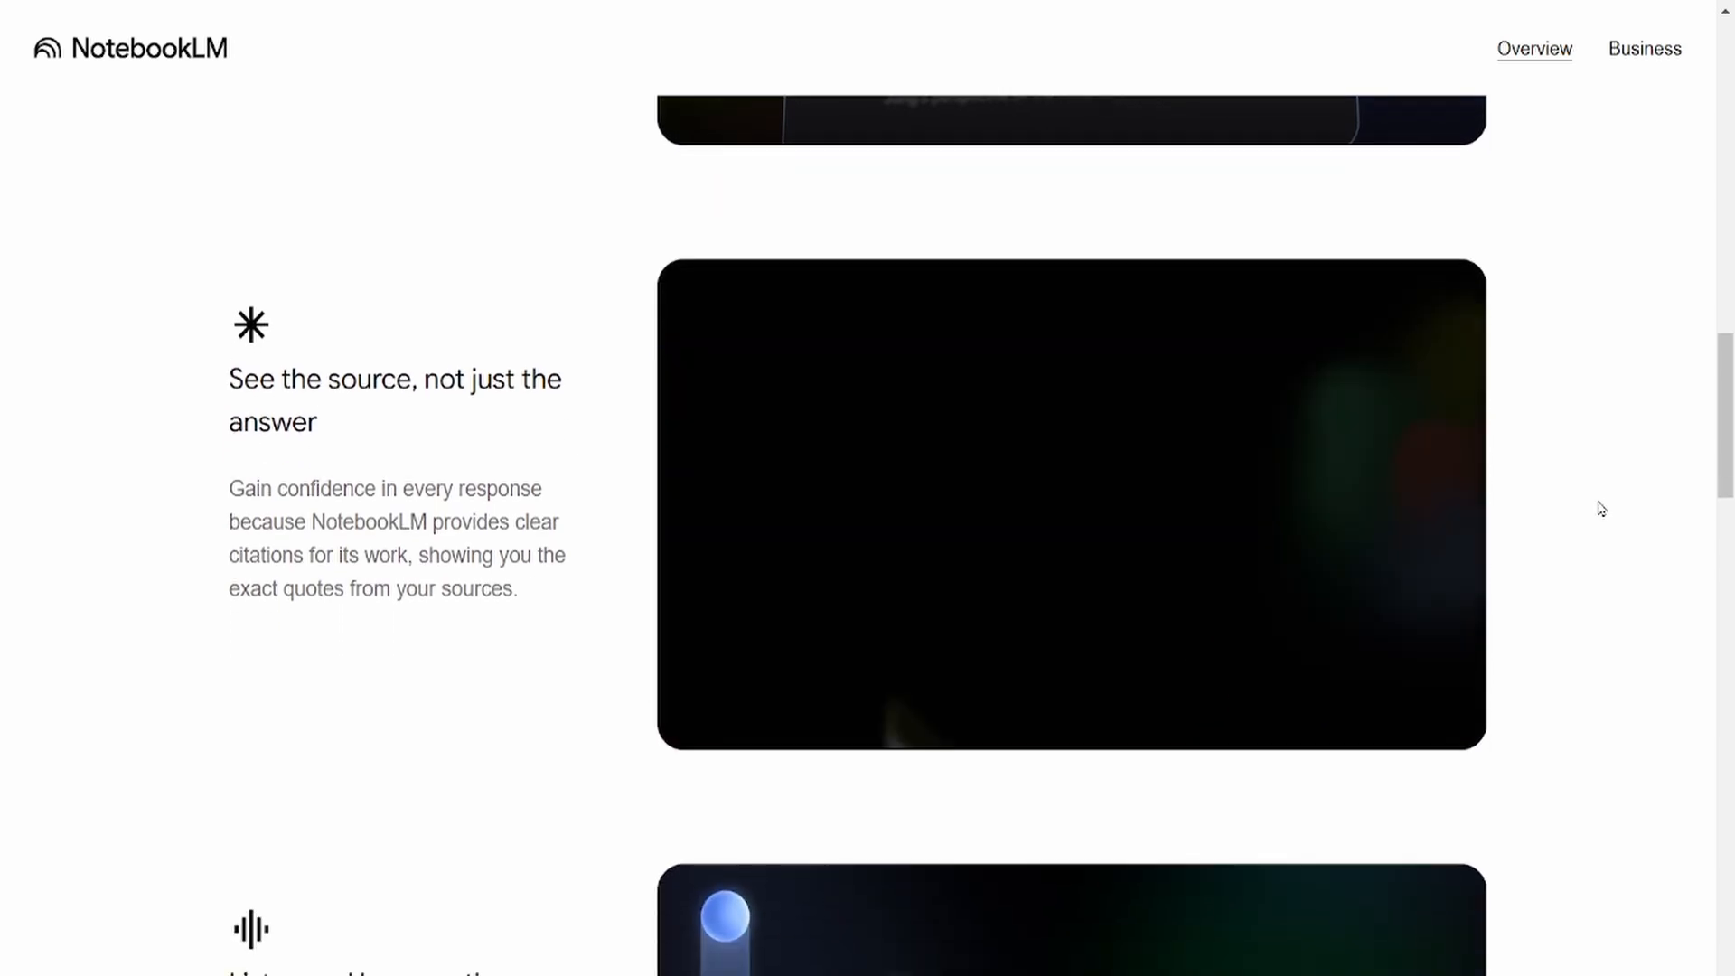
scroll(1598, 507, "down", 2)
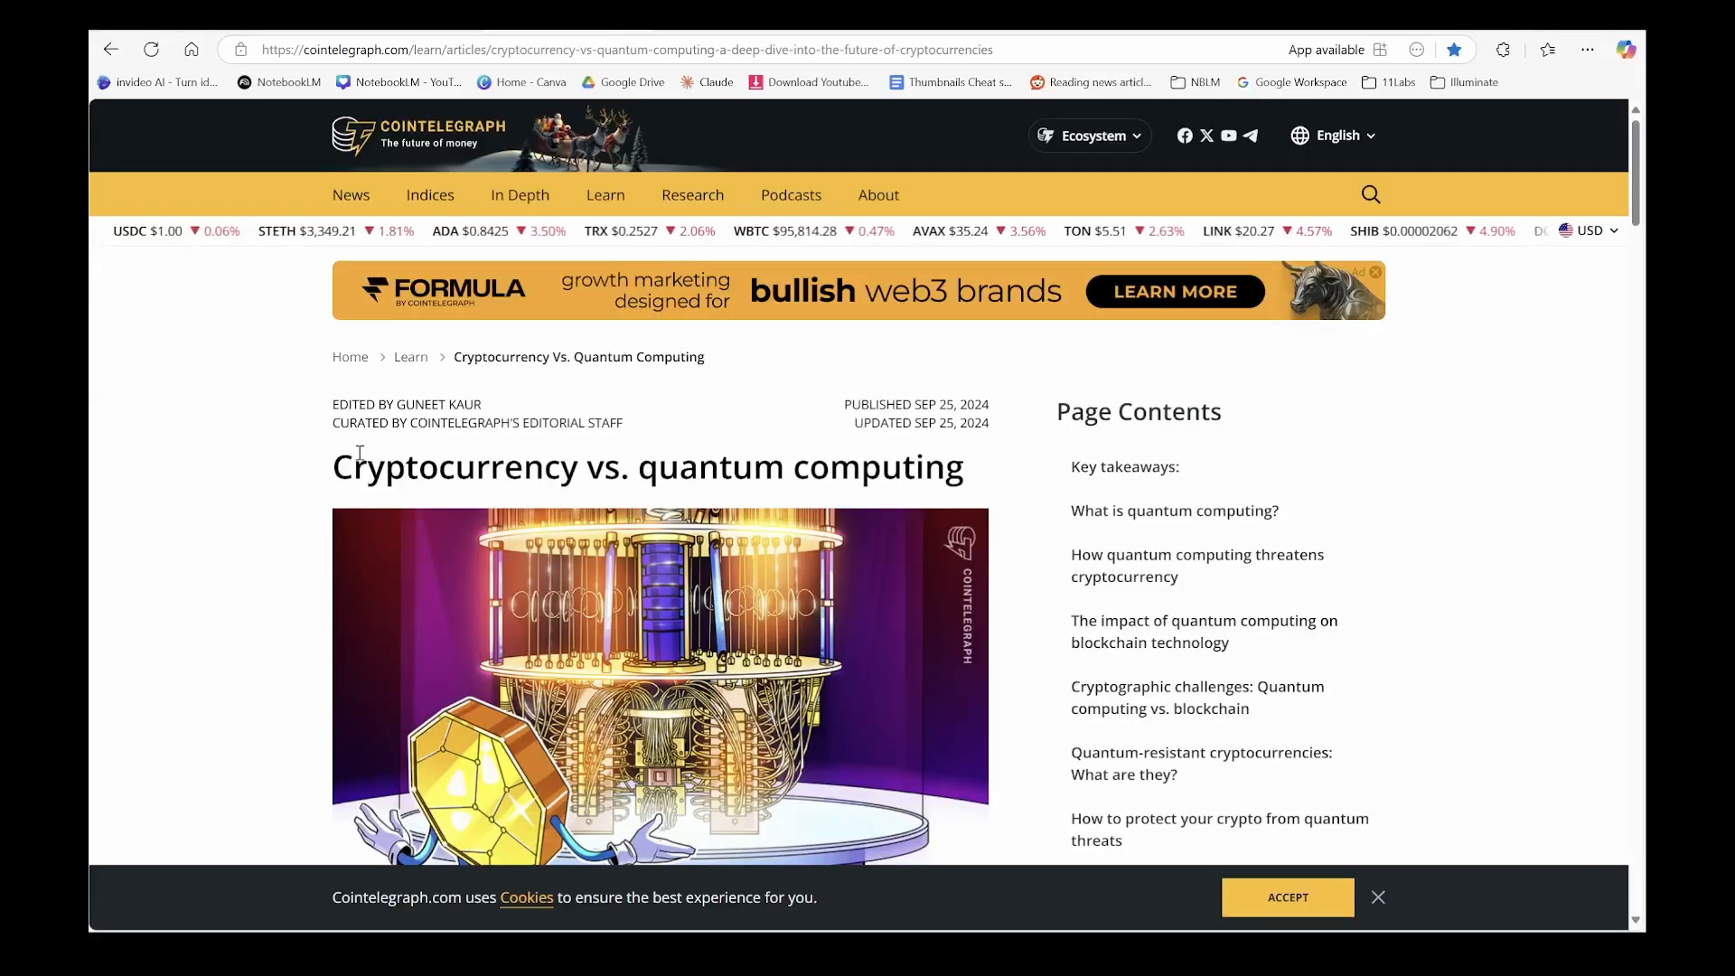
- Highlight the Cointelegraph headline and the post-quantum blockchain paper title while reviewing the tabs
left_click_drag(331, 466, 966, 469)
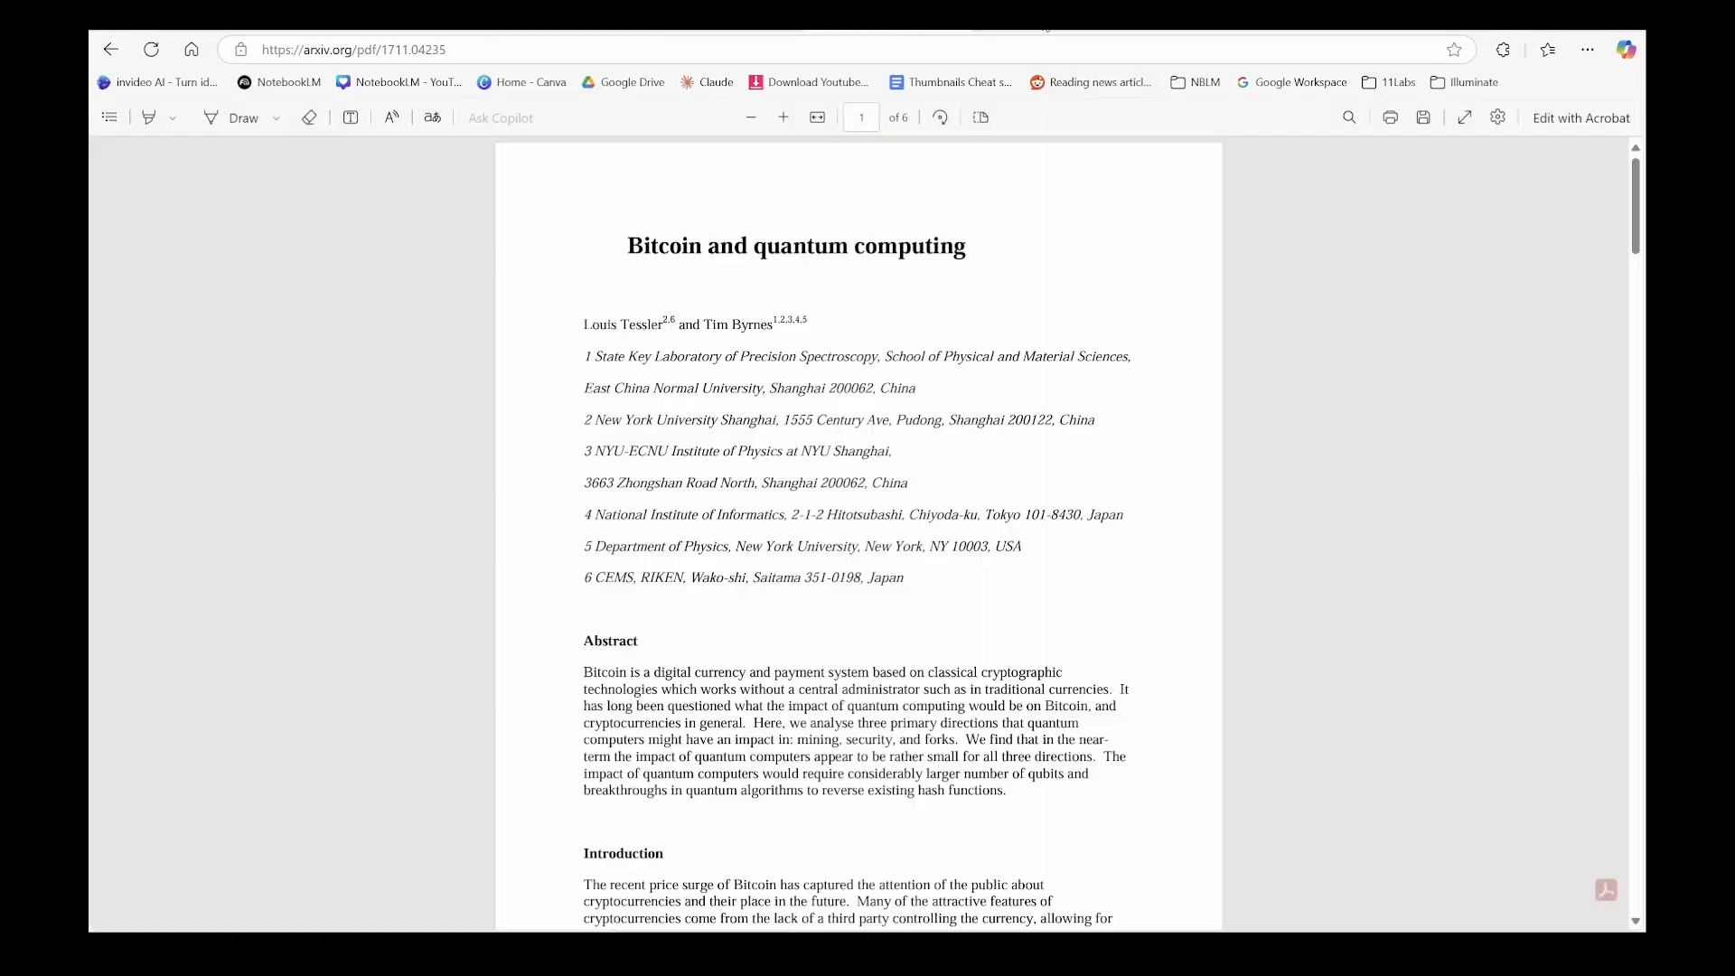
scroll(732, 343, "down", 3)
scroll(734, 341, "down", 8)
scroll(733, 341, "down", 8)
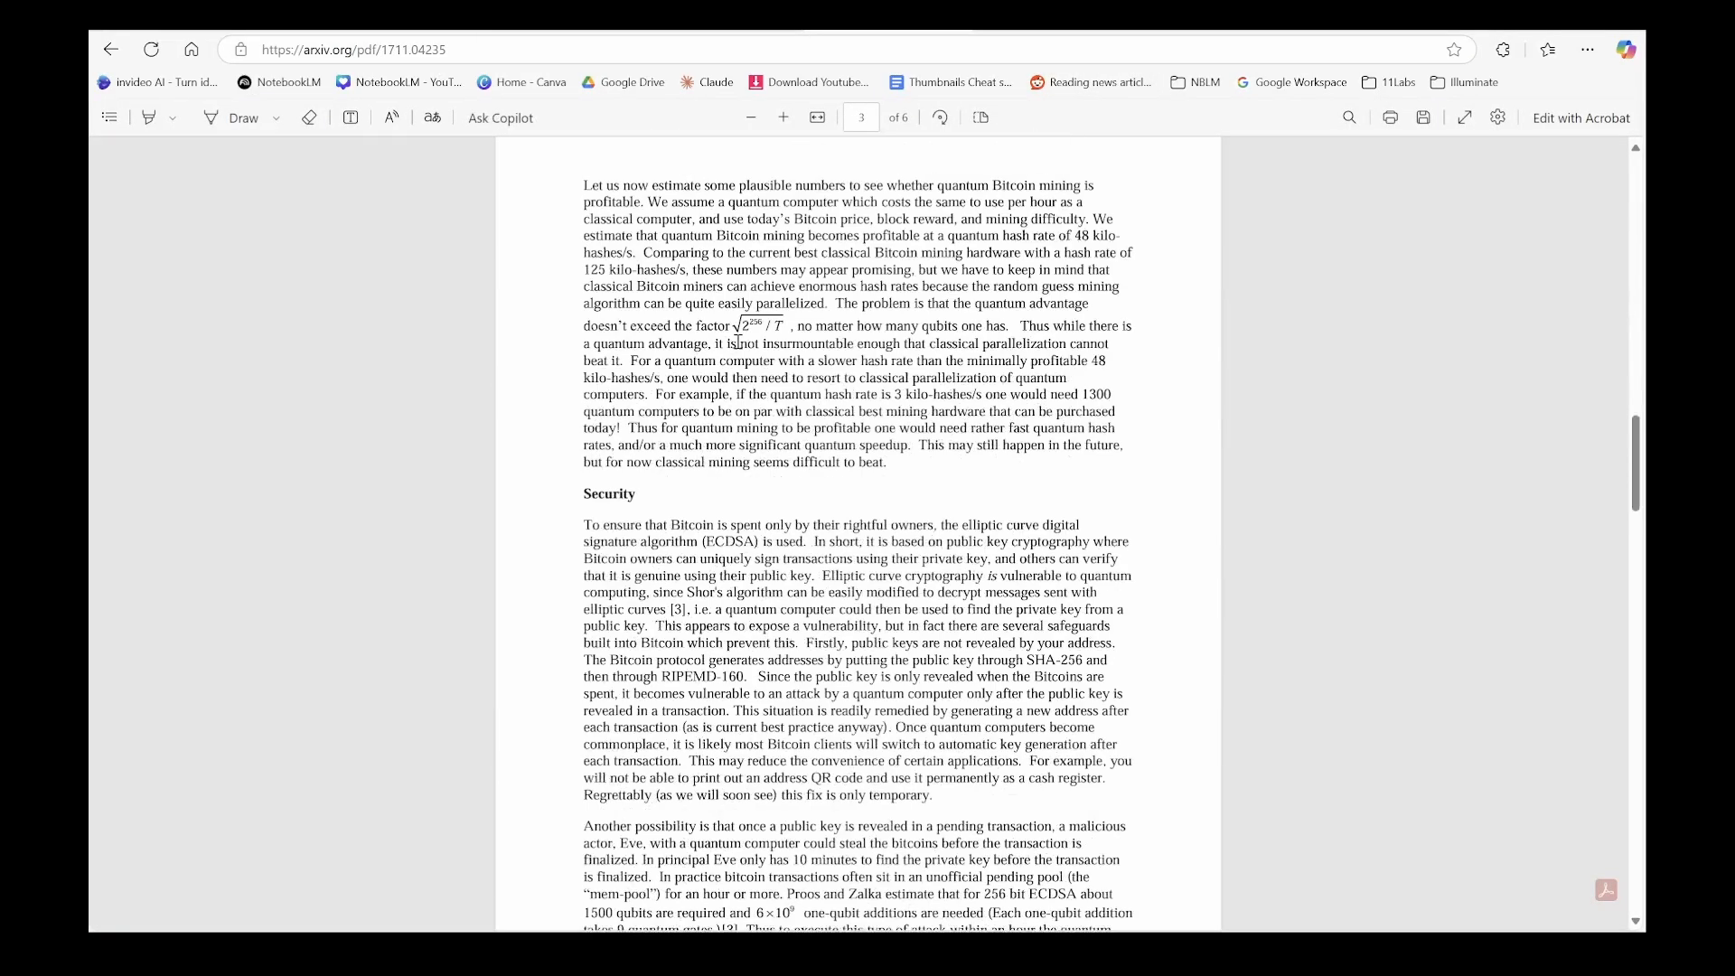
scroll(739, 346, "down", 5)
scroll(732, 343, "down", 5)
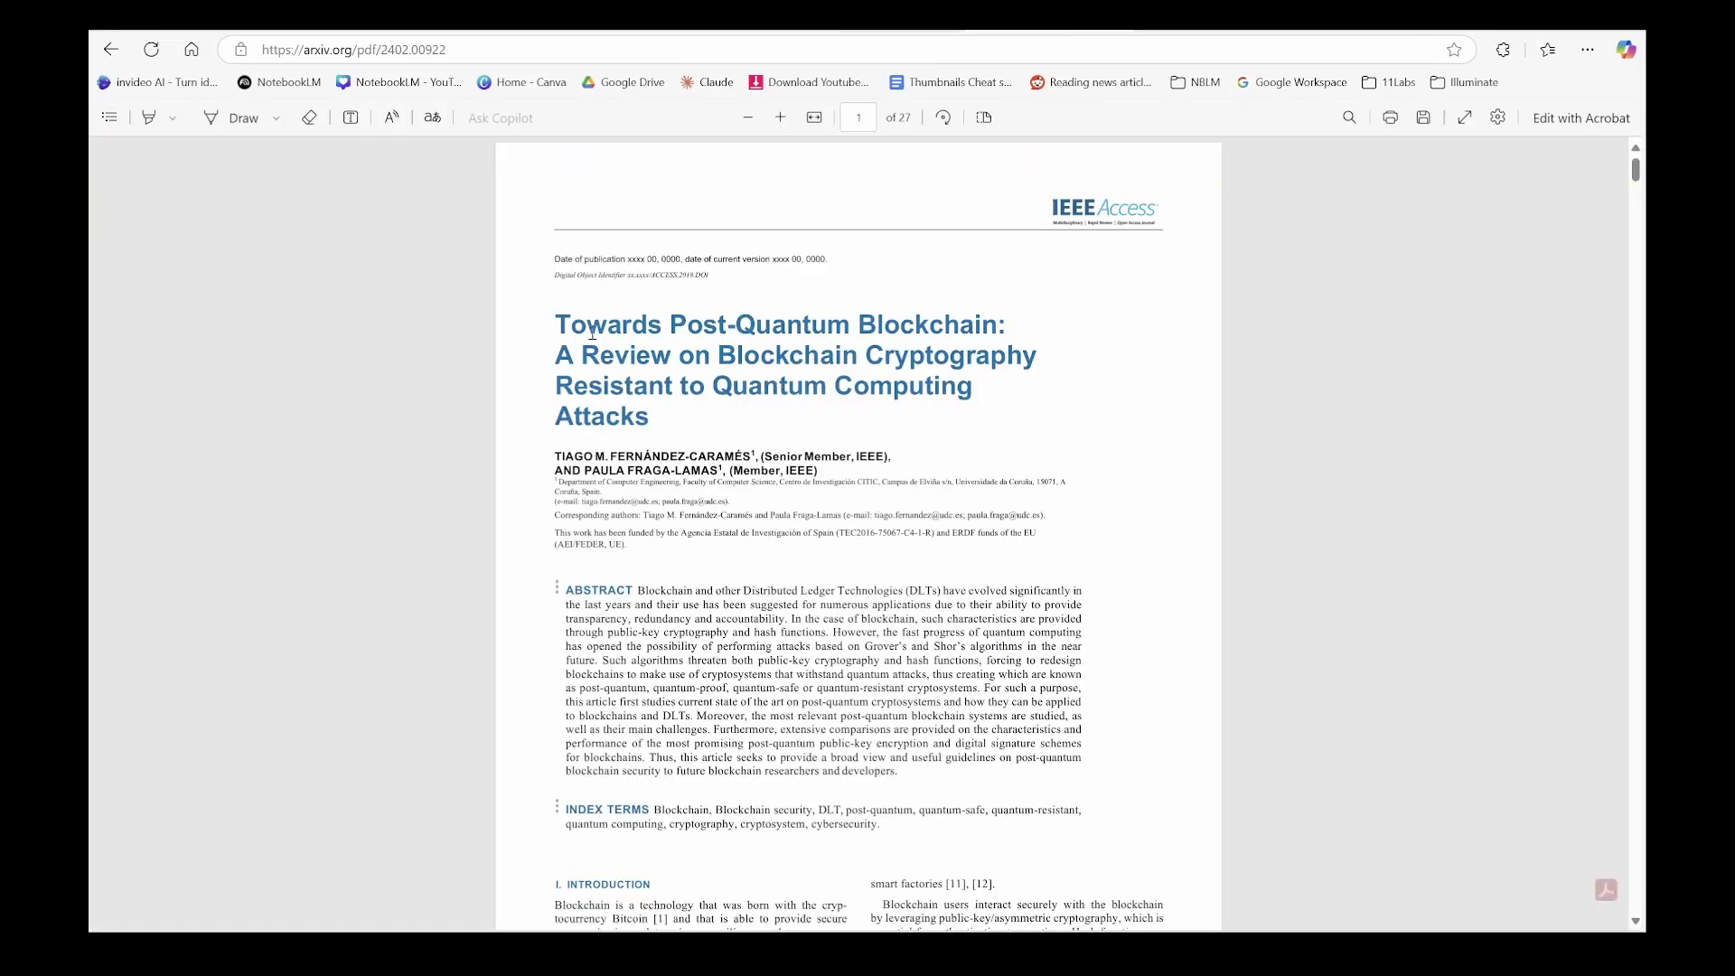
left_click_drag(592, 331, 740, 447)
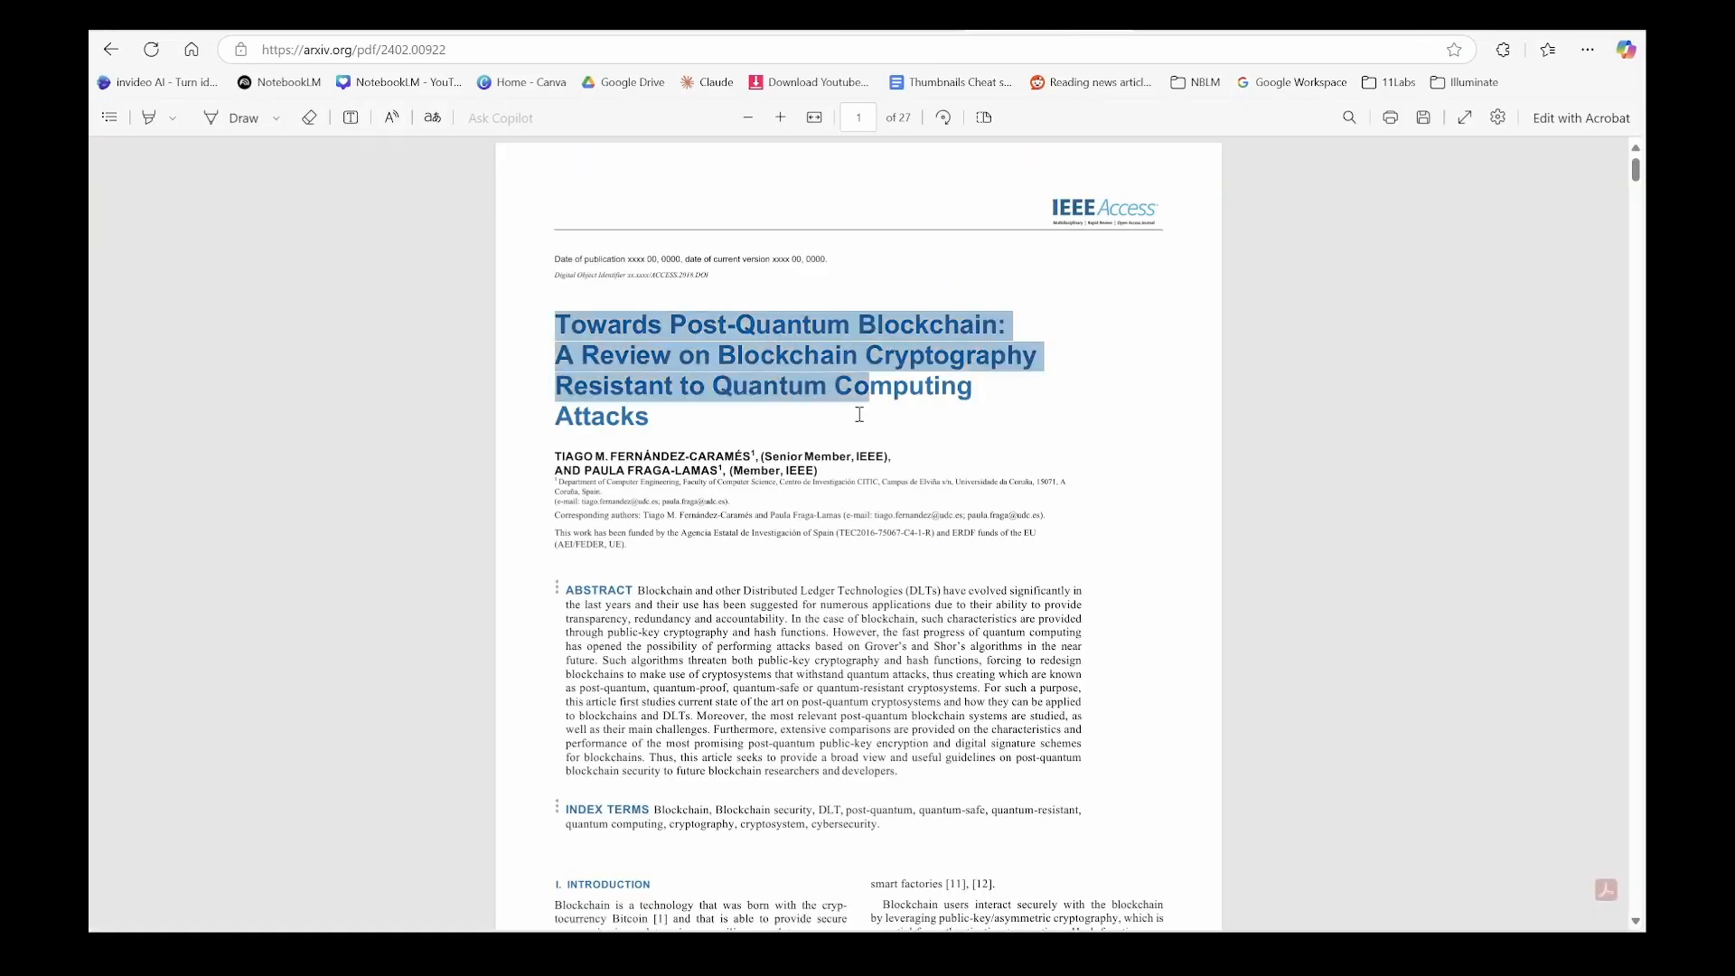
left_click(740, 440)
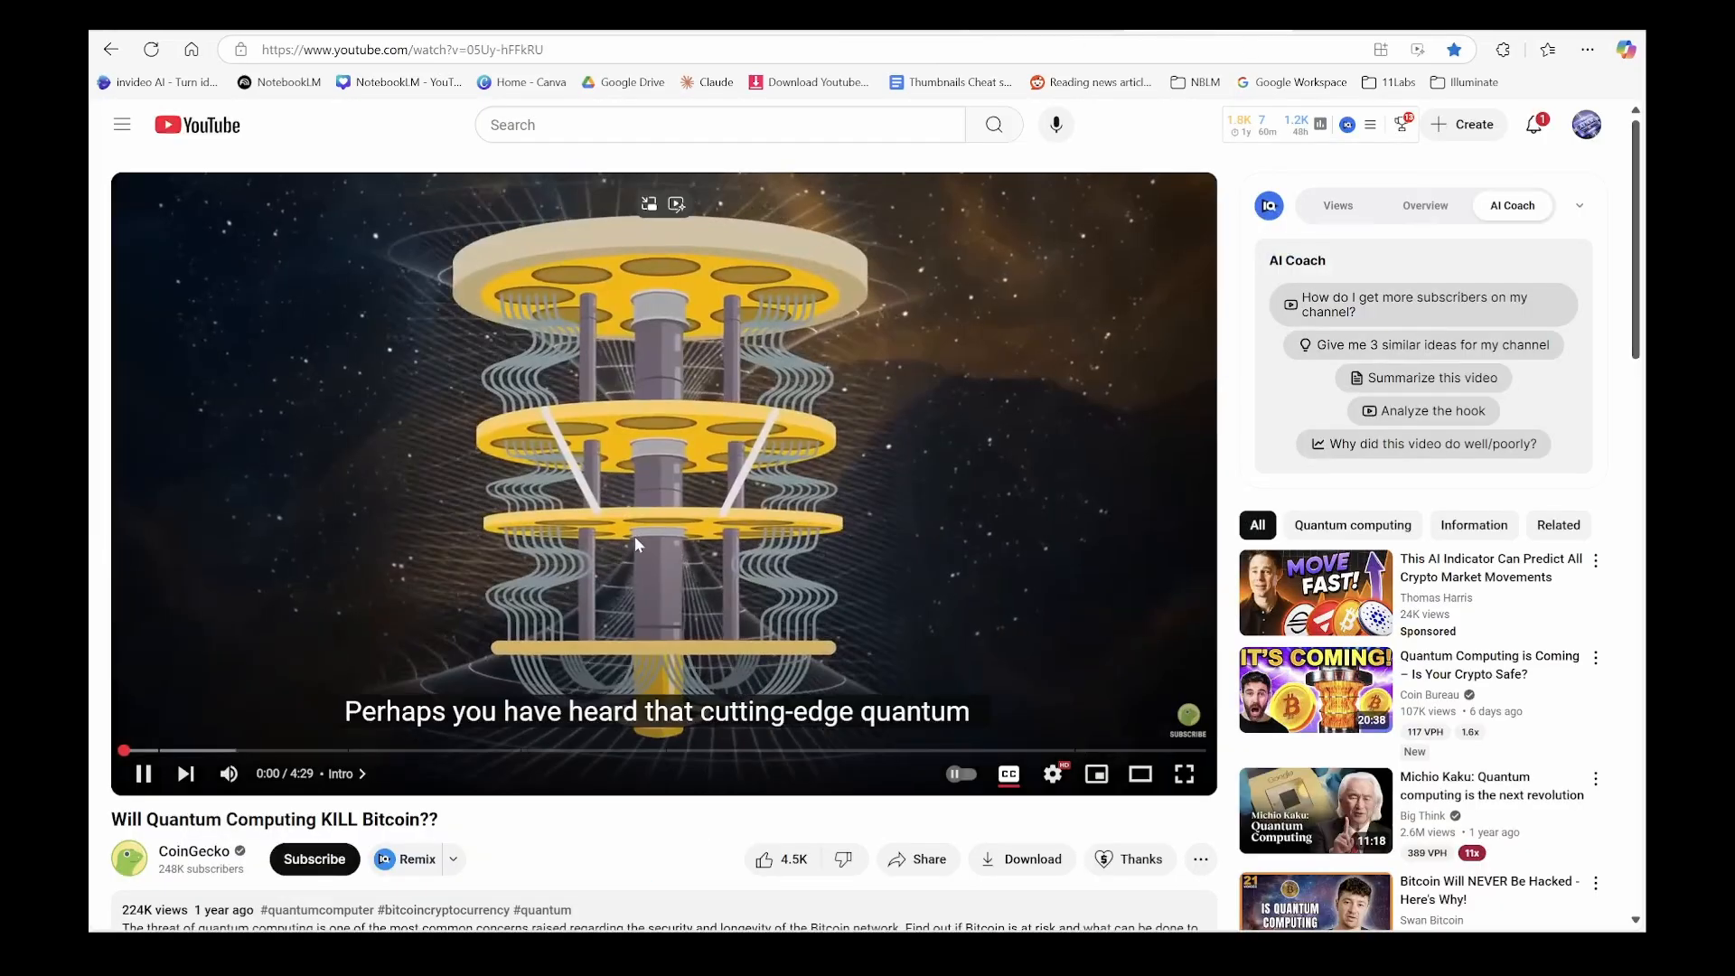
scroll(421, 564, "down", 2)
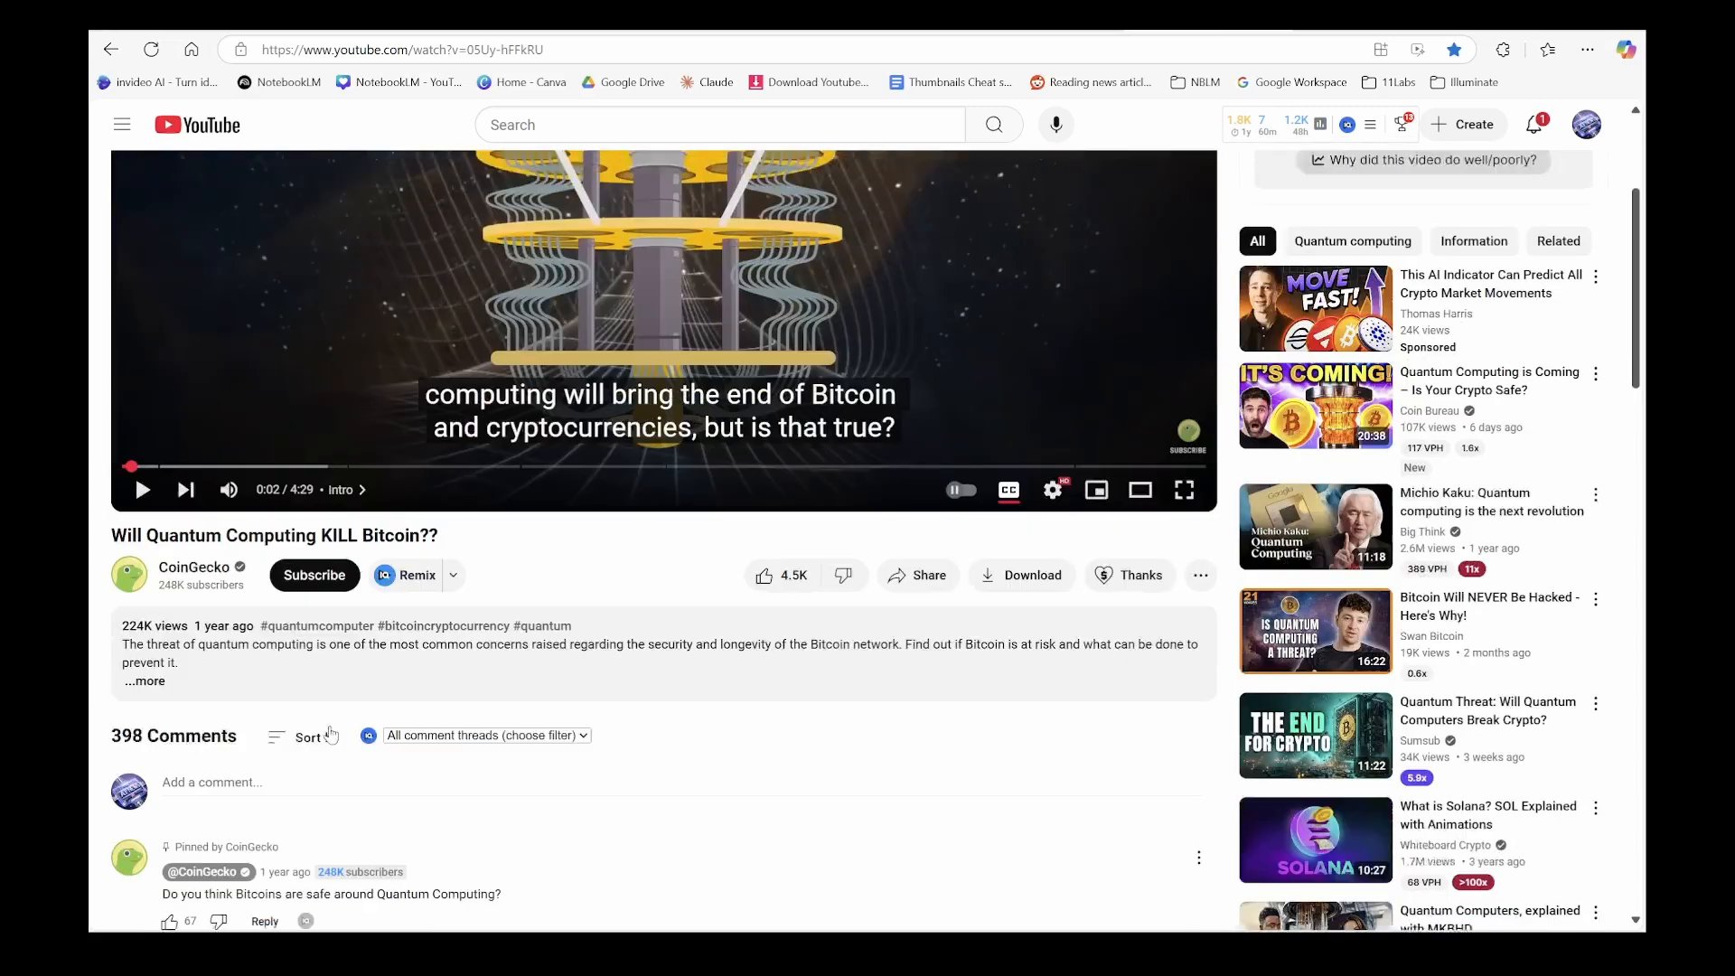
- Create a new notebook and add the first arXiv paper's URL as a website source
key("alt+Left")
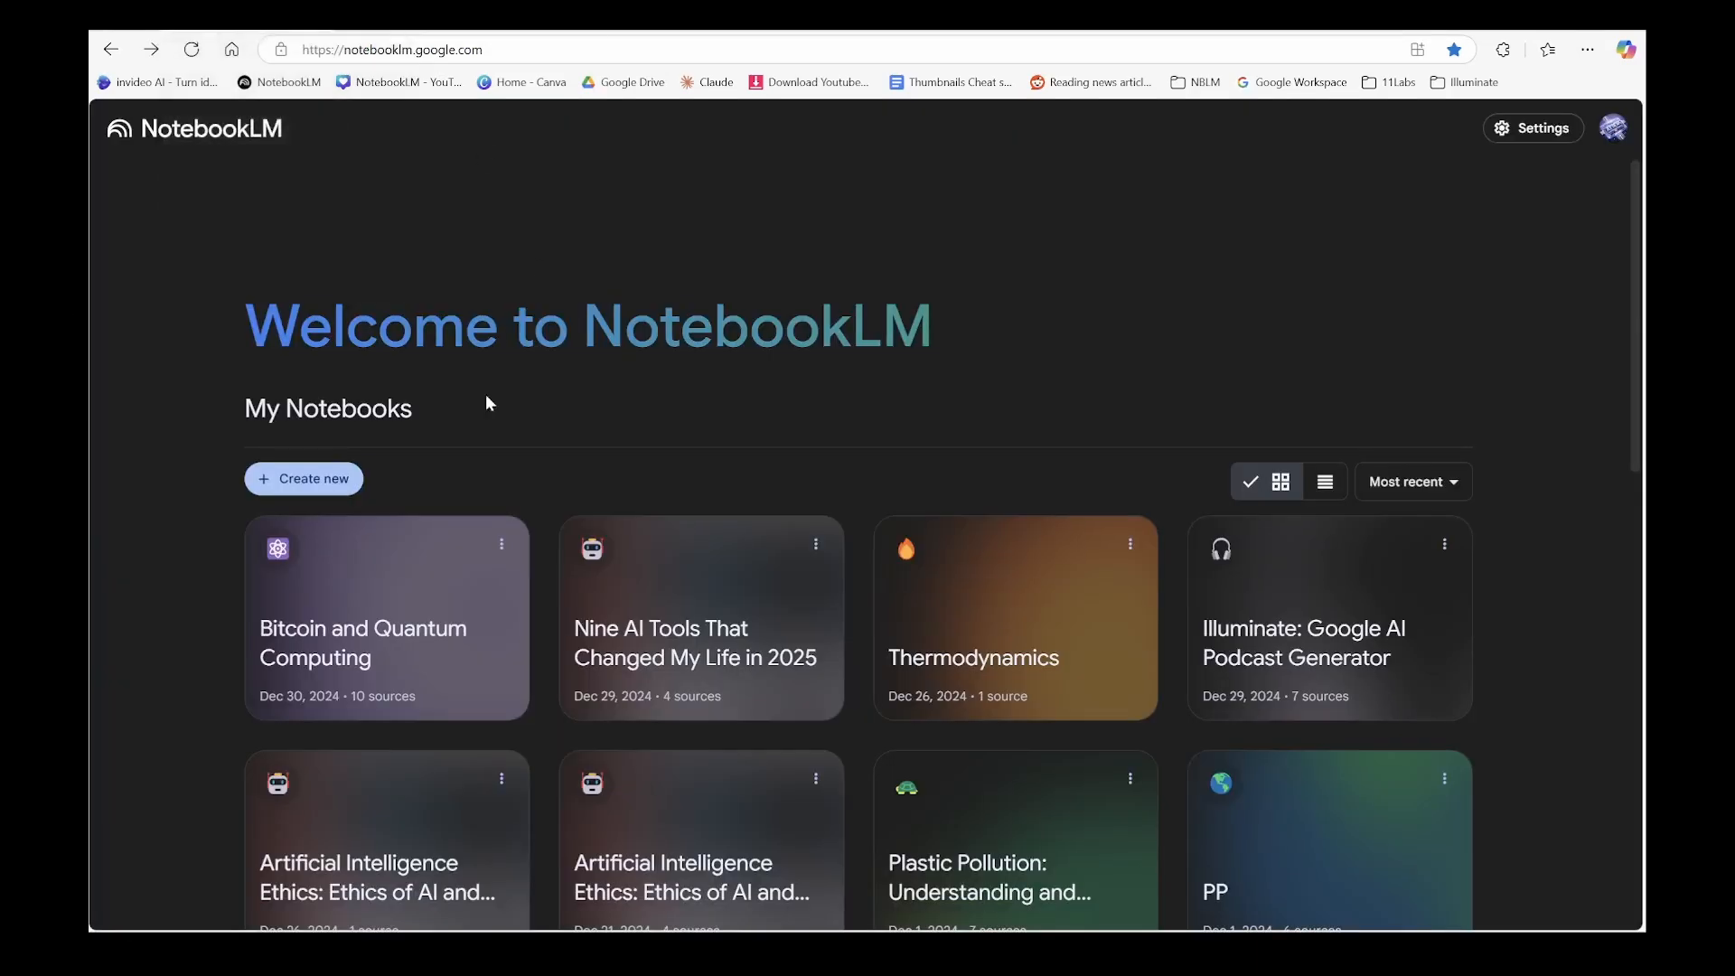
left_click(321, 480)
left_click(767, 744)
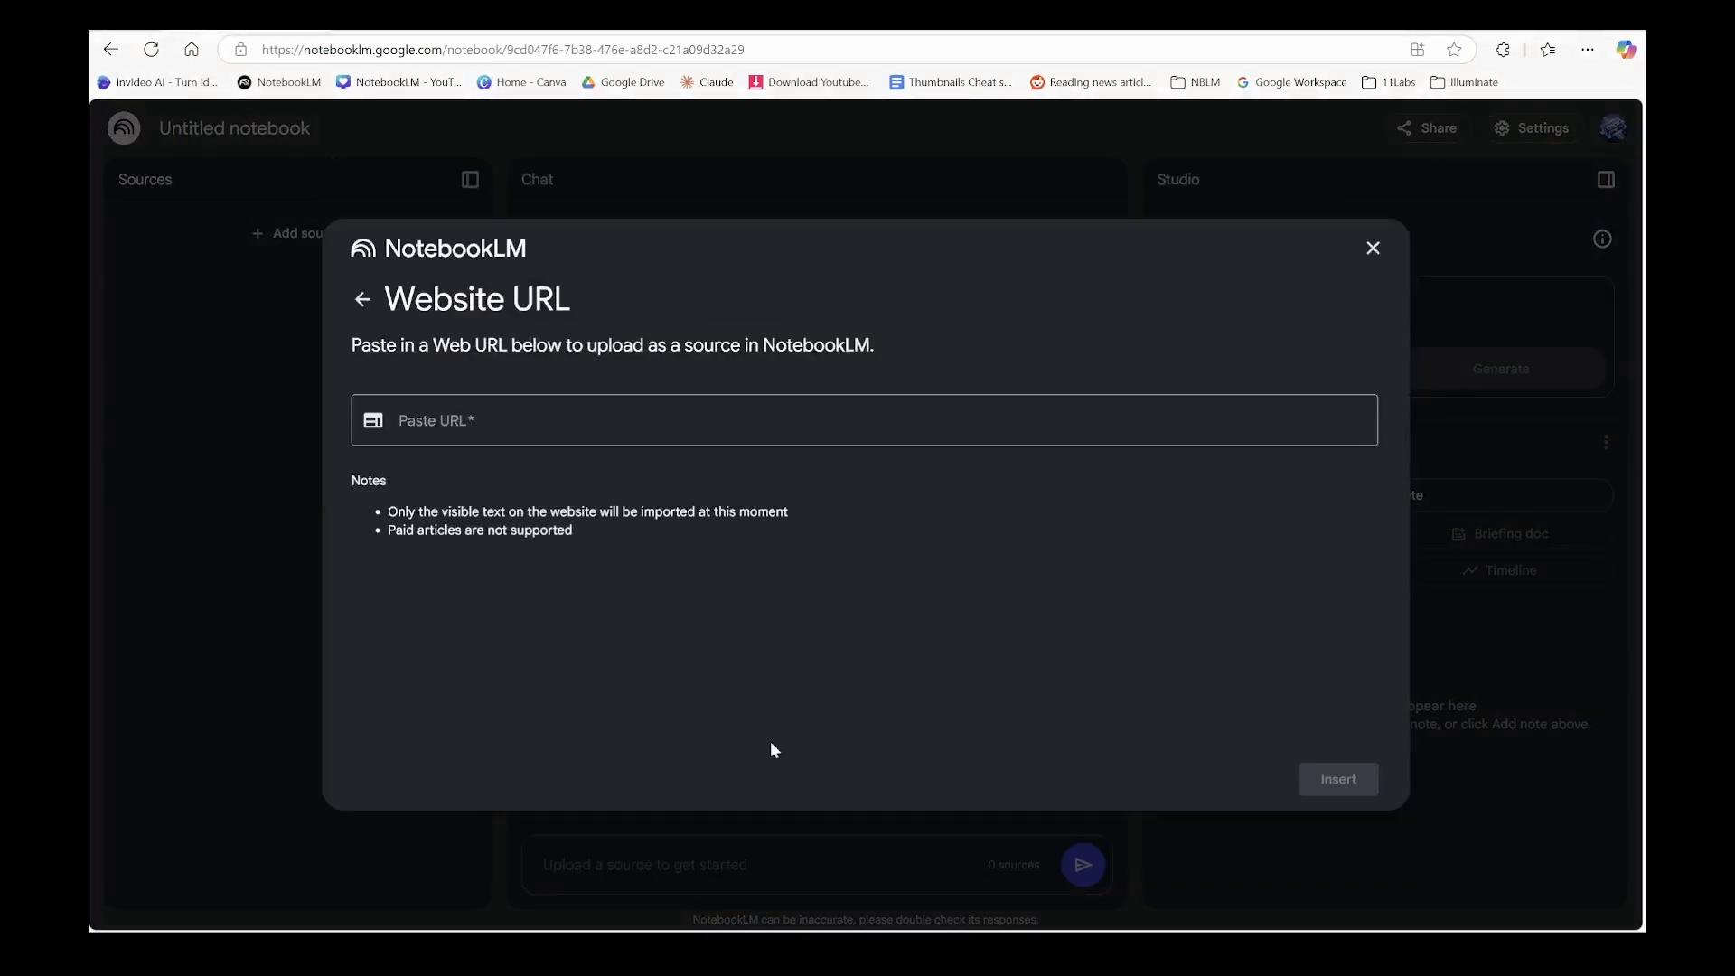
key("ctrl+Tab")
left_click(694, 54)
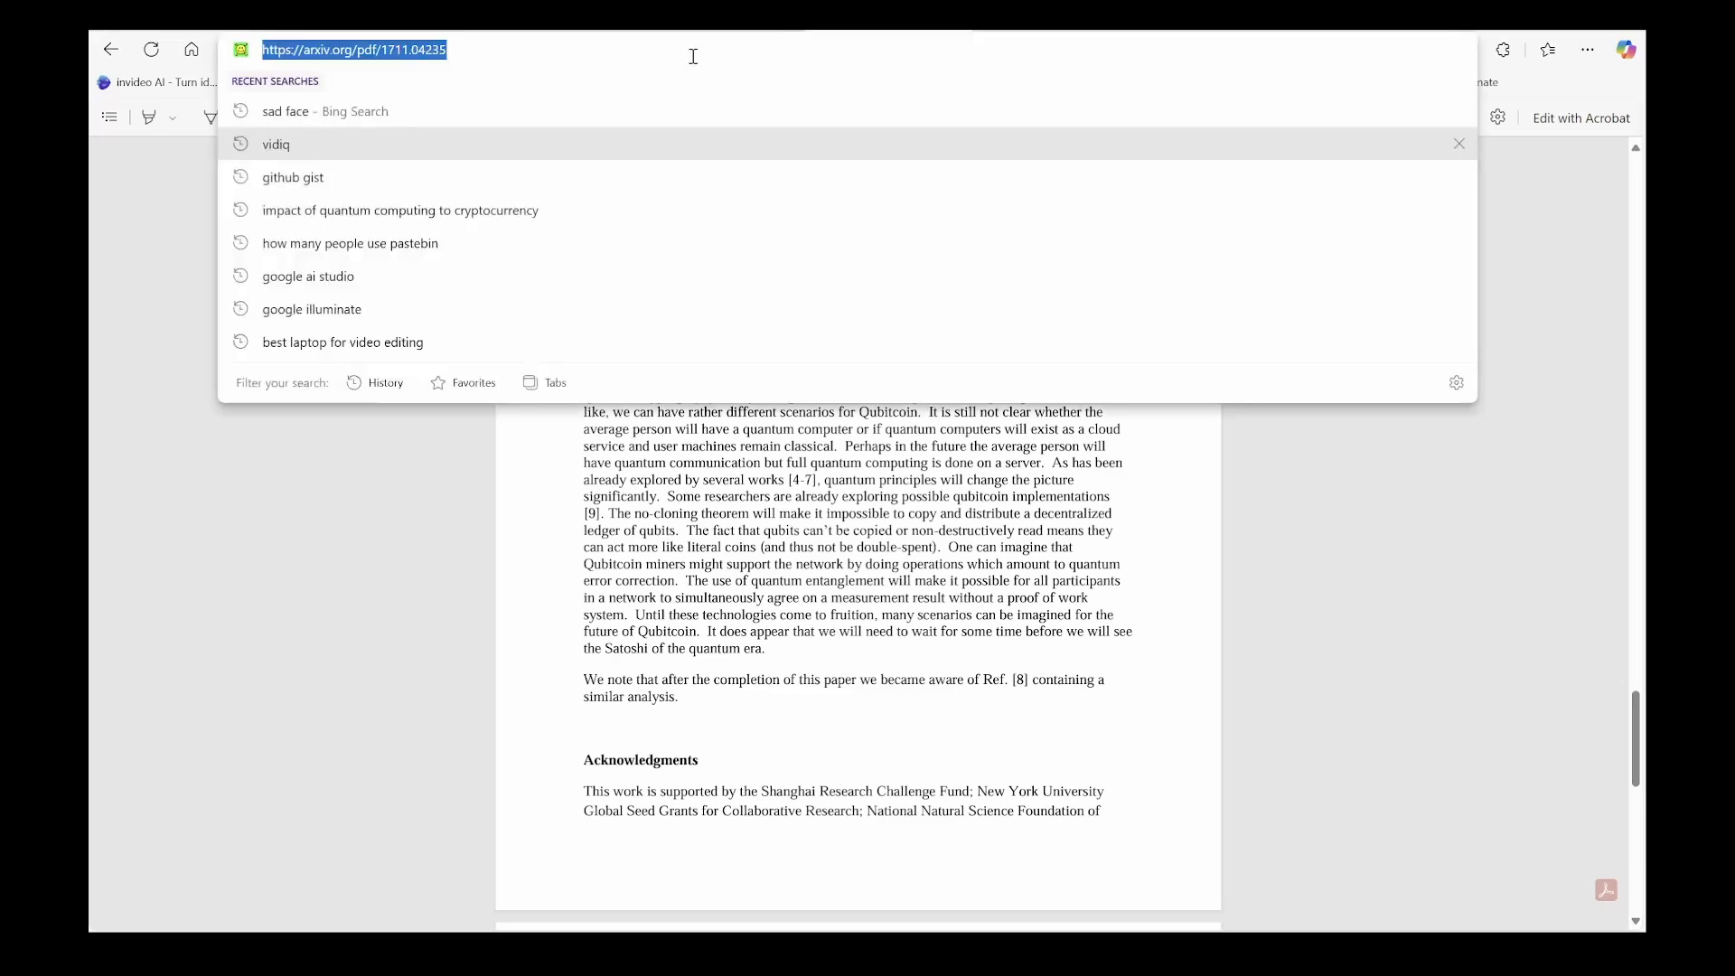
key("ctrl+c")
key("ctrl+shift+Tab")
left_click(609, 408)
key("ctrl+v")
key("Return")
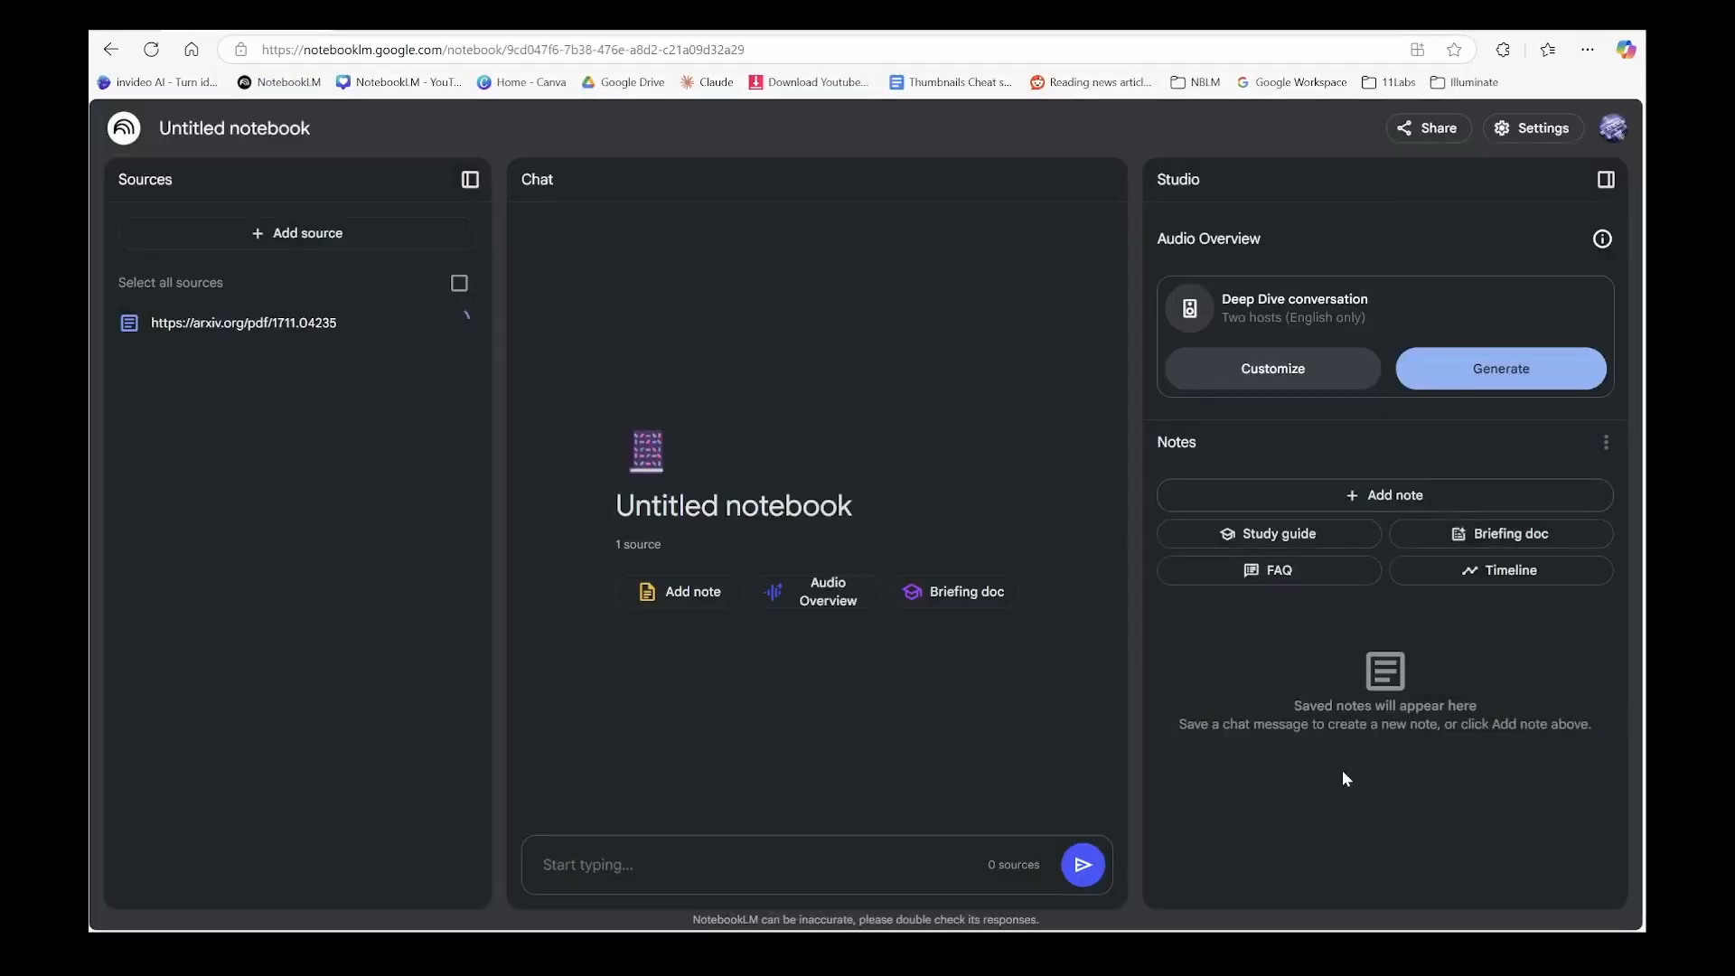
- Add the second arXiv paper's URL as another website source
left_click(336, 244)
key("ctrl+Tab")
left_click(636, 50)
key("ctrl+shift+Tab")
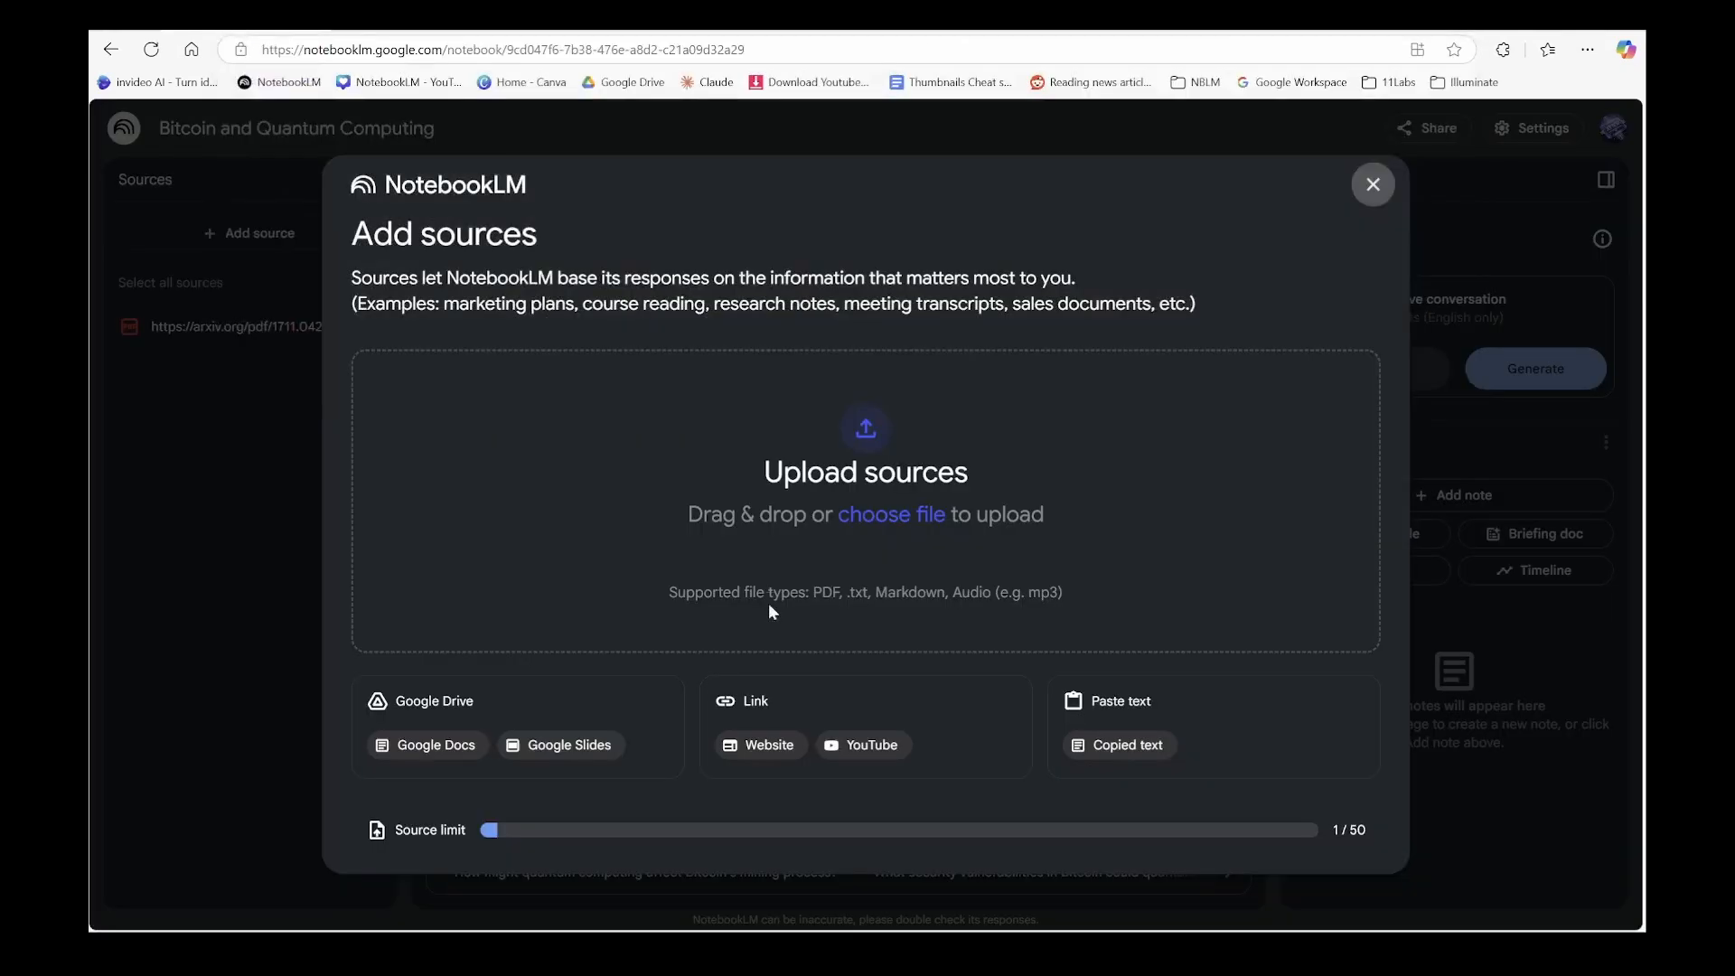
left_click(759, 745)
key("ctrl+v")
key("Return")
- Add the next article's URL as a third website source
key("ctrl+Tab")
key("ctrl+l")
key("ctrl+shift+Tab")
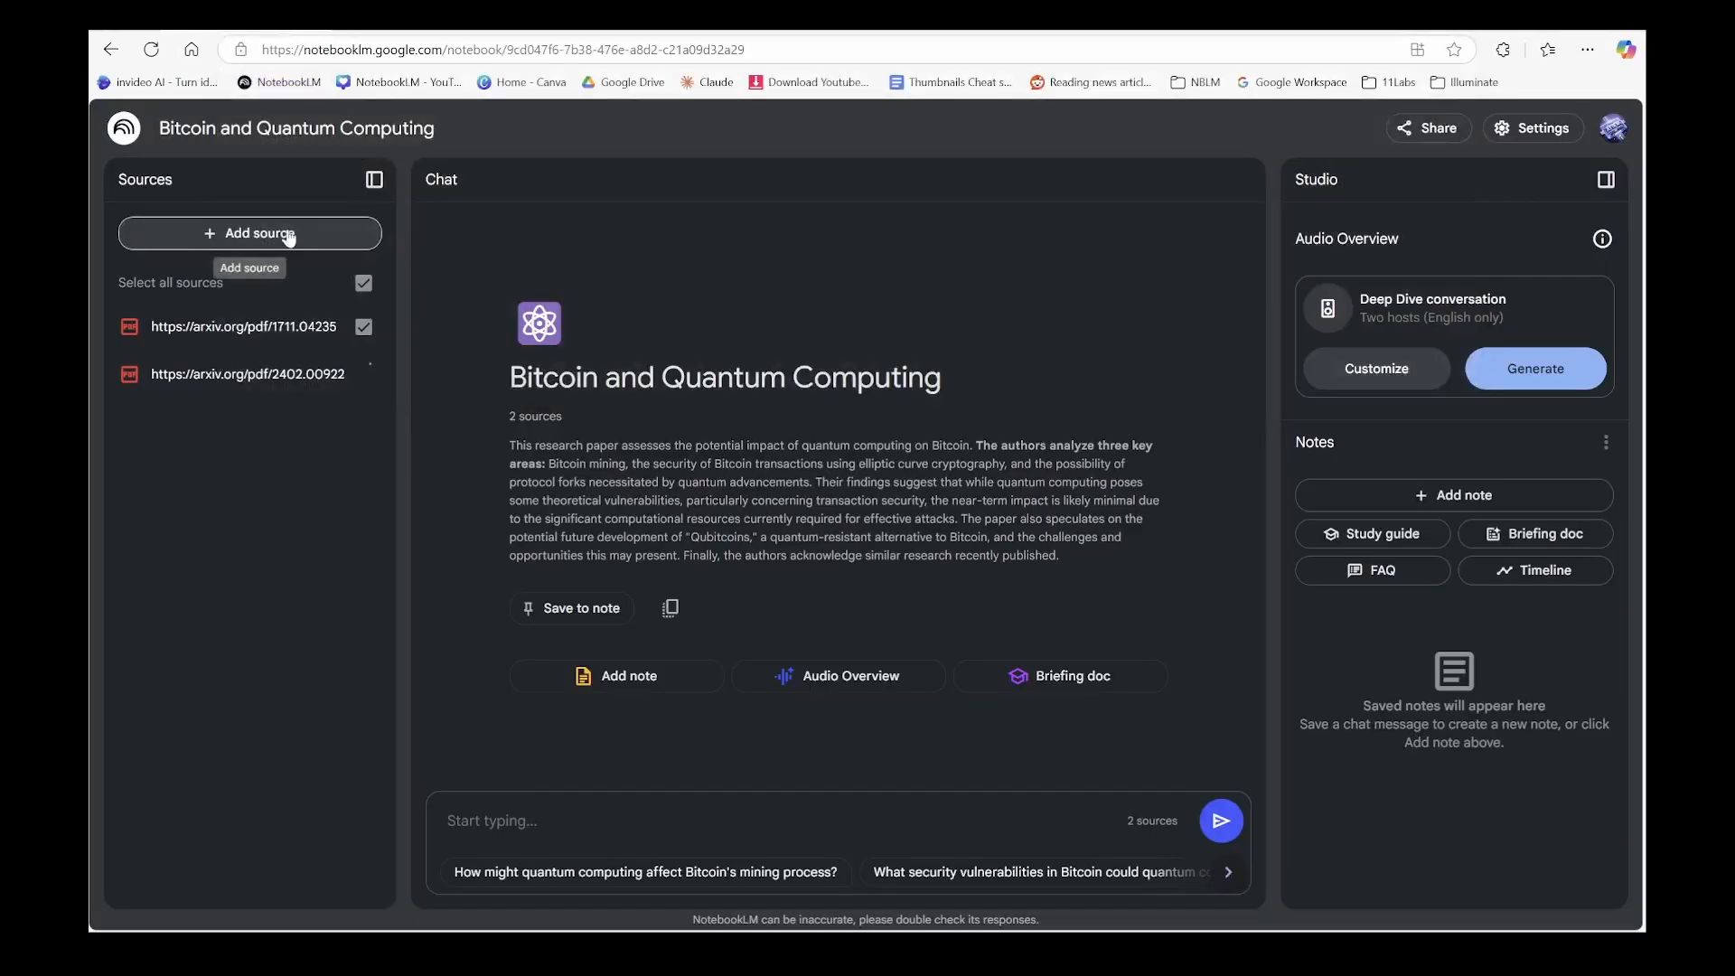
left_click(288, 234)
left_click(793, 708)
key("ctrl+v")
left_click(1322, 780)
- Add the Cointelegraph article's URL as a source and move to the YouTube video tab
key("ctrl+Tab")
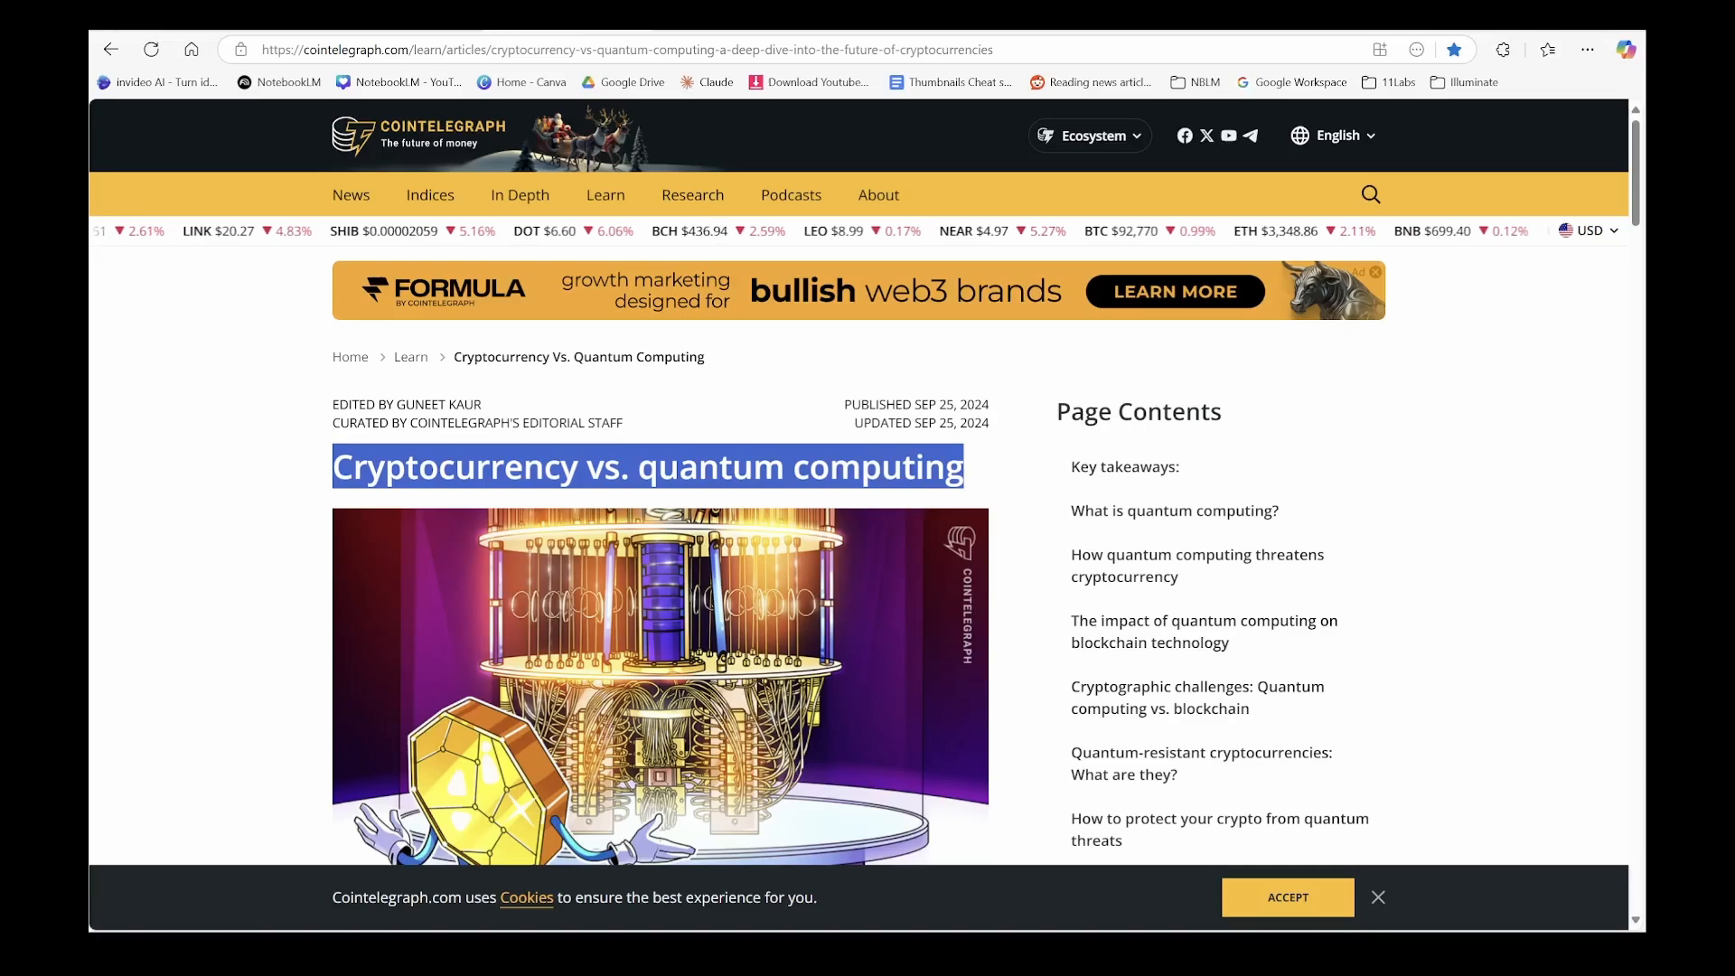
key("ctrl+l")
key("ctrl+shift+Tab")
left_click(272, 230)
left_click(755, 745)
key("ctrl+Tab")
key("ctrl+l")
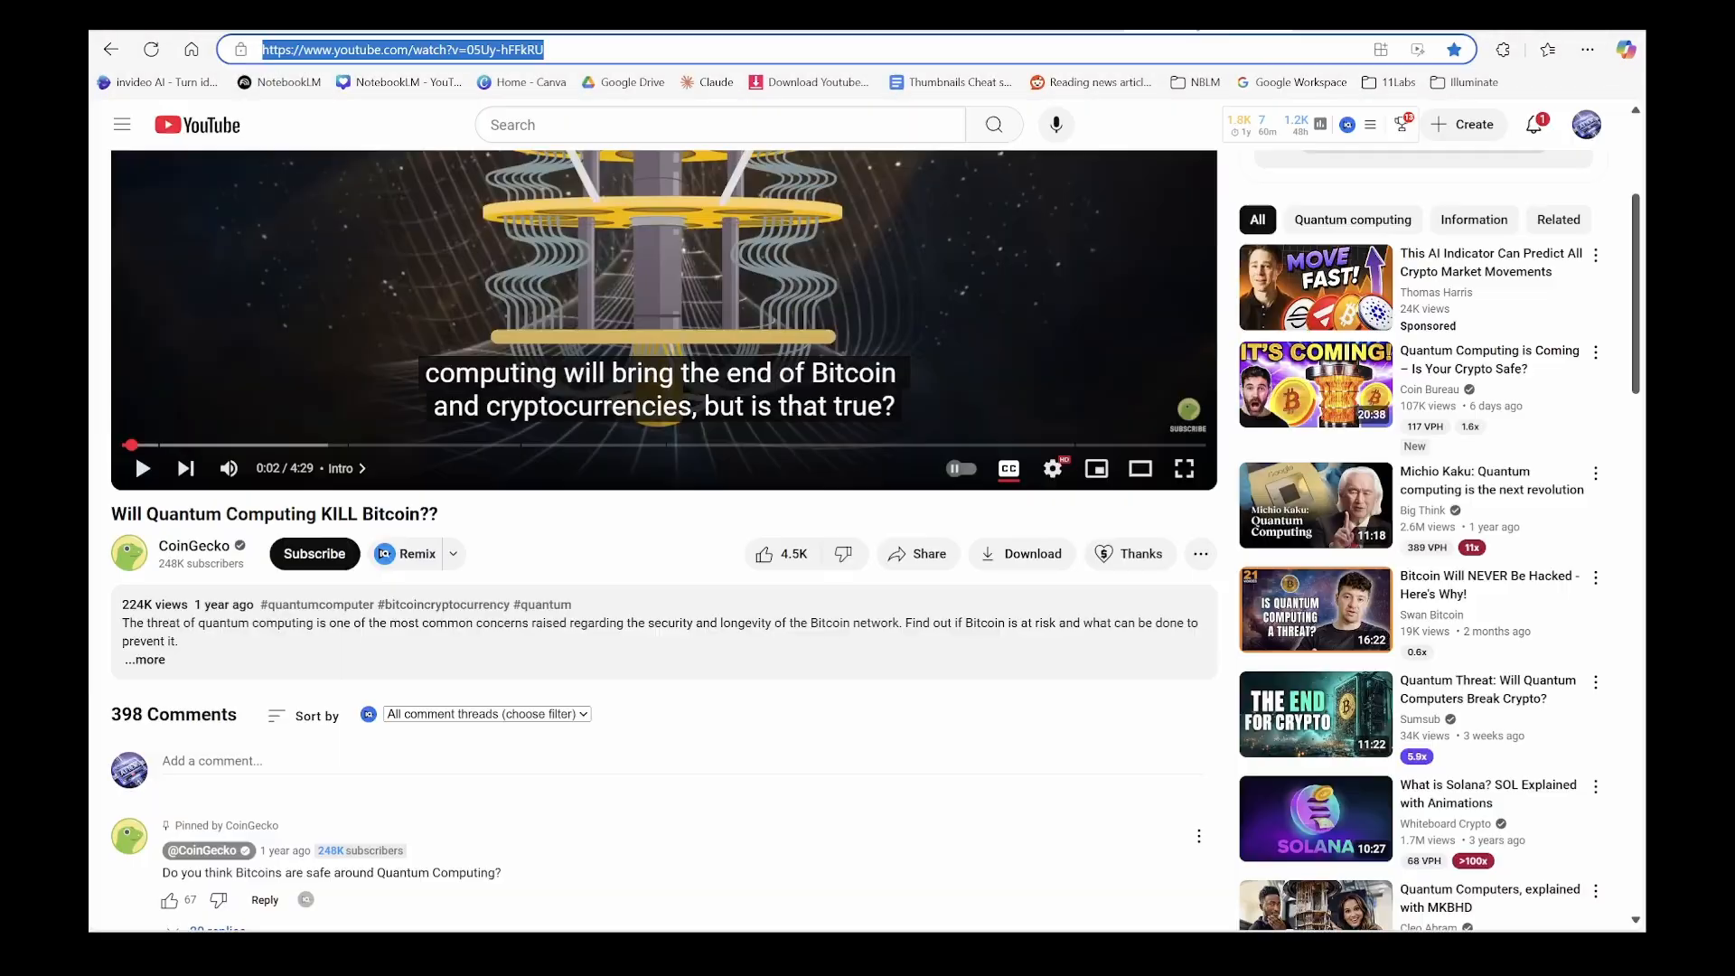
- Copy the YouTube video's full transcript with timestamps hidden
left_click(147, 659)
scroll(407, 661, "down", 2)
scroll(408, 662, "down", 4)
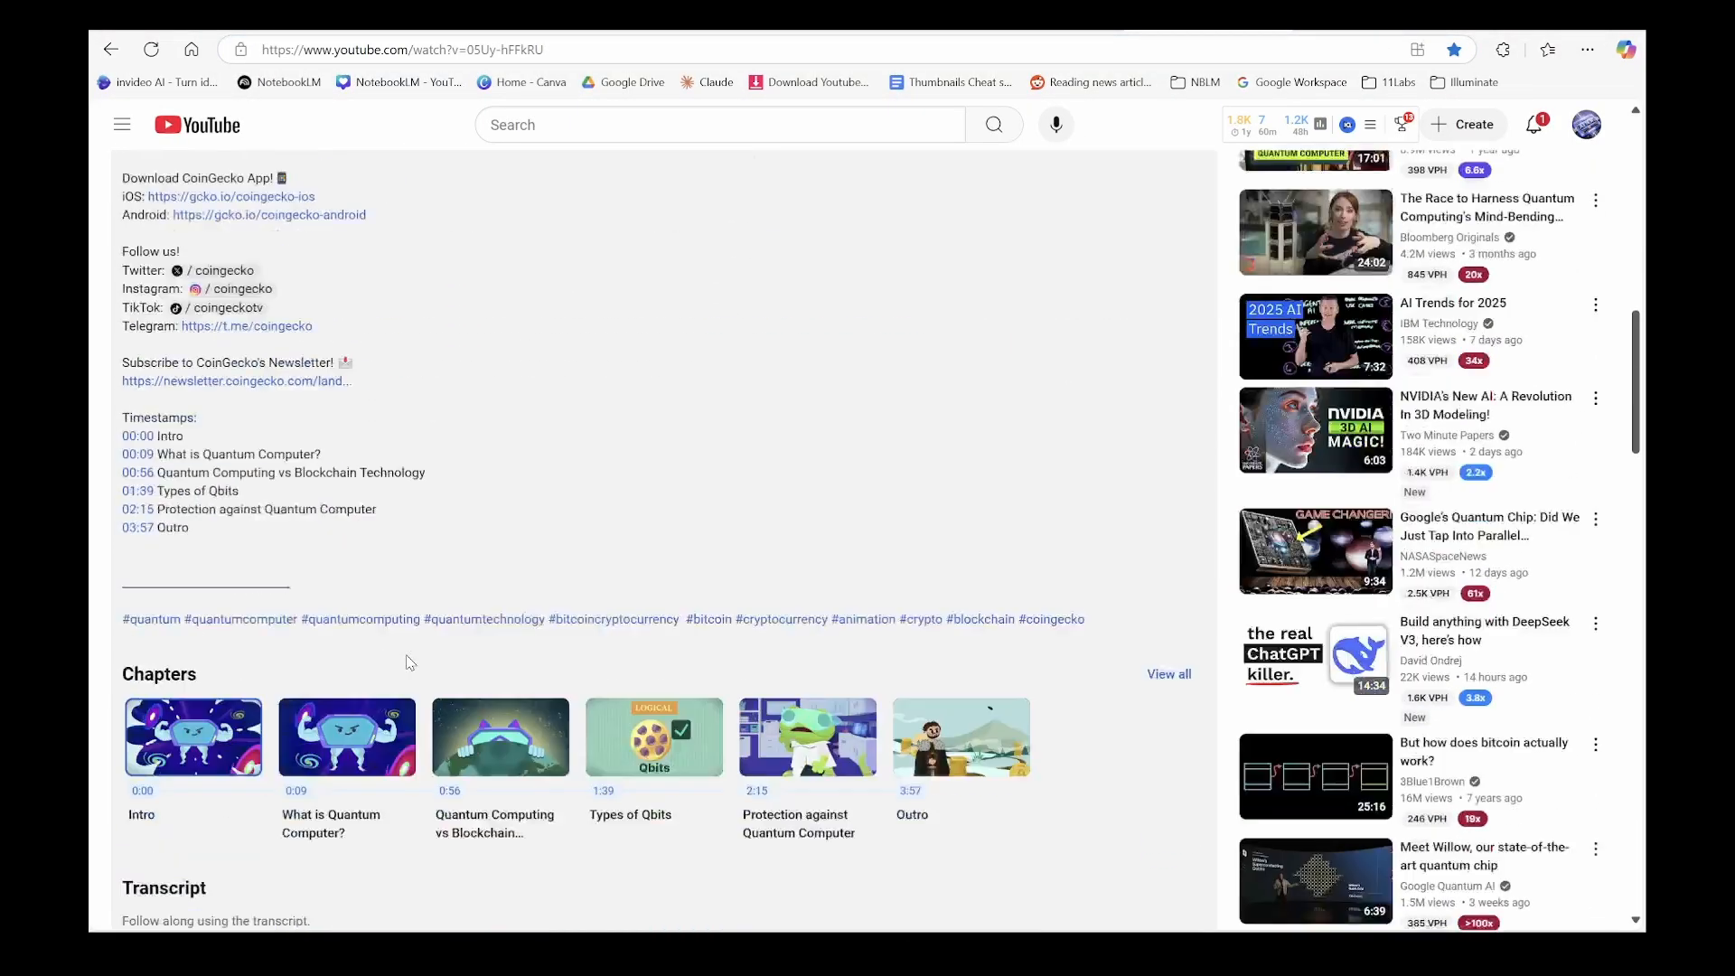
scroll(407, 662, "down", 3)
left_click(181, 534)
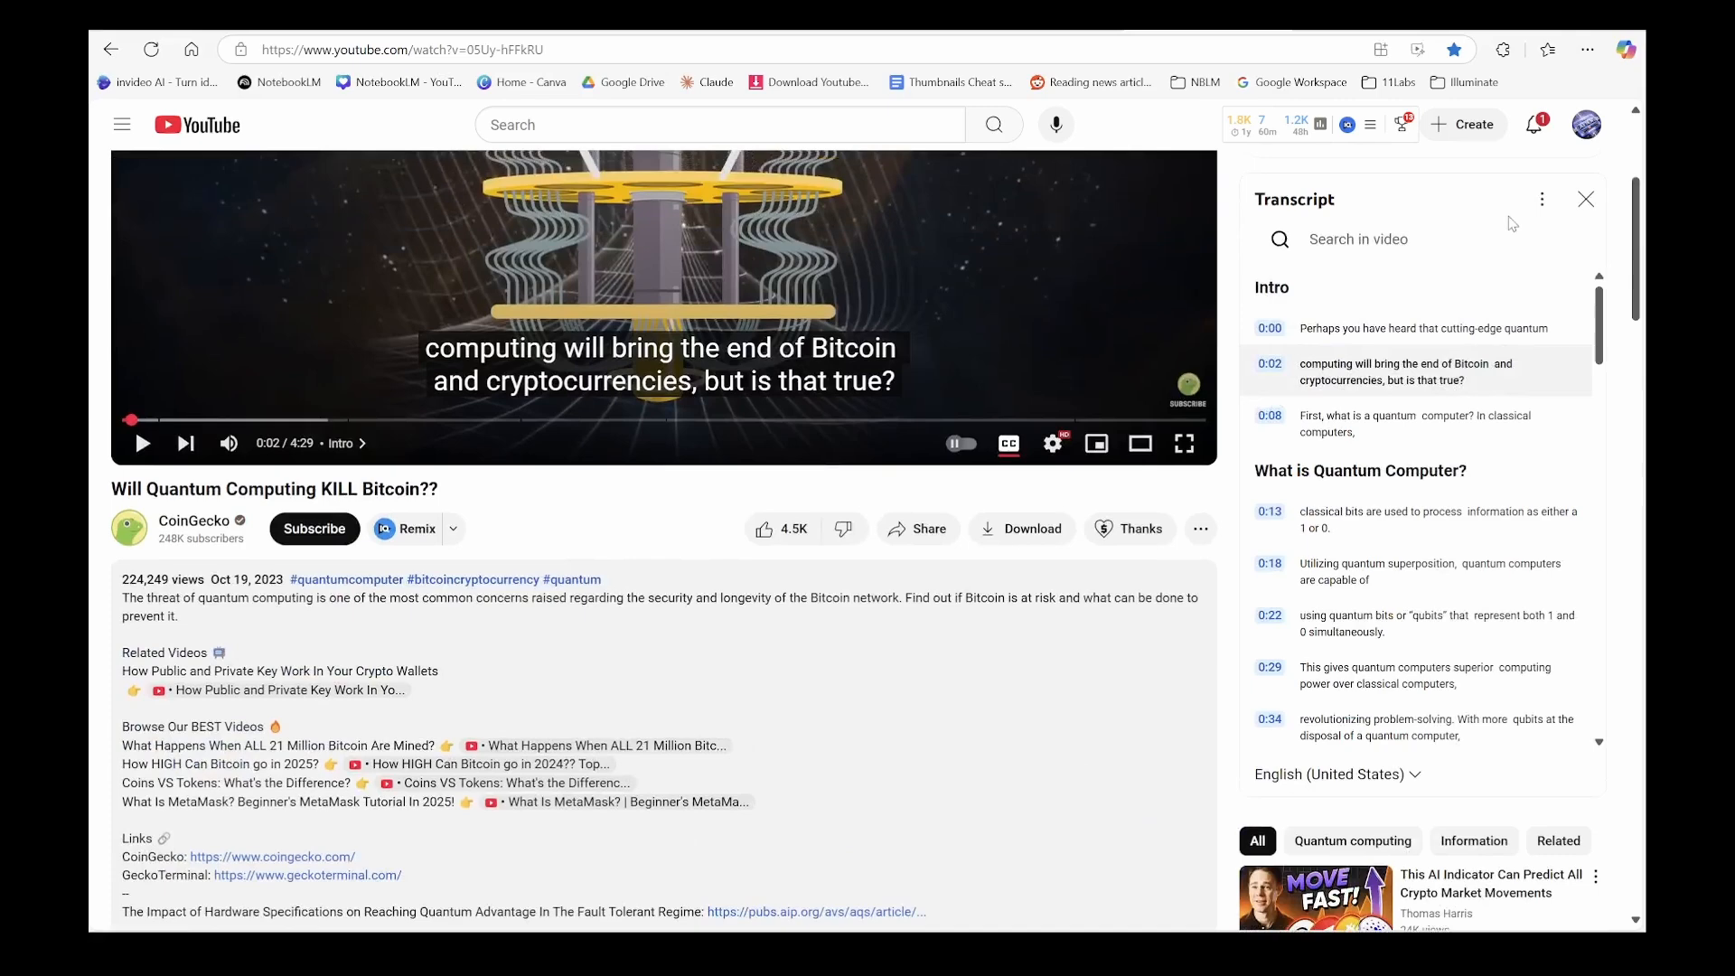
left_click(1491, 237)
left_click_drag(1262, 336, 1453, 741)
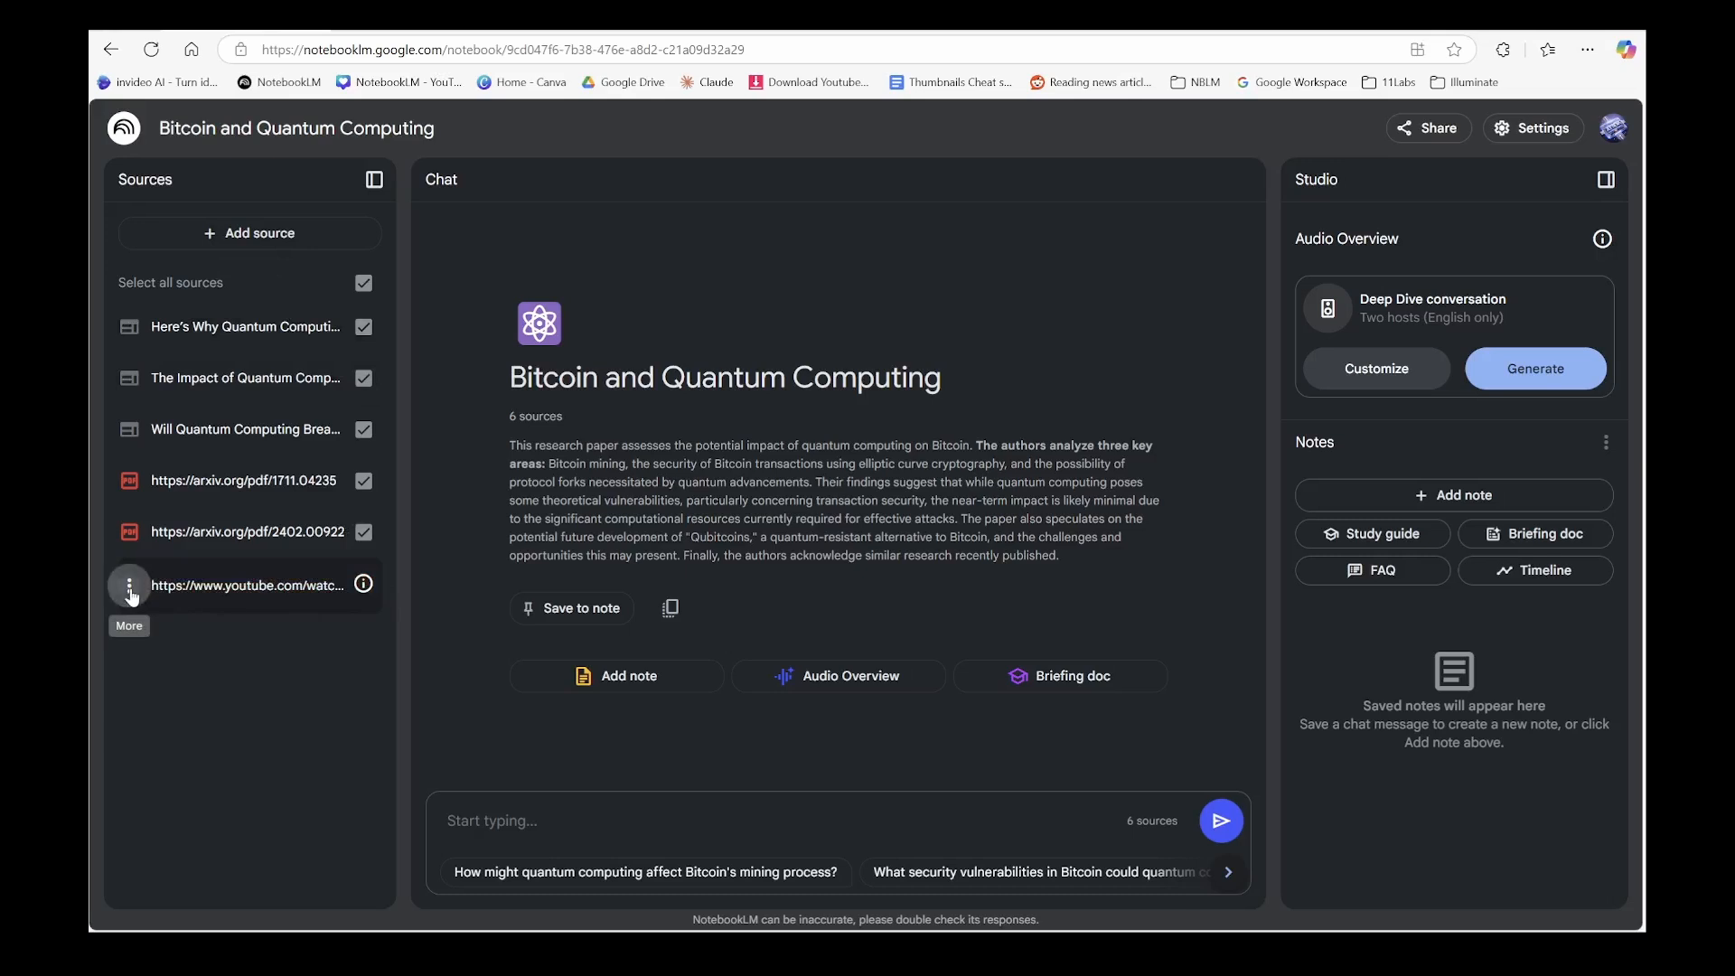
- Replace the YouTube link source with the pasted transcript and rename it Youtube Video
left_click(131, 588)
left_click(177, 632)
left_click(1060, 548)
left_click(249, 233)
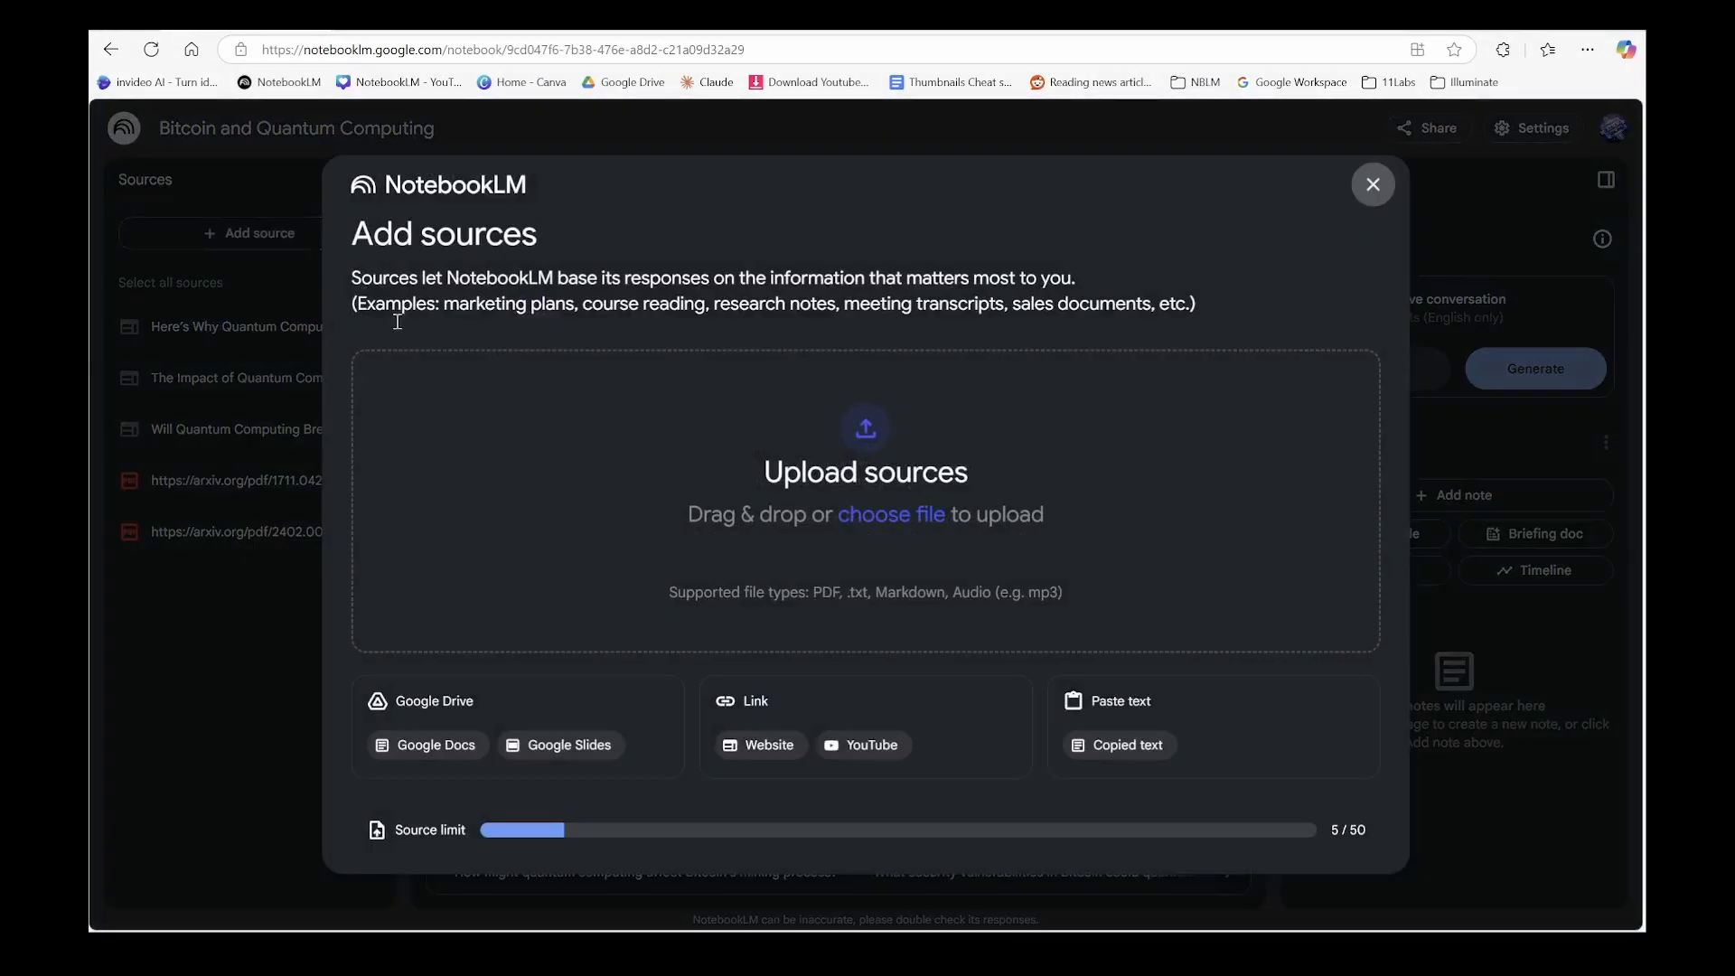
left_click(1110, 749)
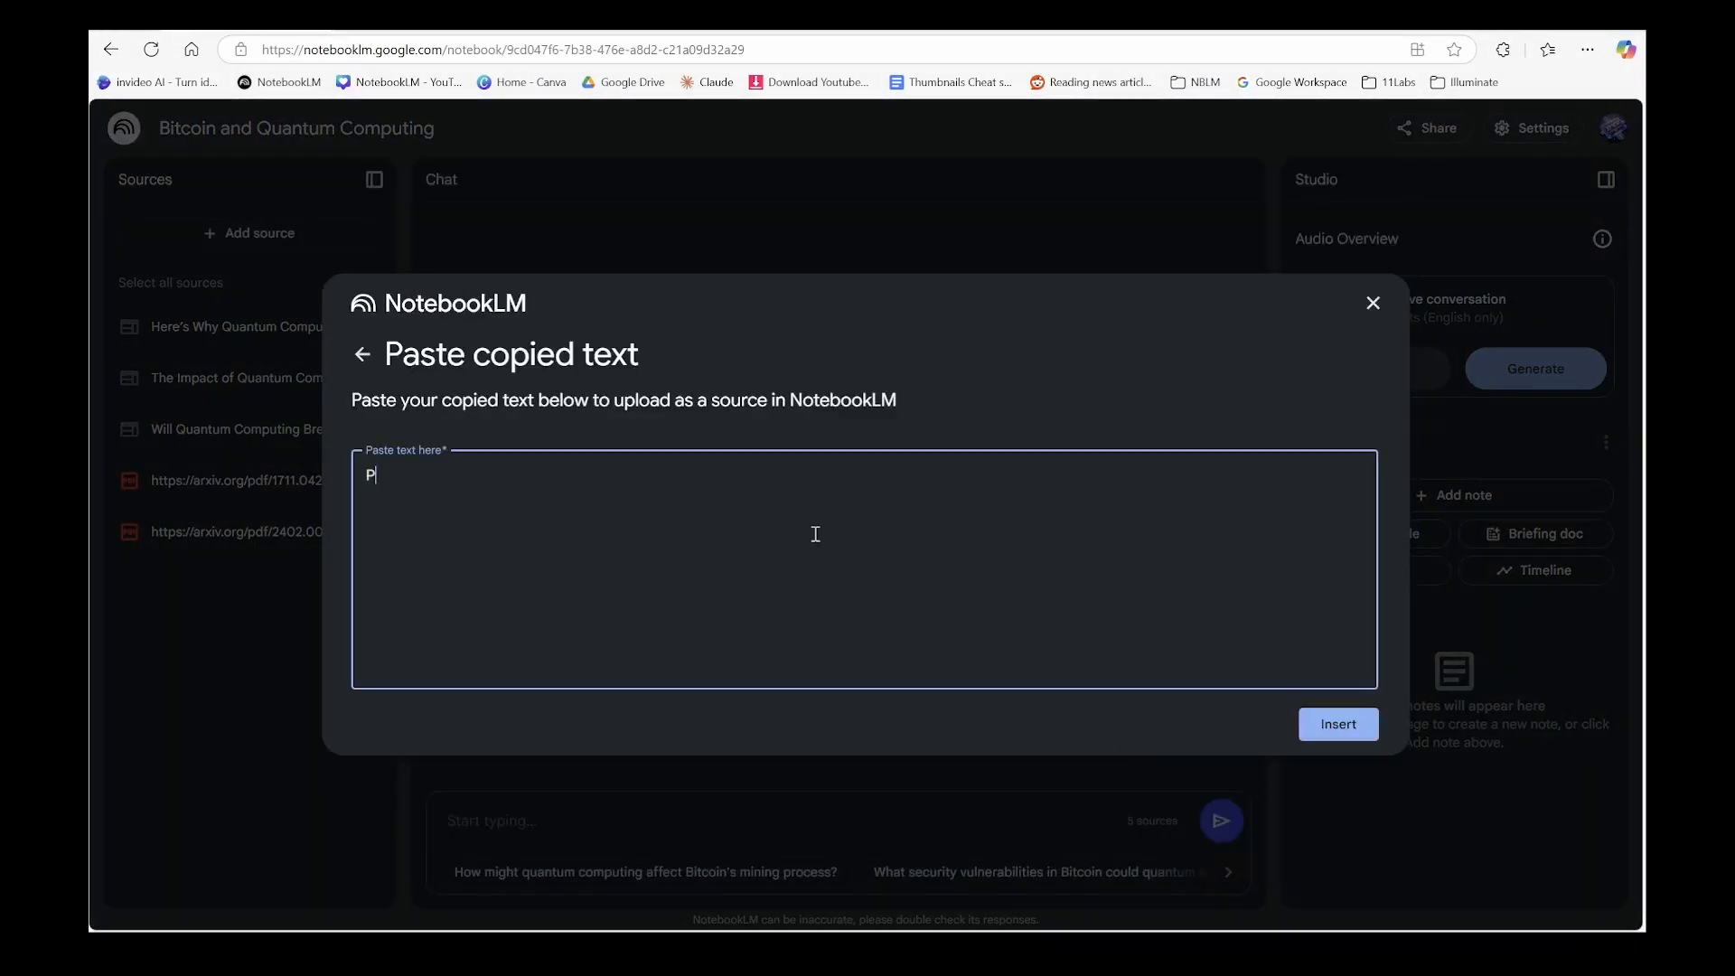
scroll(859, 549, "up", 10)
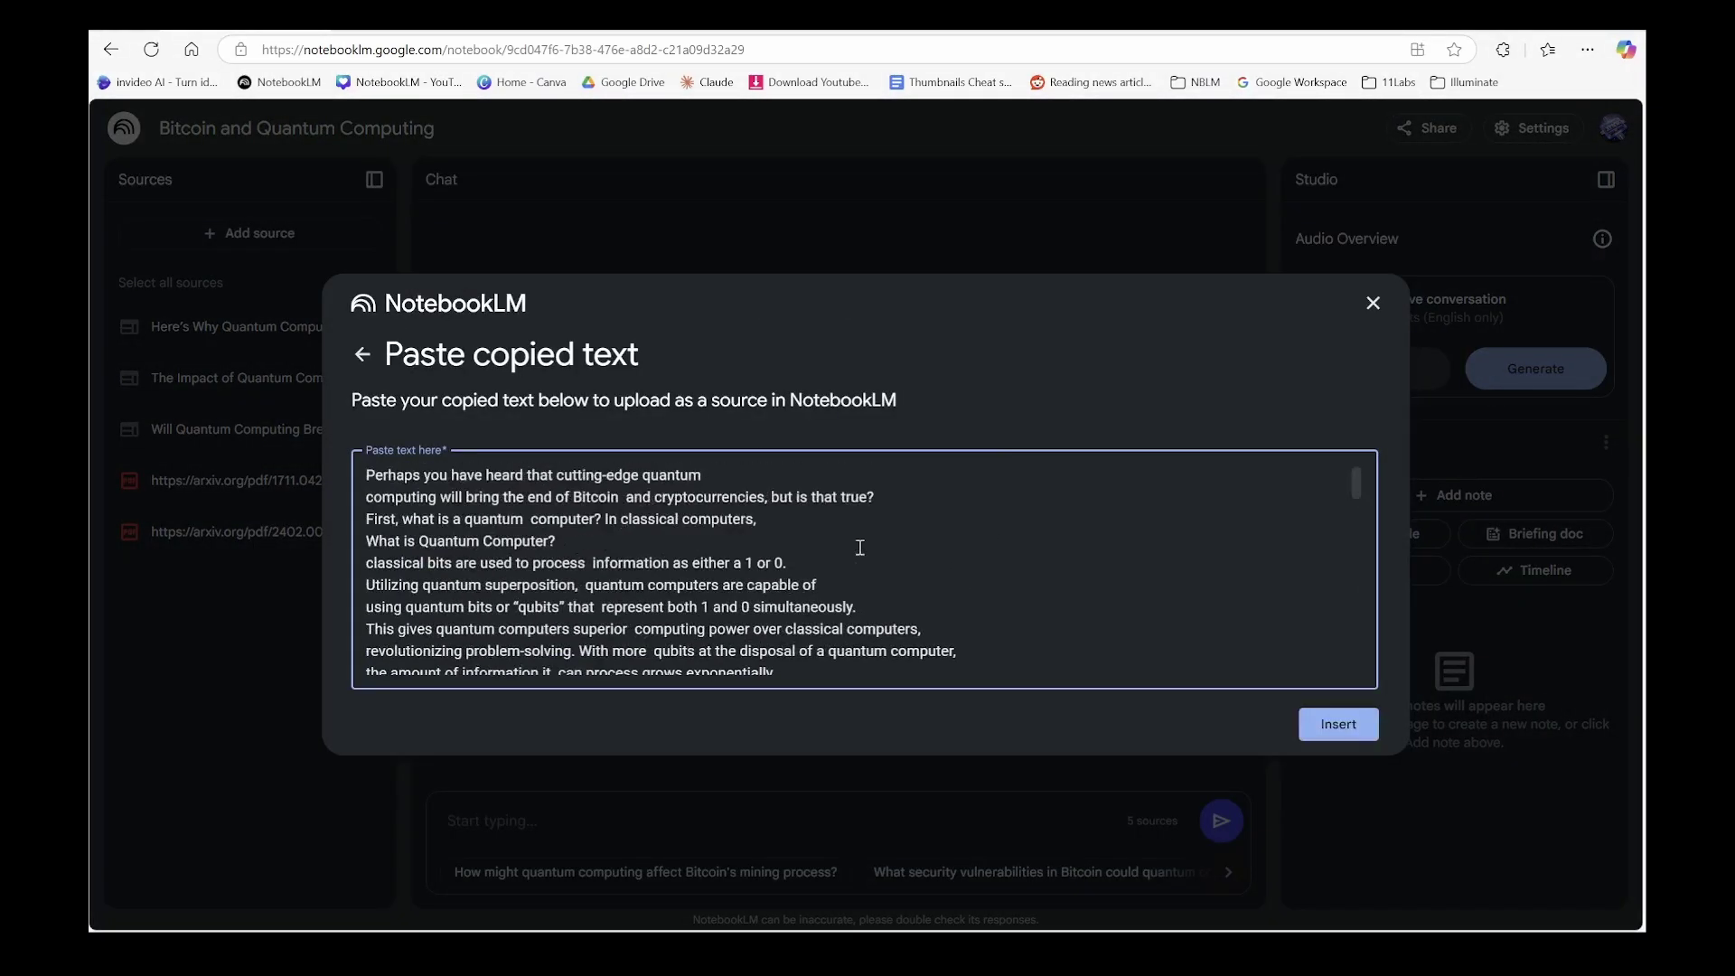
left_click(1337, 725)
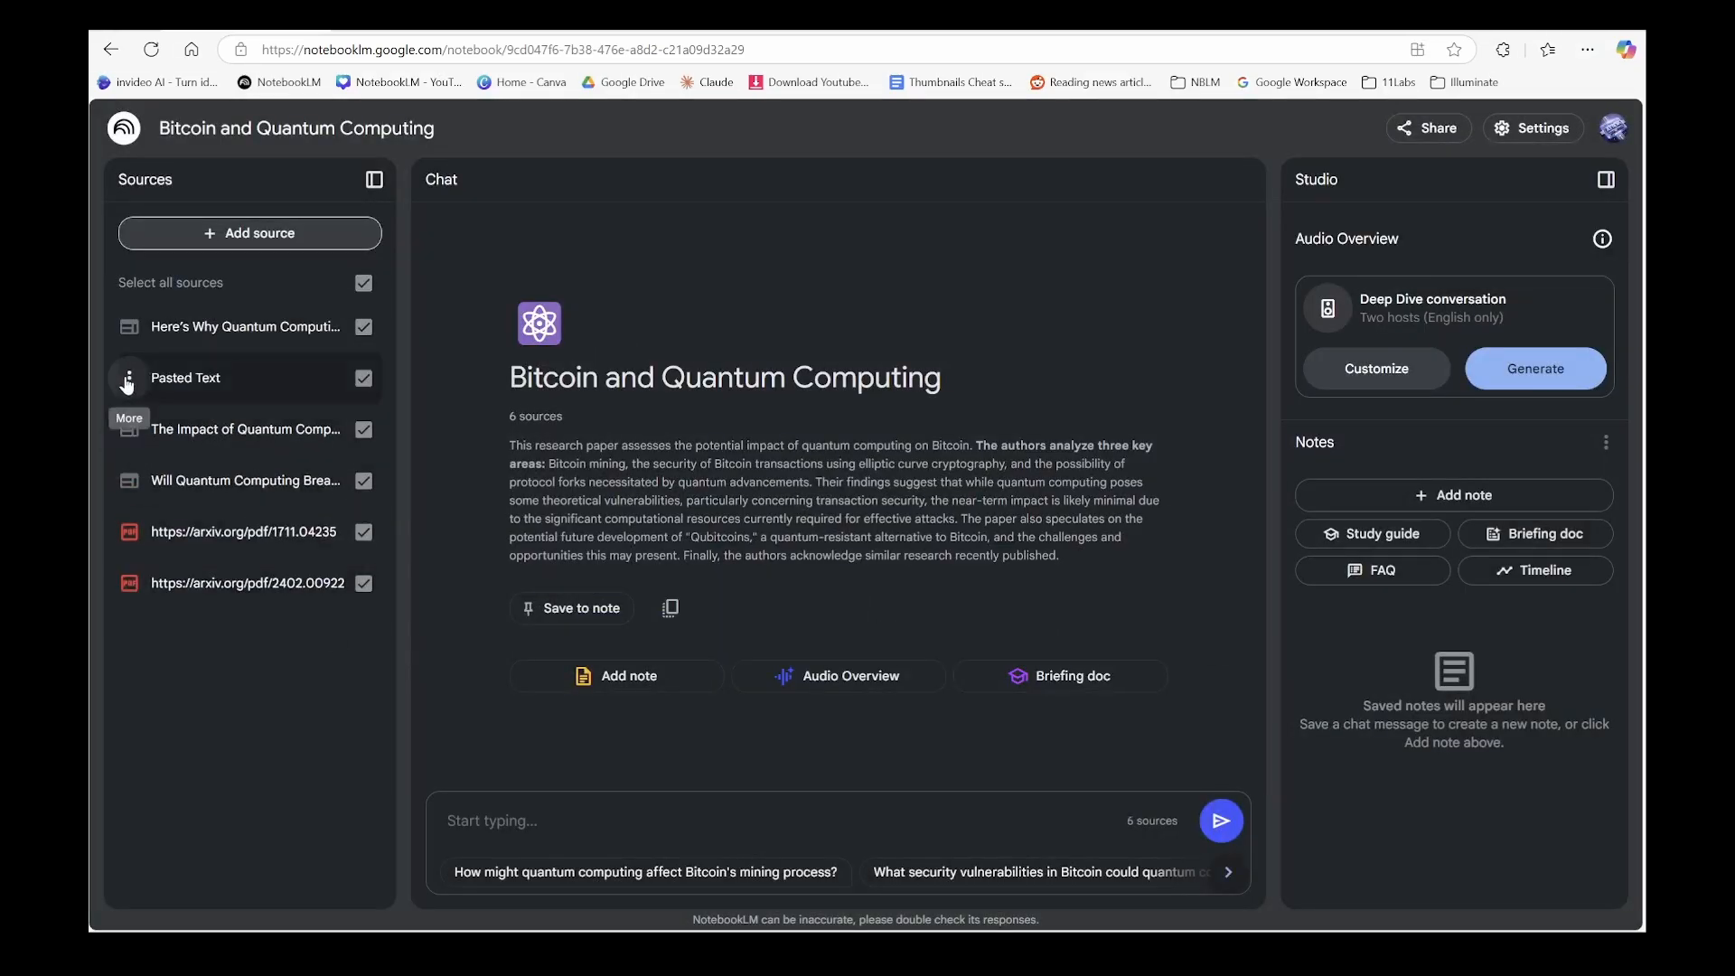
left_click(126, 381)
left_click(184, 473)
type("Yo")
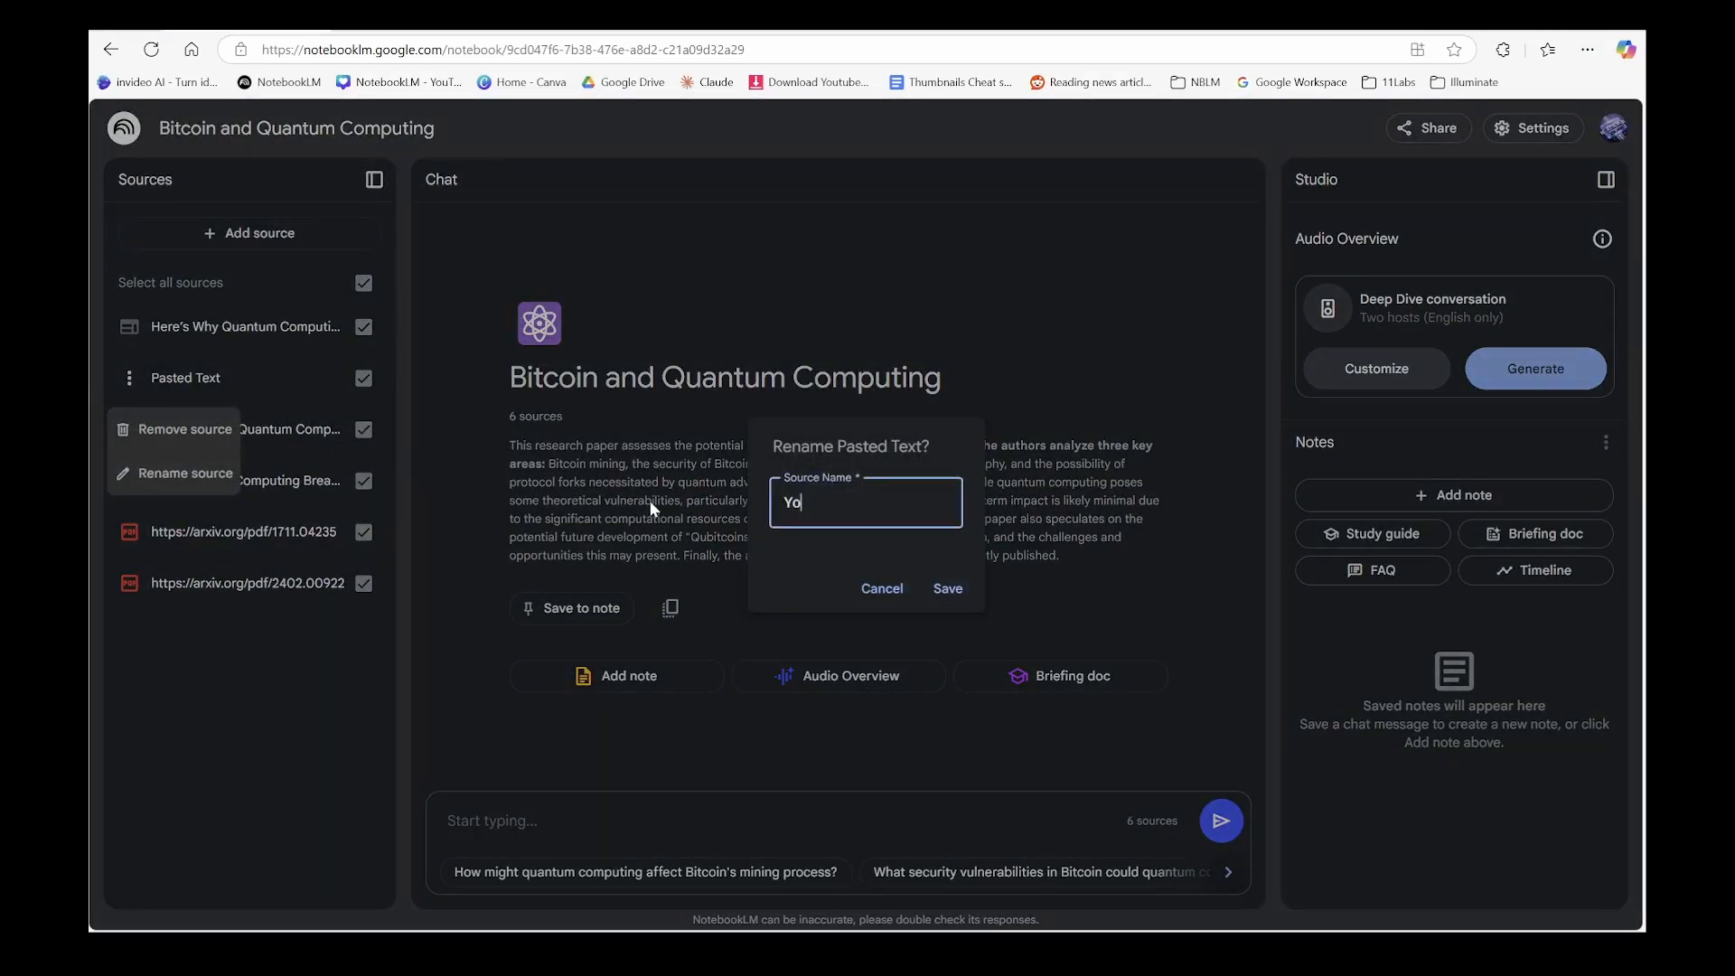
type("utube Vi")
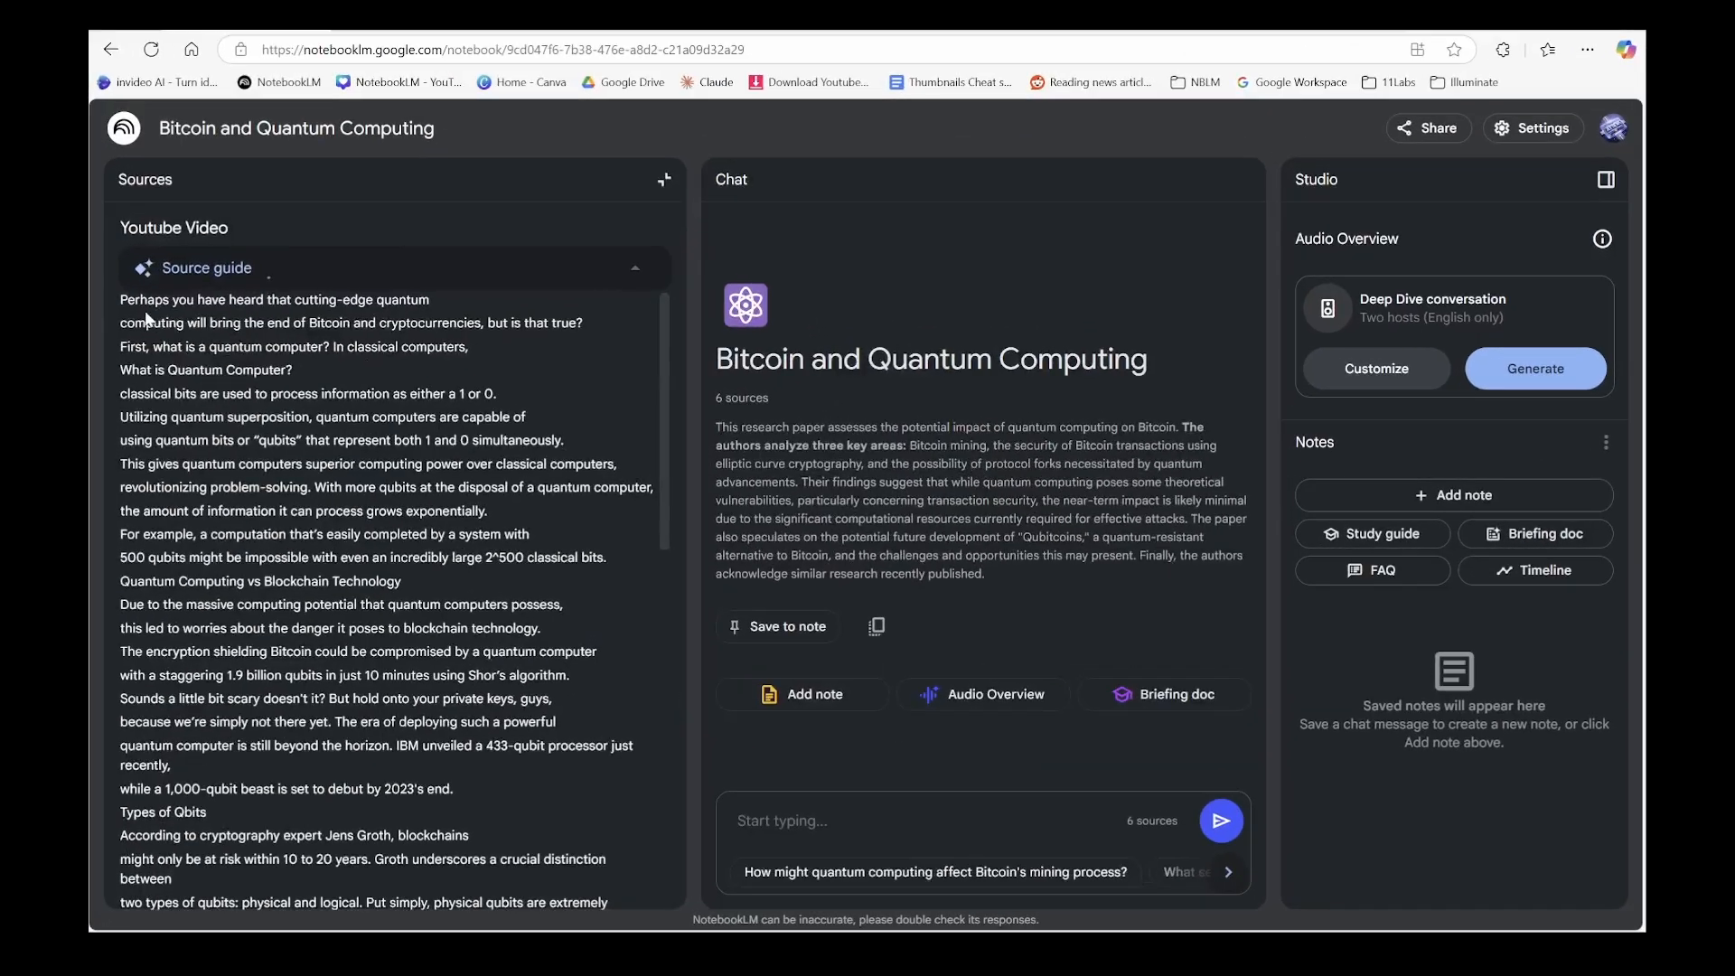
- Review the source guide summaries of the transcript and the first arXiv paper
left_click_drag(139, 332, 447, 559)
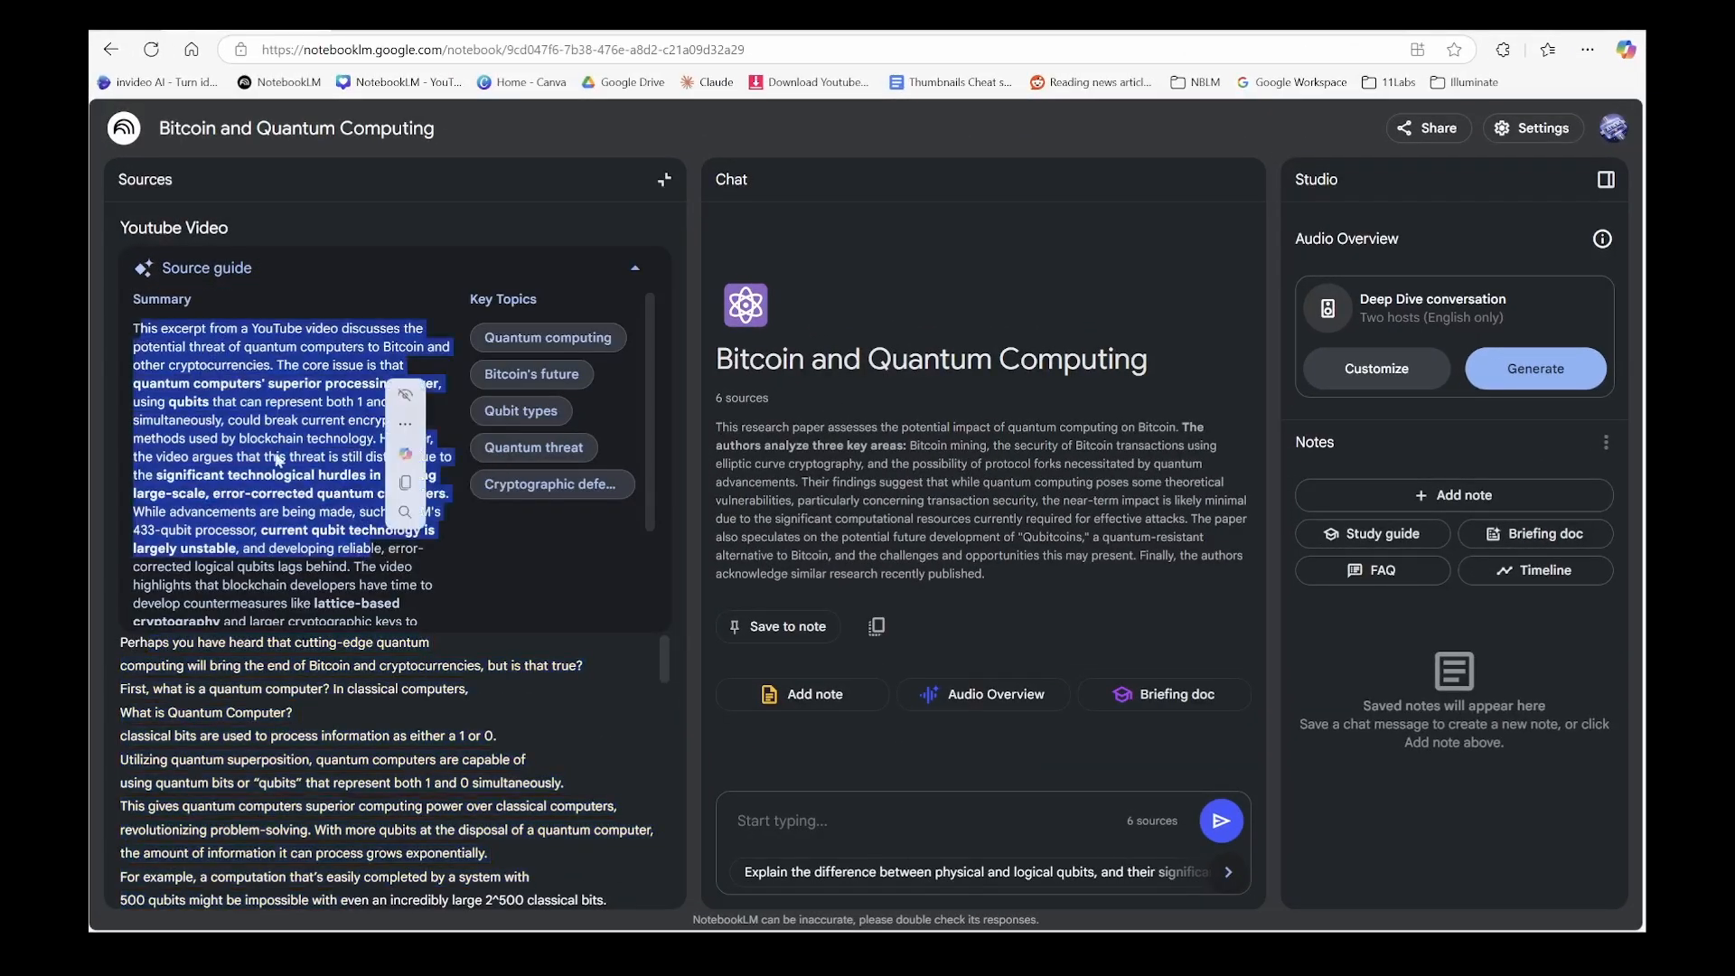
left_click(477, 358)
left_click(664, 179)
left_click(203, 528)
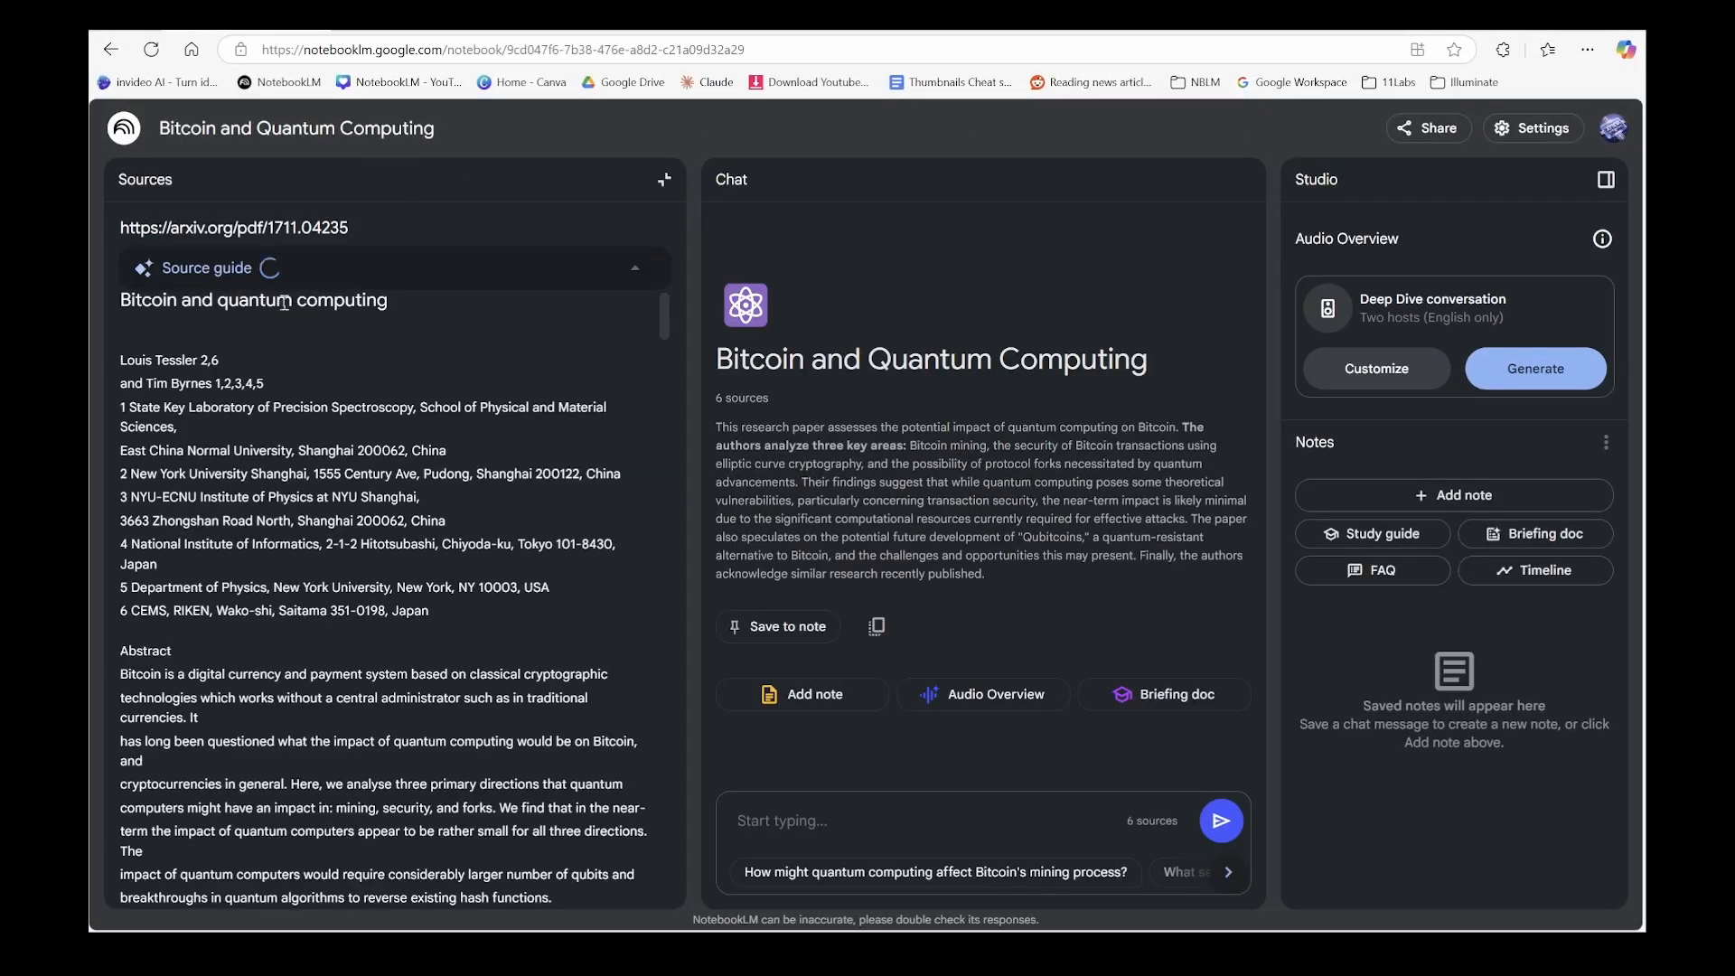
triple_click(123, 355)
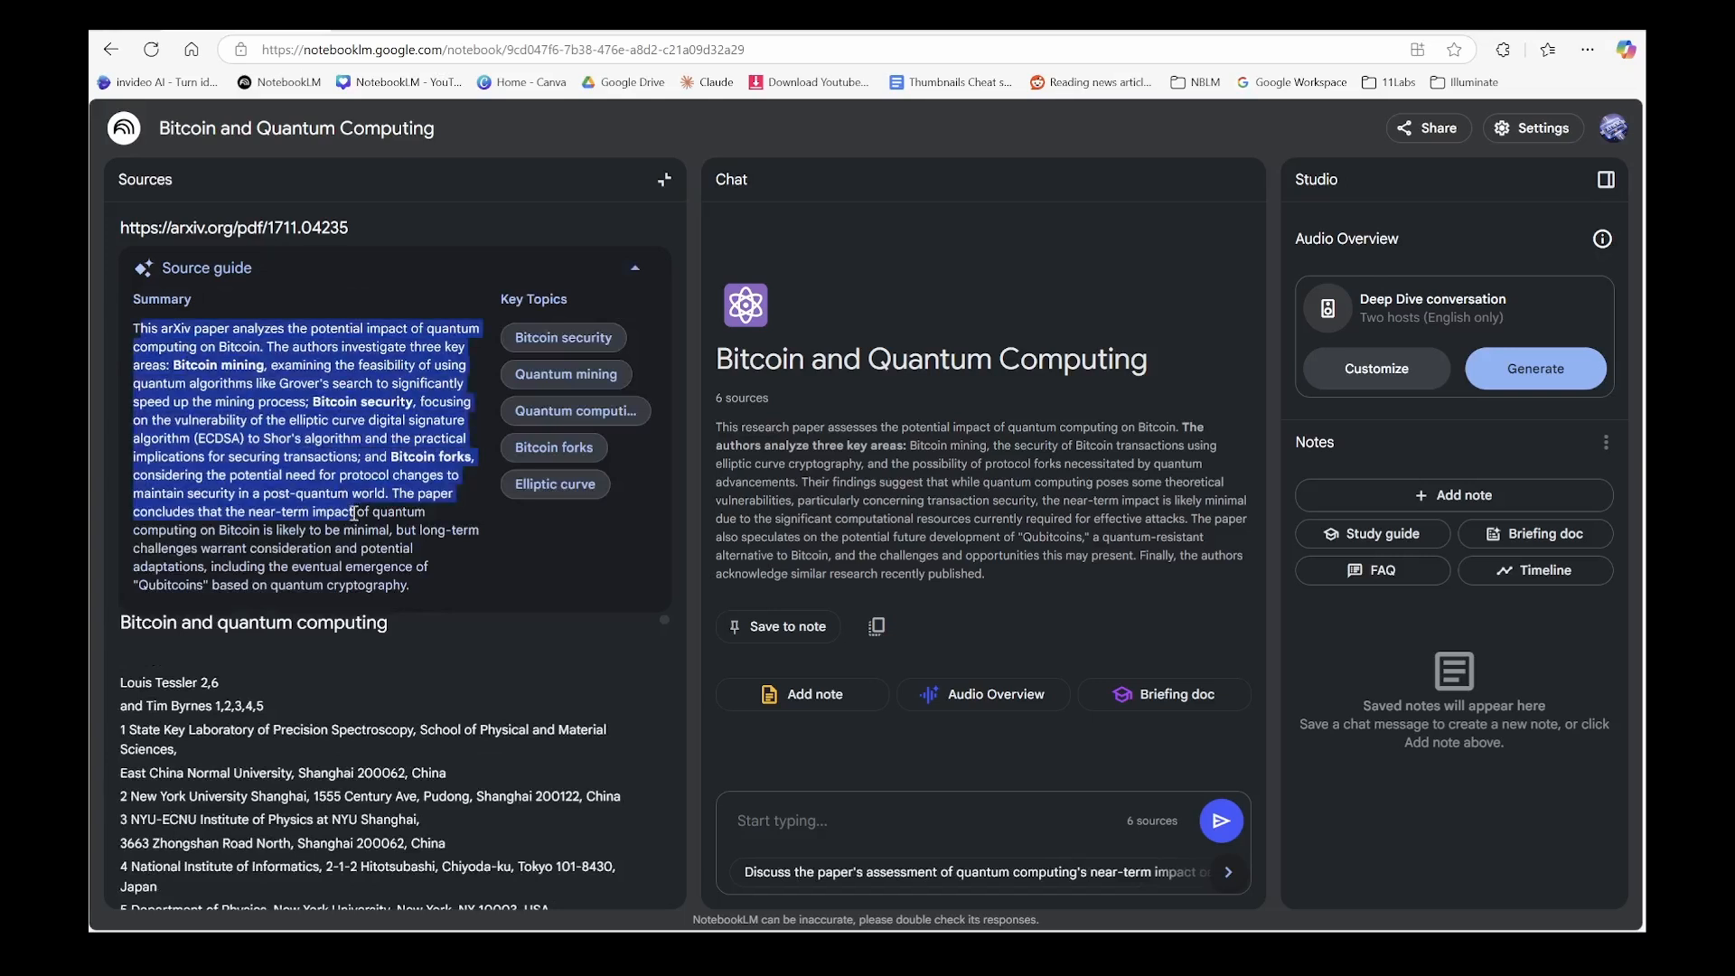
left_click(411, 309)
left_click(662, 183)
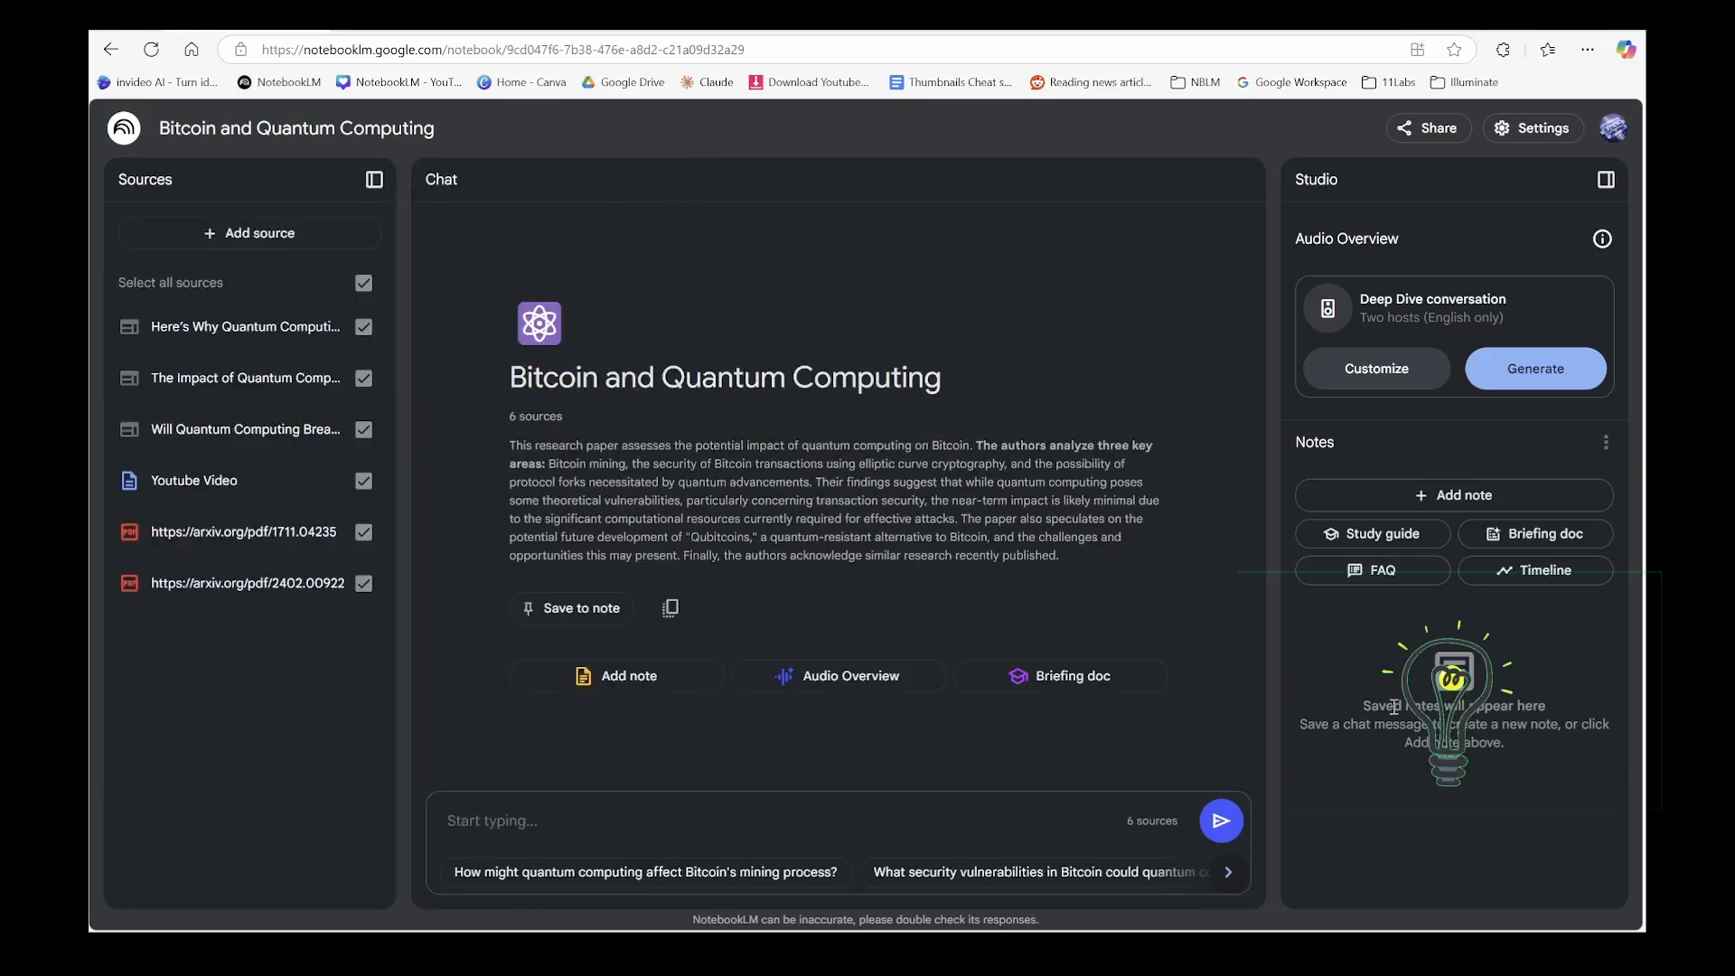
- Generate timeline, briefing doc, study guide and FAQ notes from the sources
left_click(1569, 575)
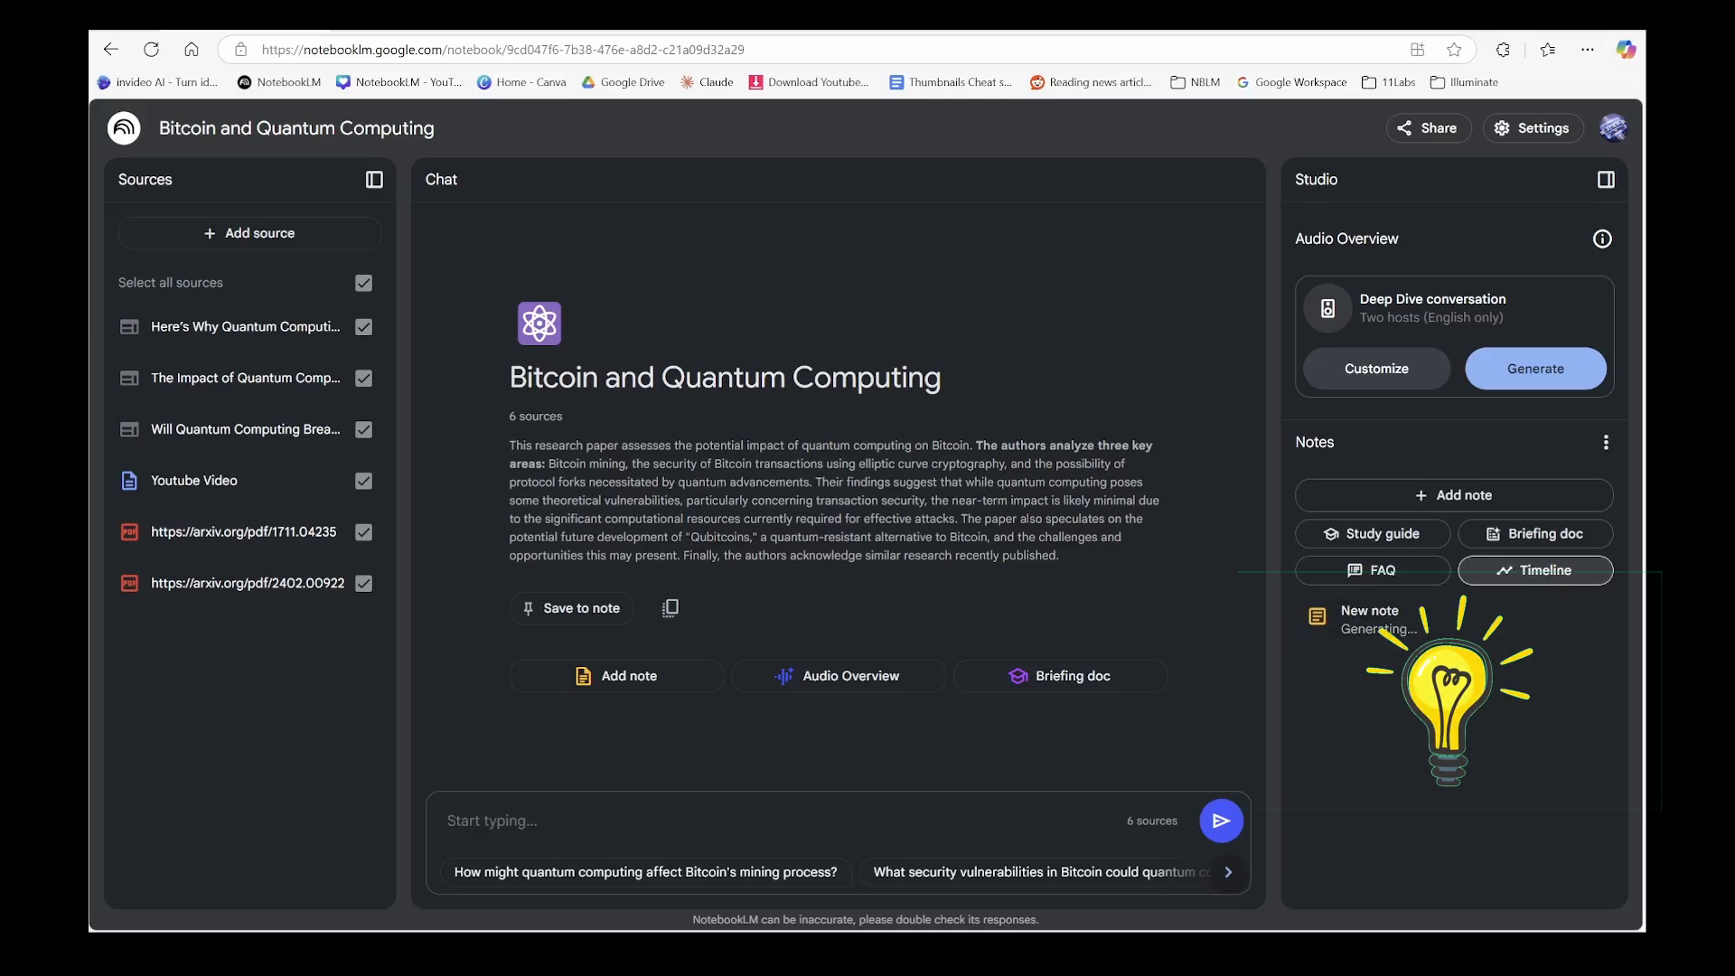
left_click(1536, 533)
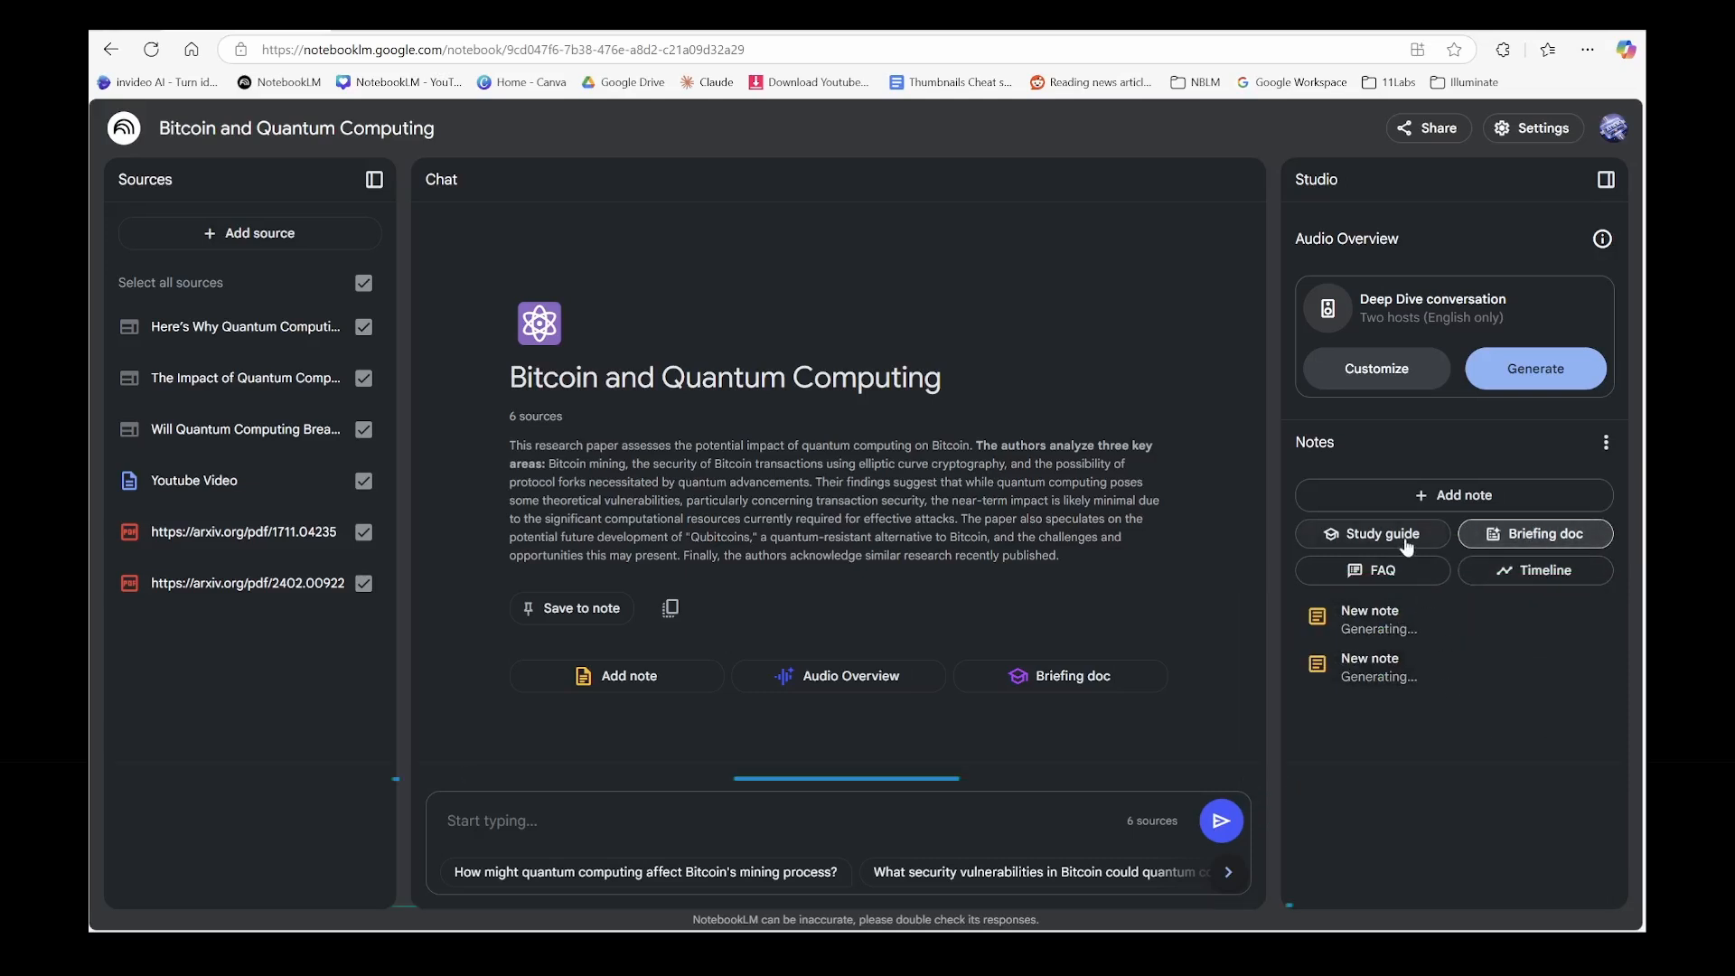
left_click(1406, 537)
left_click(1396, 569)
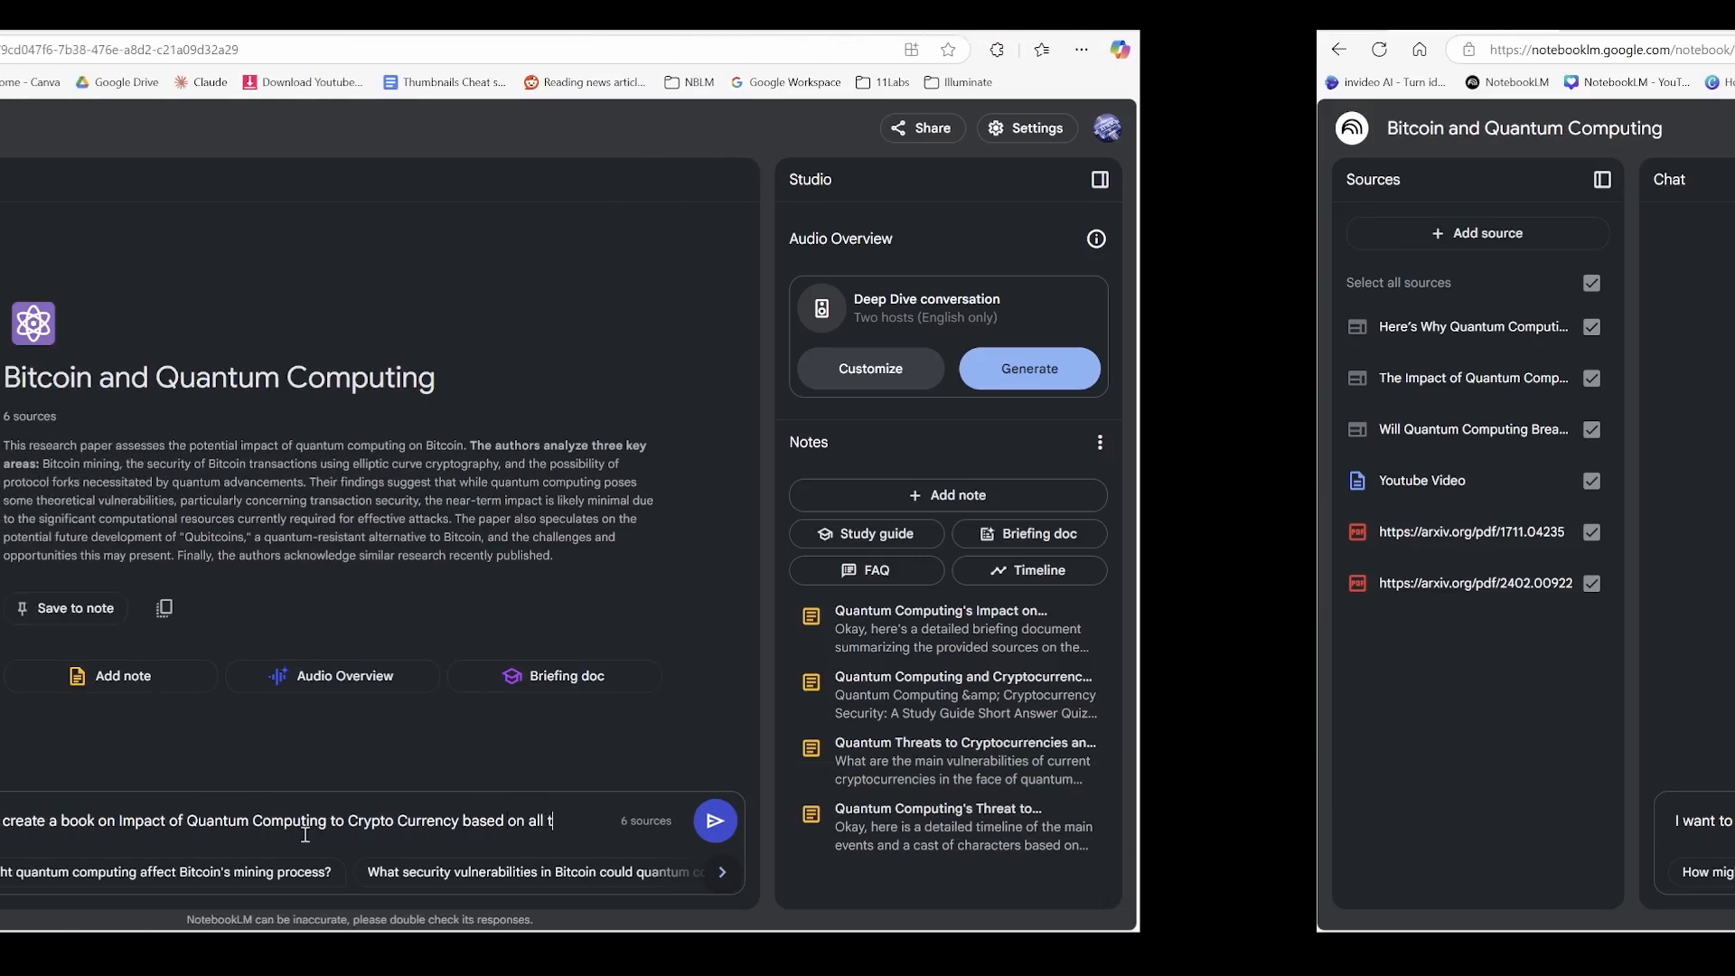
type("ven sources. Can you create an")
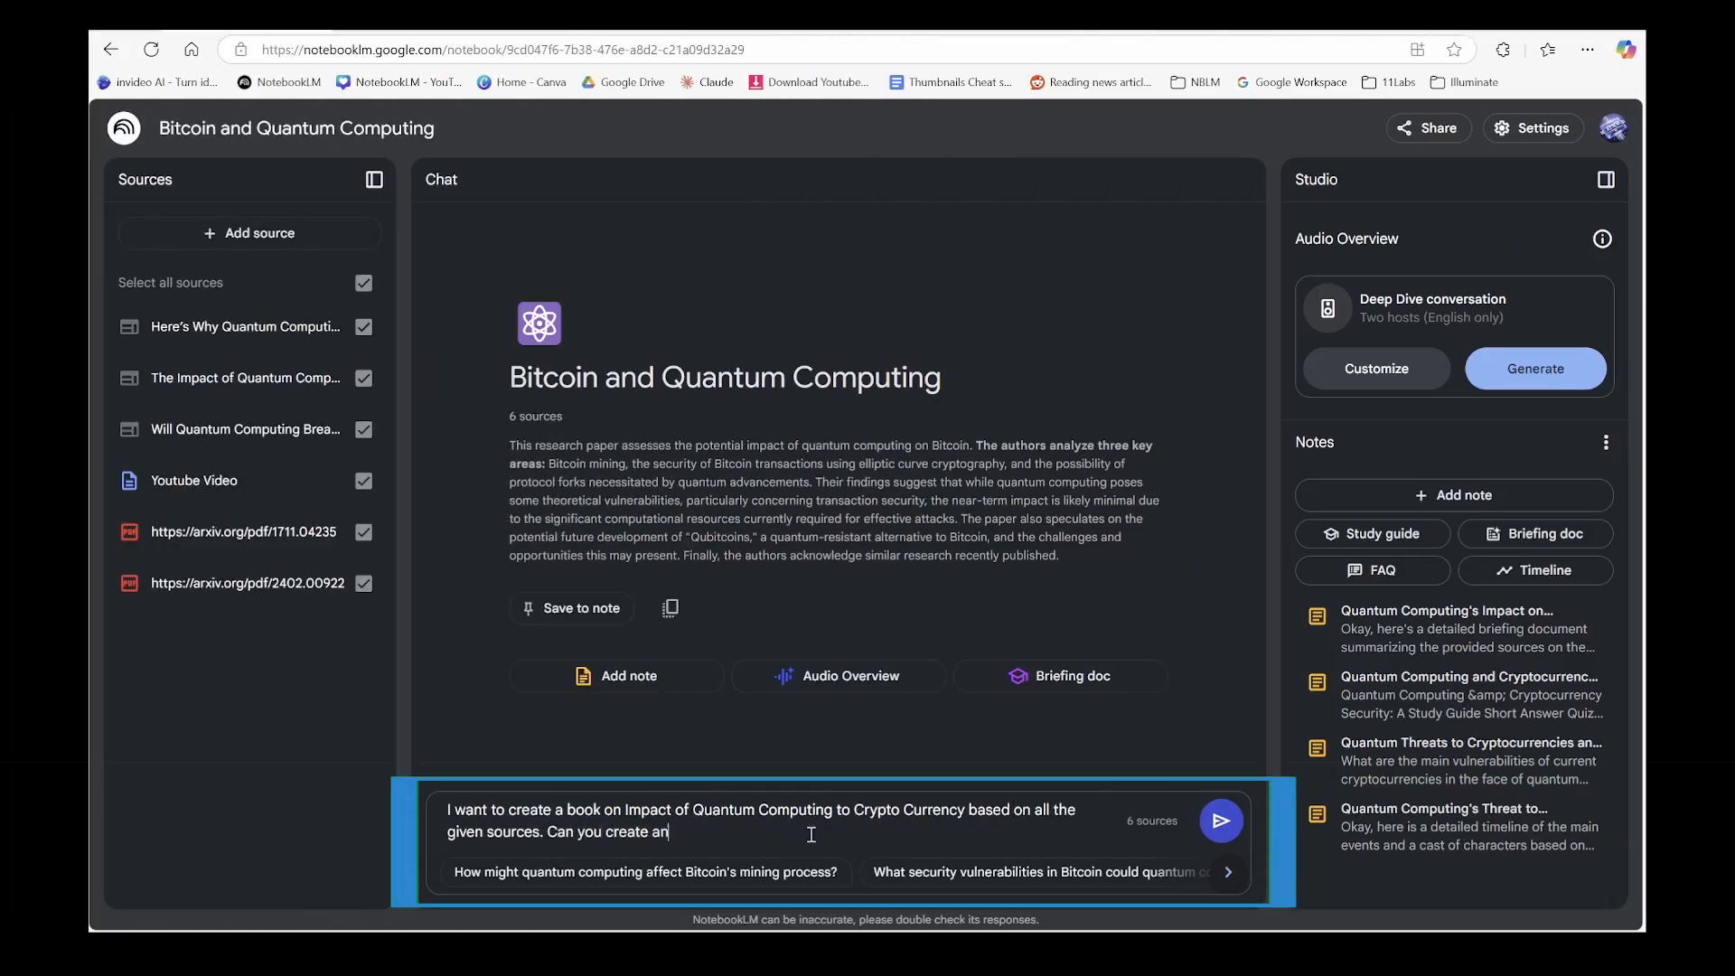
type("boo")
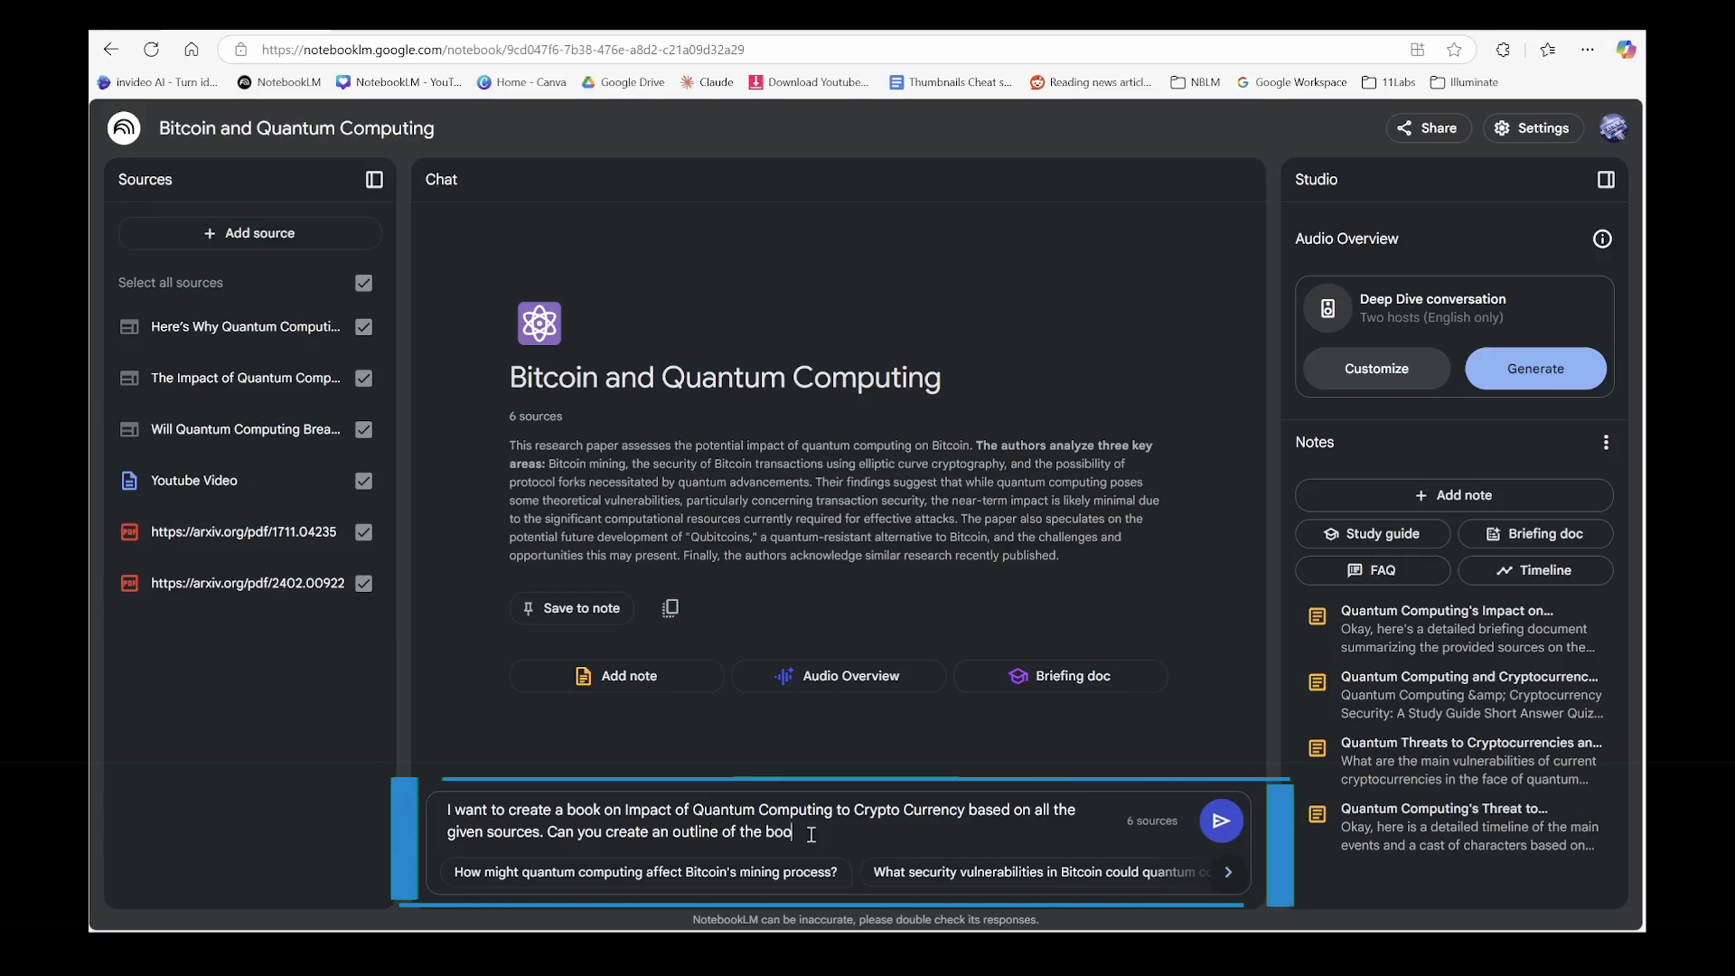
type("k without details")
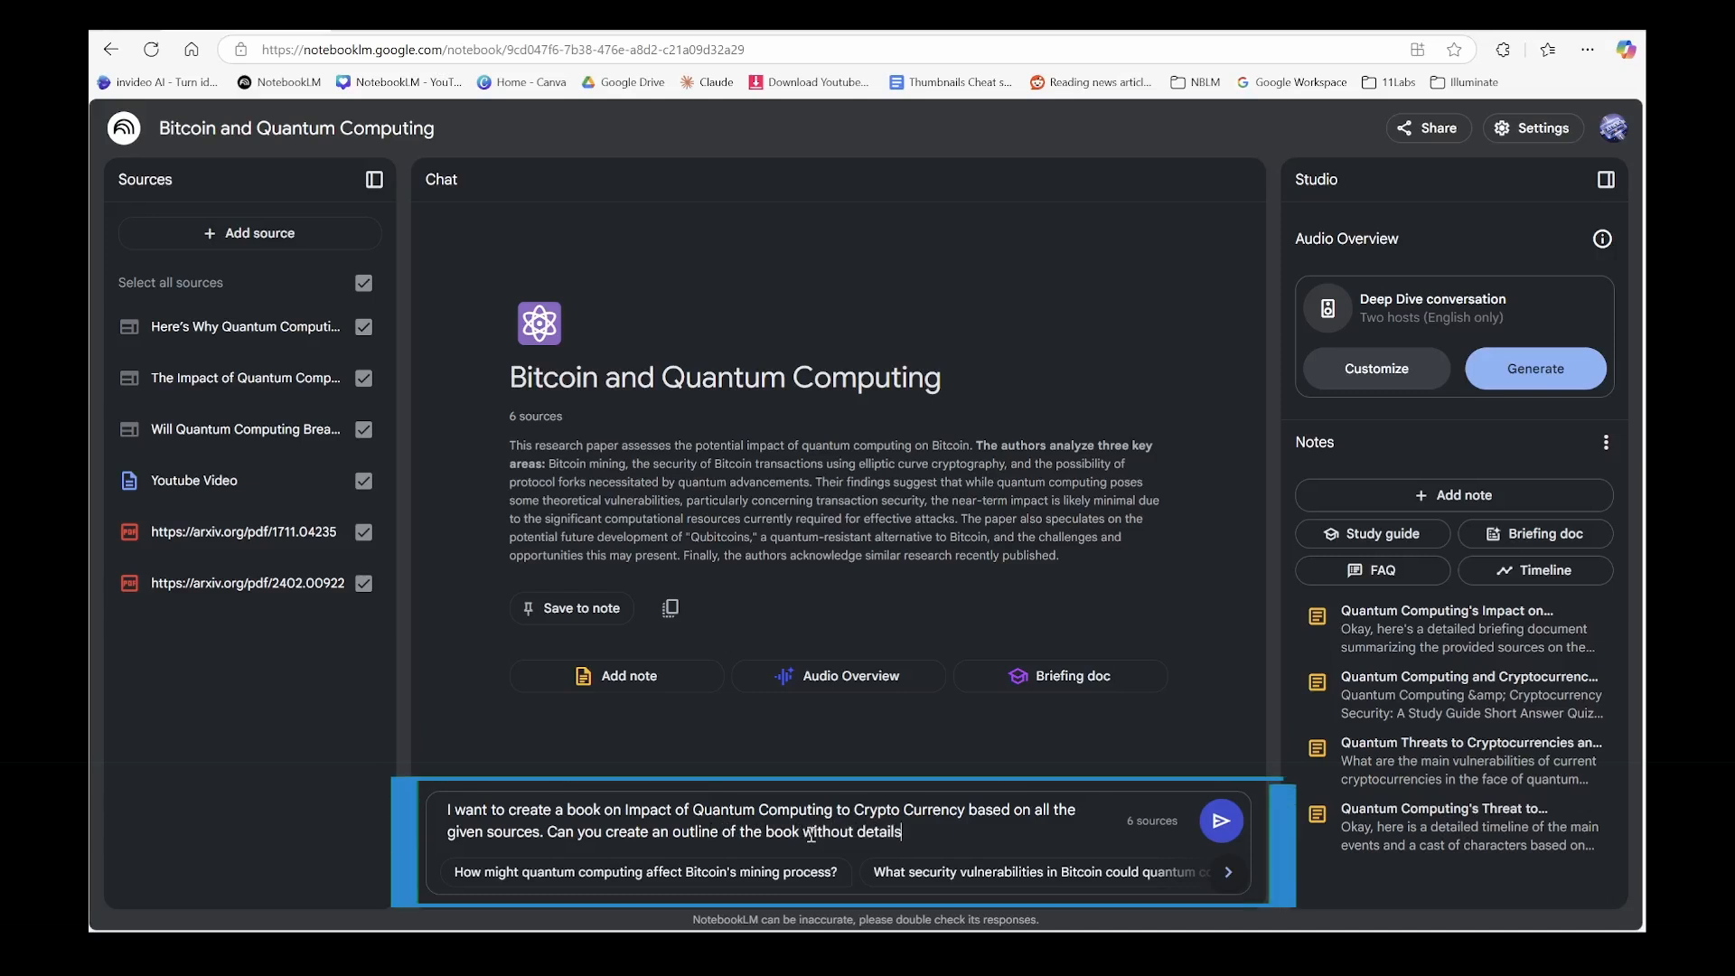
type(" inside them ?")
- Send the chat request for a book outline on quantum computing's impact on cryptocurrency
key("Return")
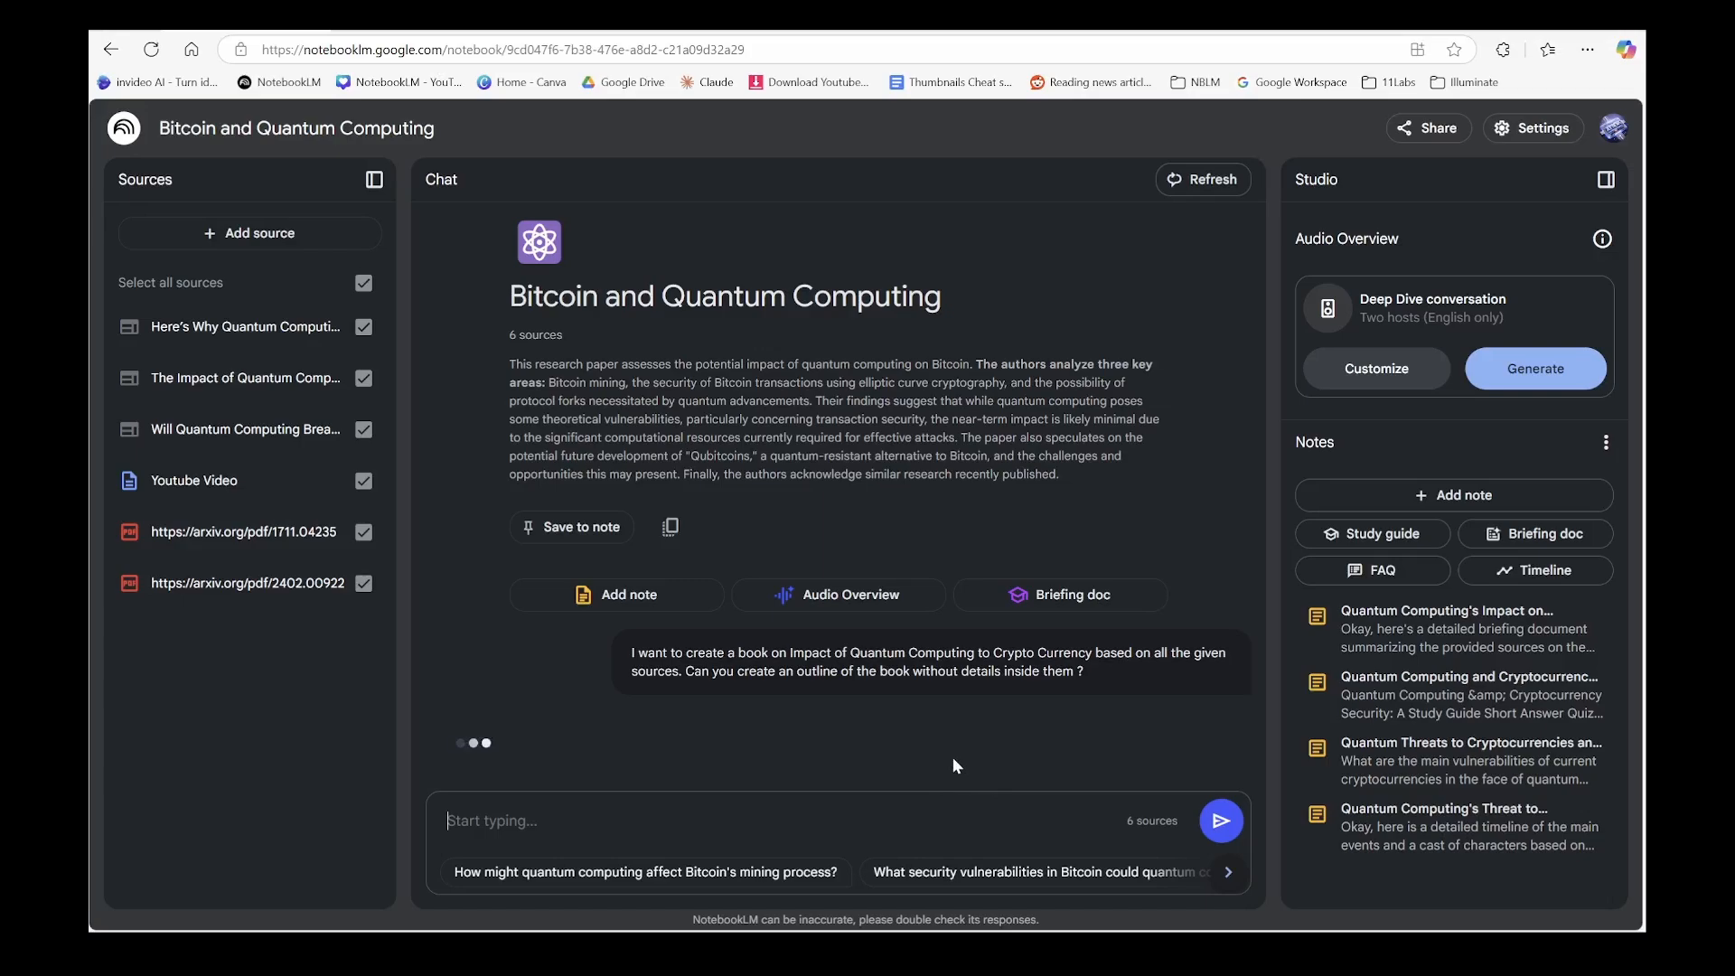
scroll(793, 692, "up", 3)
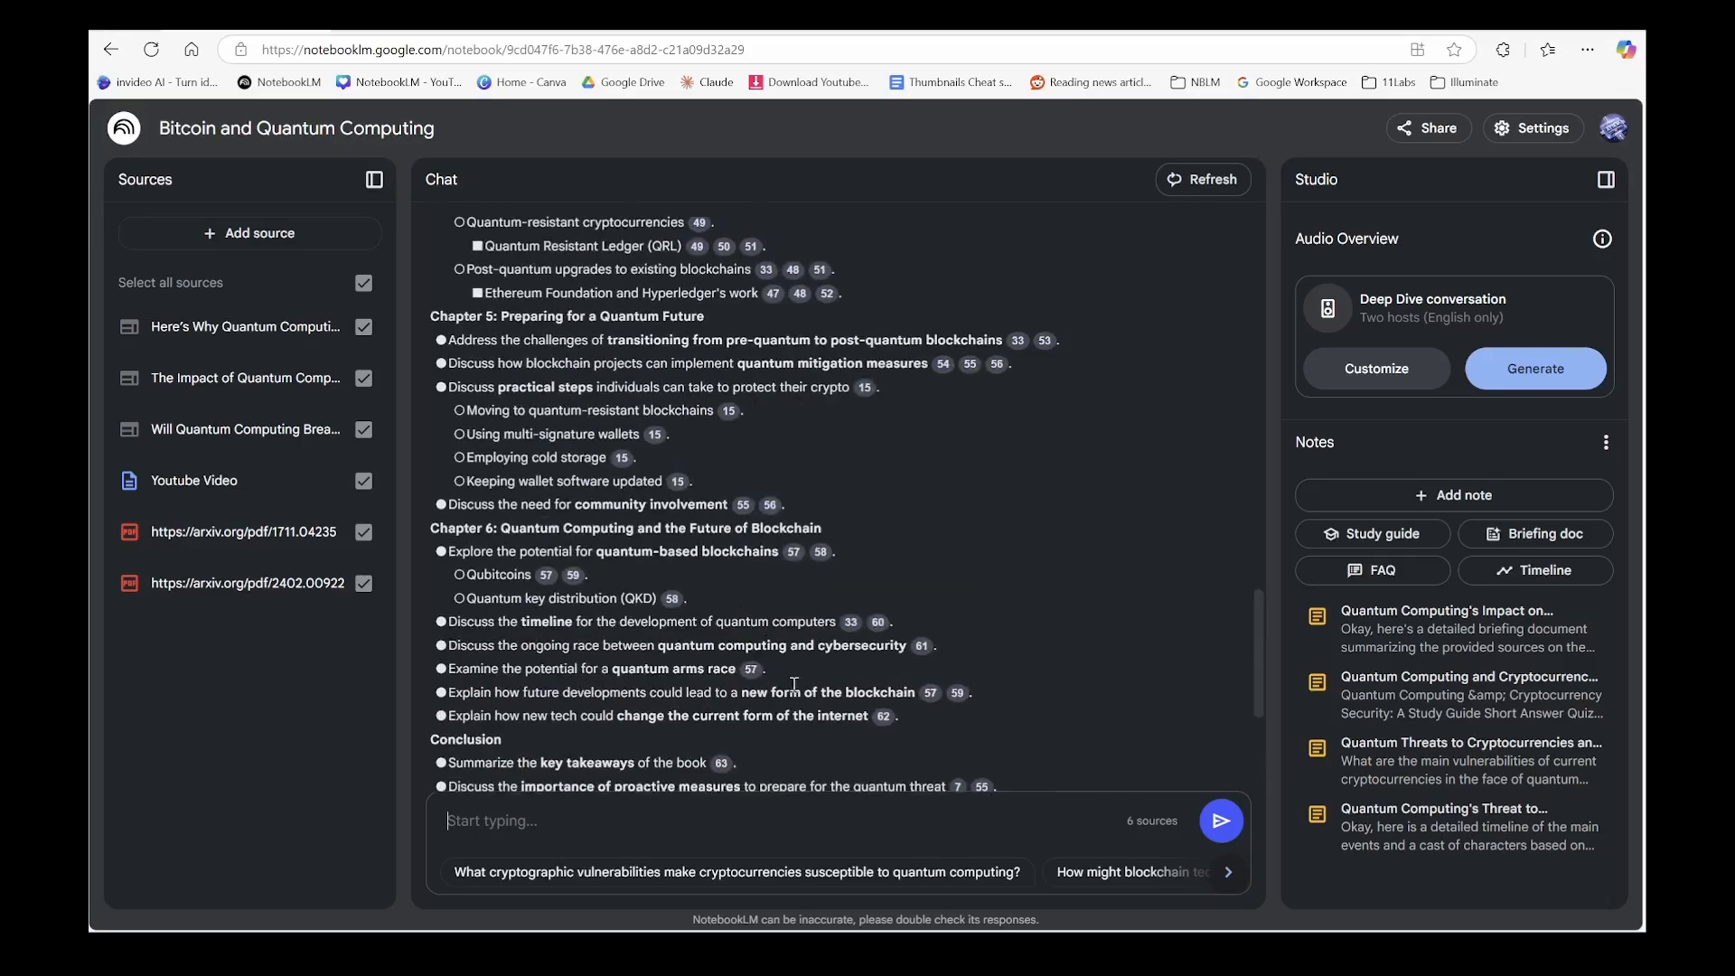
scroll(794, 692, "up", 3)
scroll(794, 691, "up", 3)
scroll(793, 689, "up", 2)
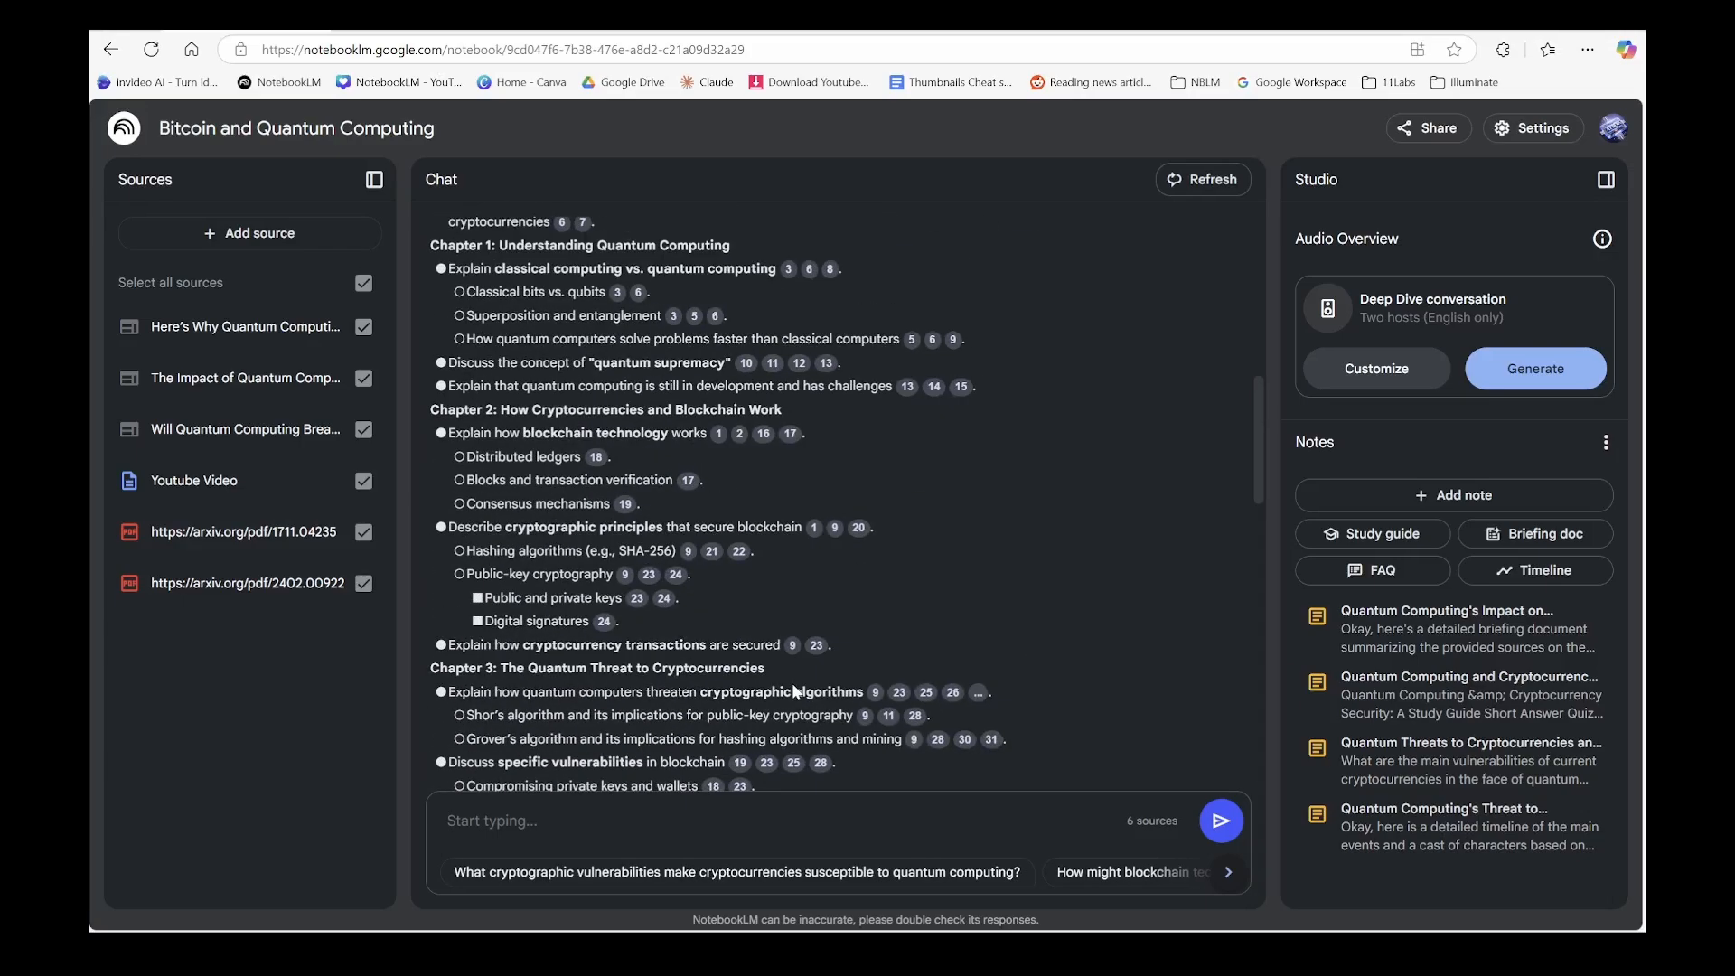
scroll(793, 690, "up", 3)
scroll(792, 683, "down", 5)
scroll(792, 683, "down", 5)
scroll(791, 681, "down", 5)
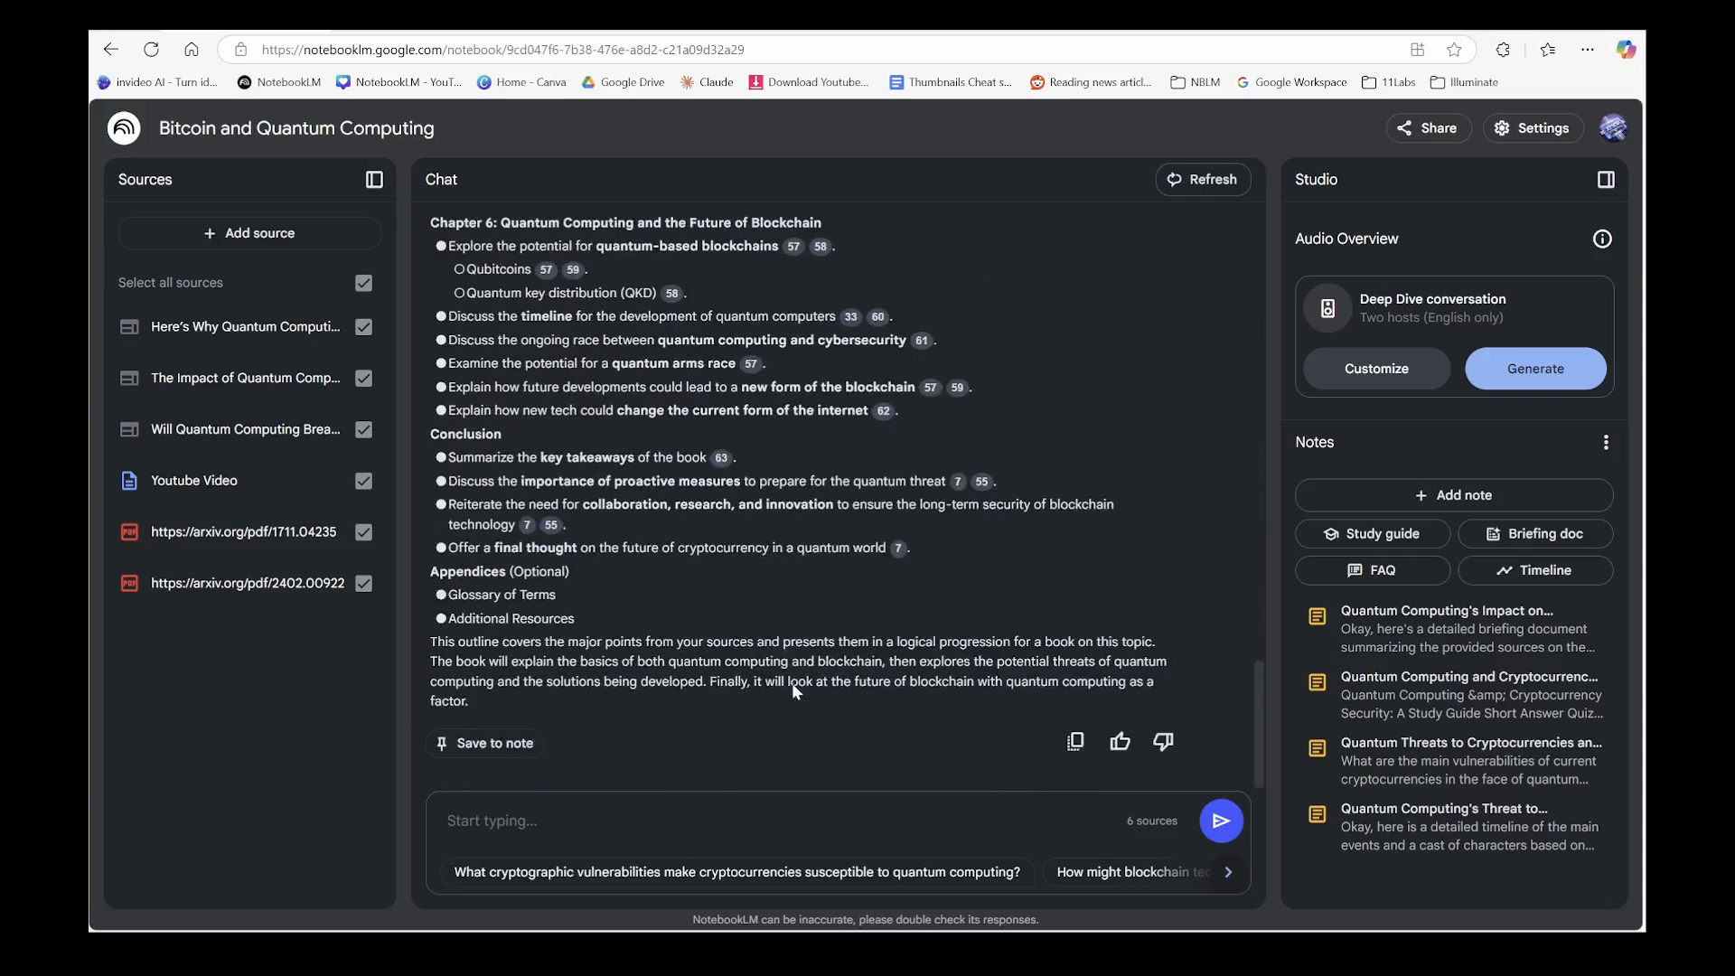
- Send a follow-up asking for the full book under 500,000 characters
left_click(594, 809)
type("That's great,")
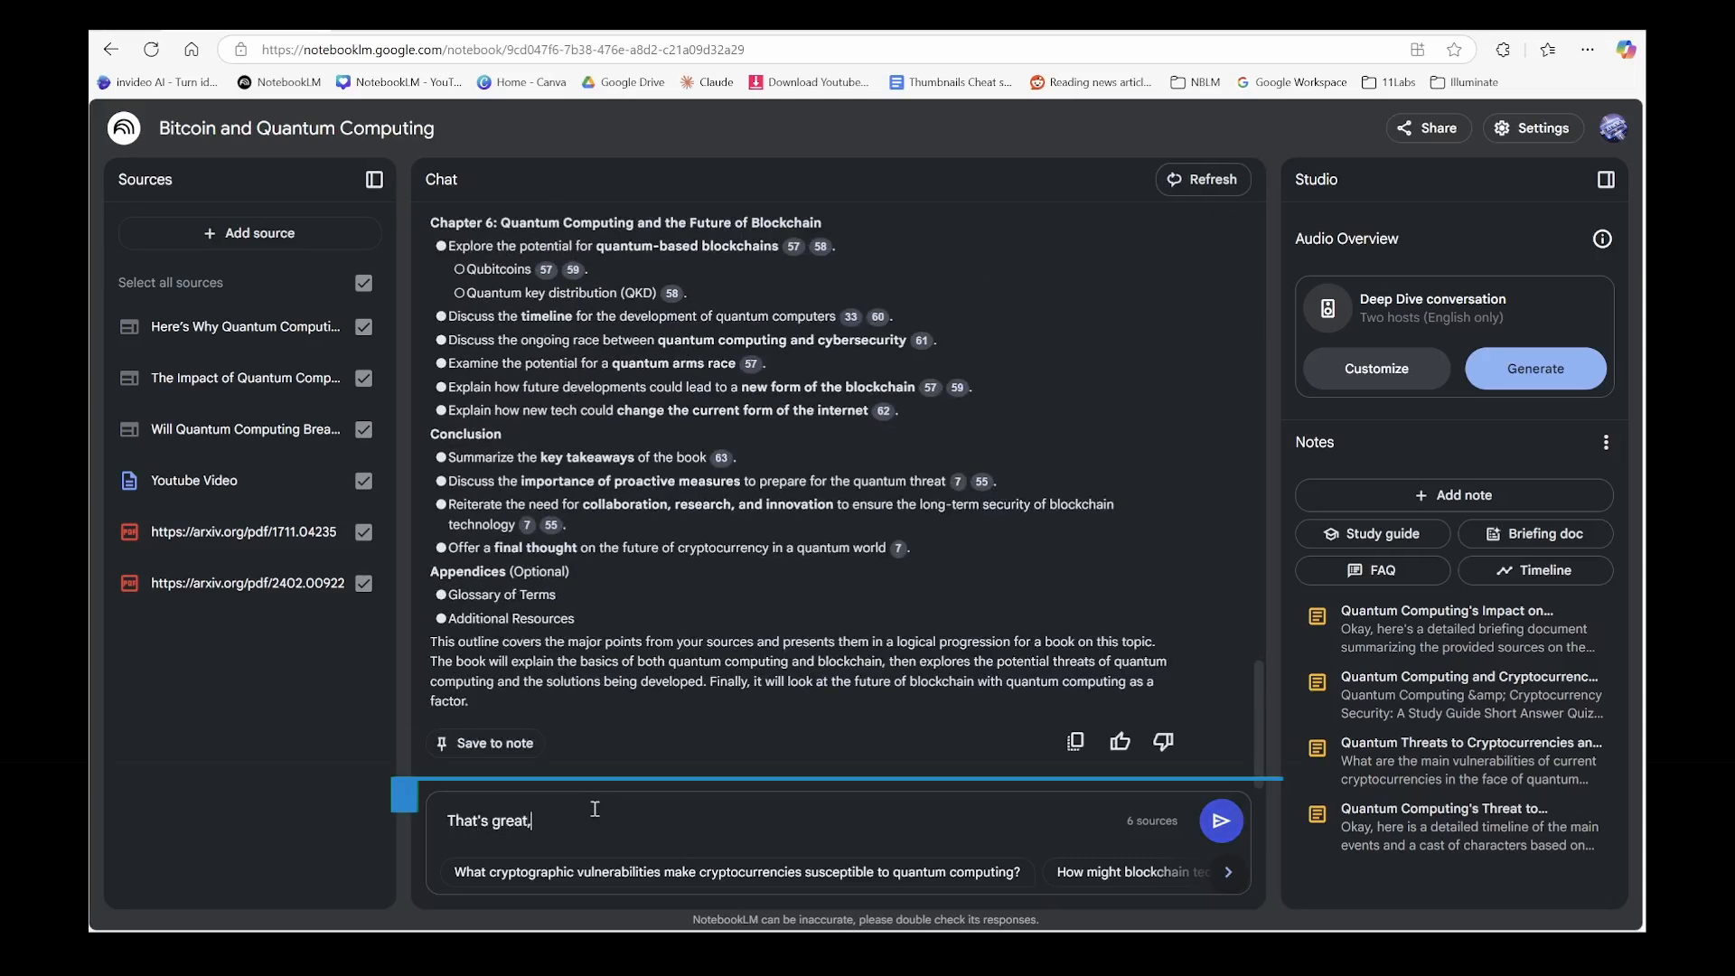
key("BackSpace")
key("BackSpace")
key("BackSpace")
type("write the whole book with details captured from all sources without")
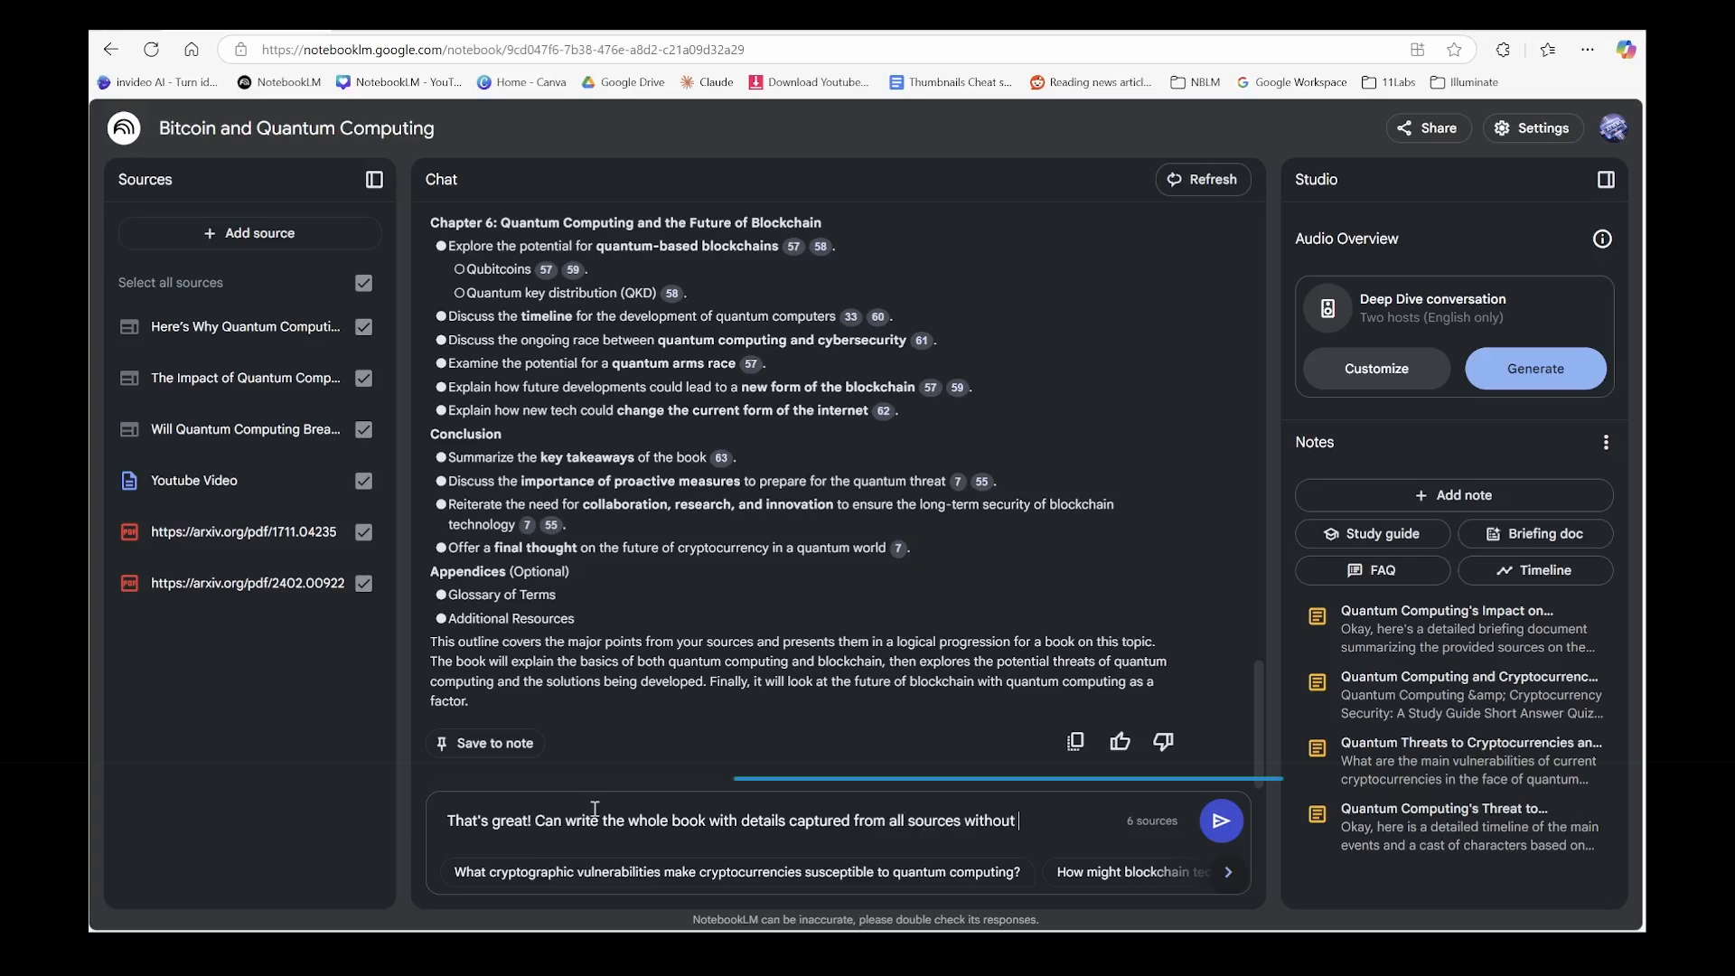
type(" missing any factual information ? Book ")
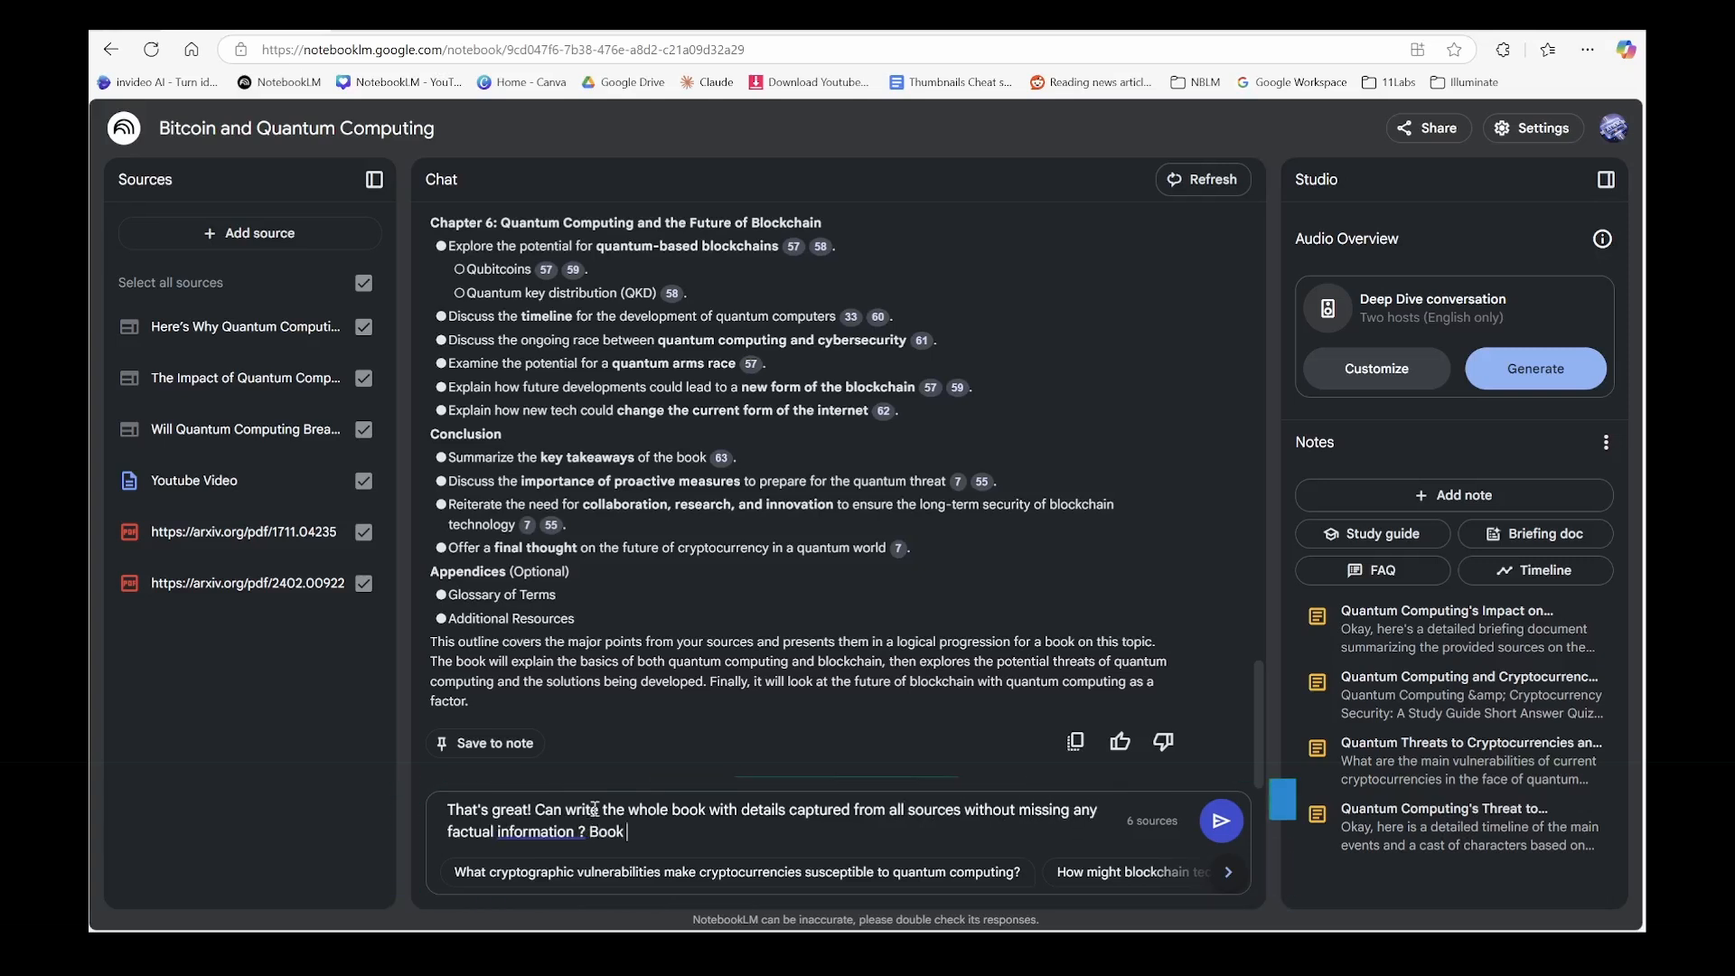
type("must contain less than 500,000 characters.")
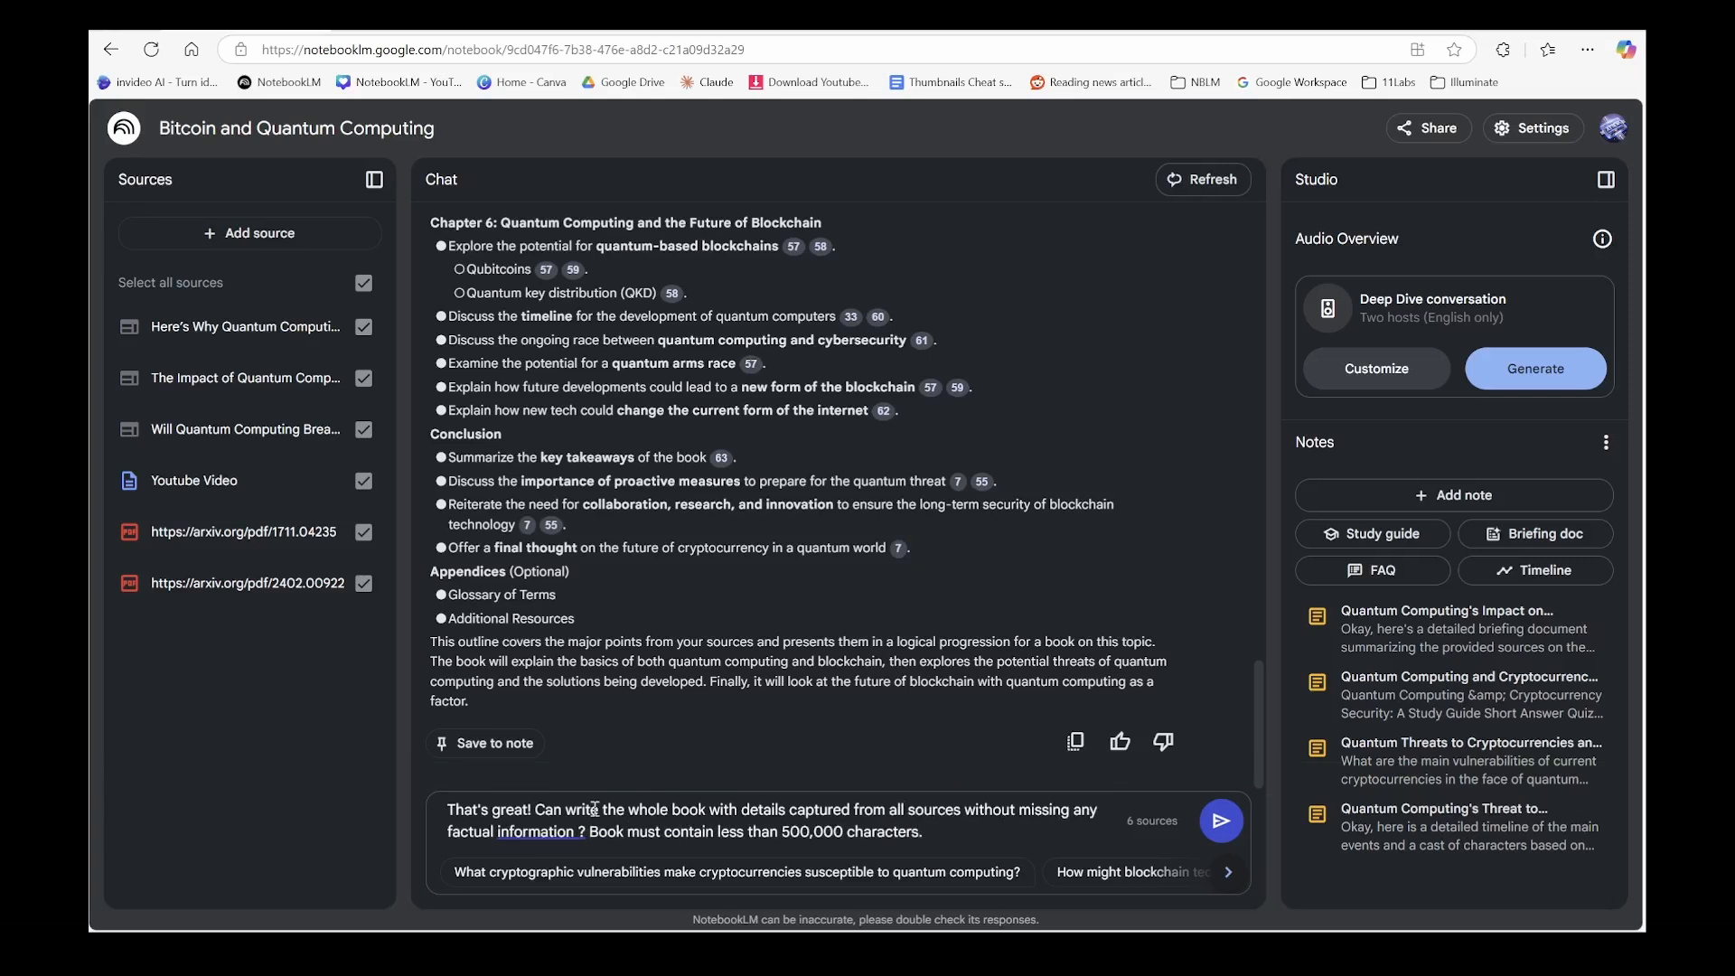
key("Return")
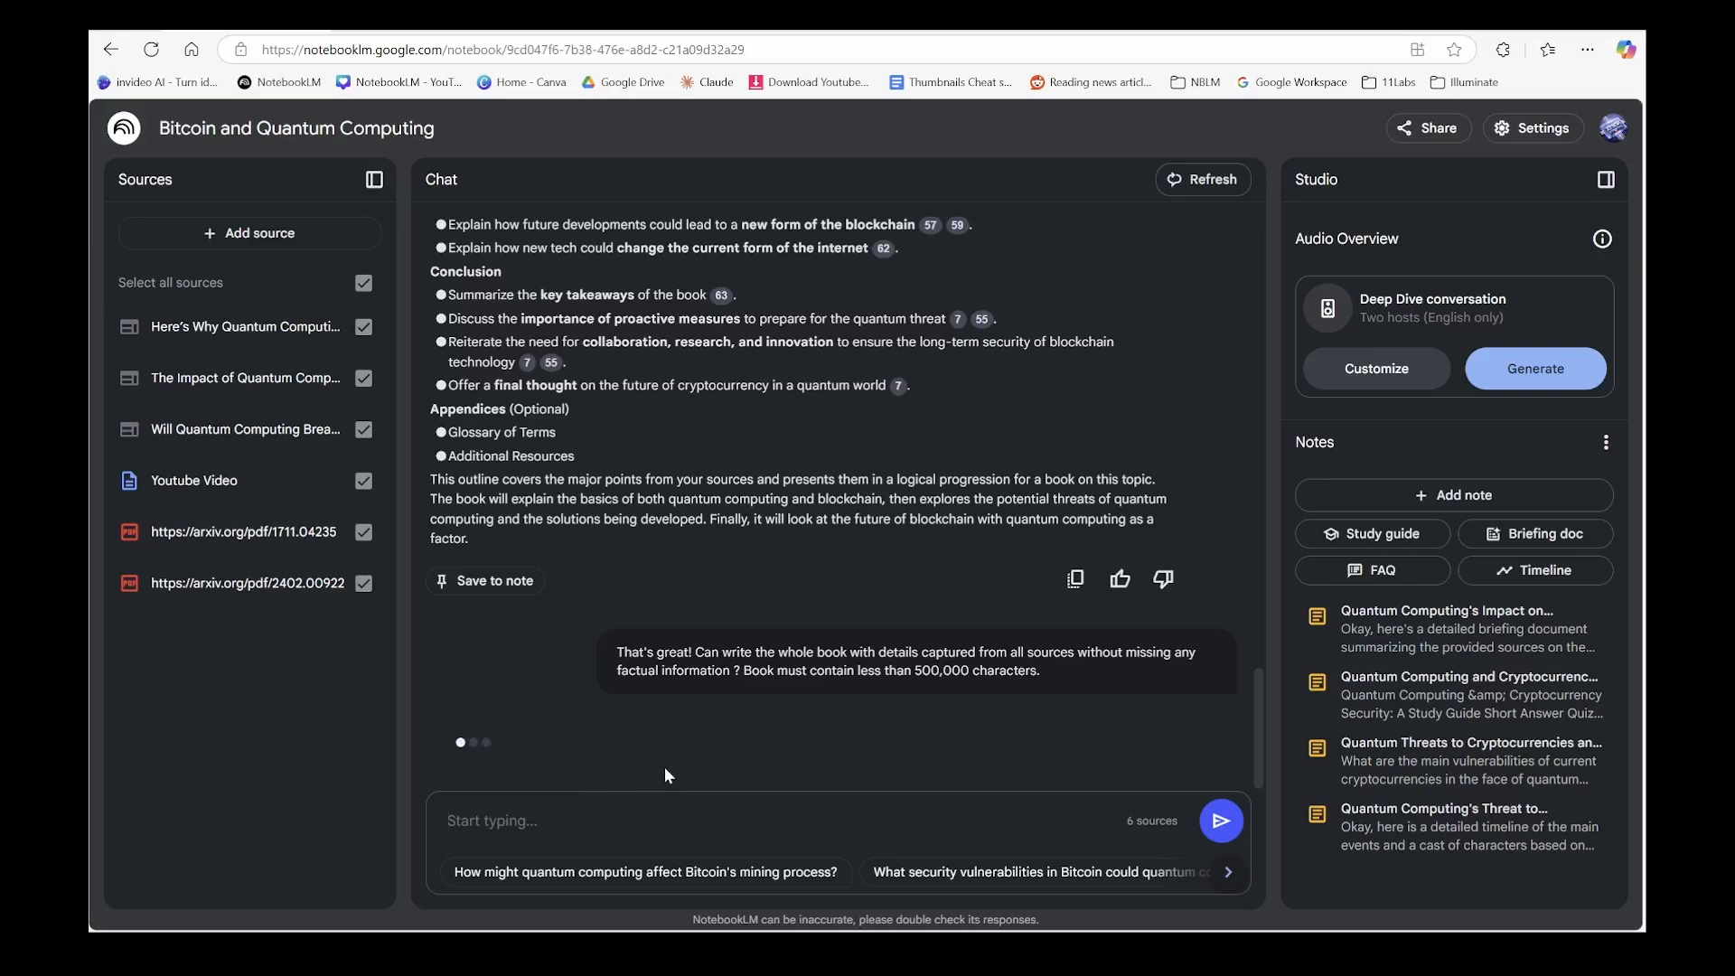
scroll(704, 722, "up", 3)
scroll(703, 715, "up", 5)
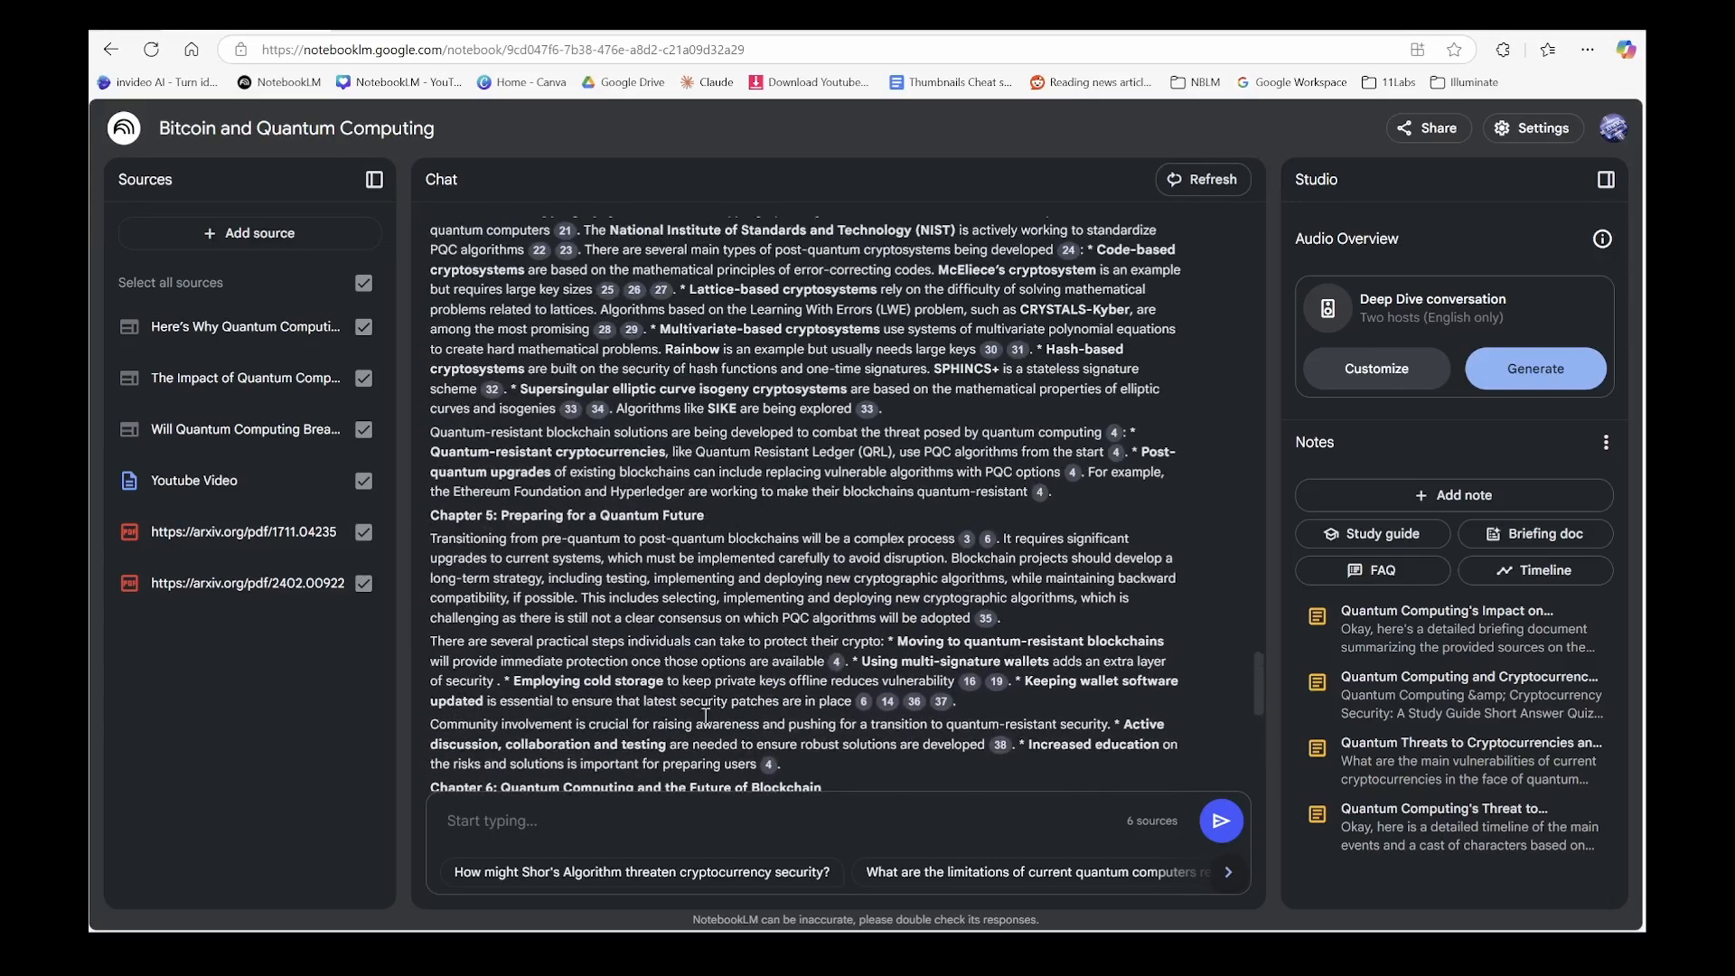
scroll(704, 714, "up", 5)
scroll(704, 714, "up", 5)
scroll(703, 715, "up", 5)
scroll(704, 717, "up", 1)
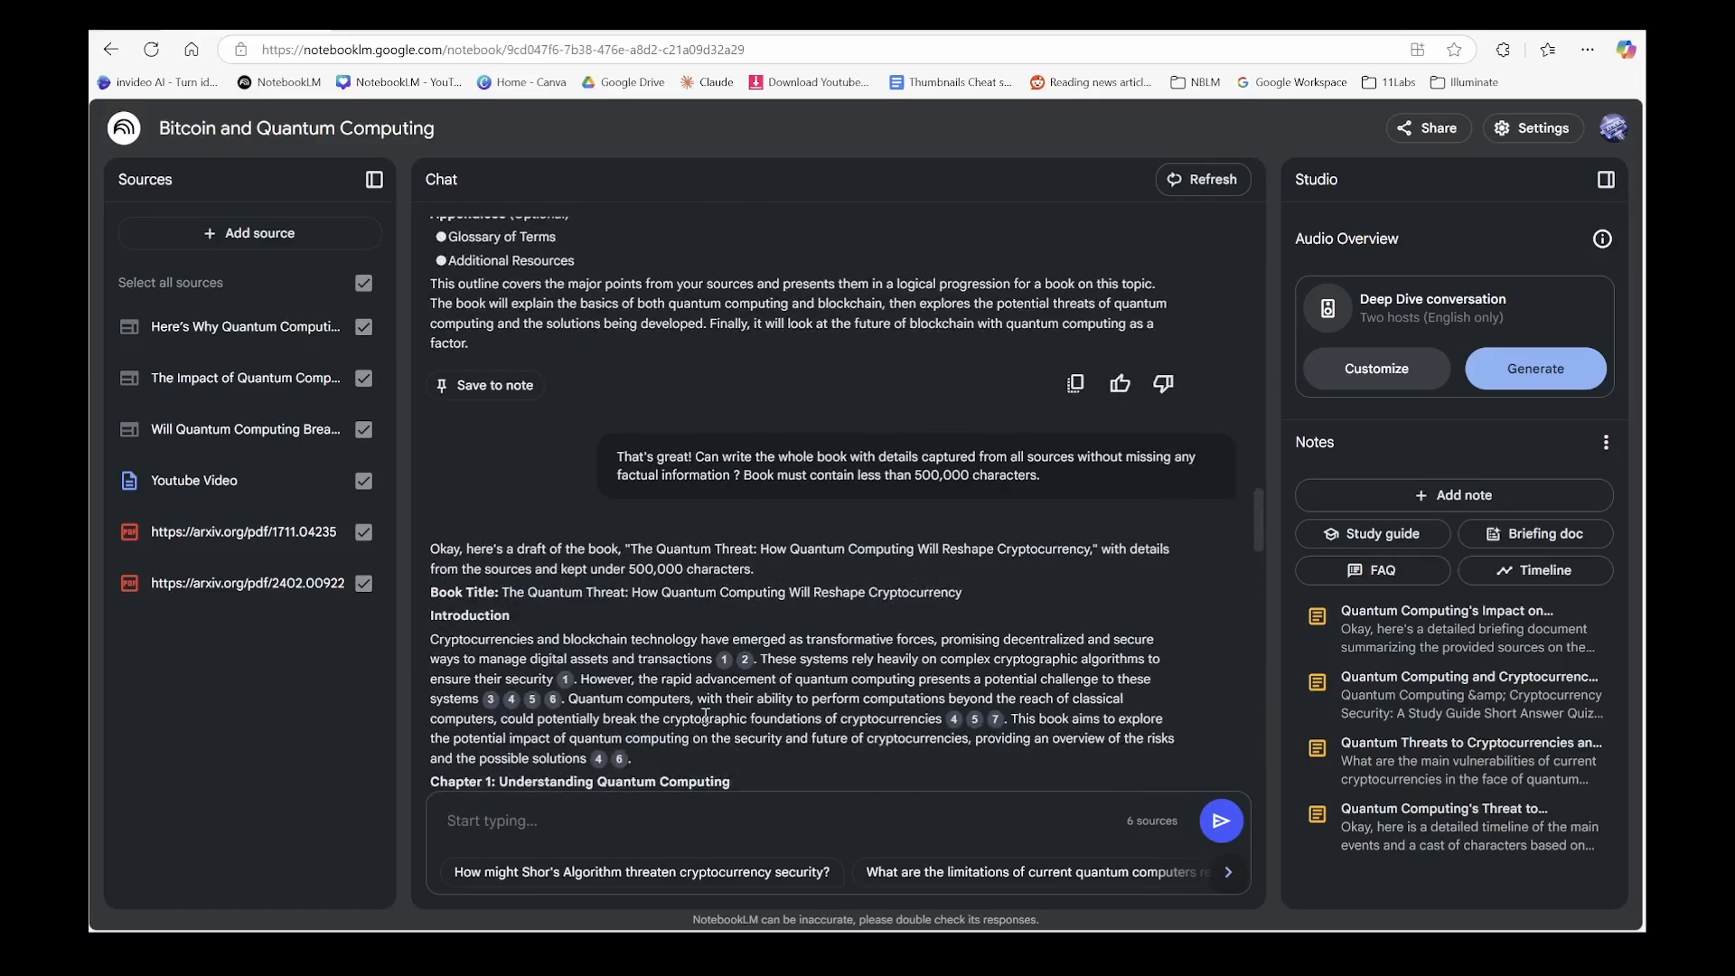
scroll(704, 717, "down", 5)
scroll(704, 715, "down", 5)
scroll(704, 712, "down", 5)
scroll(704, 715, "down", 3)
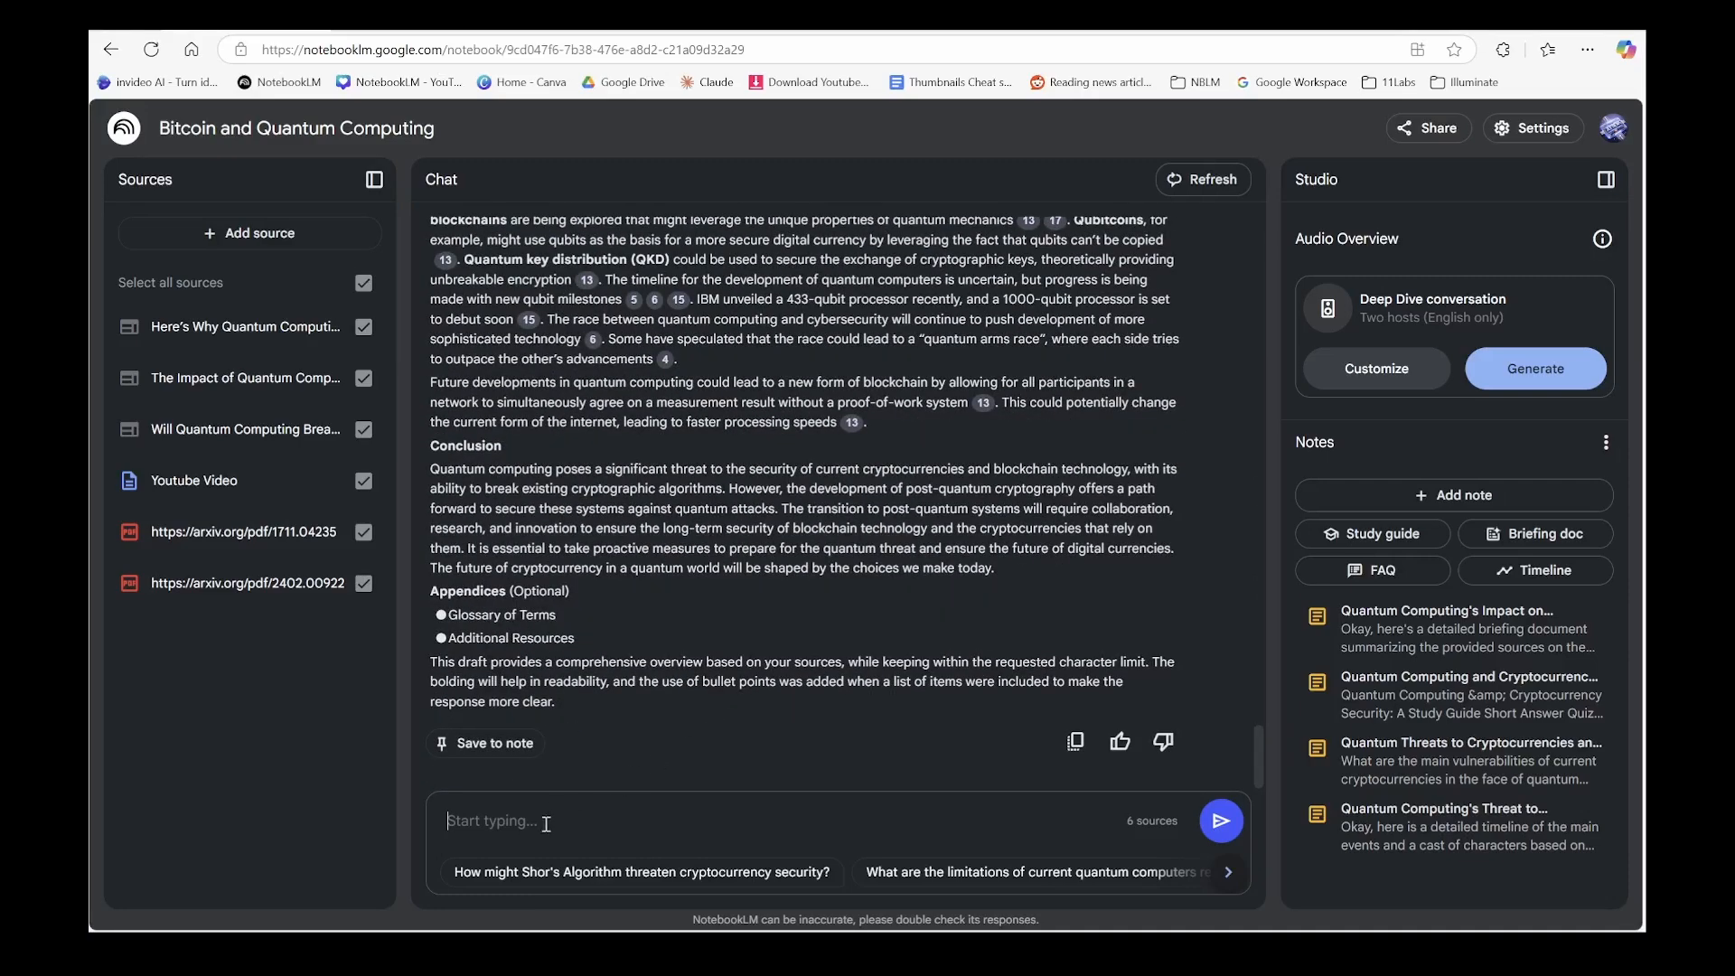
- Convert the timeline note into a notebook source
left_click(1426, 838)
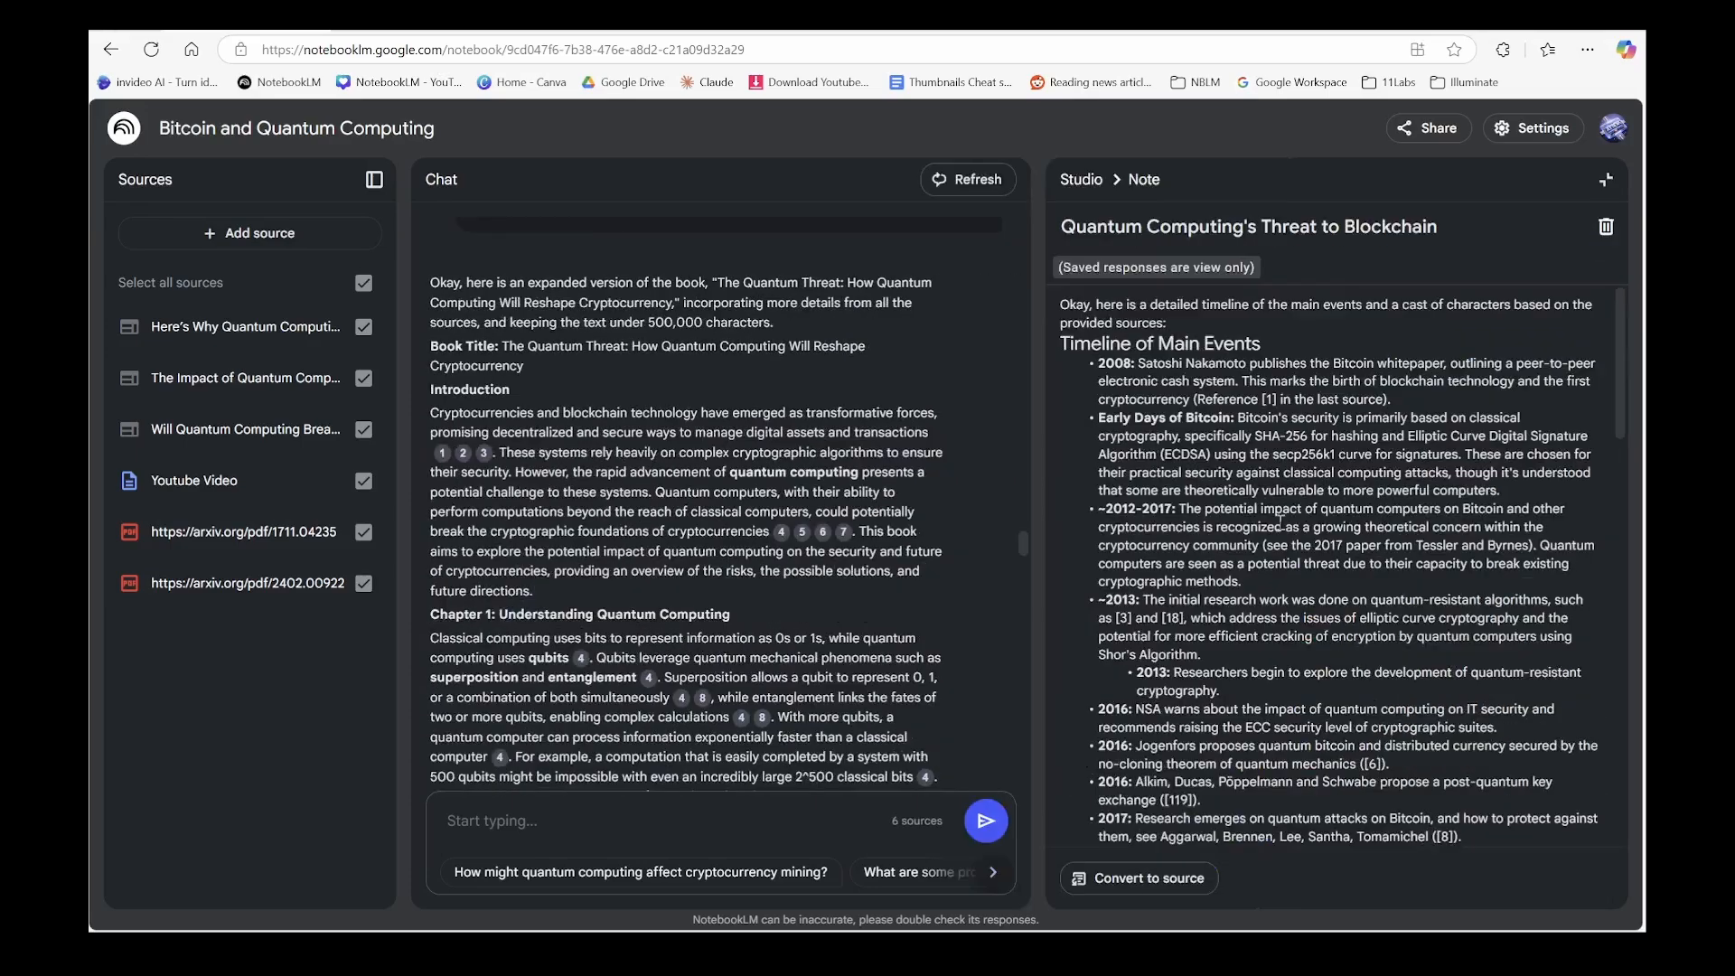
left_click(374, 179)
scroll(1288, 536, "down", 5)
scroll(1289, 535, "down", 5)
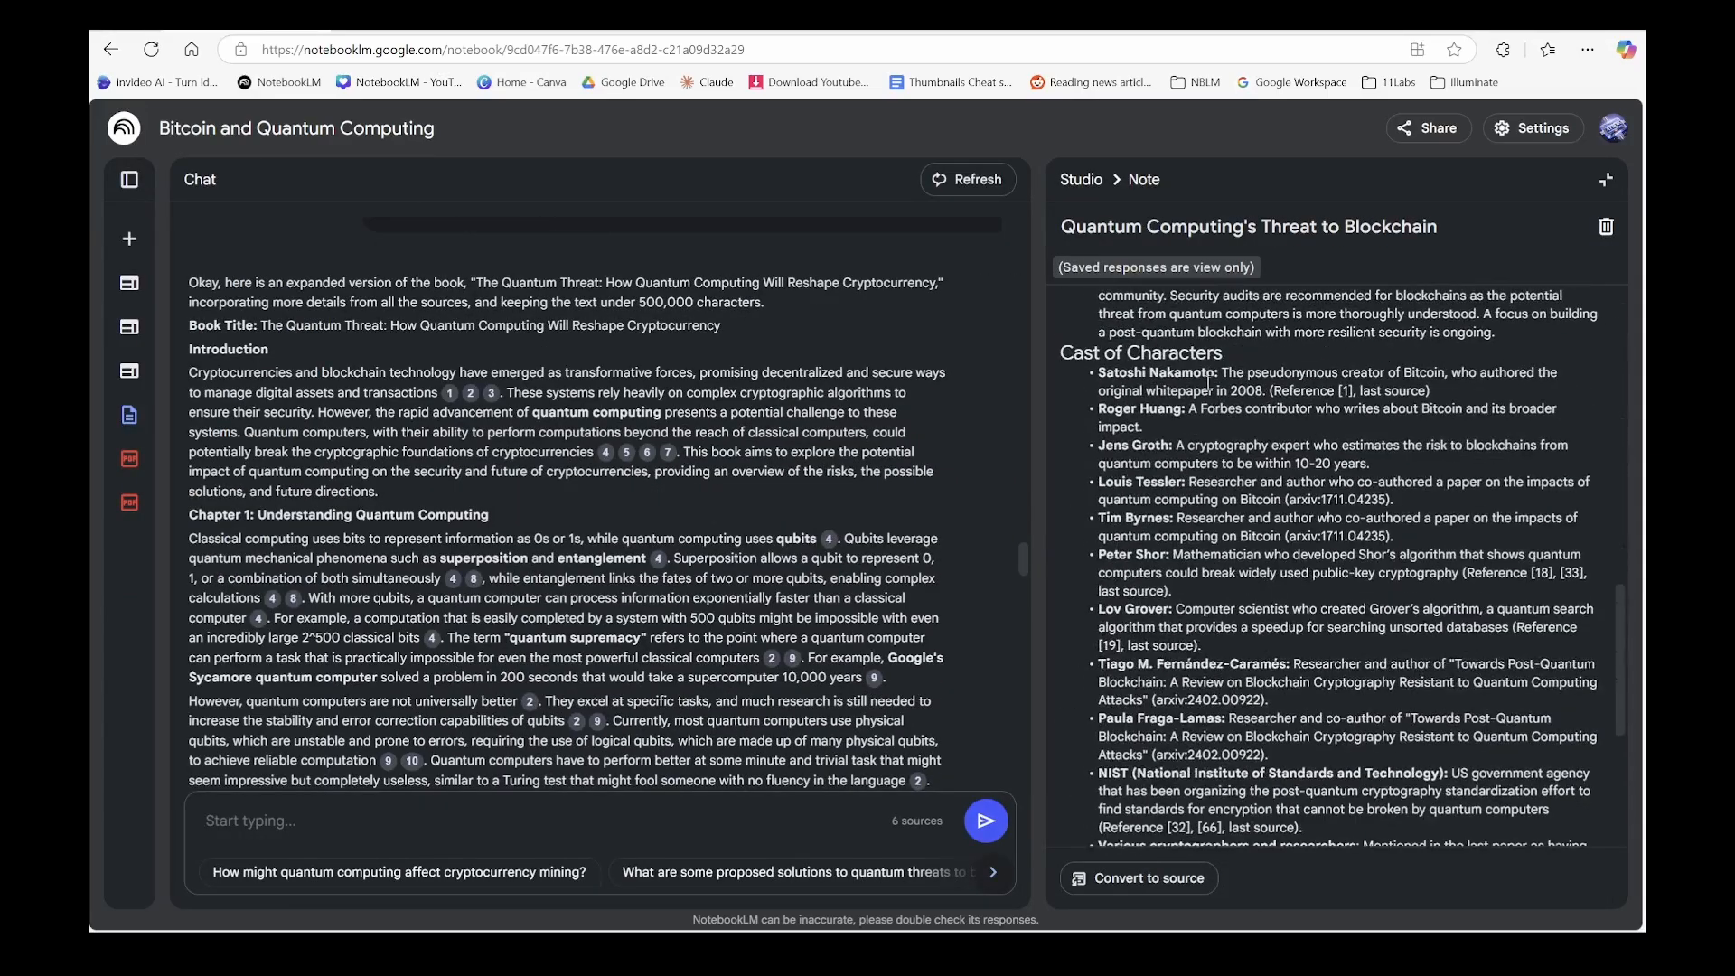
scroll(1289, 535, "down", 5)
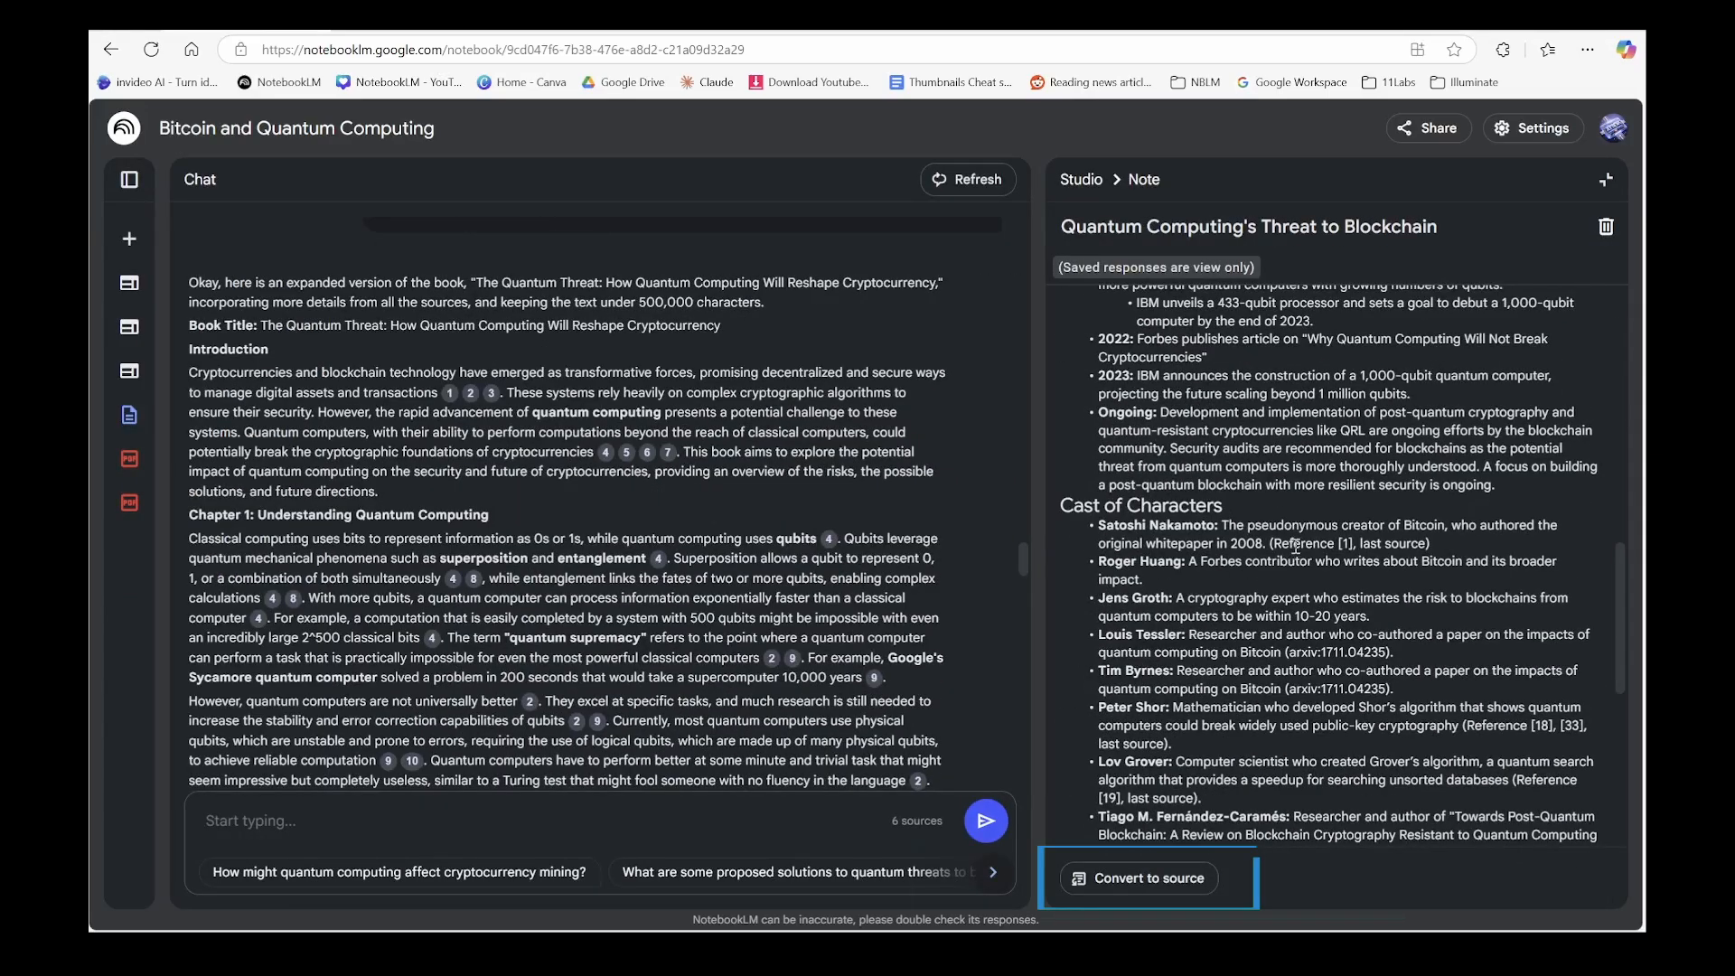
scroll(1297, 545, "down", 2)
scroll(1297, 545, "down", 2)
scroll(1296, 545, "down", 1)
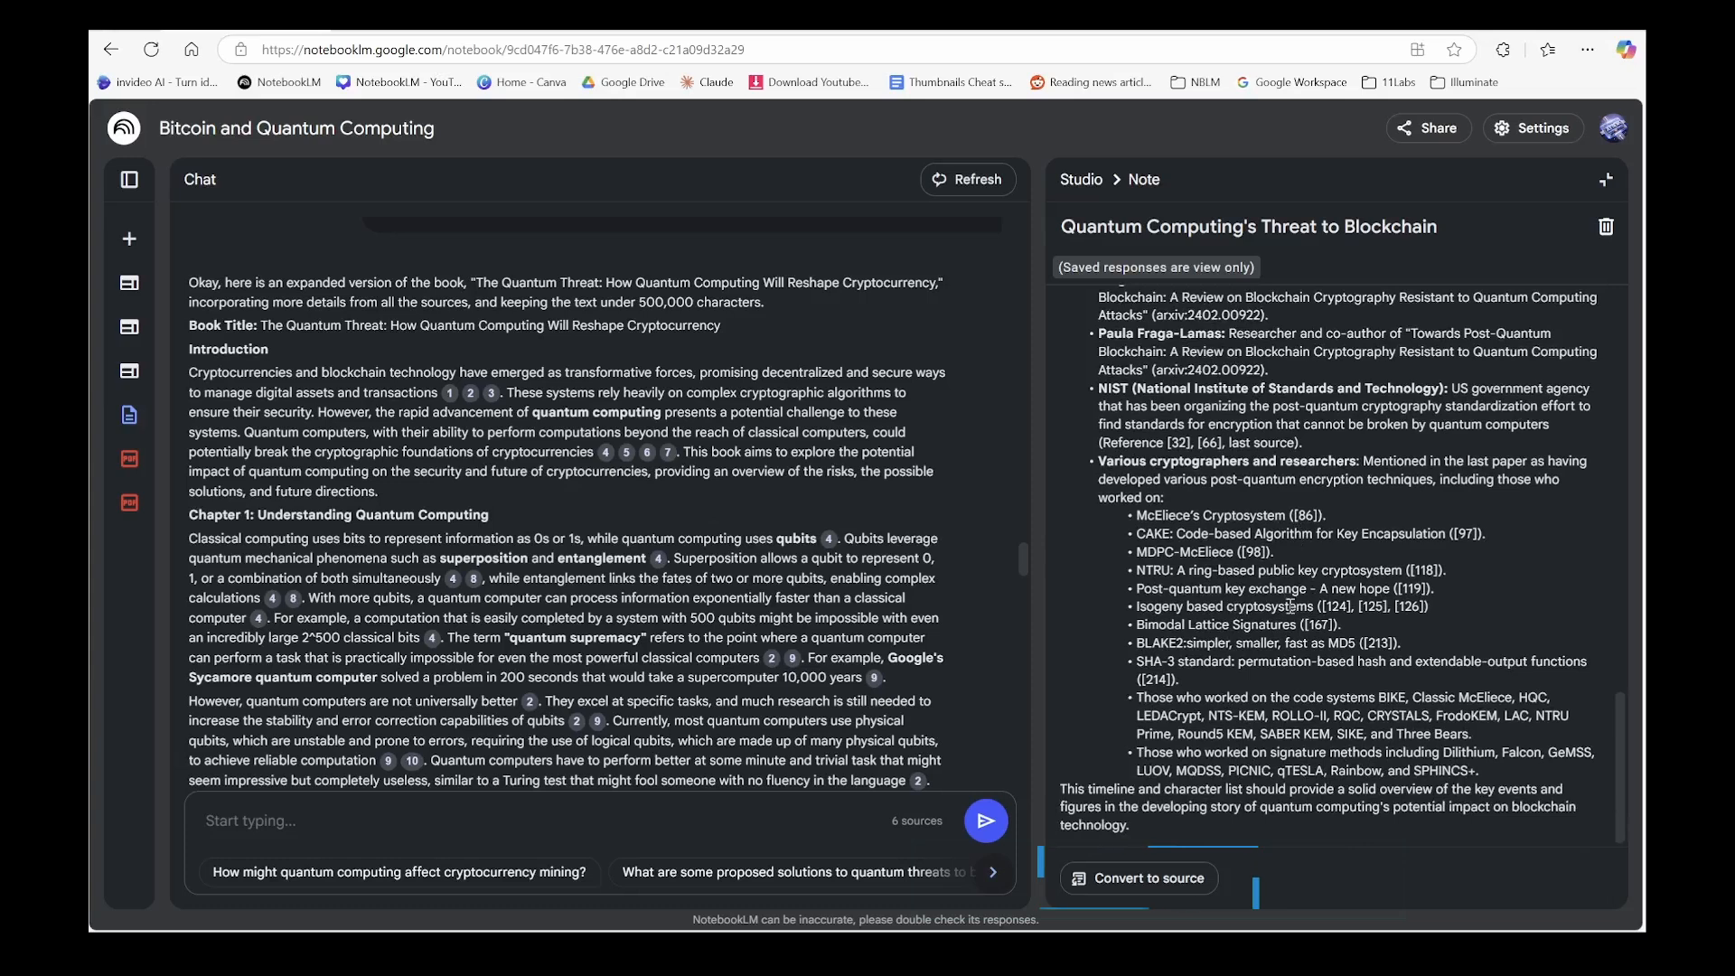
left_click_drag(1248, 461, 1255, 570)
left_click(1150, 879)
left_click(126, 627)
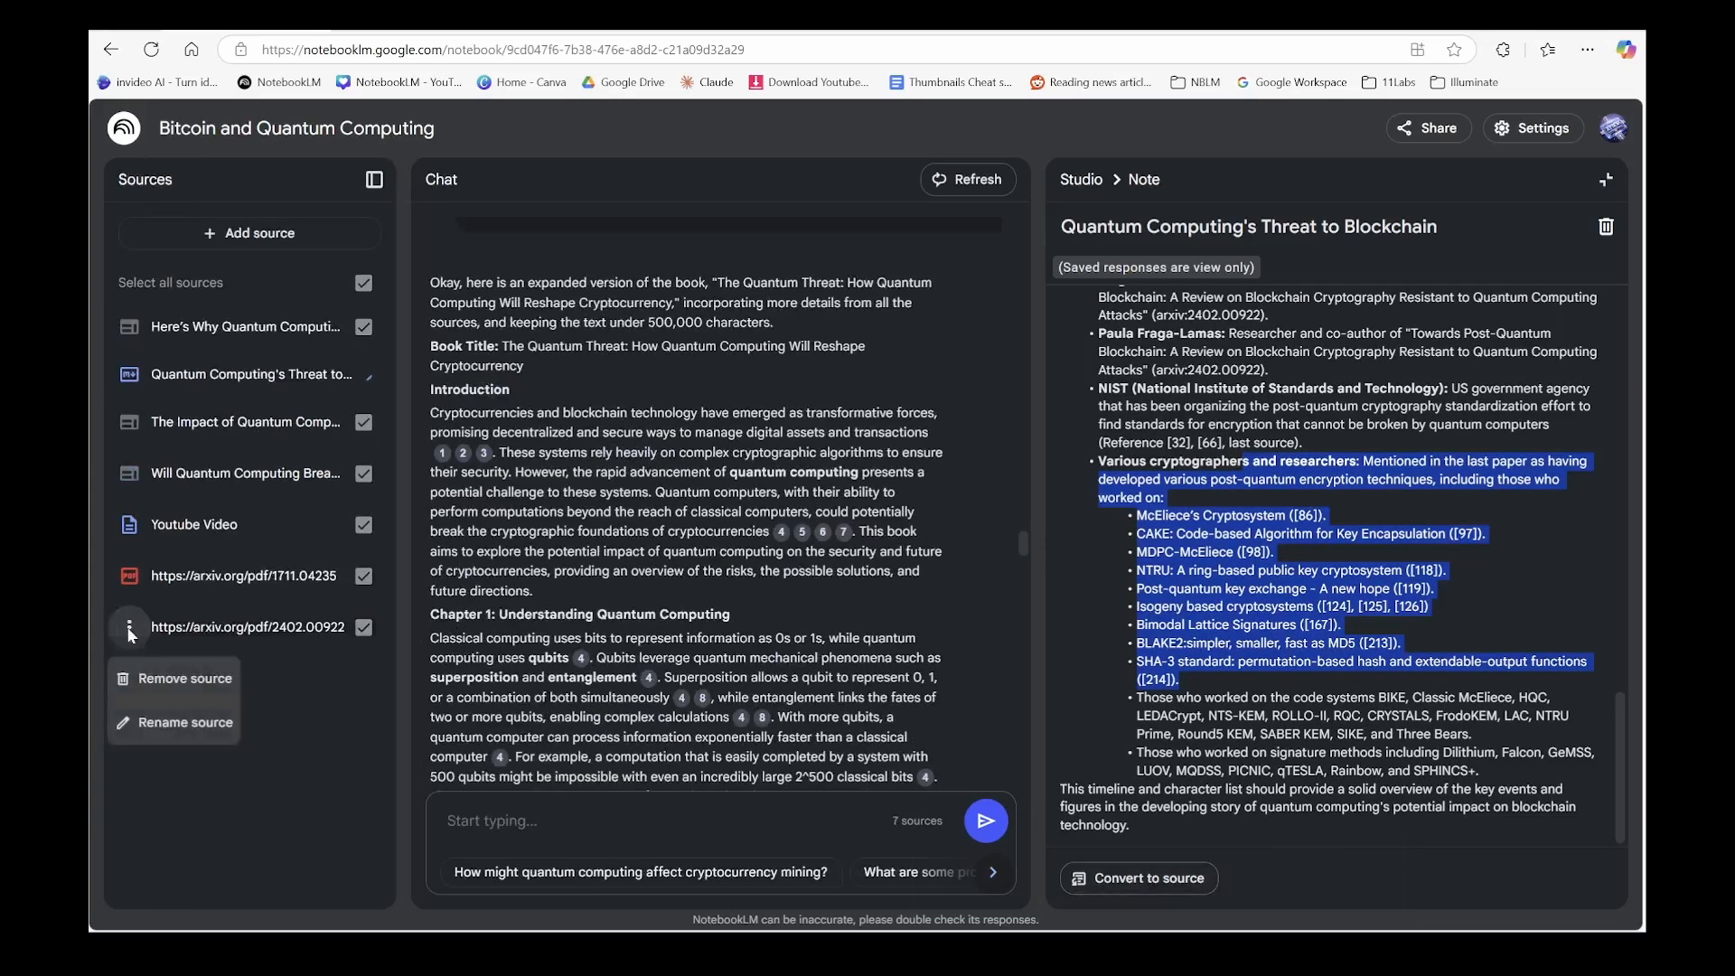
left_click(244, 631)
- Rename the new source to Timeline
left_click(837, 179)
left_click(126, 377)
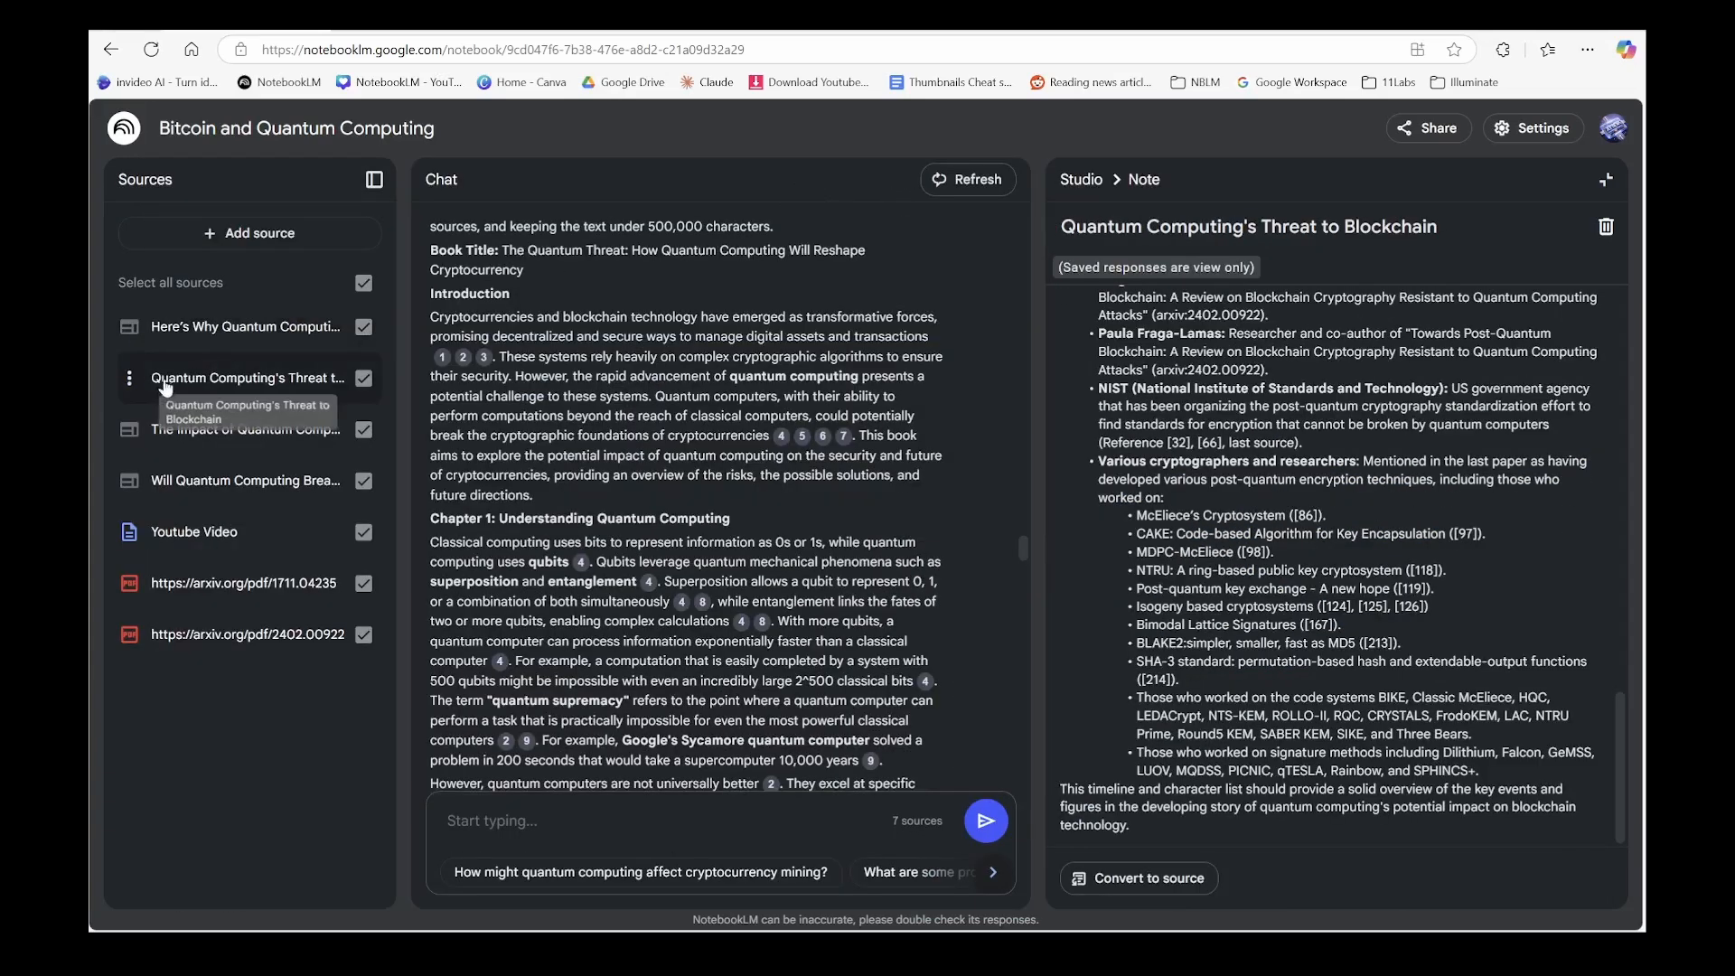
left_click(176, 472)
key("ctrl+a")
type("Timeline")
key("Return")
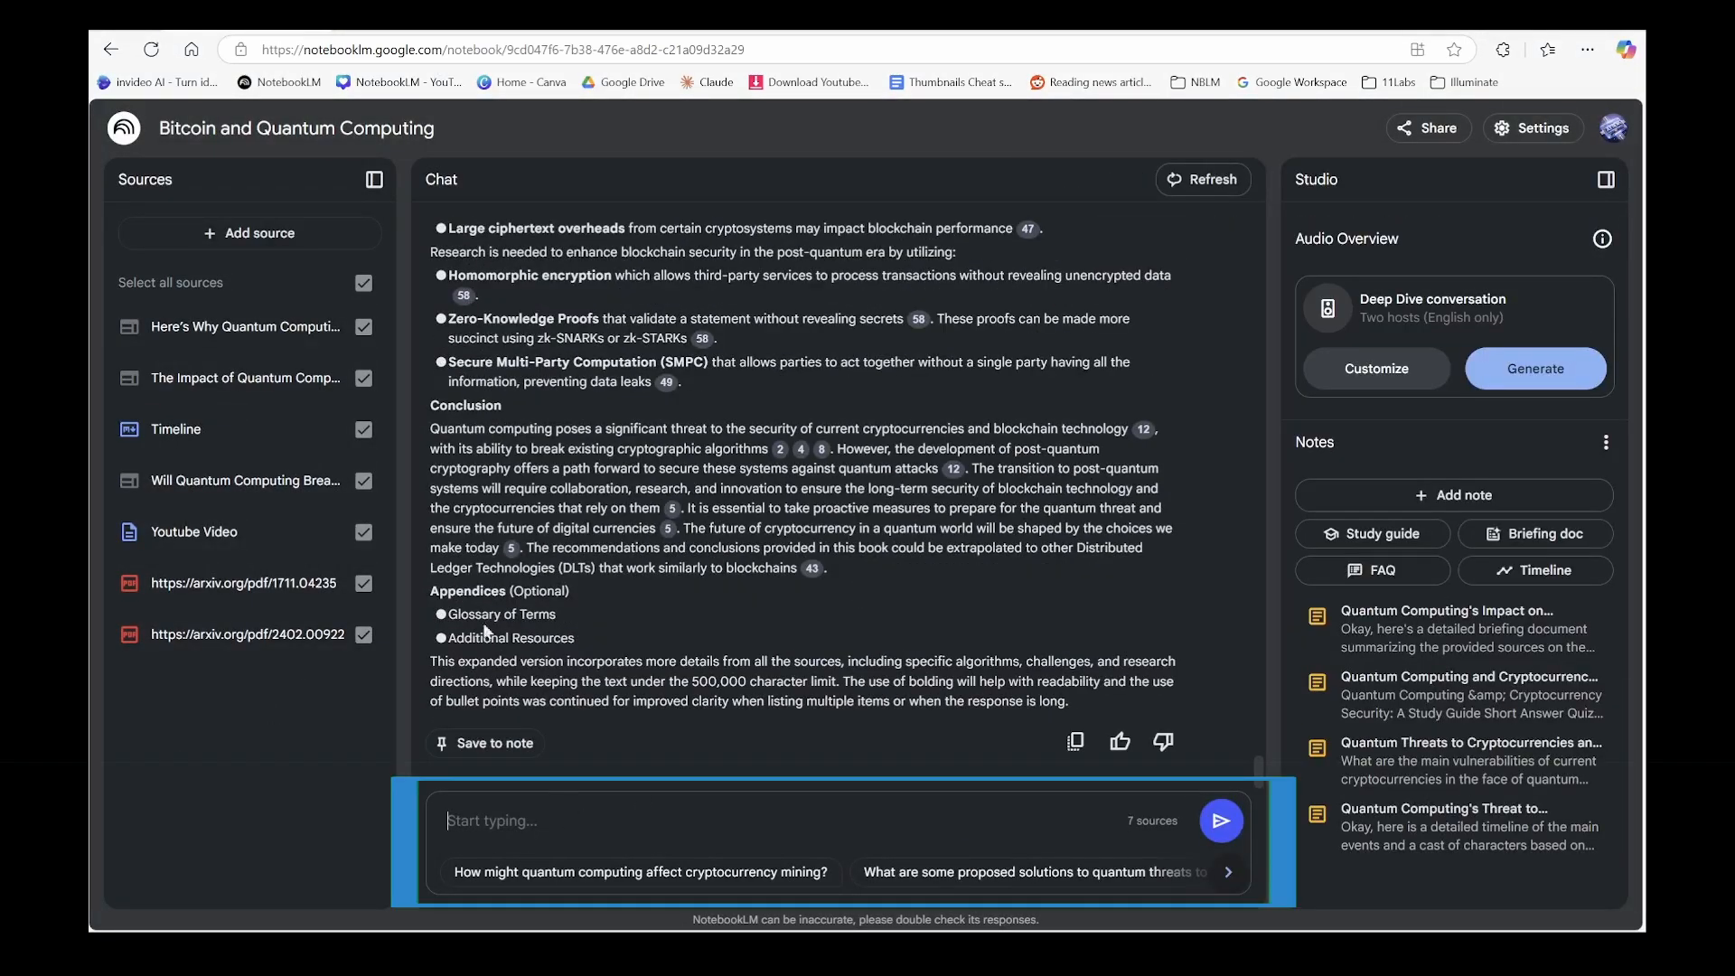
- Select only the Timeline source and ask the chat to add a chapter covering it
left_click(364, 282)
left_click(364, 428)
type("Can you add another chapter to the book t")
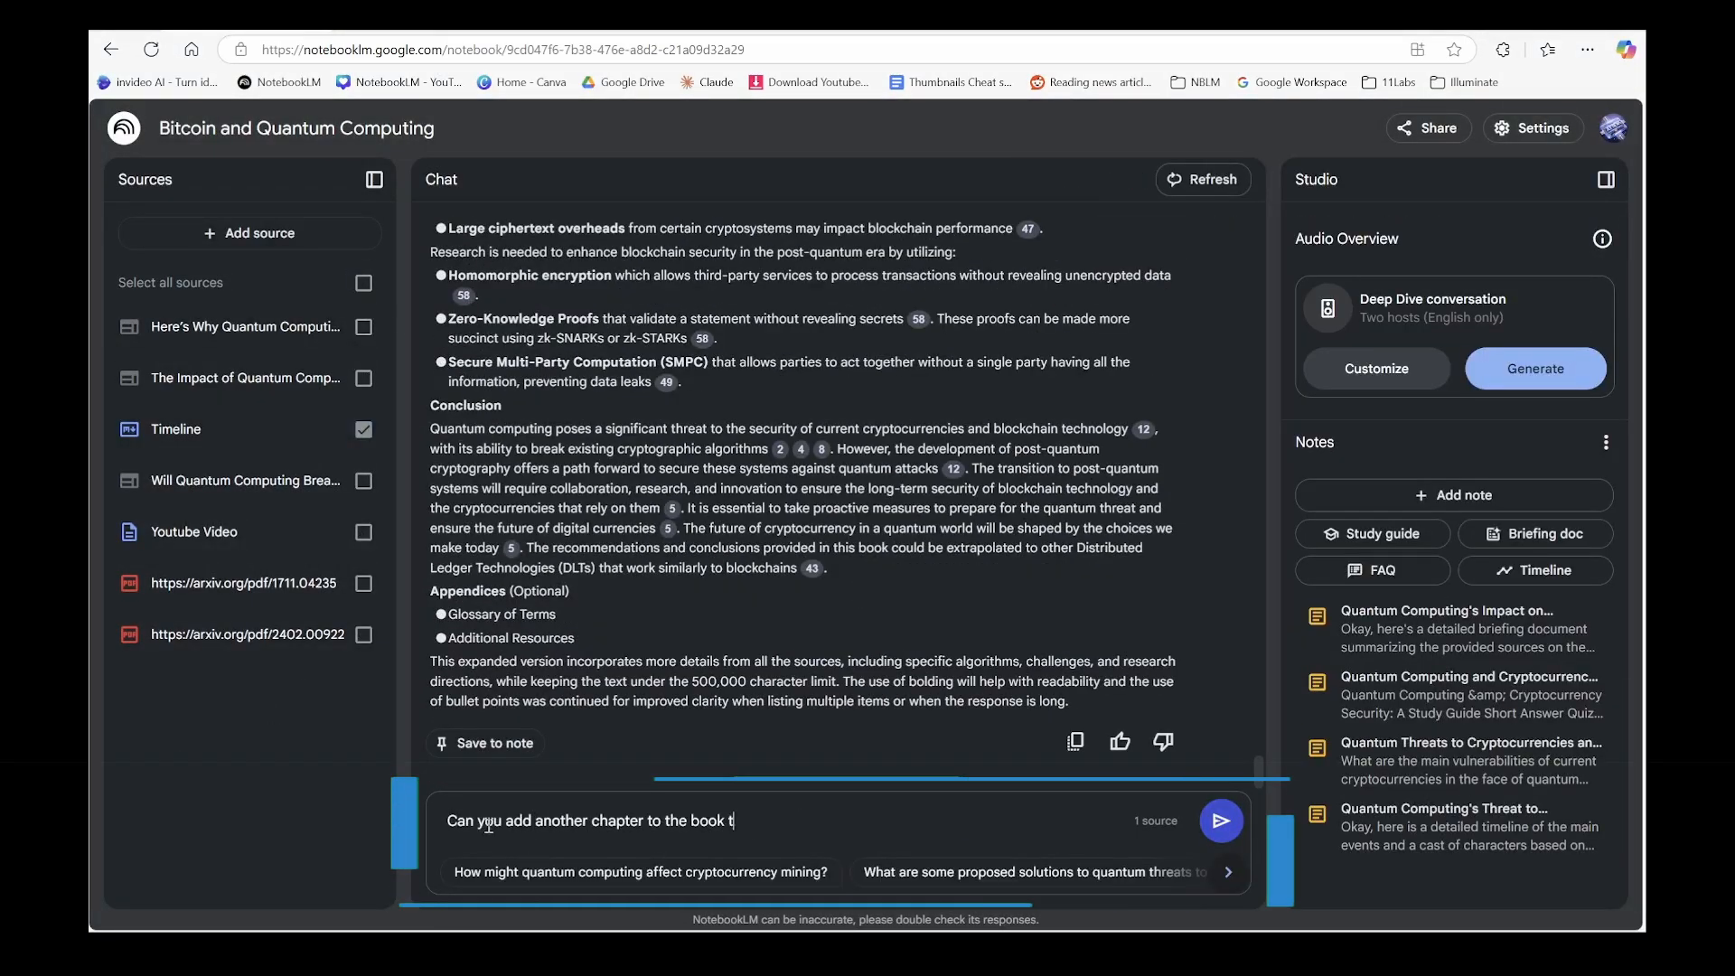
type("o cover the Timeline ? and give me the content for the whole boo")
type(" book")
key("Return")
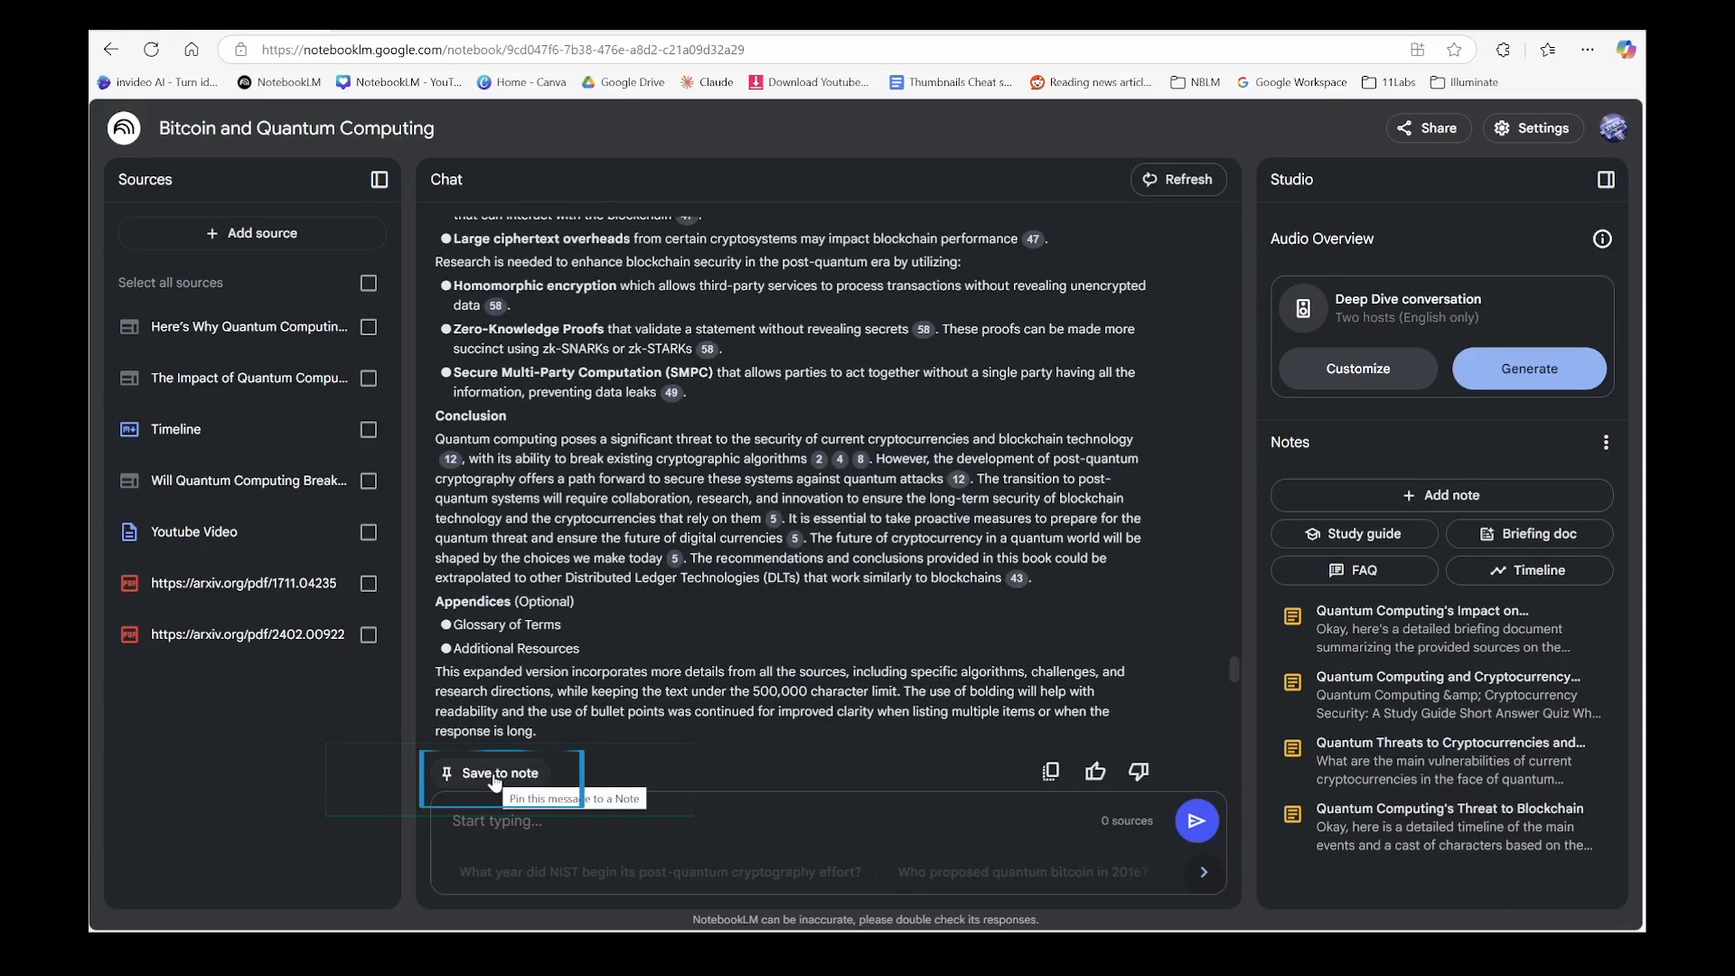
- Save the book reply as a note, convert it to a source, and rename it Research Book
left_click(495, 776)
scroll(1397, 784, "down", 1)
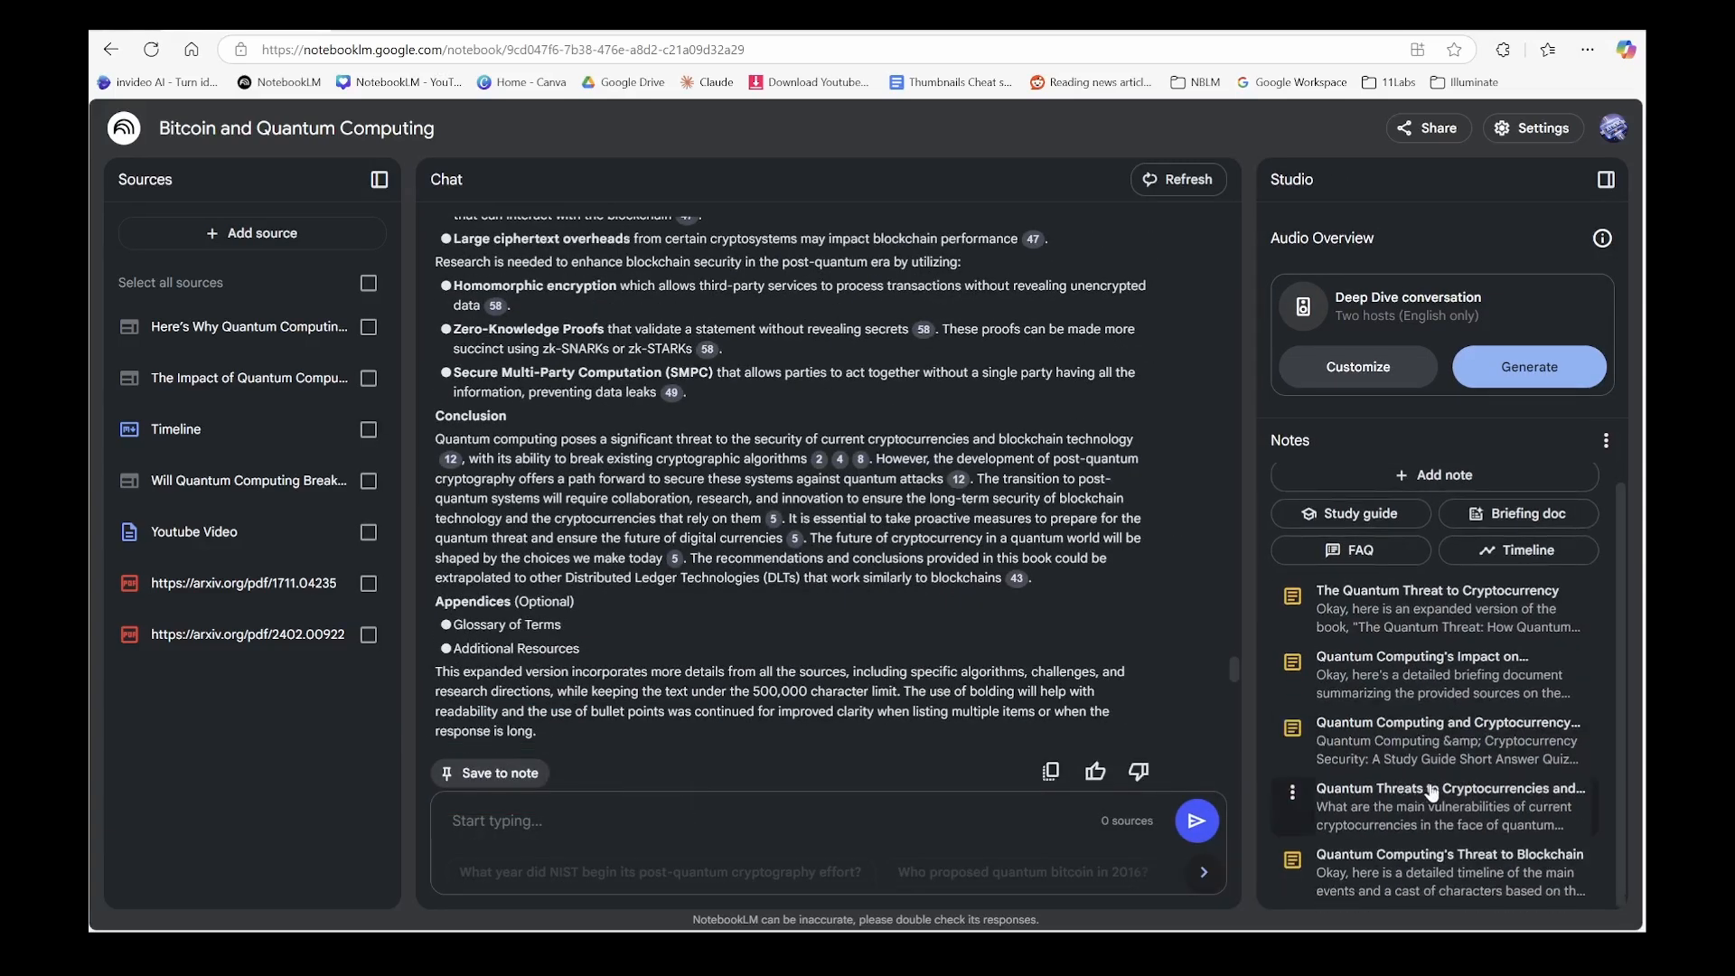
left_click(1413, 613)
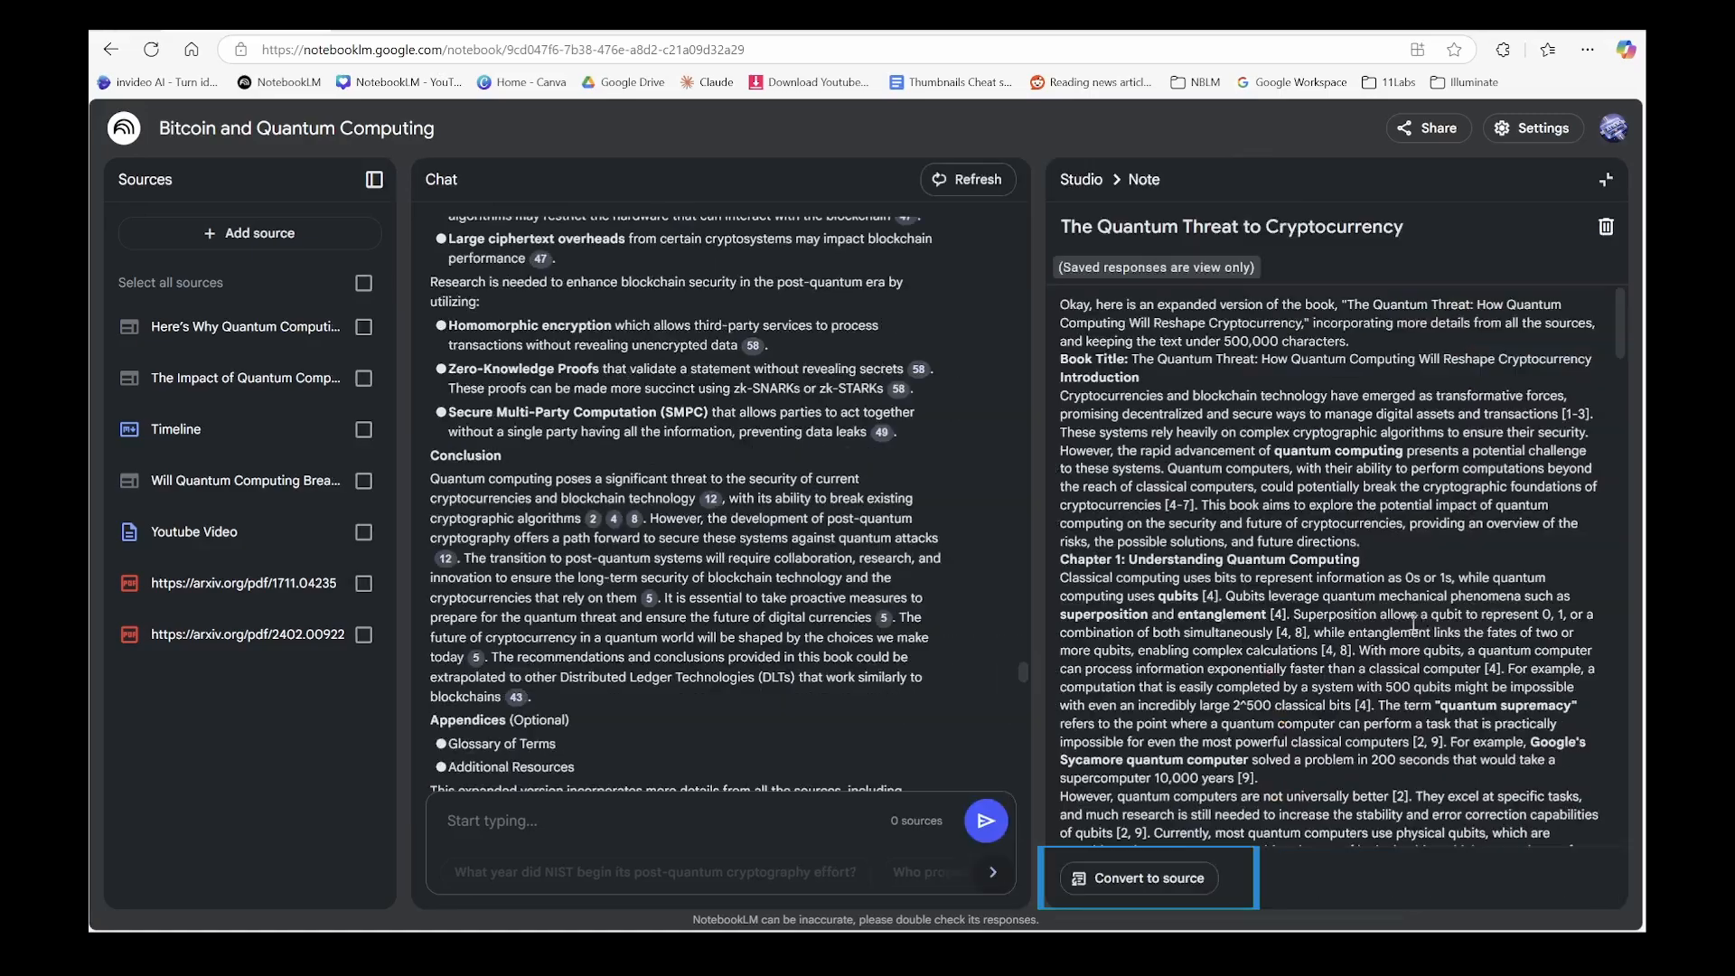
scroll(1286, 595, "down", 10)
scroll(1286, 594, "down", 5)
left_click(1147, 878)
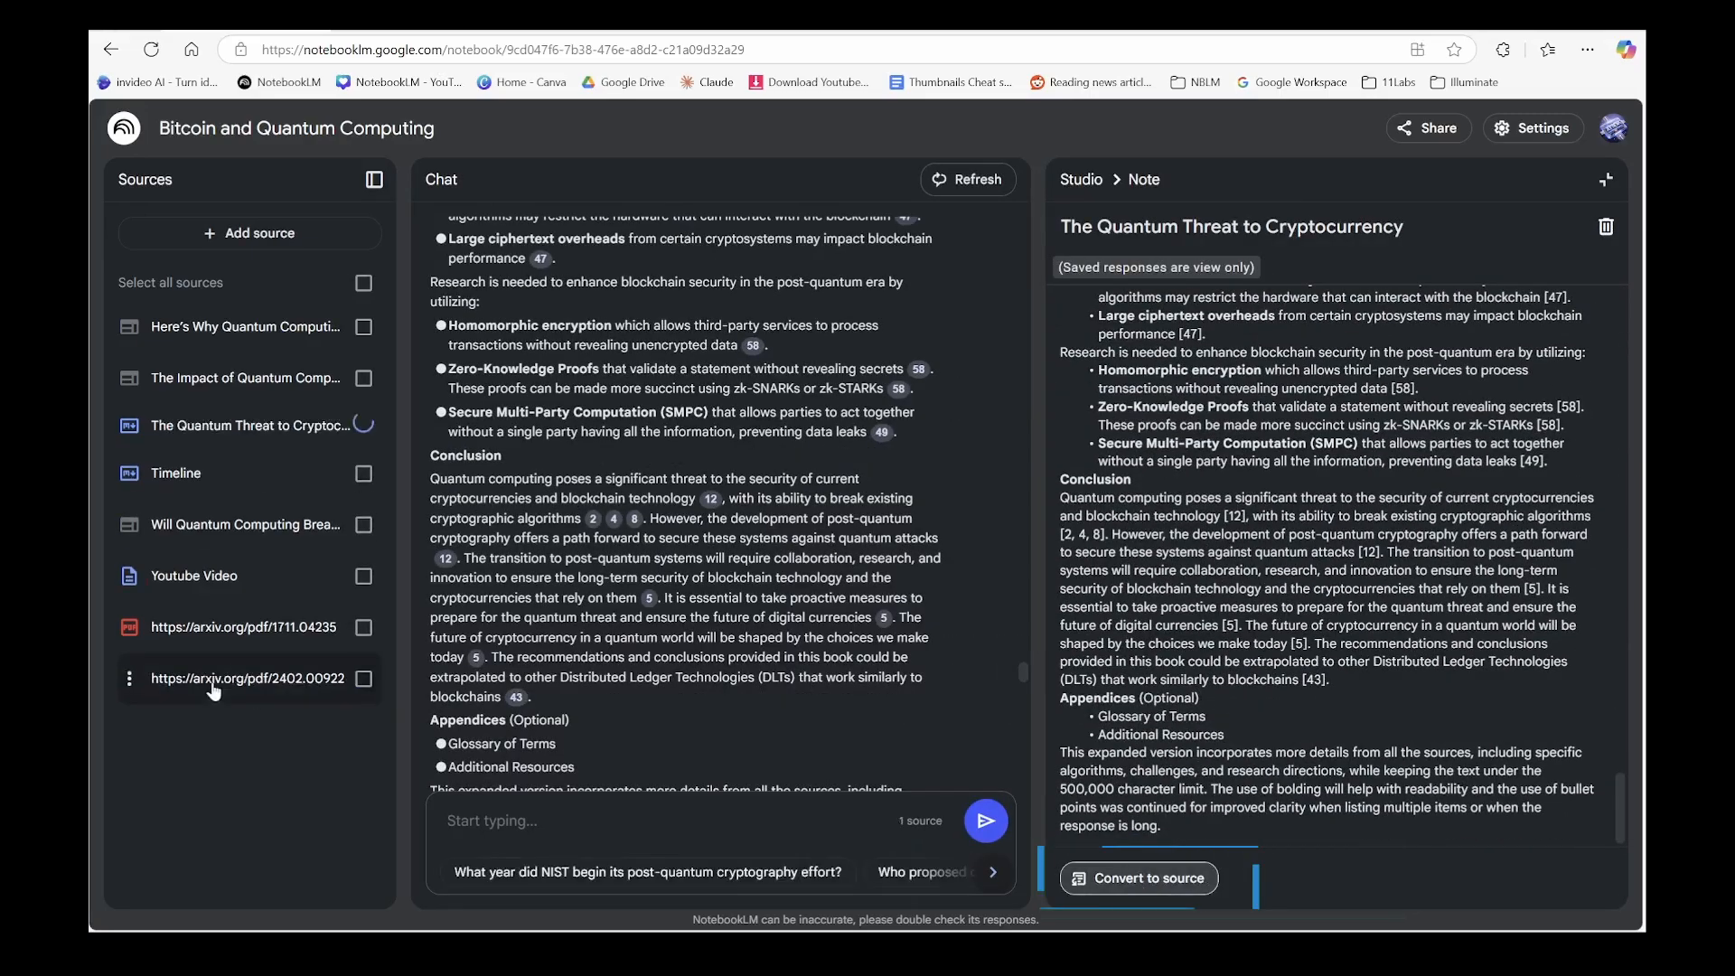
left_click(129, 430)
left_click(177, 523)
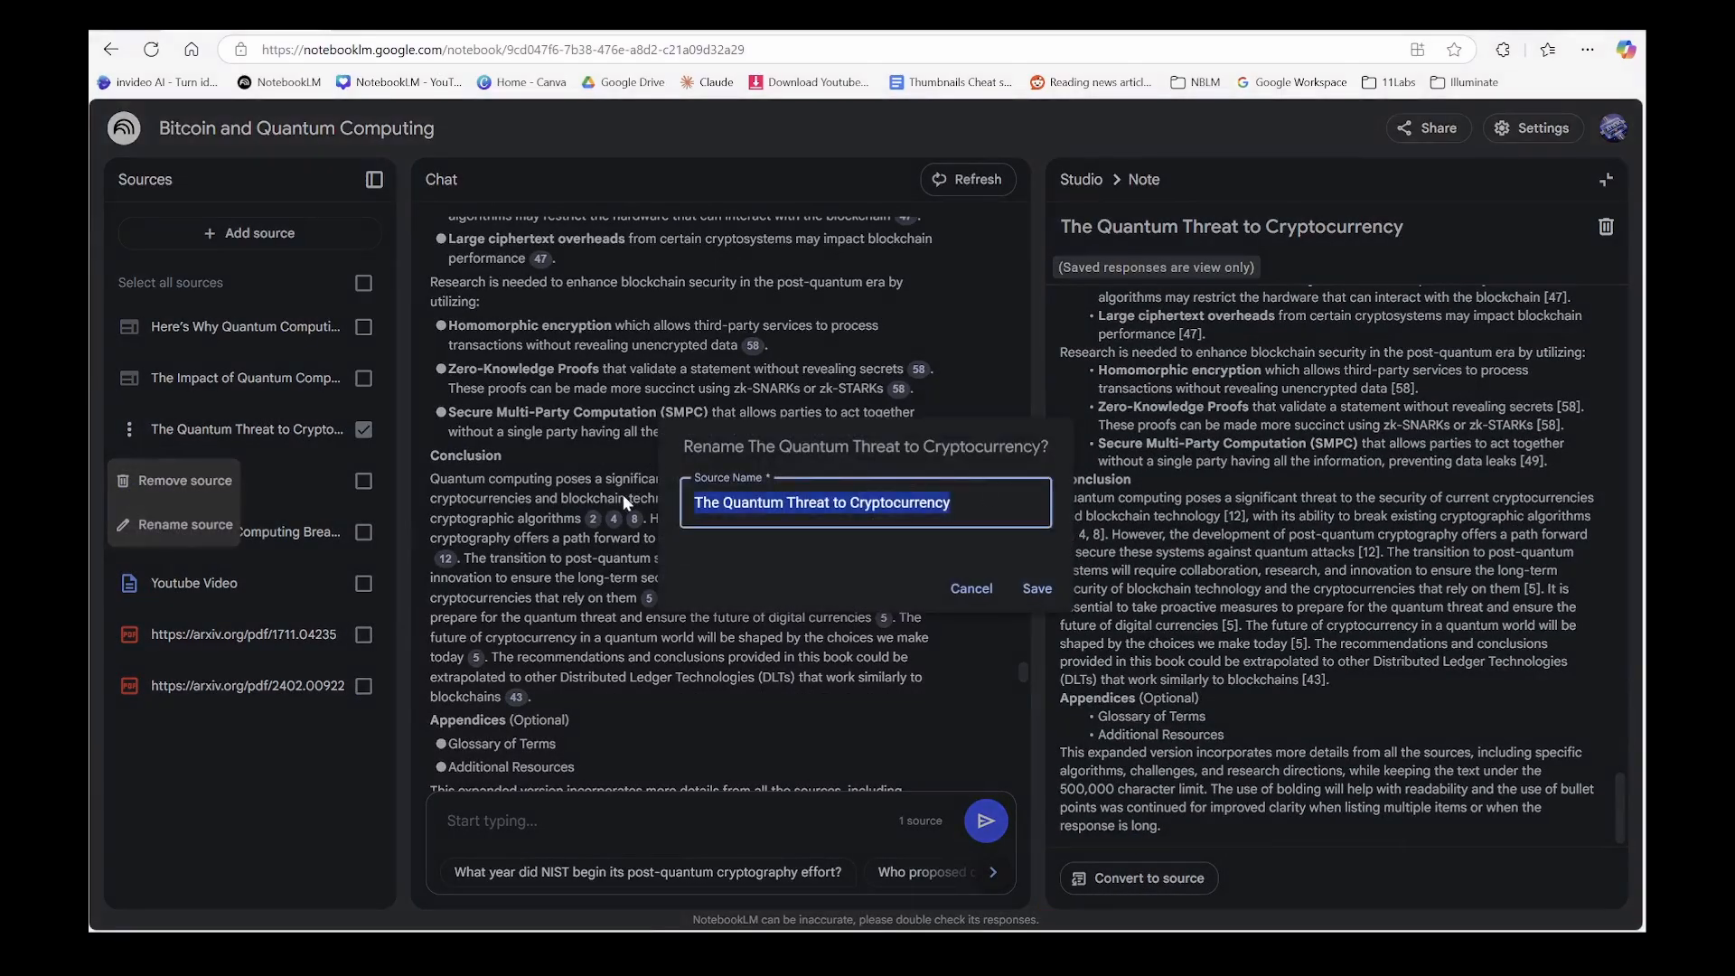
type("Research Book")
key("Return")
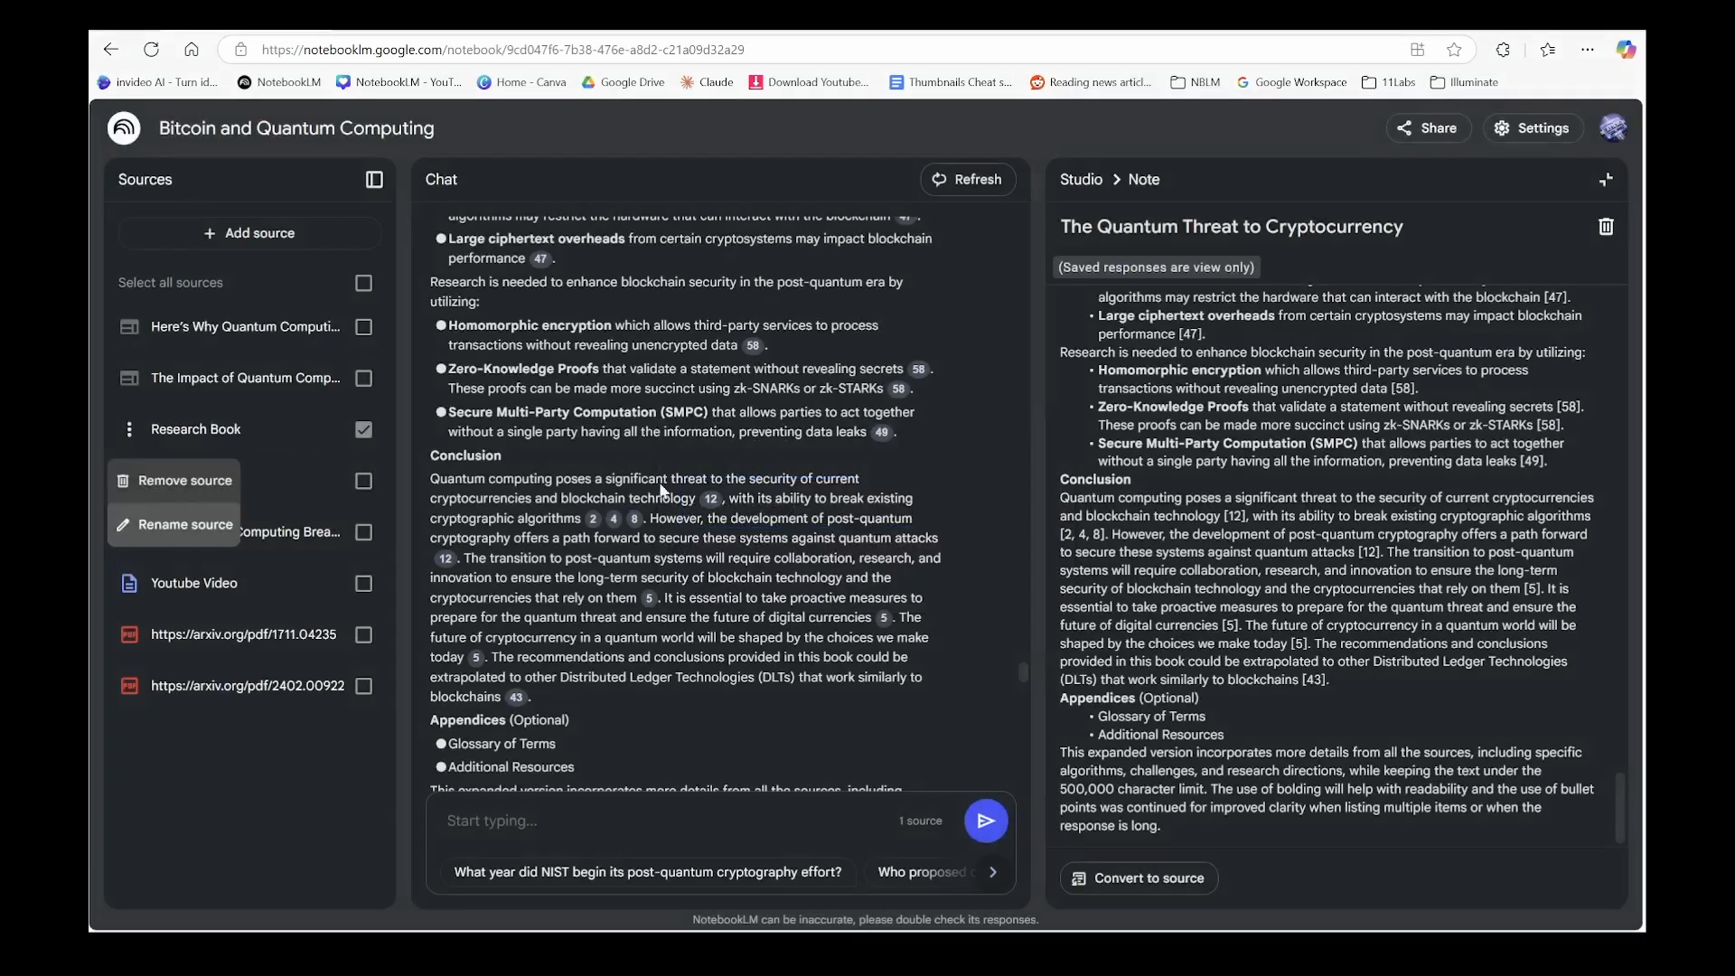
- Clear the chat history and generate a beginner-focused customized audio overview
left_click(1604, 181)
left_click(1169, 179)
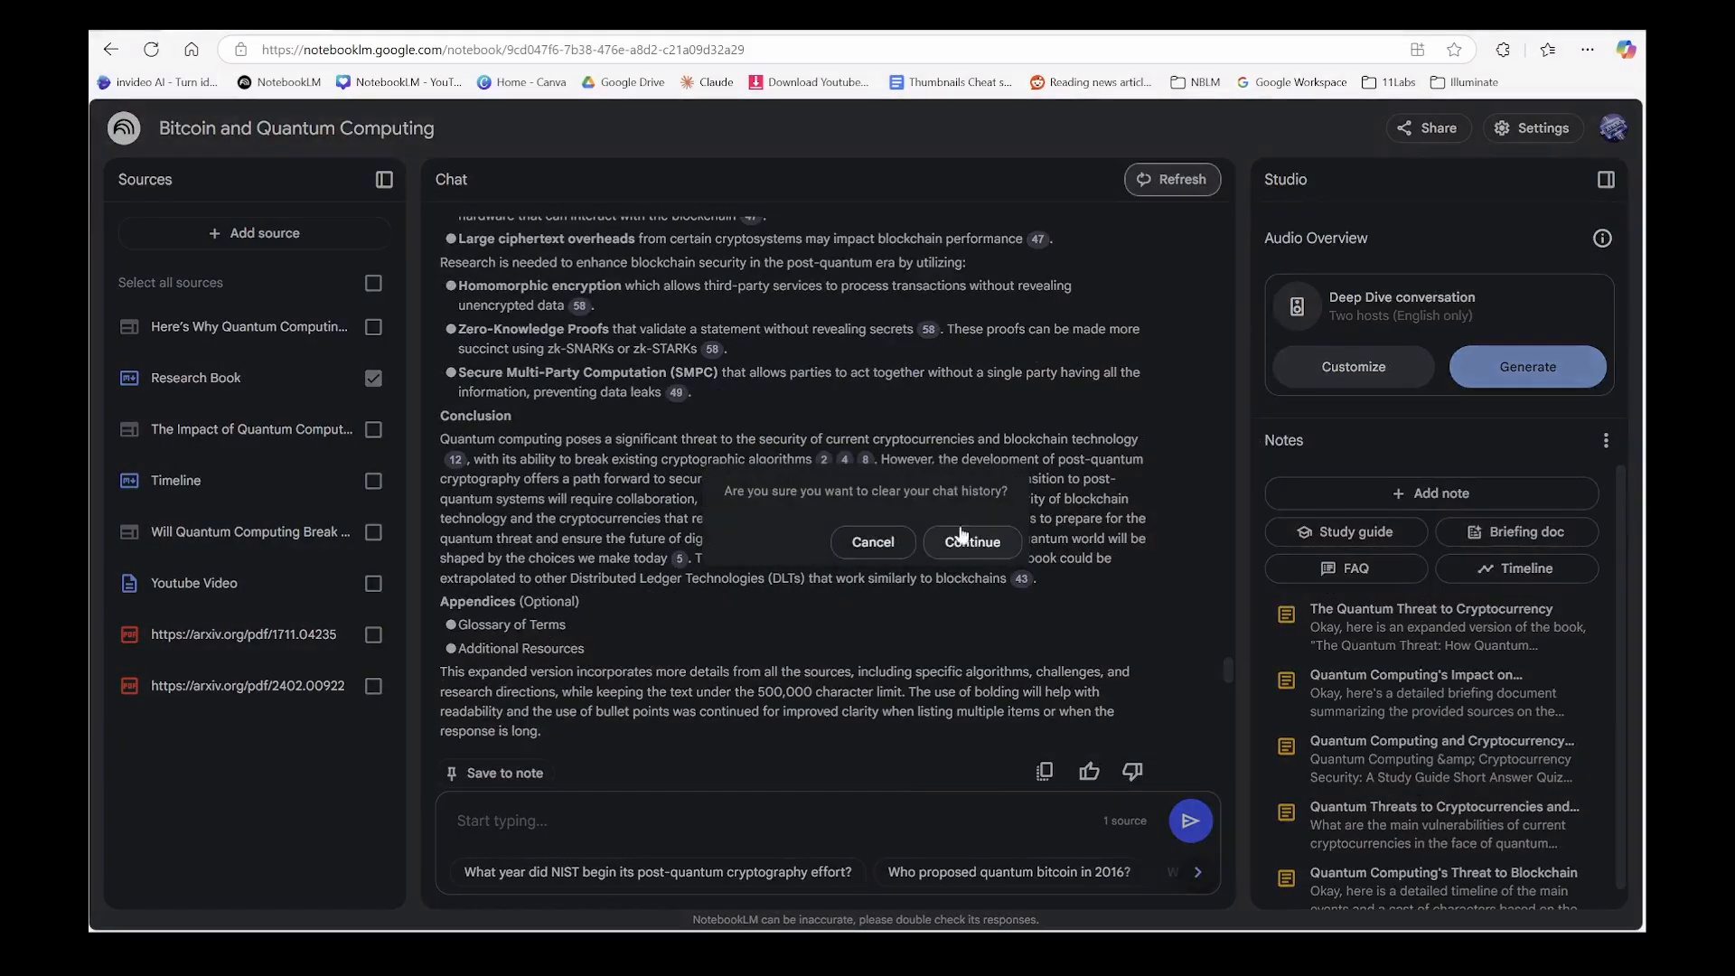
left_click(968, 539)
left_click(931, 364)
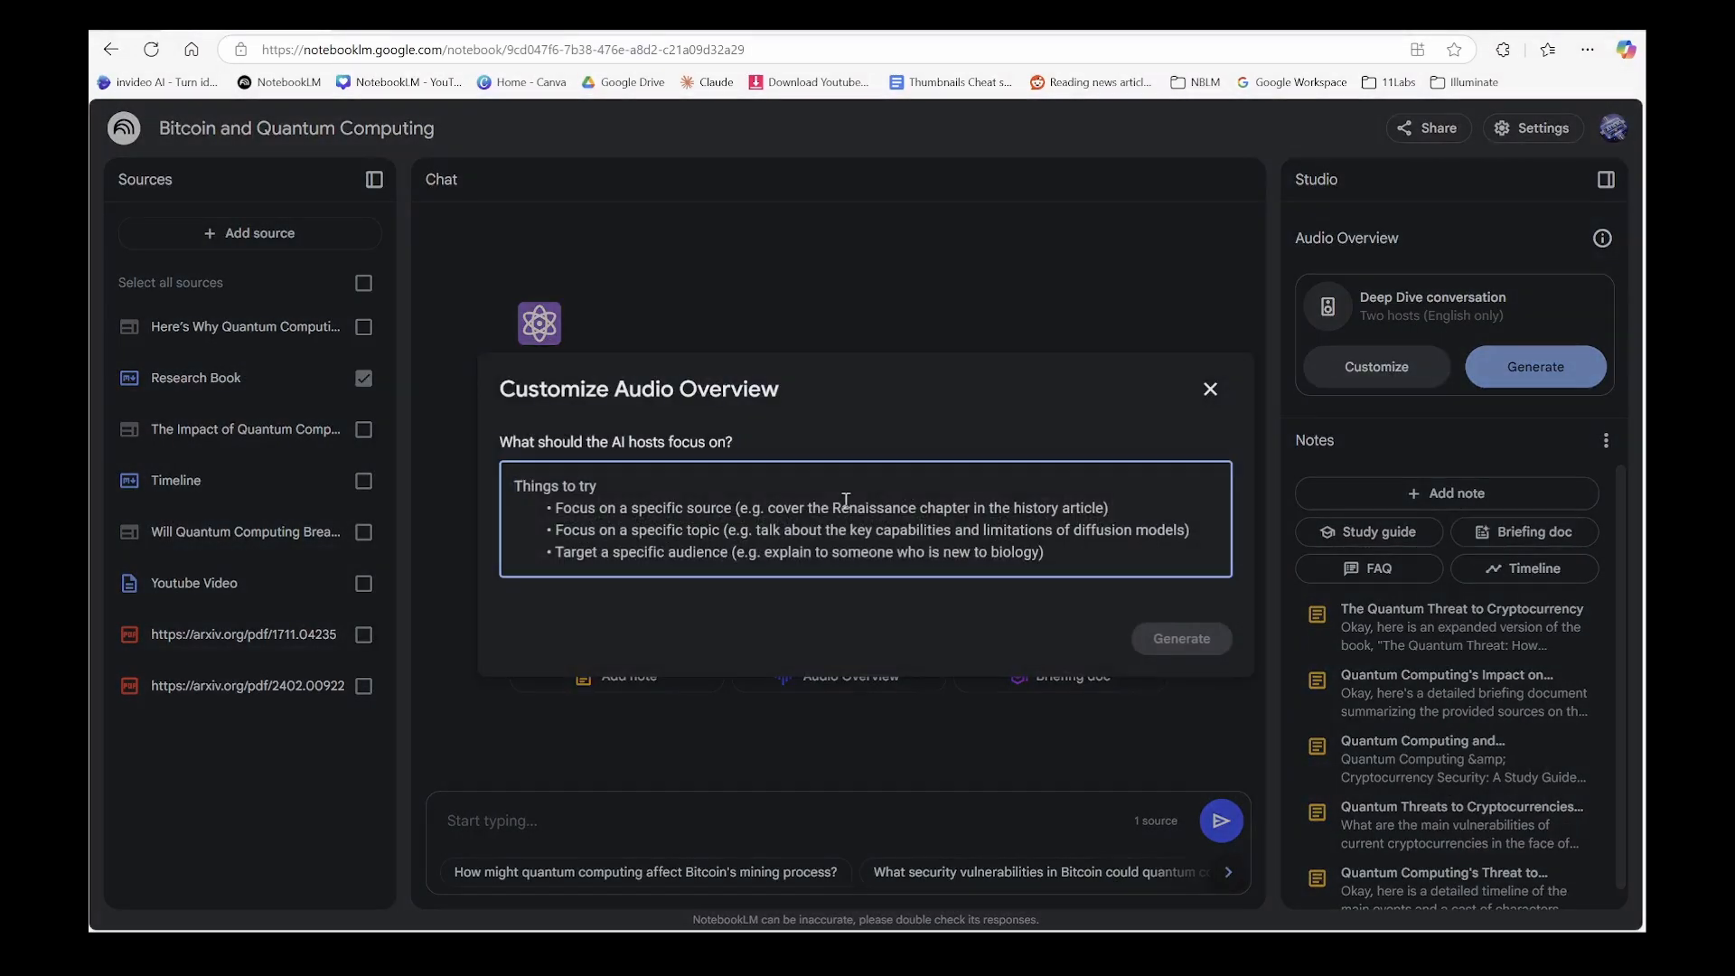
type("Focus")
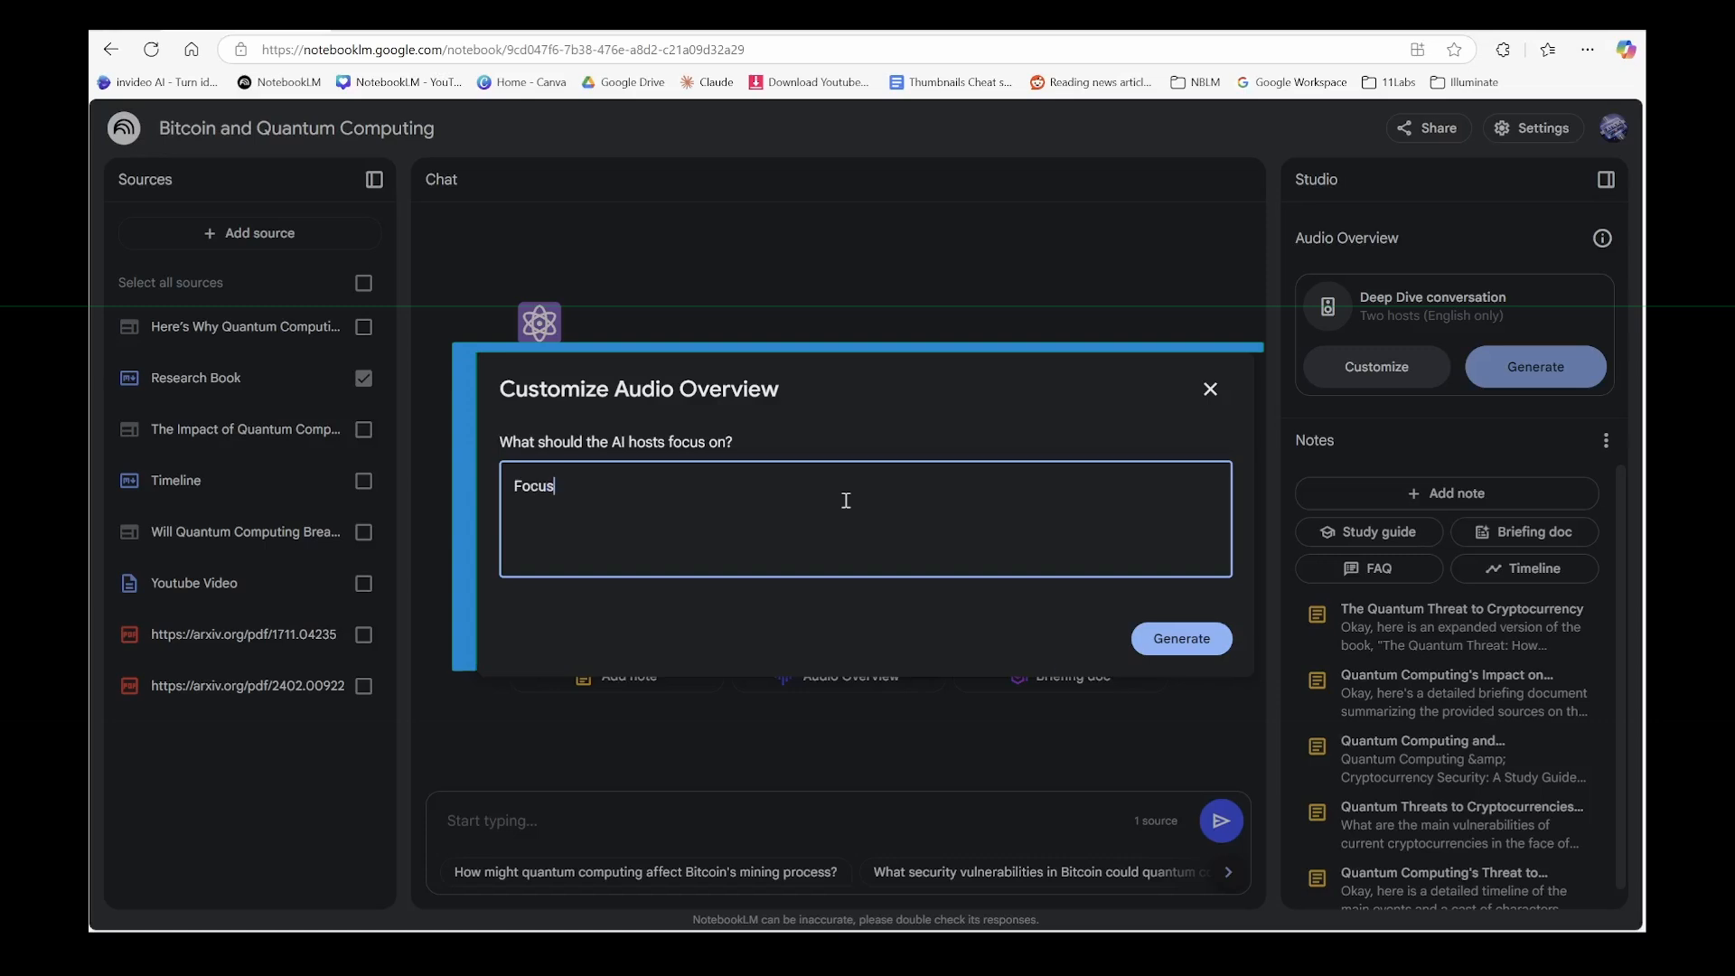
type(" only on Research Book sourc")
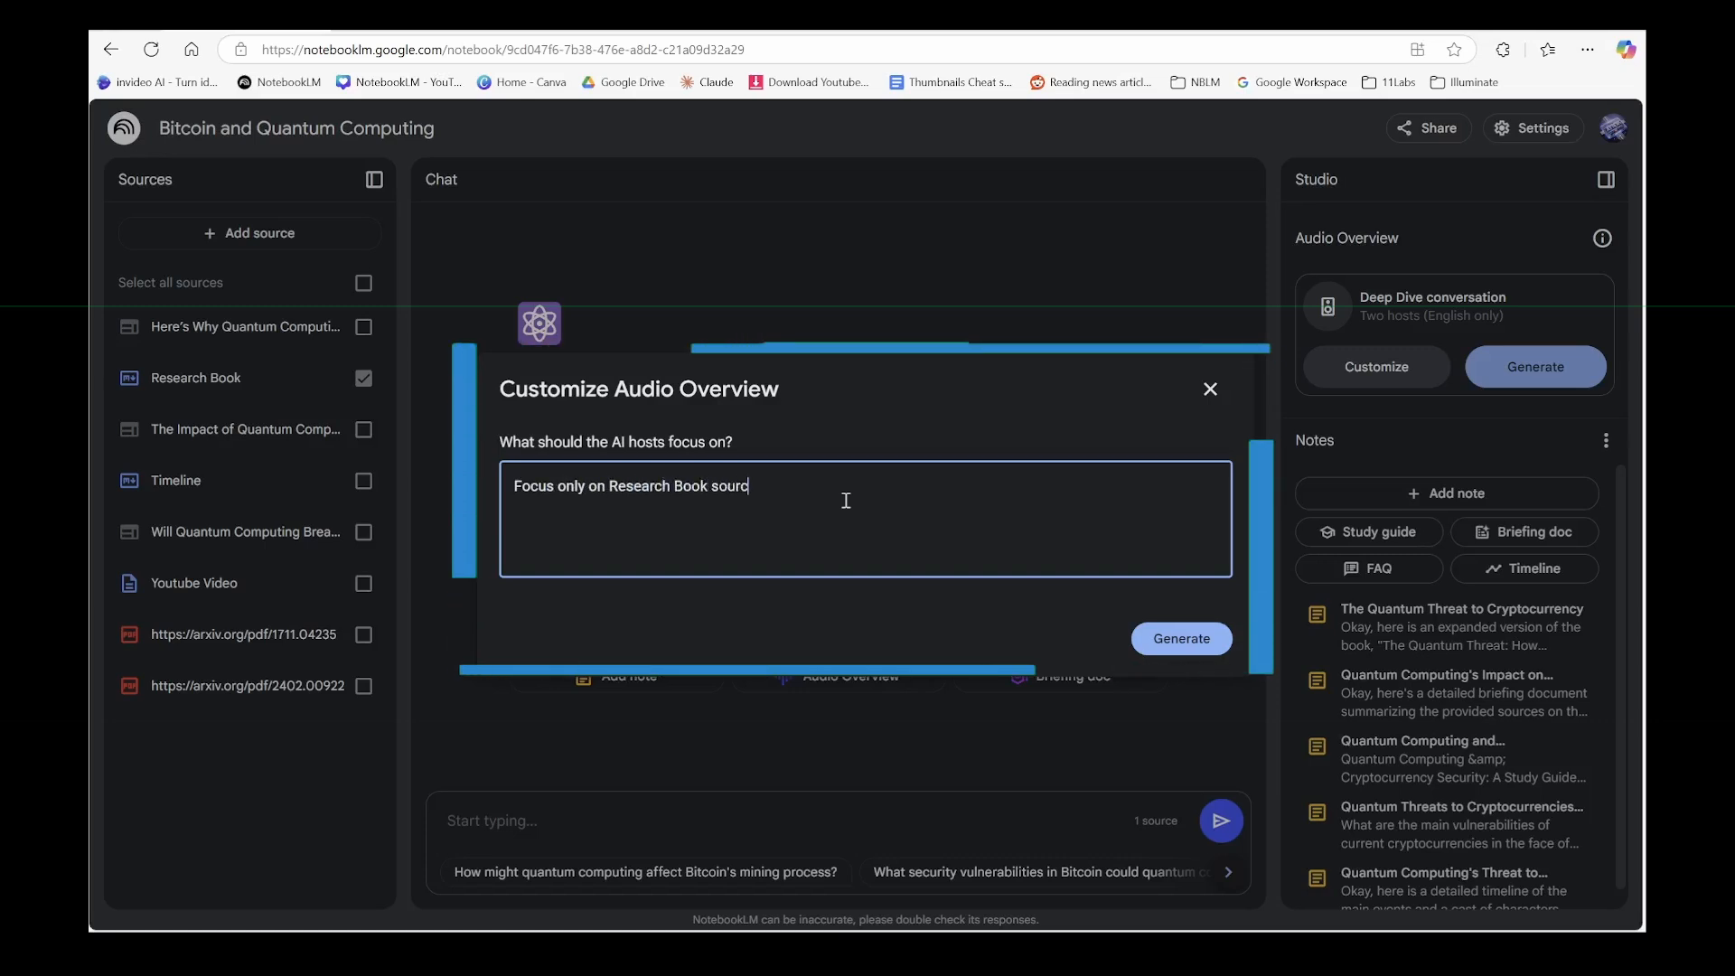
type("e. Create audio for beginee")
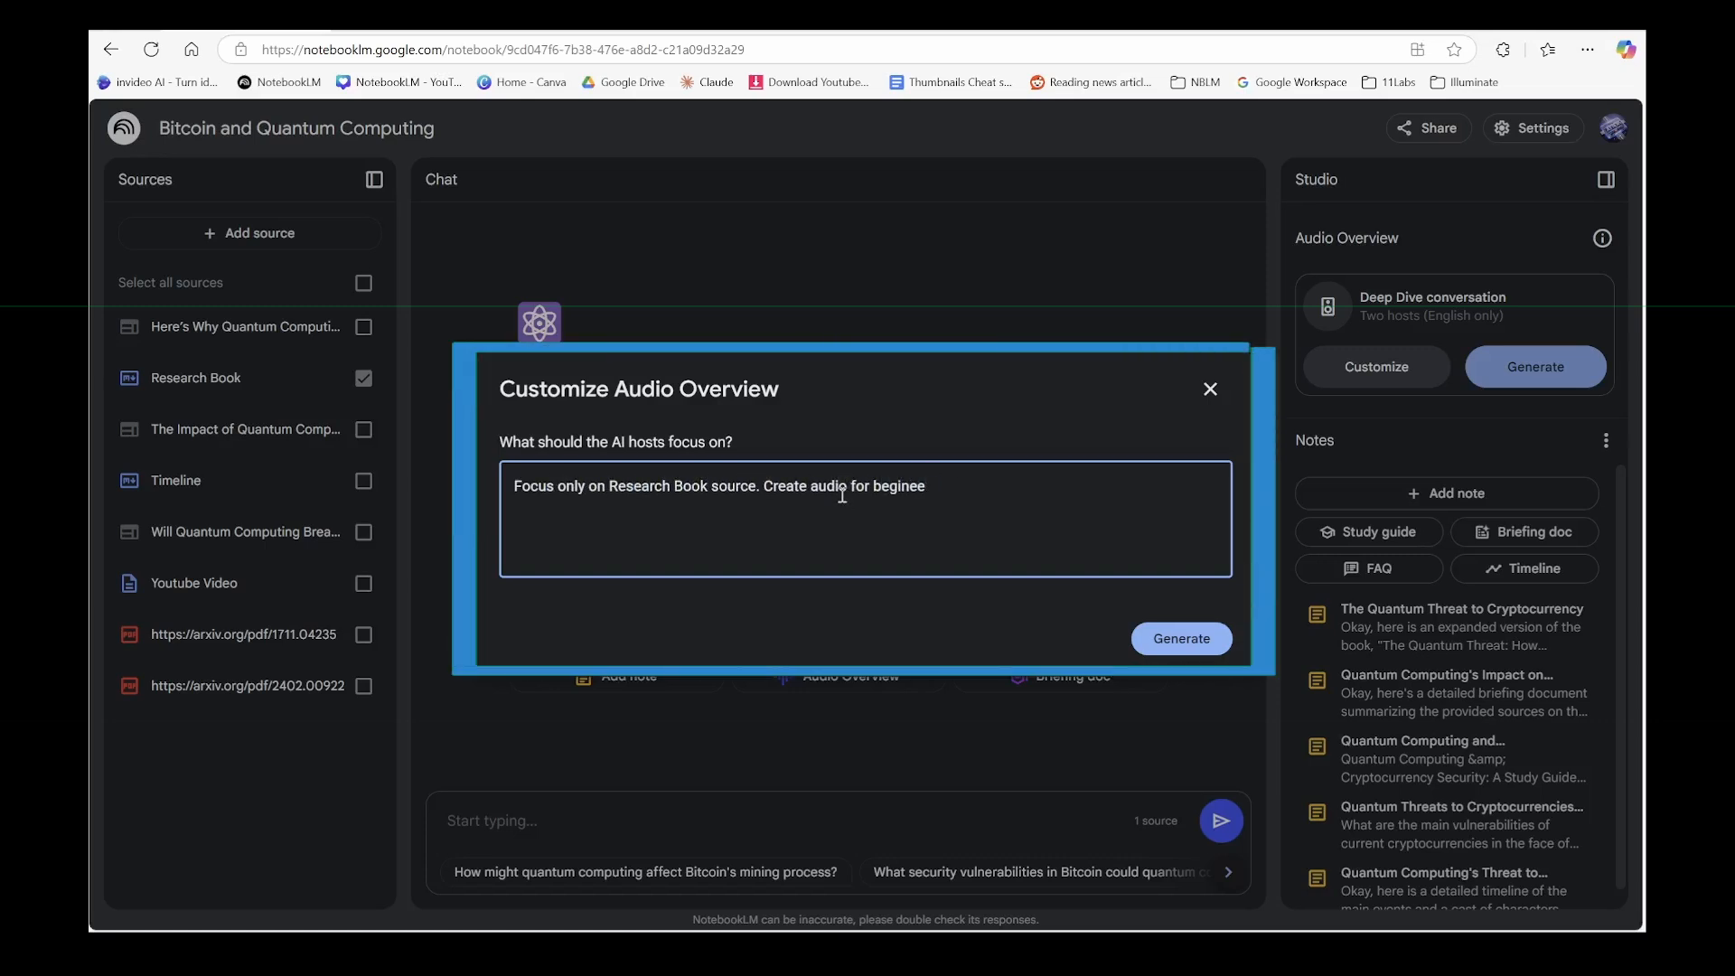
key("BackSpace")
key("BackSpace")
type("ners. Audio Duration must be under 5")
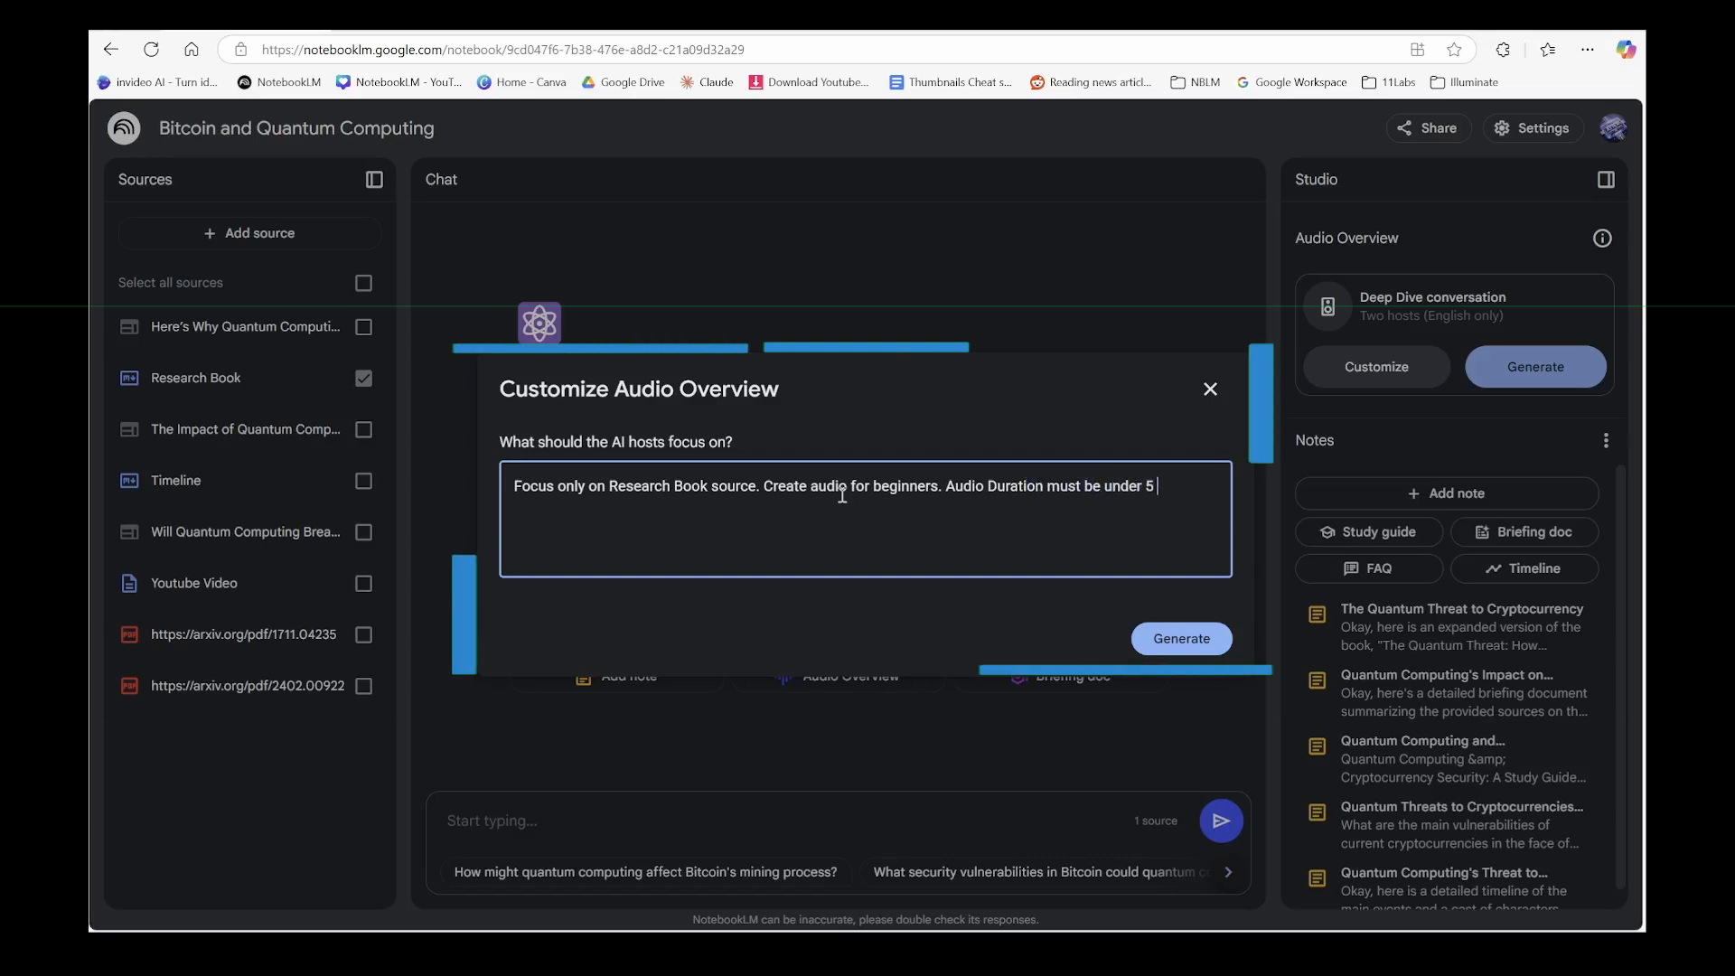
type(" mins.")
left_click(1181, 638)
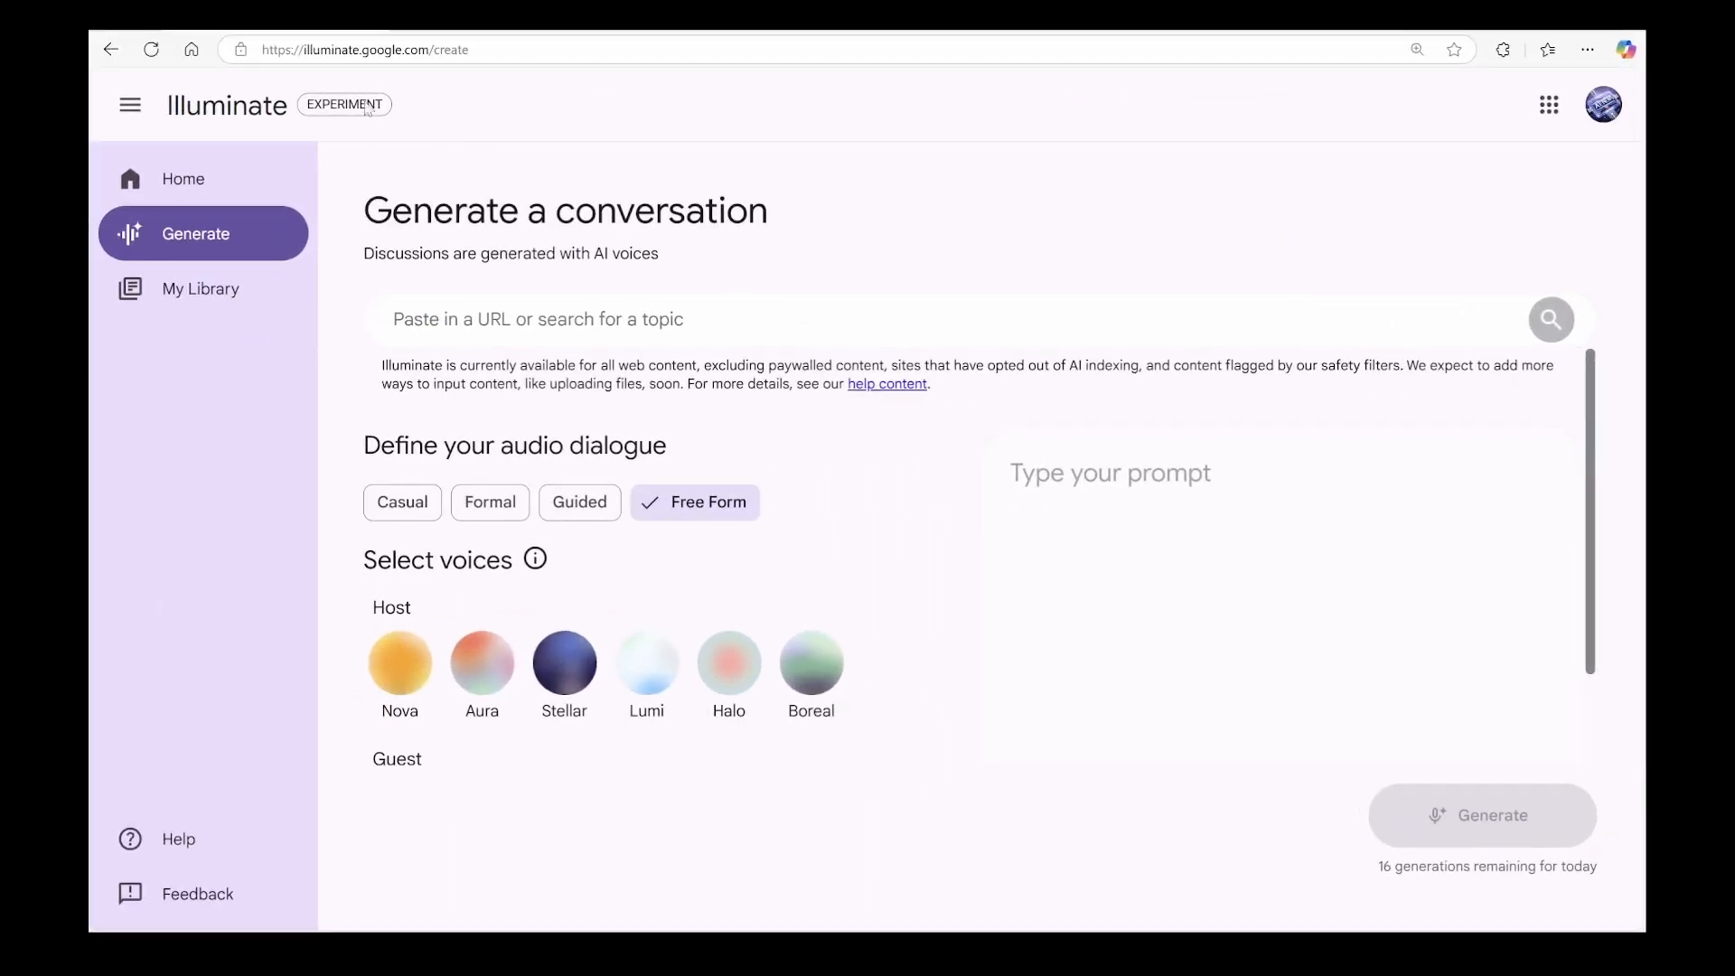
left_click(887, 384)
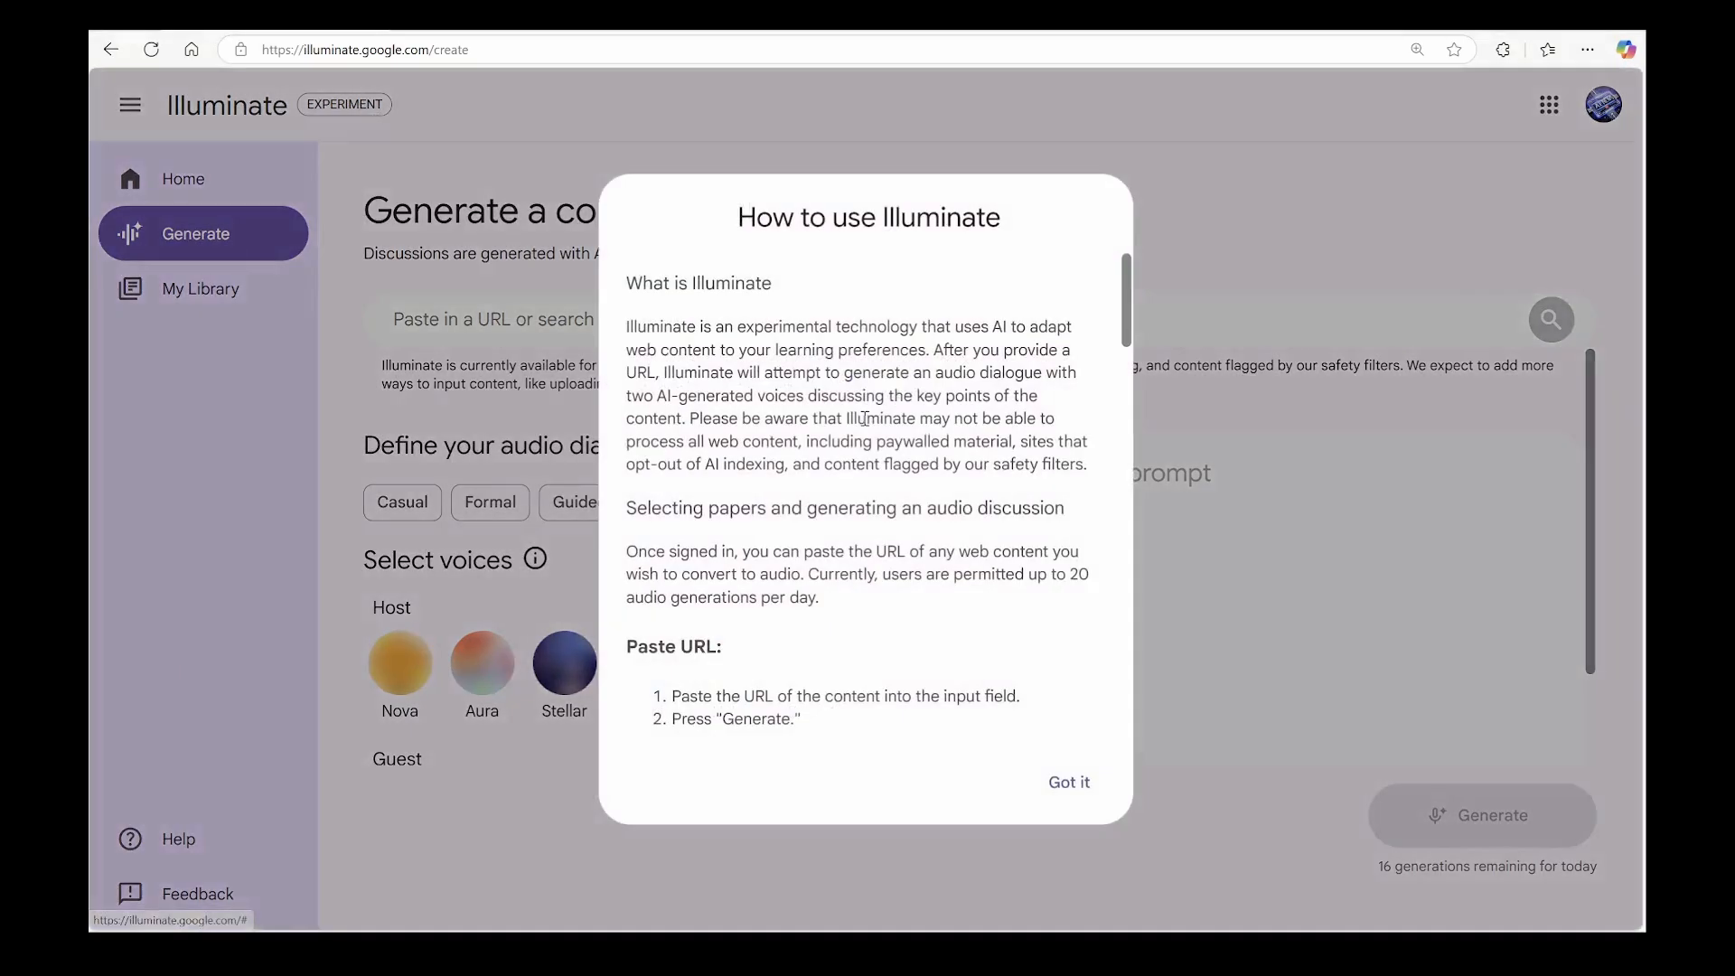
mouse_move(706, 332)
left_mouse_down()
mouse_move(1039, 350)
mouse_move(1039, 371)
left_mouse_up()
left_click_drag(923, 397, 935, 402)
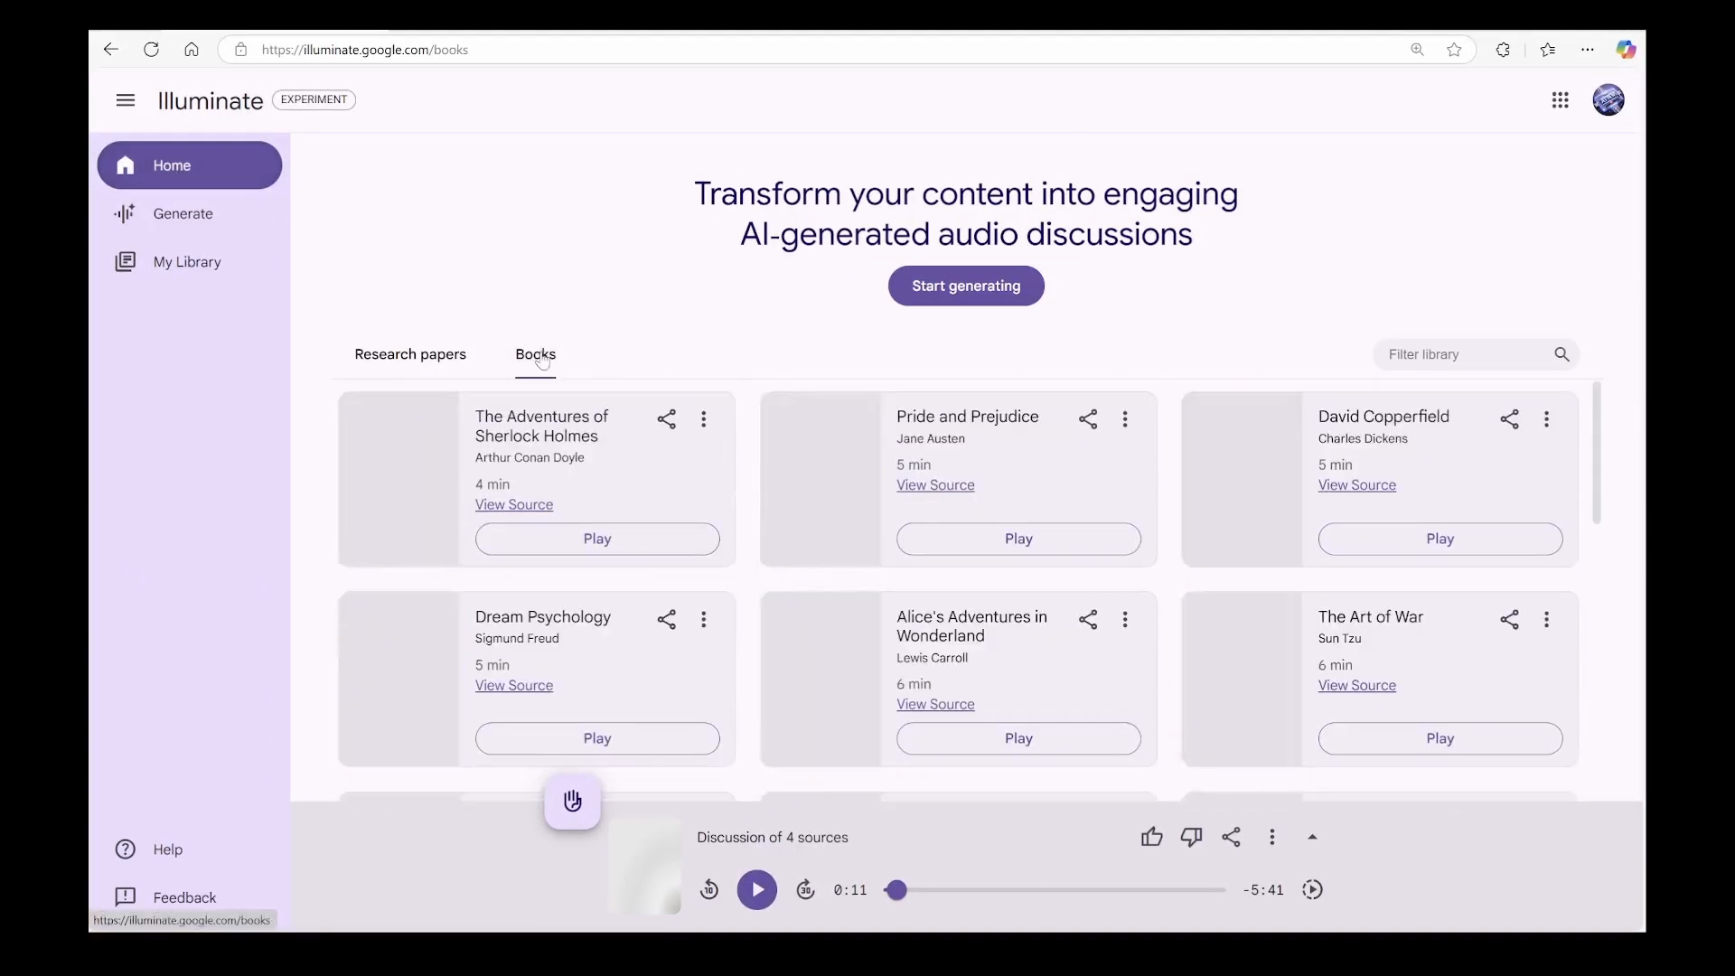
scroll(660, 552, "down", 5)
scroll(661, 551, "down", 4)
scroll(661, 552, "down", 1)
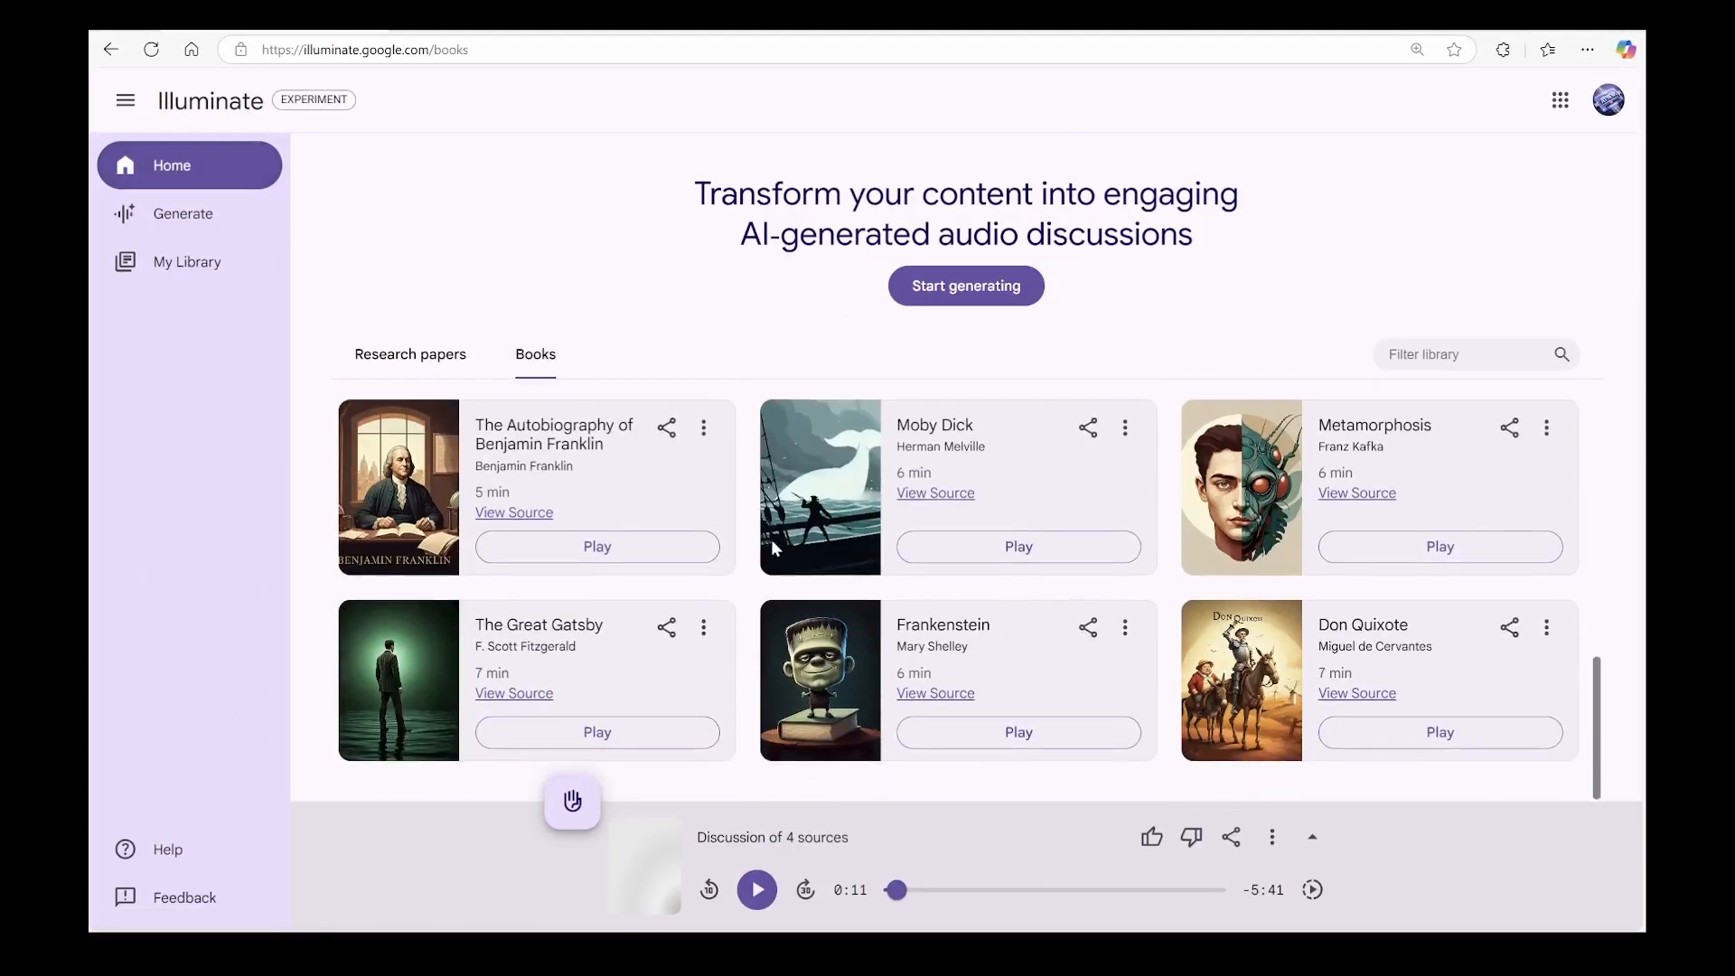
scroll(661, 552, "up", 5)
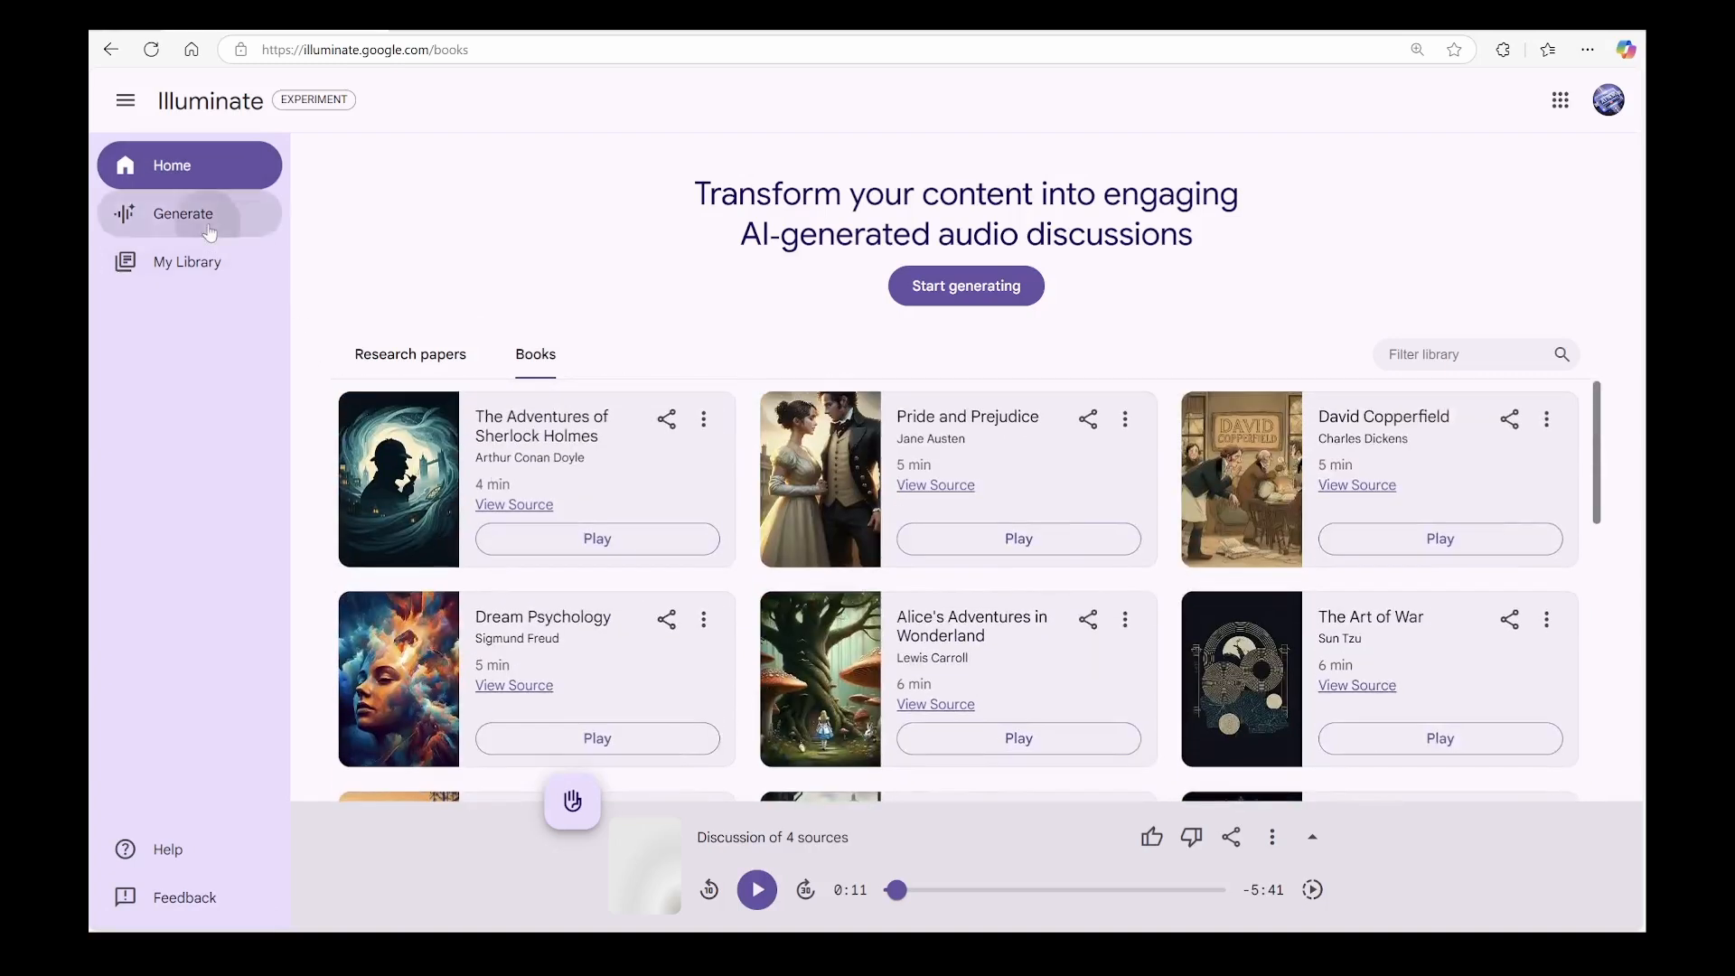
left_click(182, 213)
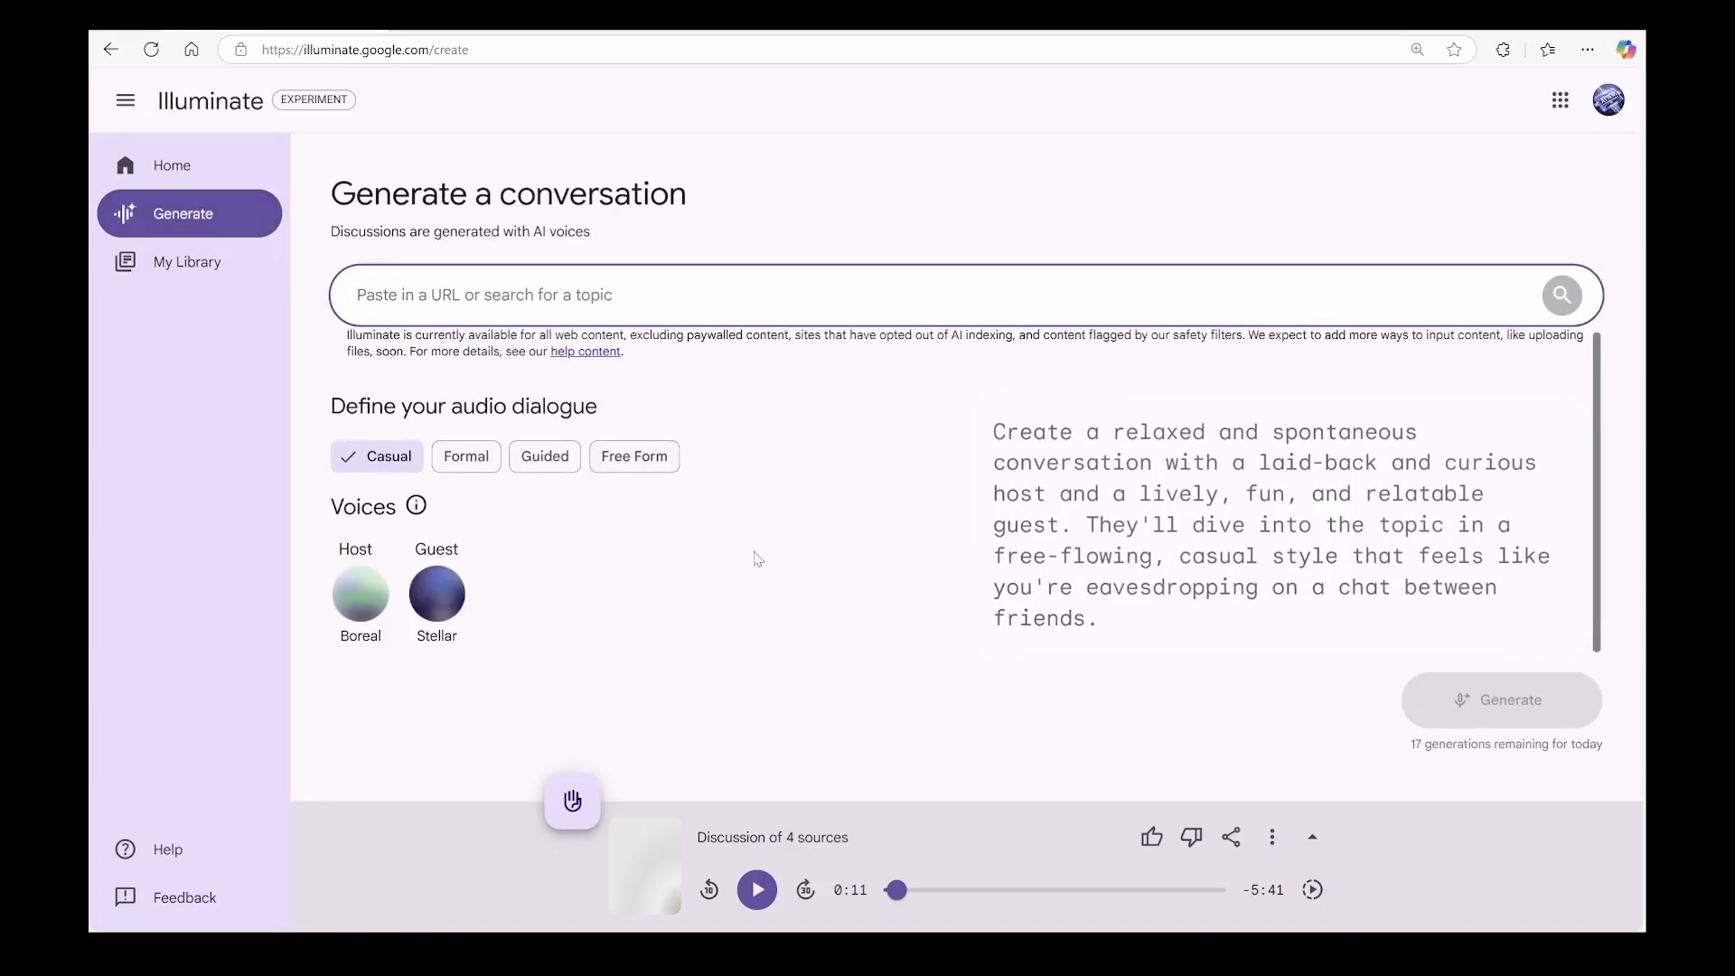
- Save the quantum computing draft to the Personal library and copy the Thermodynamics share link
left_click(203, 267)
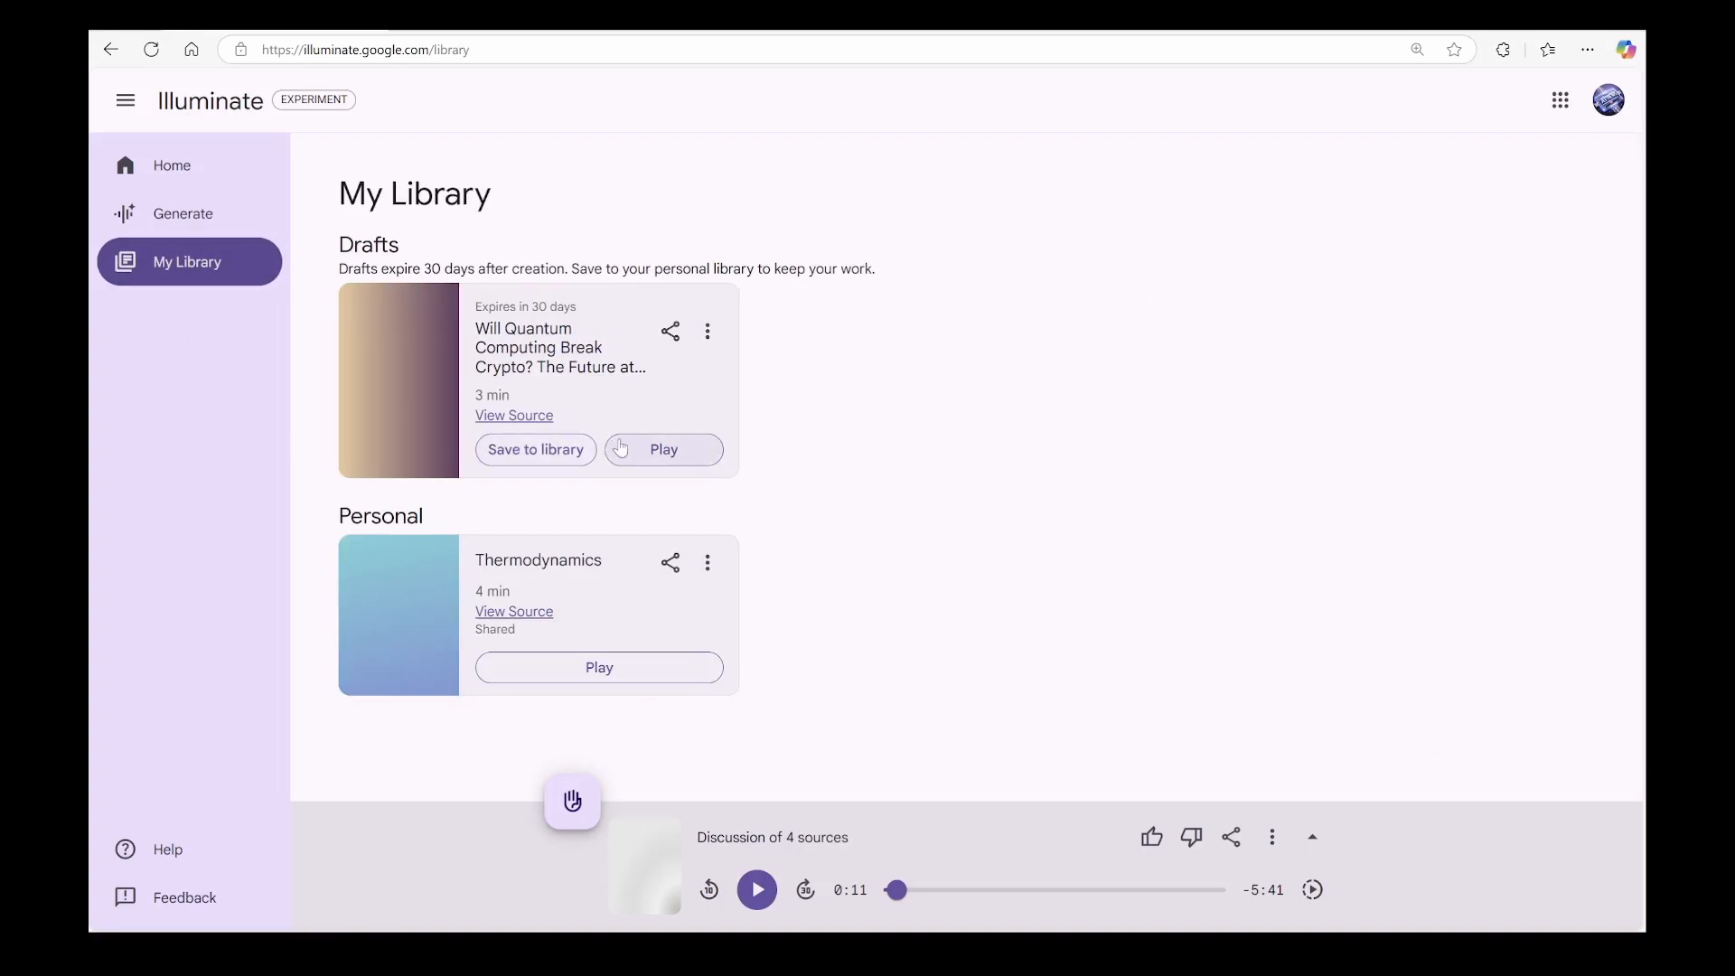
left_click(707, 334)
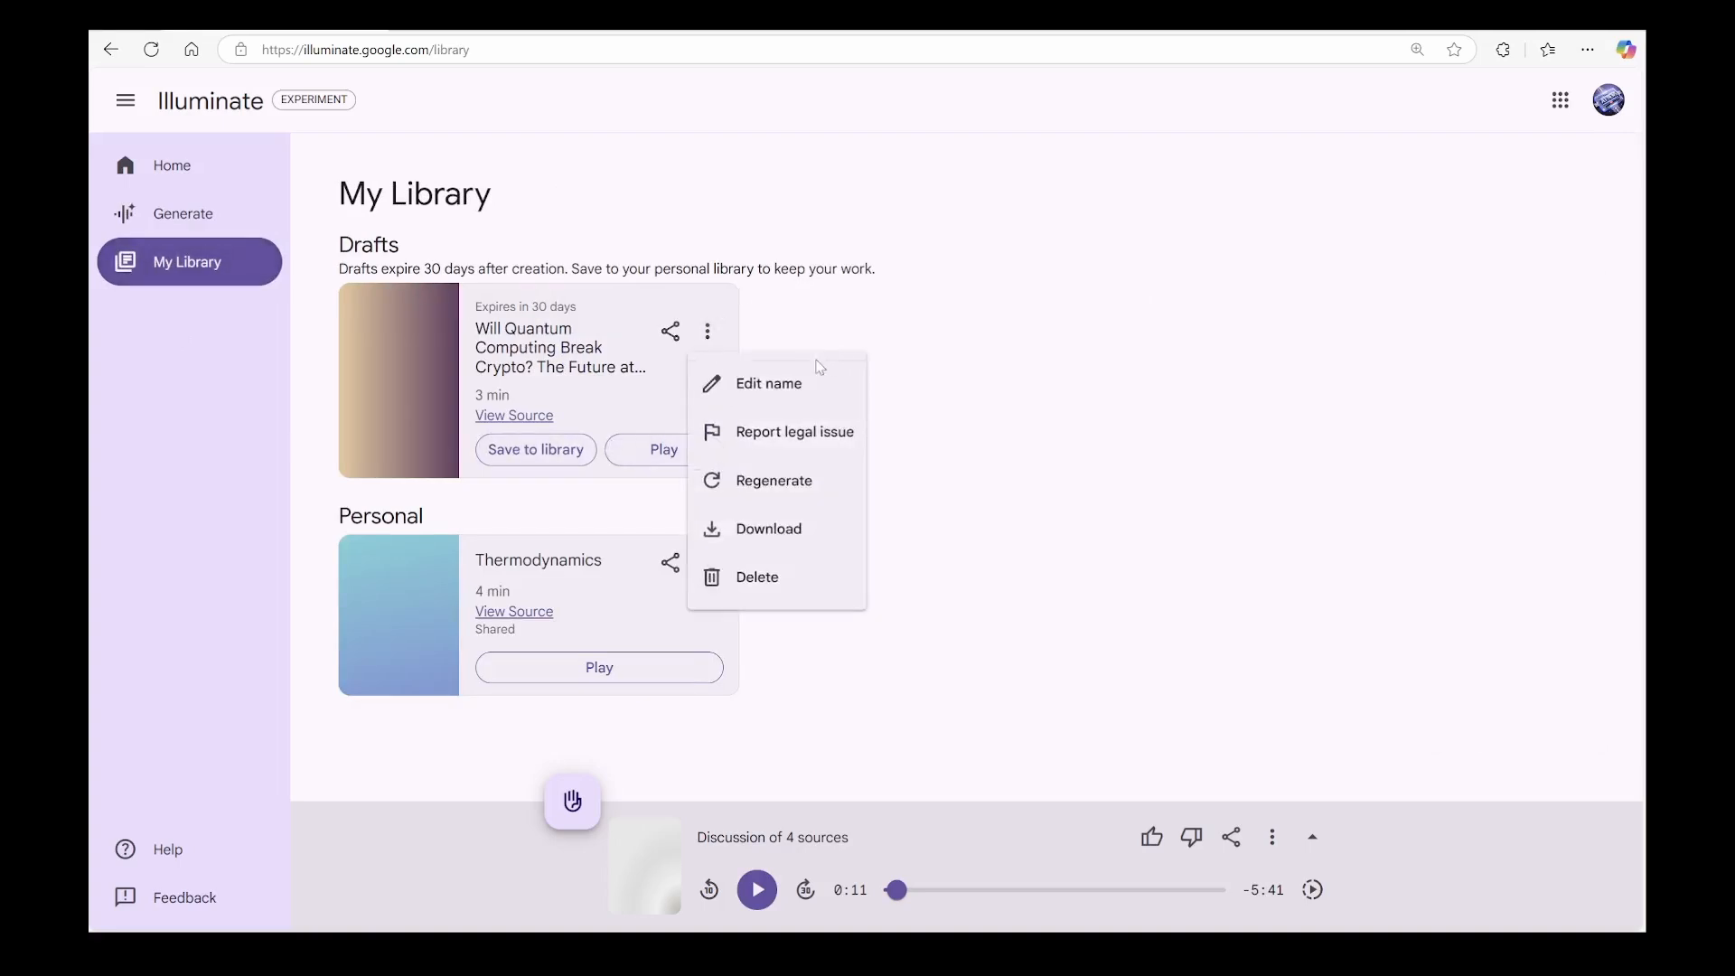
left_click(1004, 466)
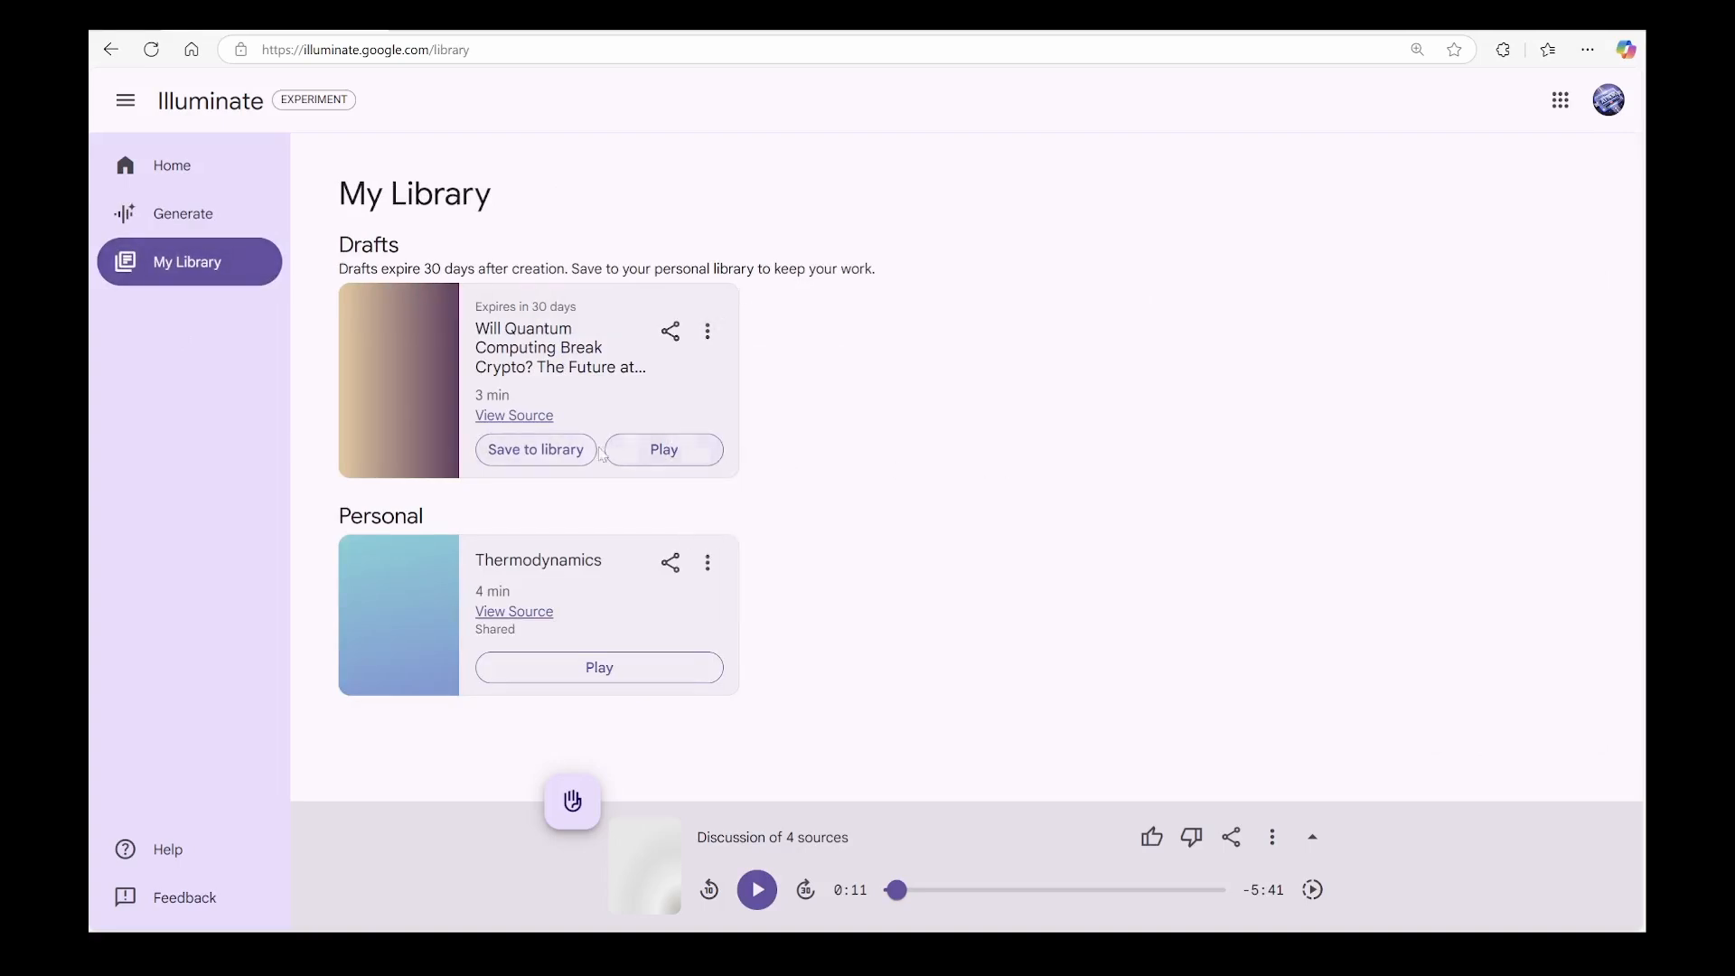
left_click(530, 458)
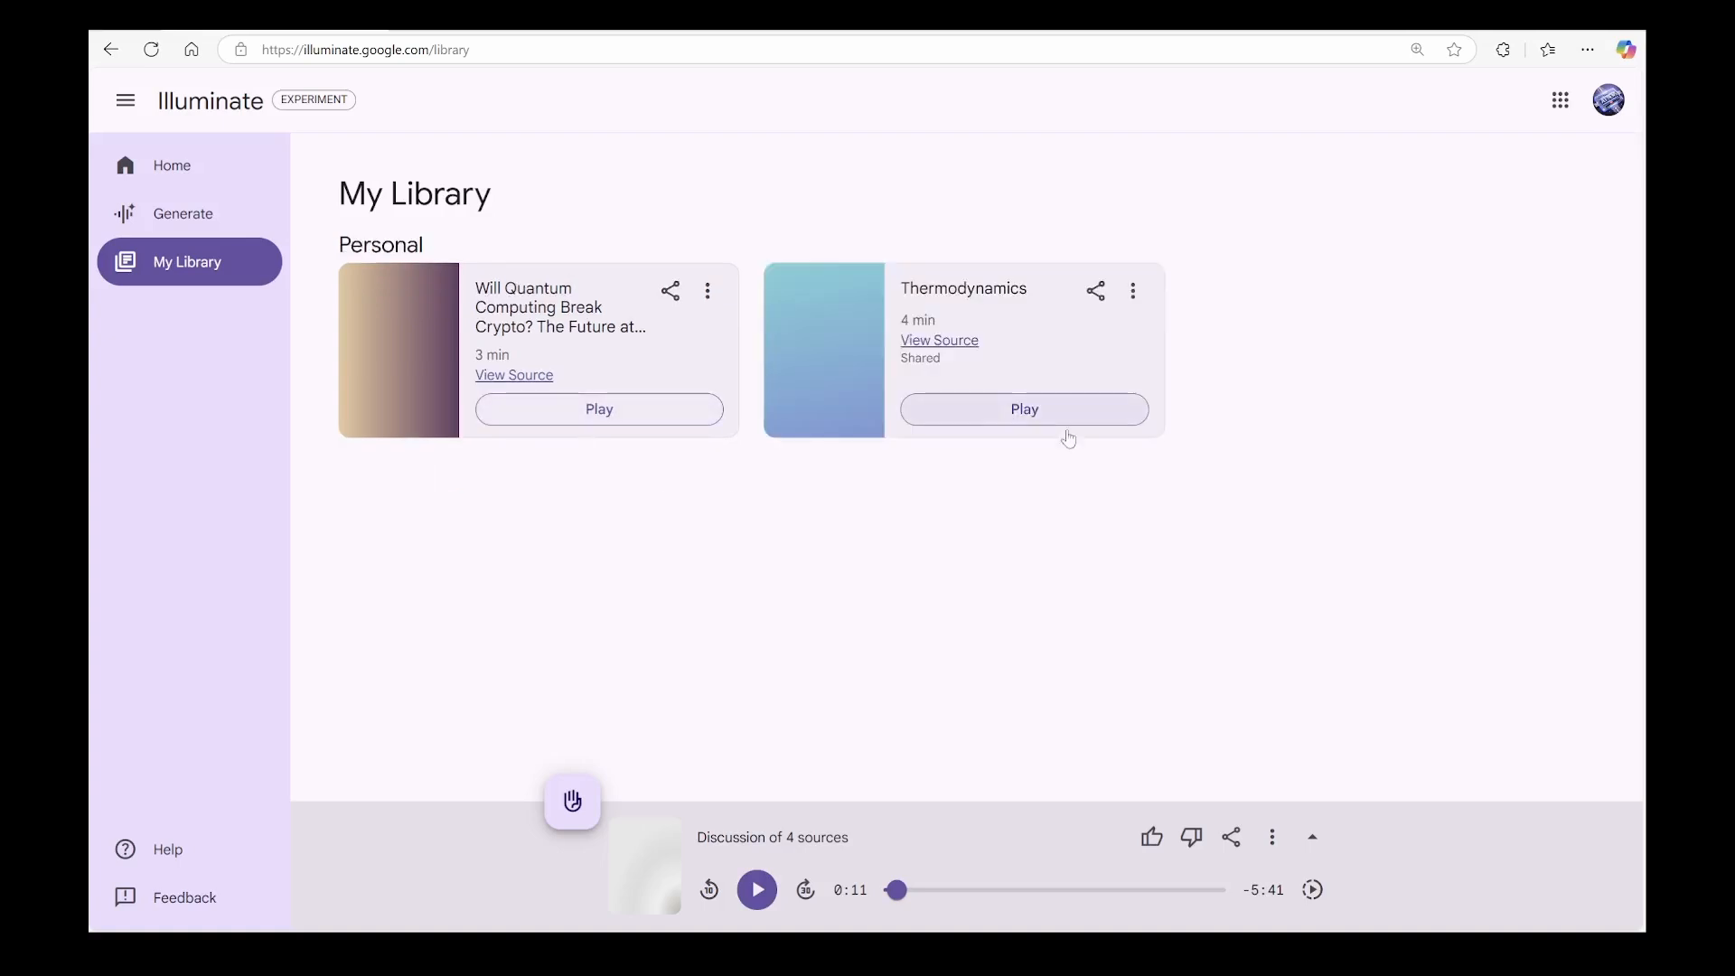
left_click(1093, 296)
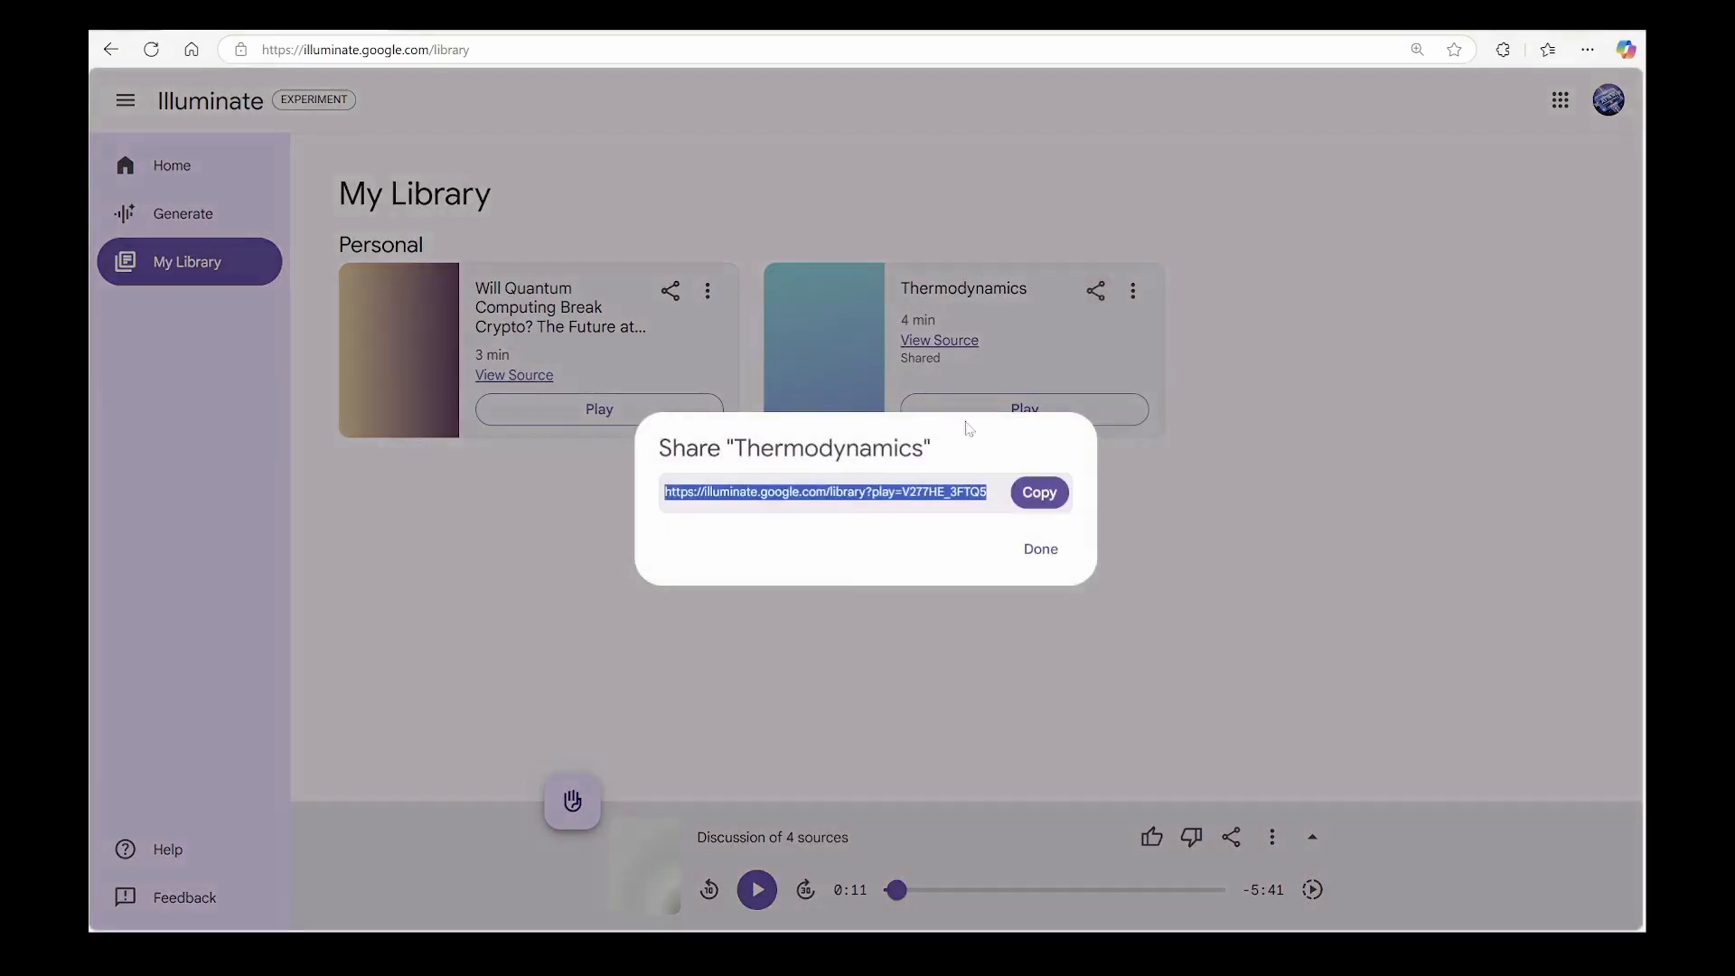
left_click(1040, 493)
- Return to the new-conversation generator and review the content availability notice
left_click(183, 216)
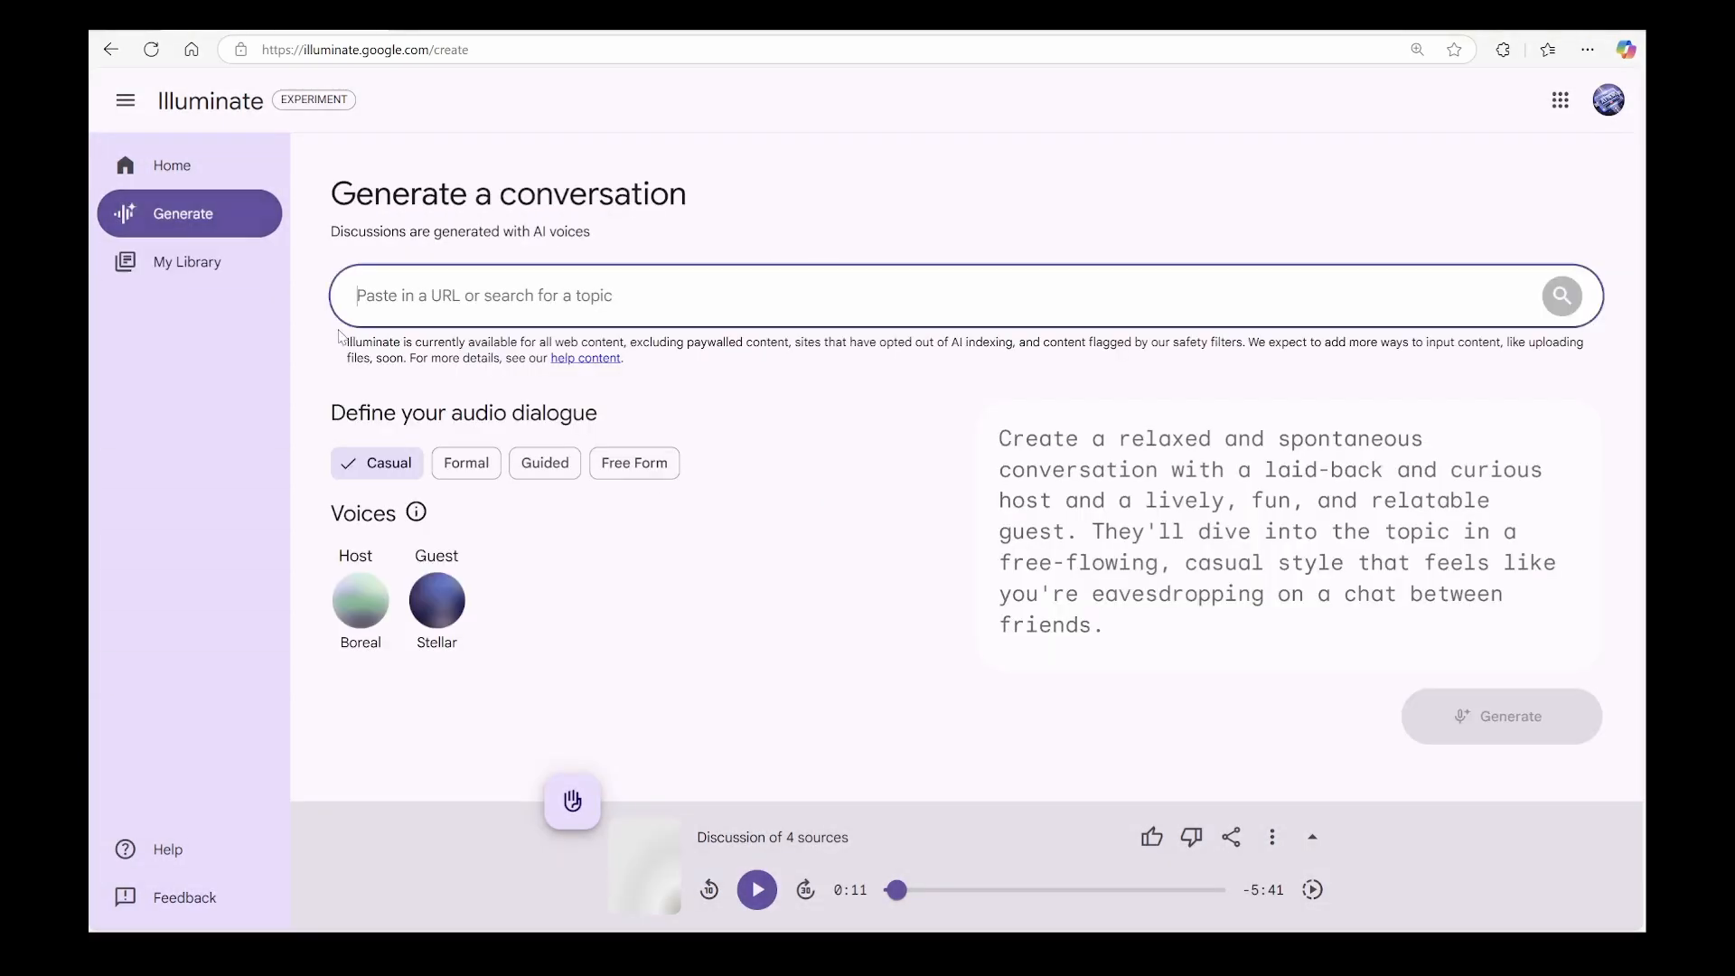
left_click_drag(362, 341, 682, 339)
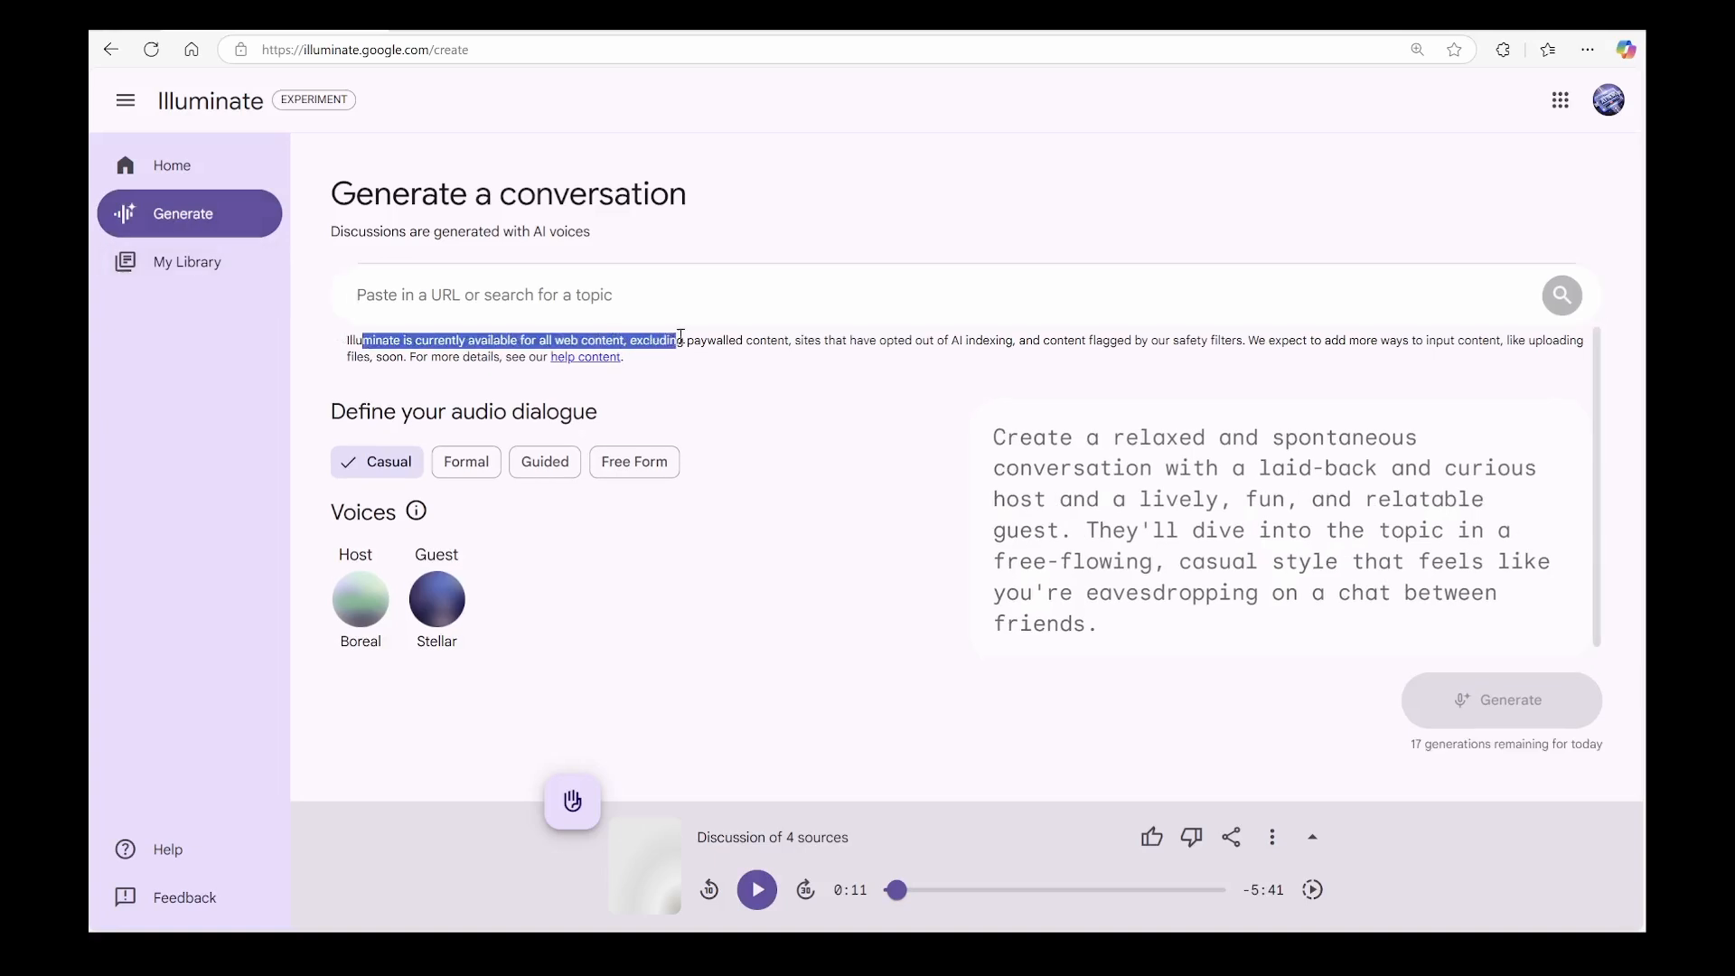
left_click_drag(1067, 349, 1206, 362)
left_click(835, 361)
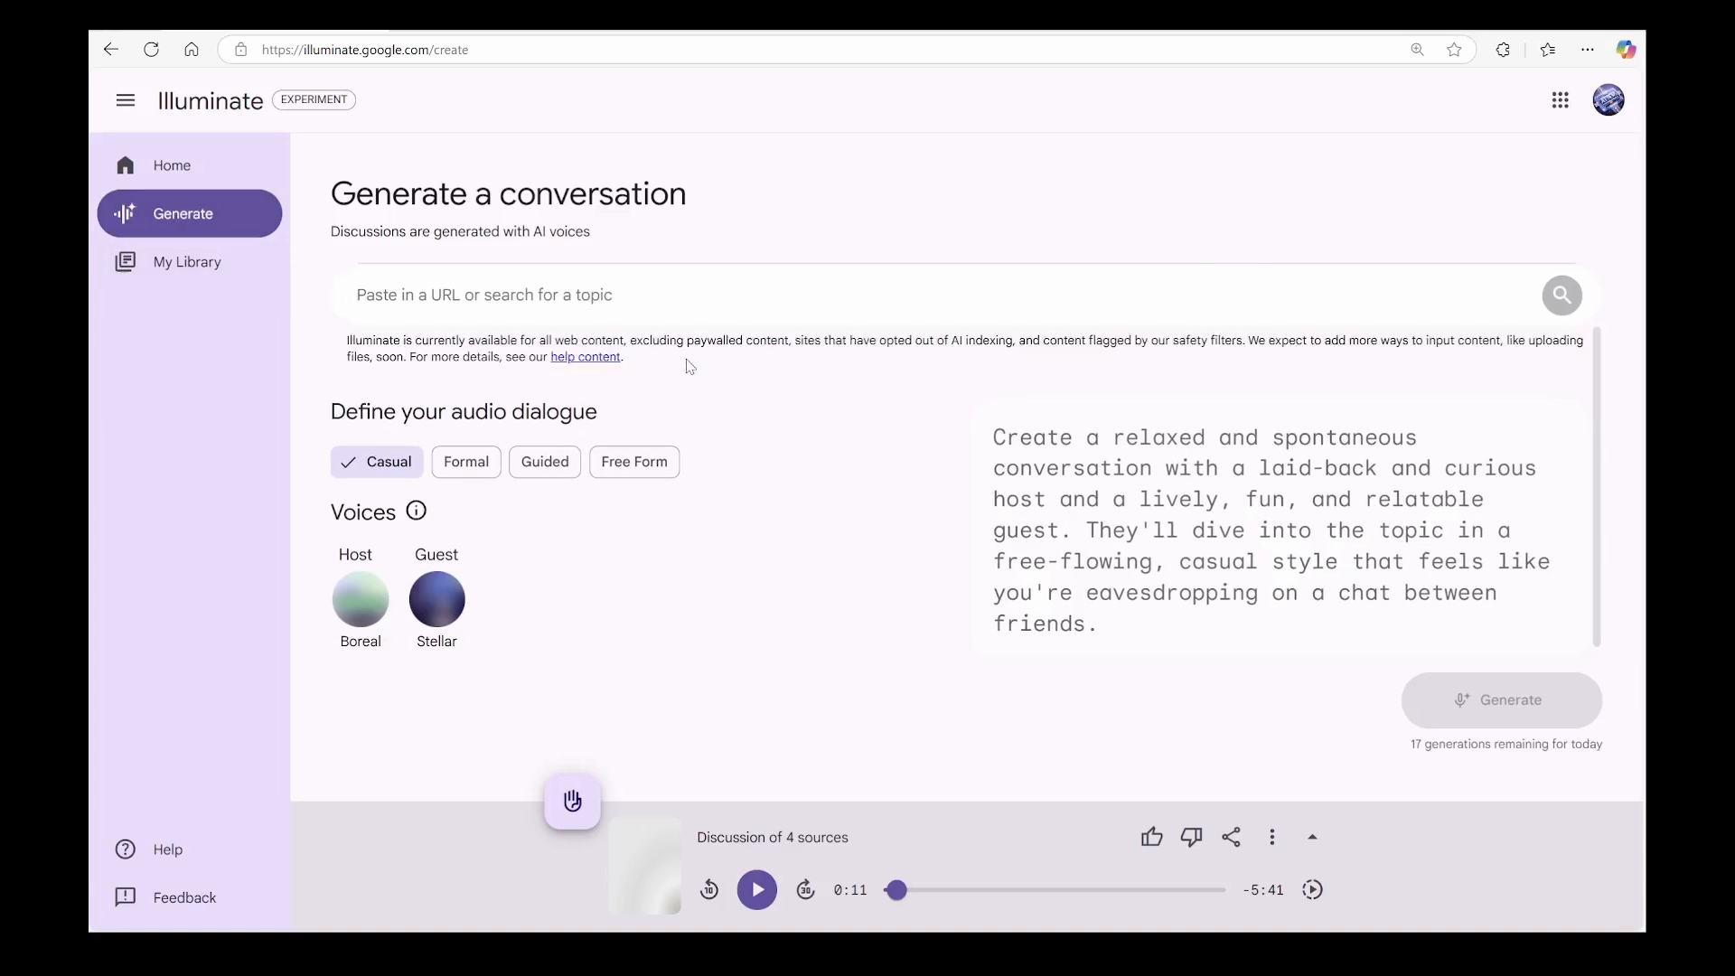
- Run a Bitcoin topic search from the URL field and cancel its results
left_click(592, 306)
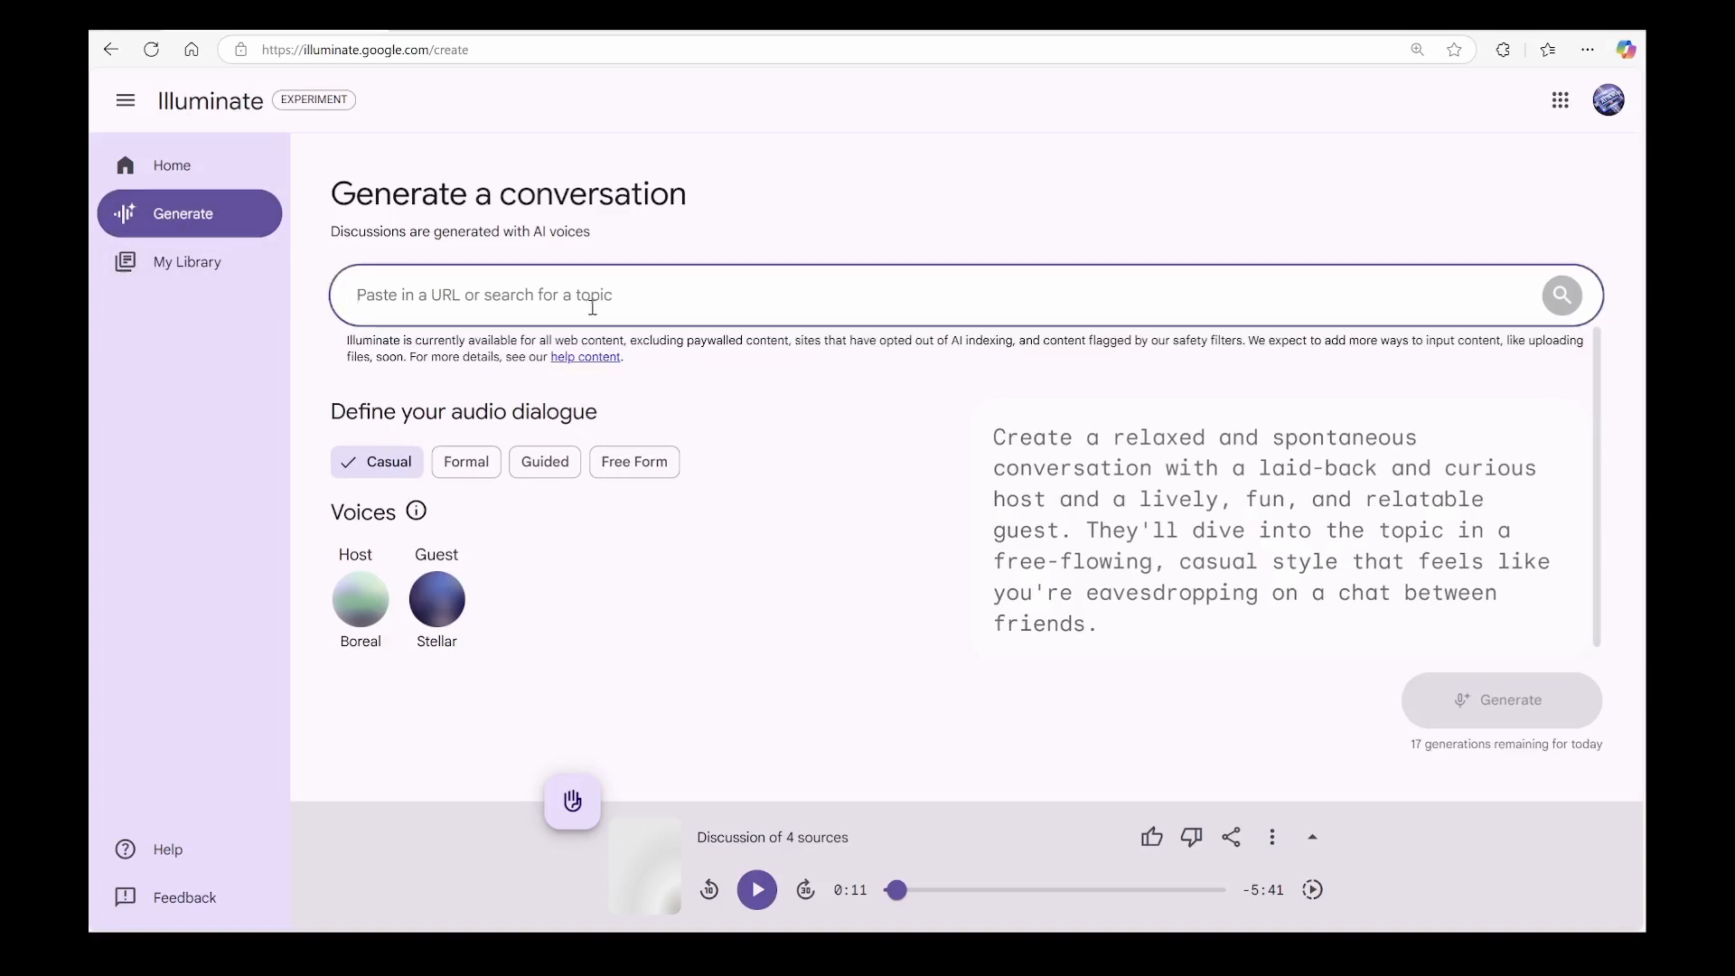
type("Bitcoin")
key("Return")
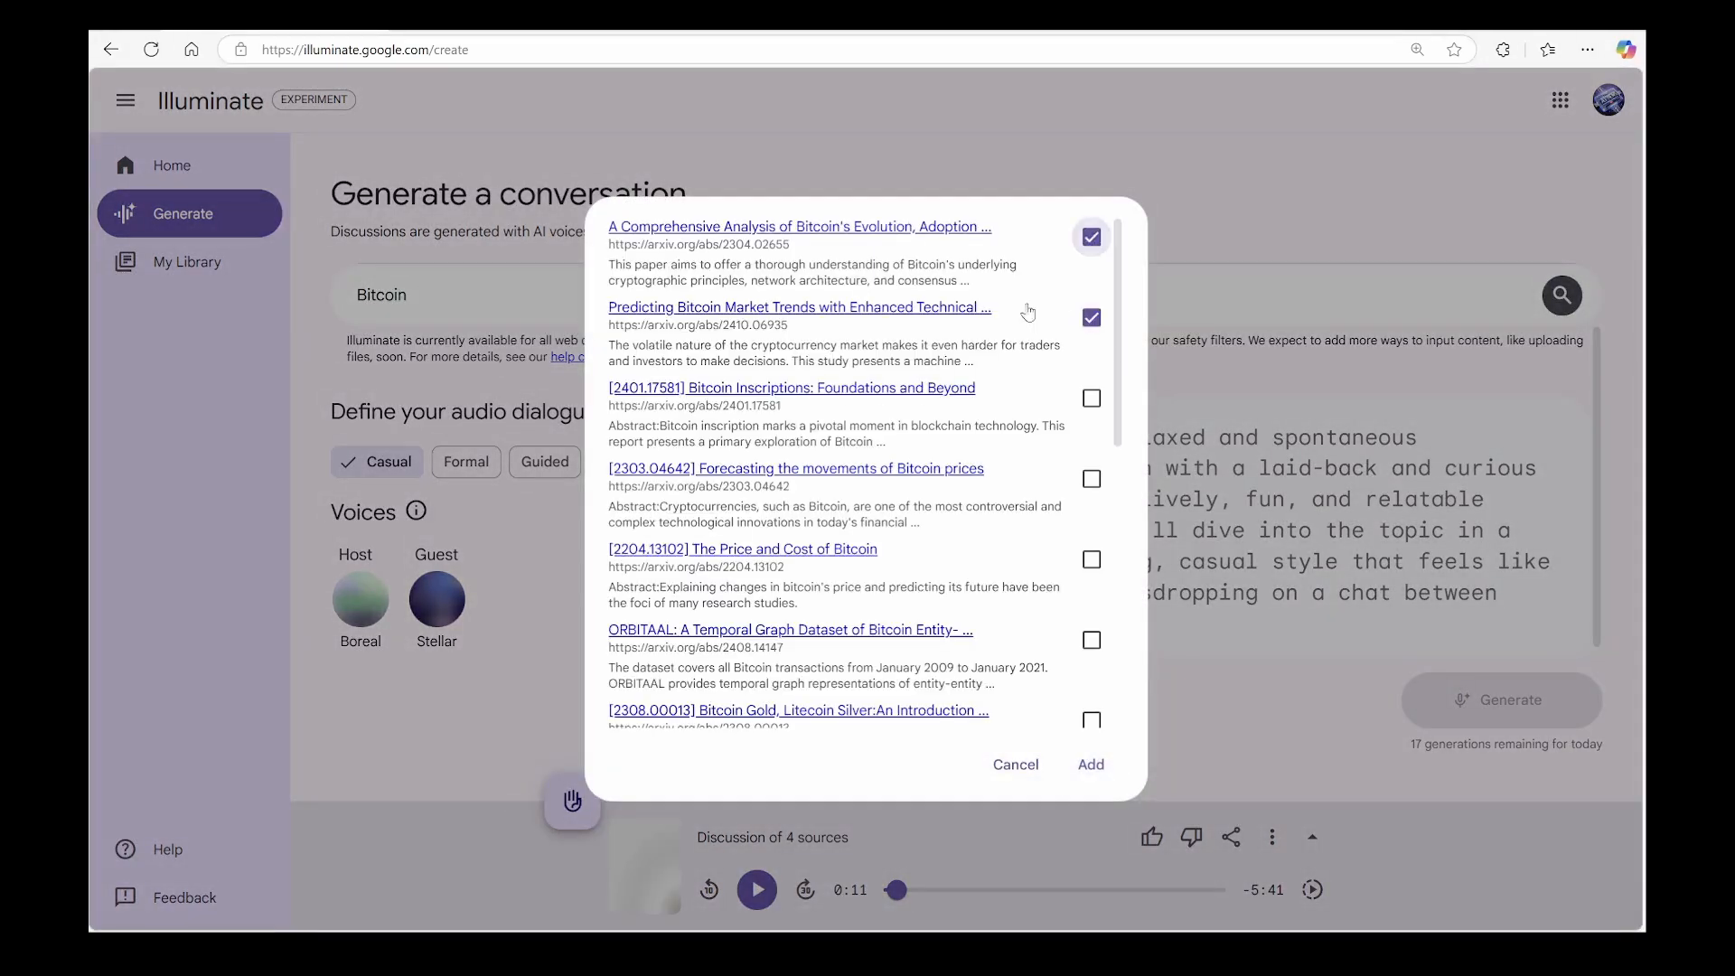
left_click(1013, 761)
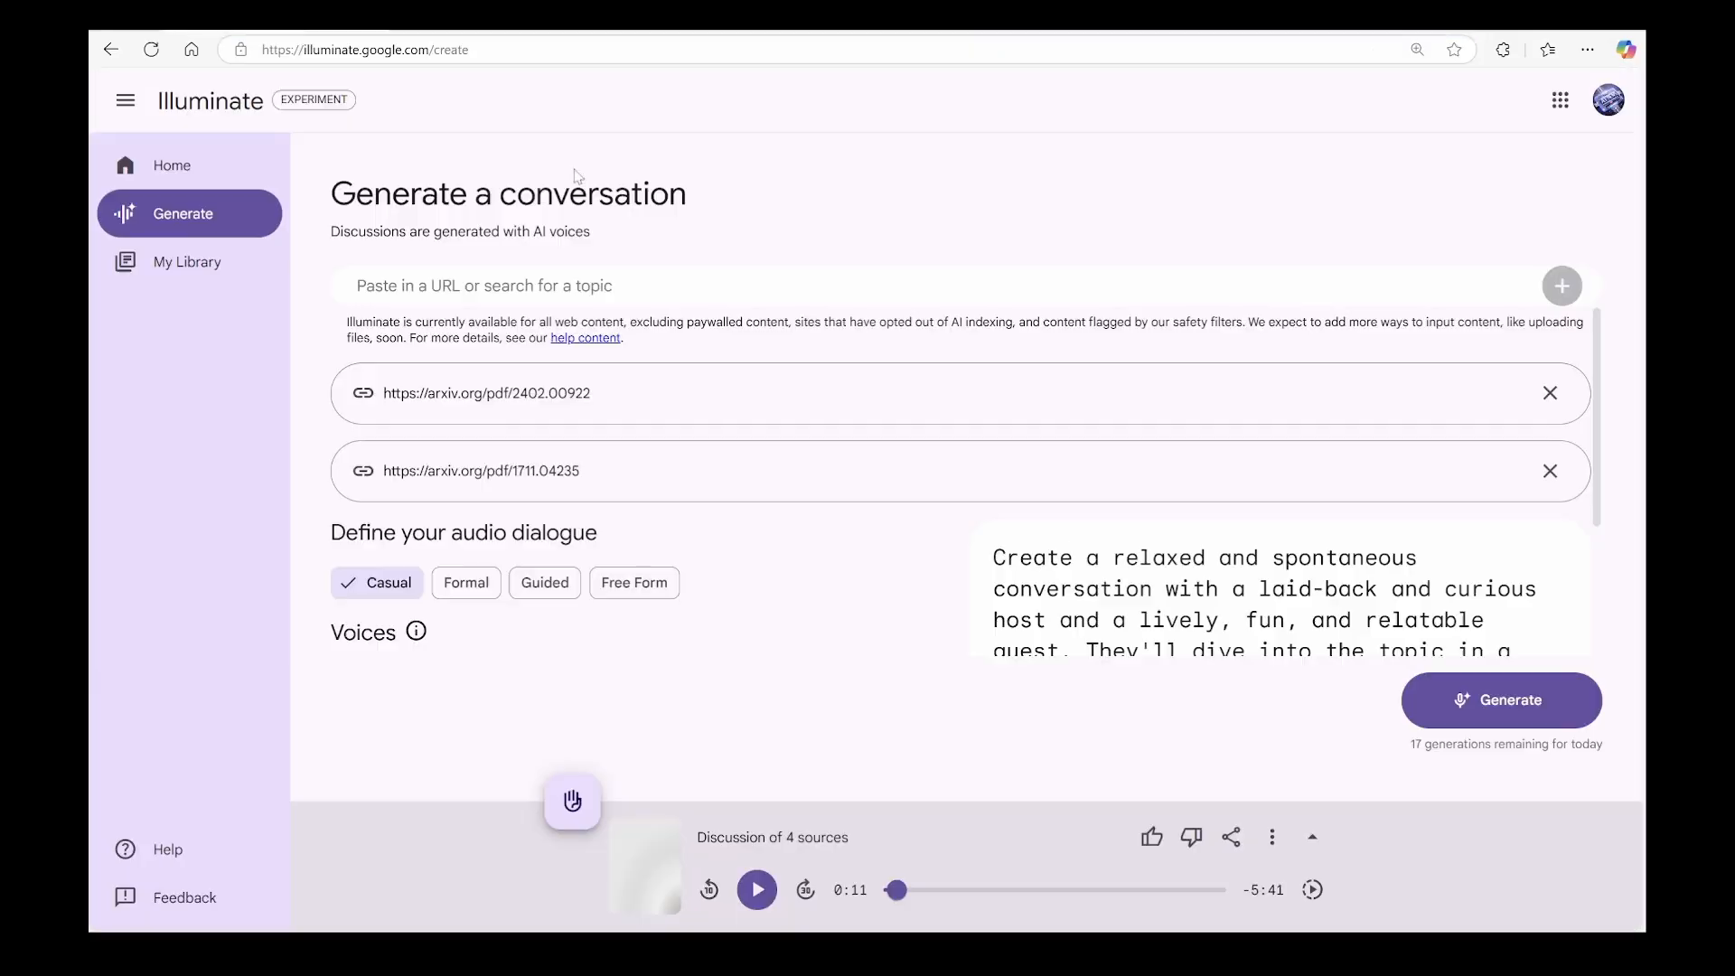
scroll(626, 448, "down", 1)
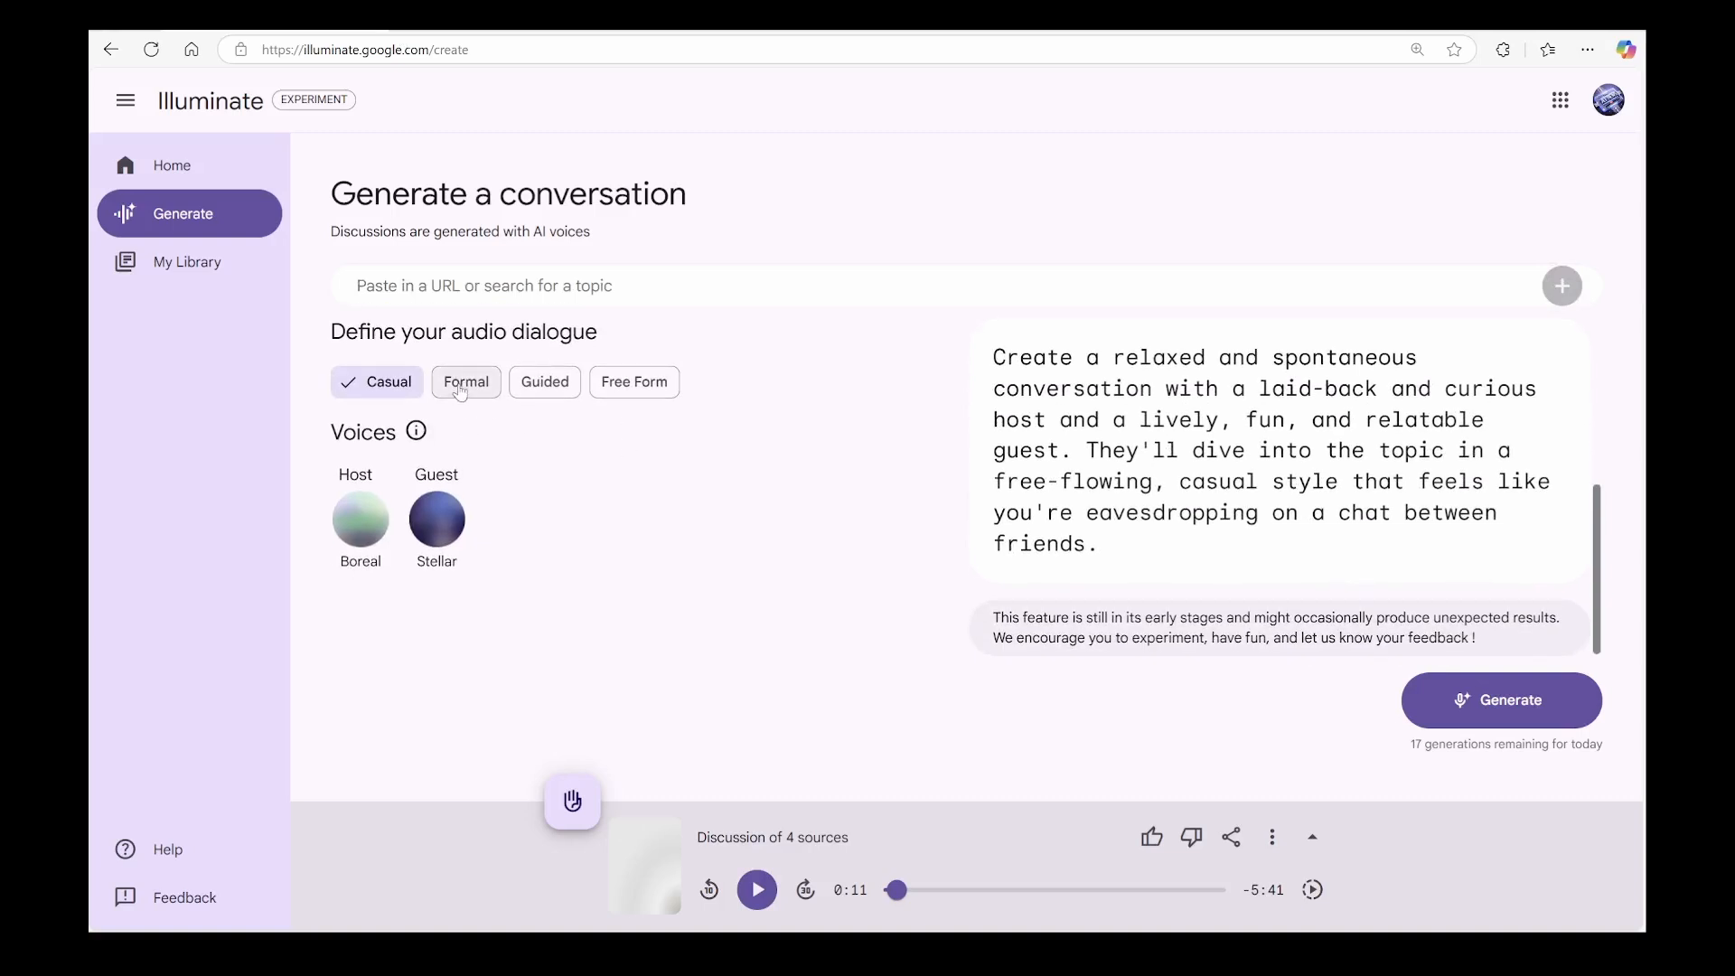
- Compare the guided, casual and formal templates, then settle on the Free Form dialogue style
left_click(546, 385)
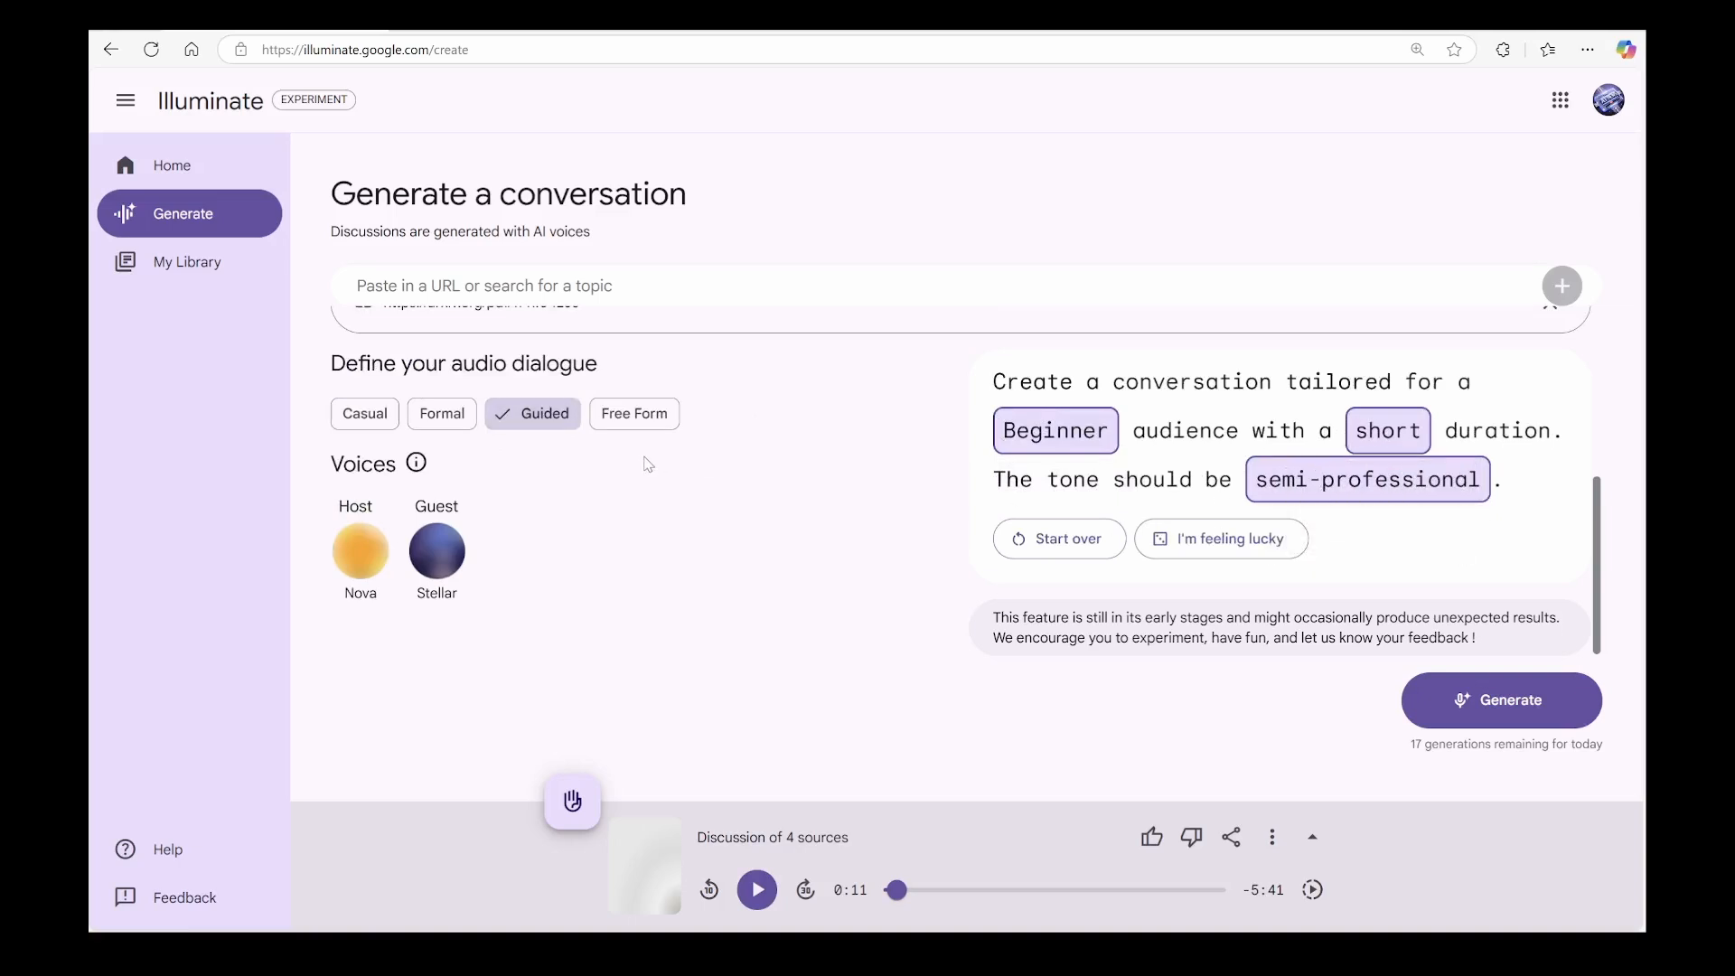
left_click(370, 417)
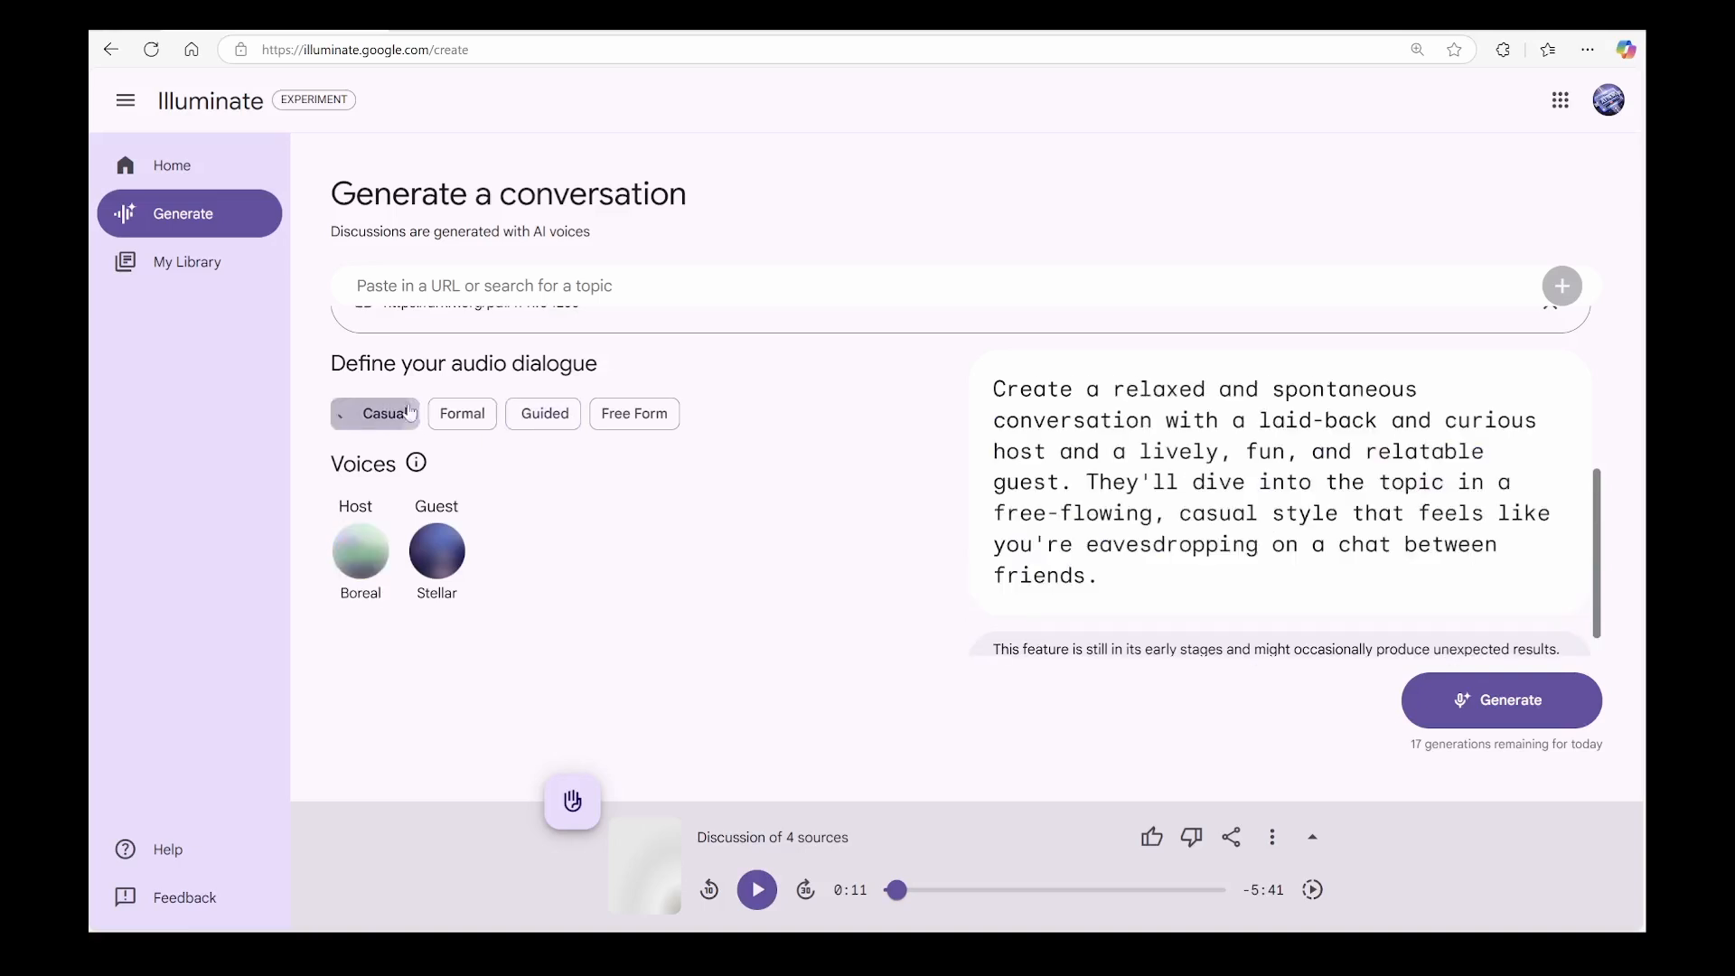
left_click(457, 419)
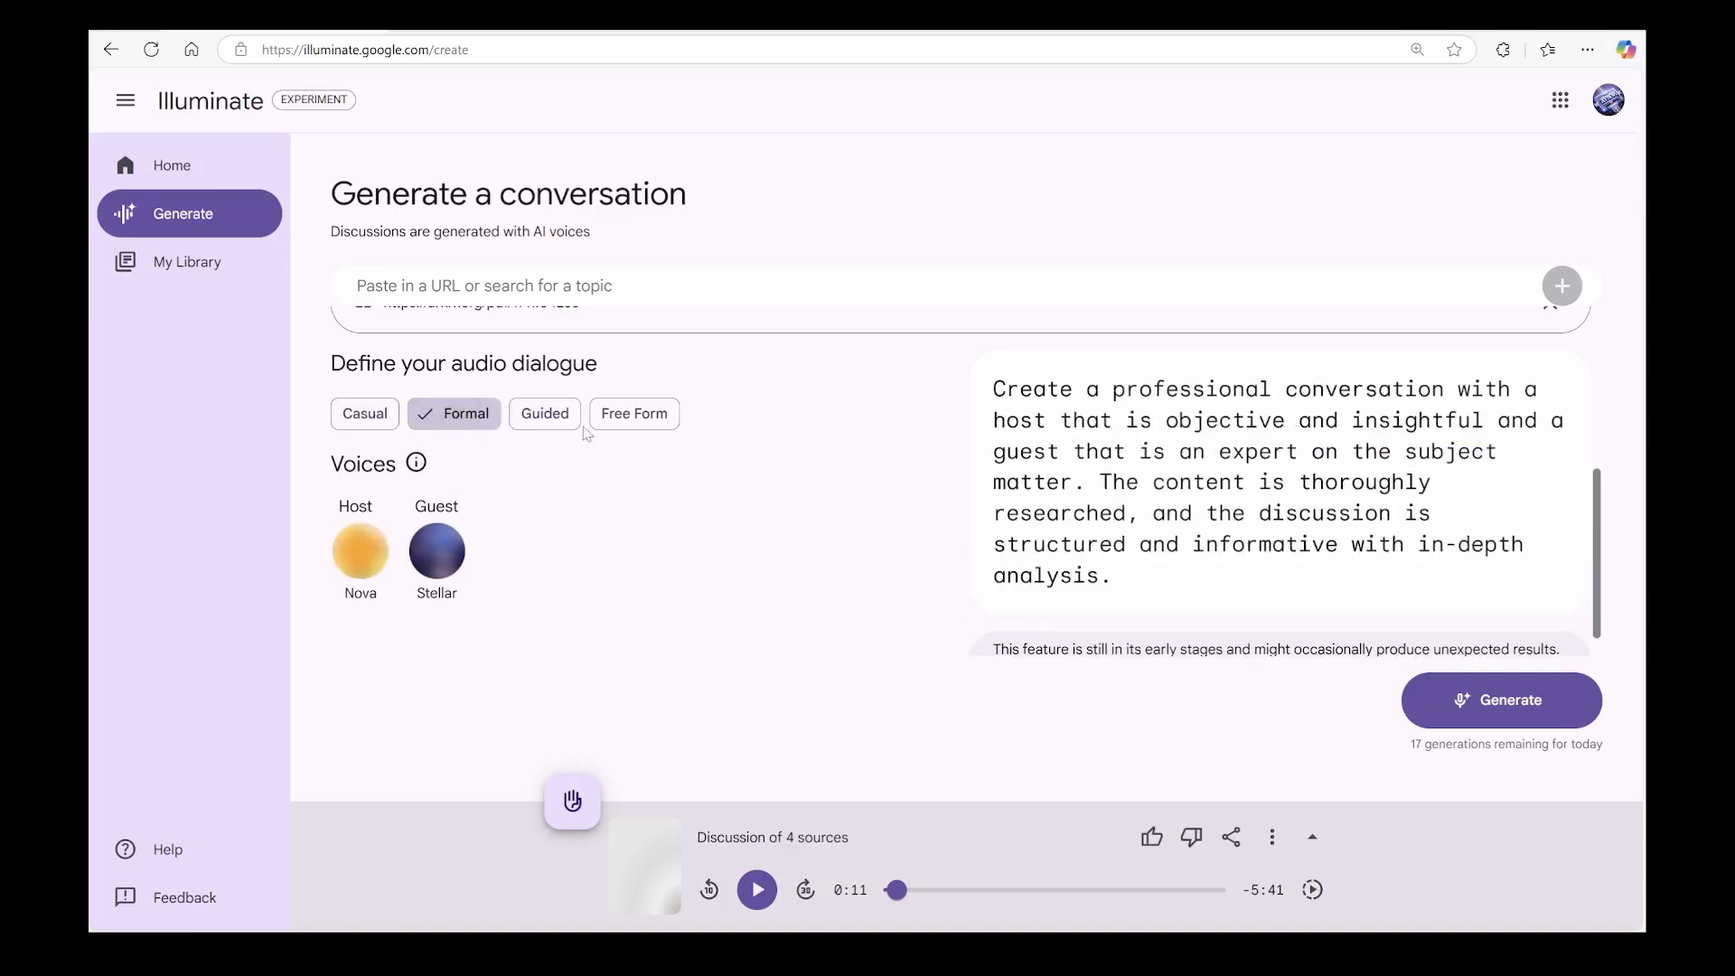
left_click(632, 425)
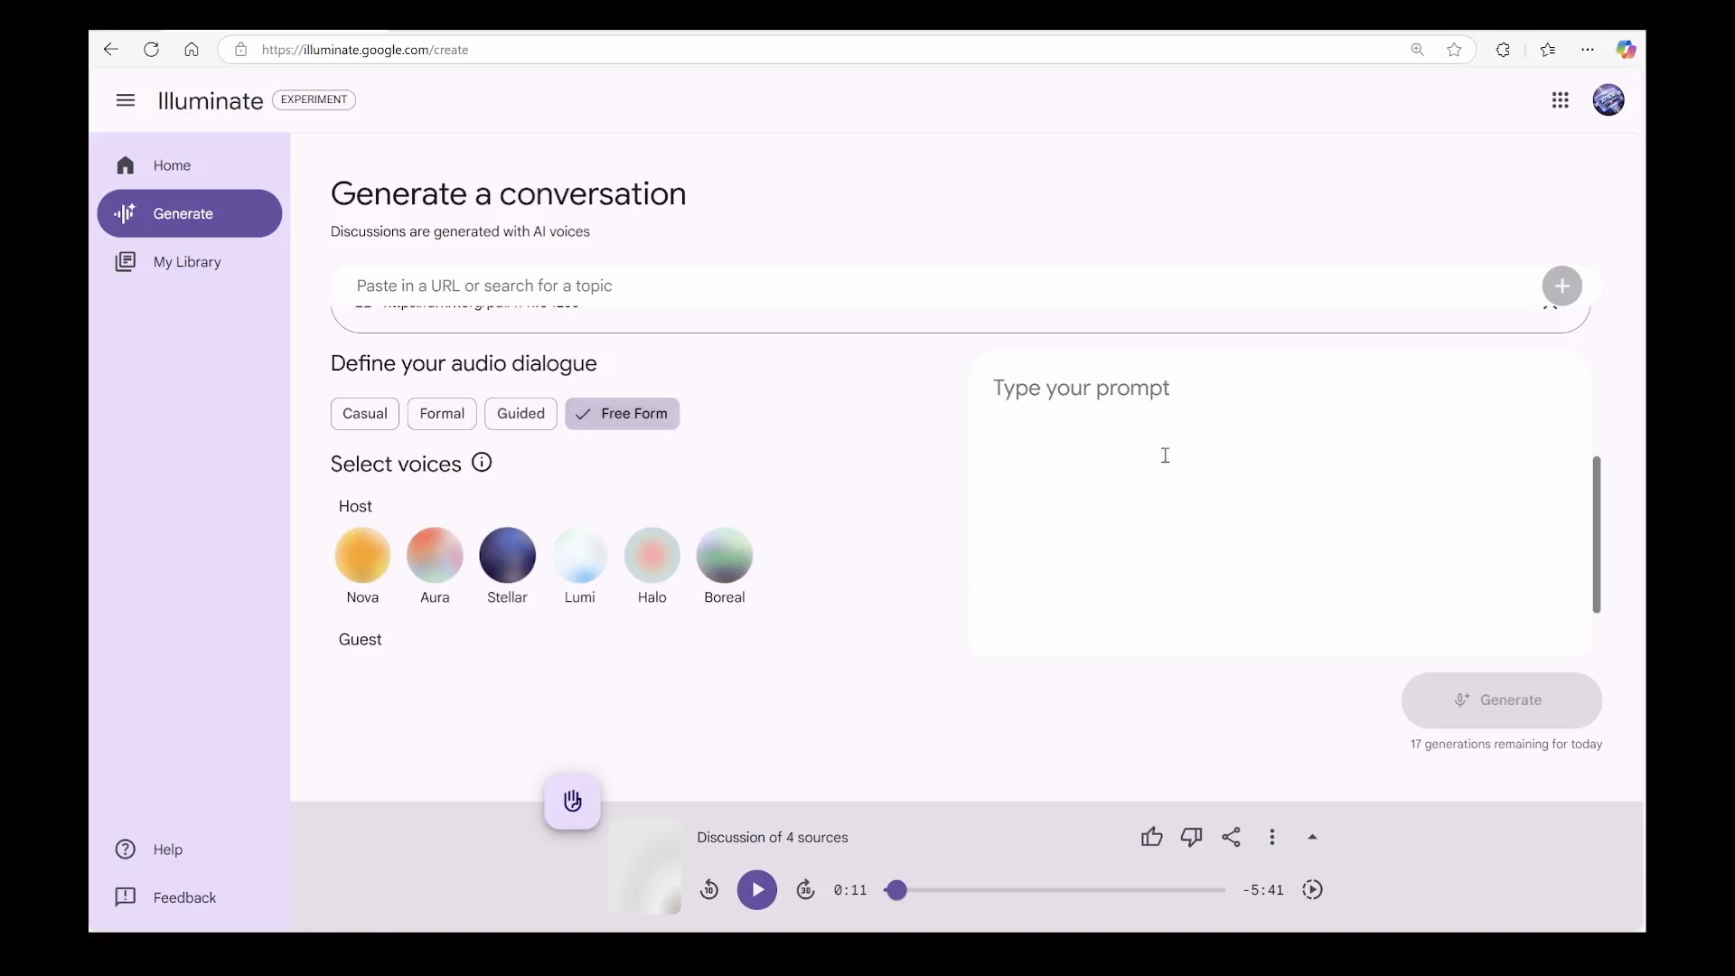
left_click(511, 424)
left_click_drag(1505, 481, 1005, 386)
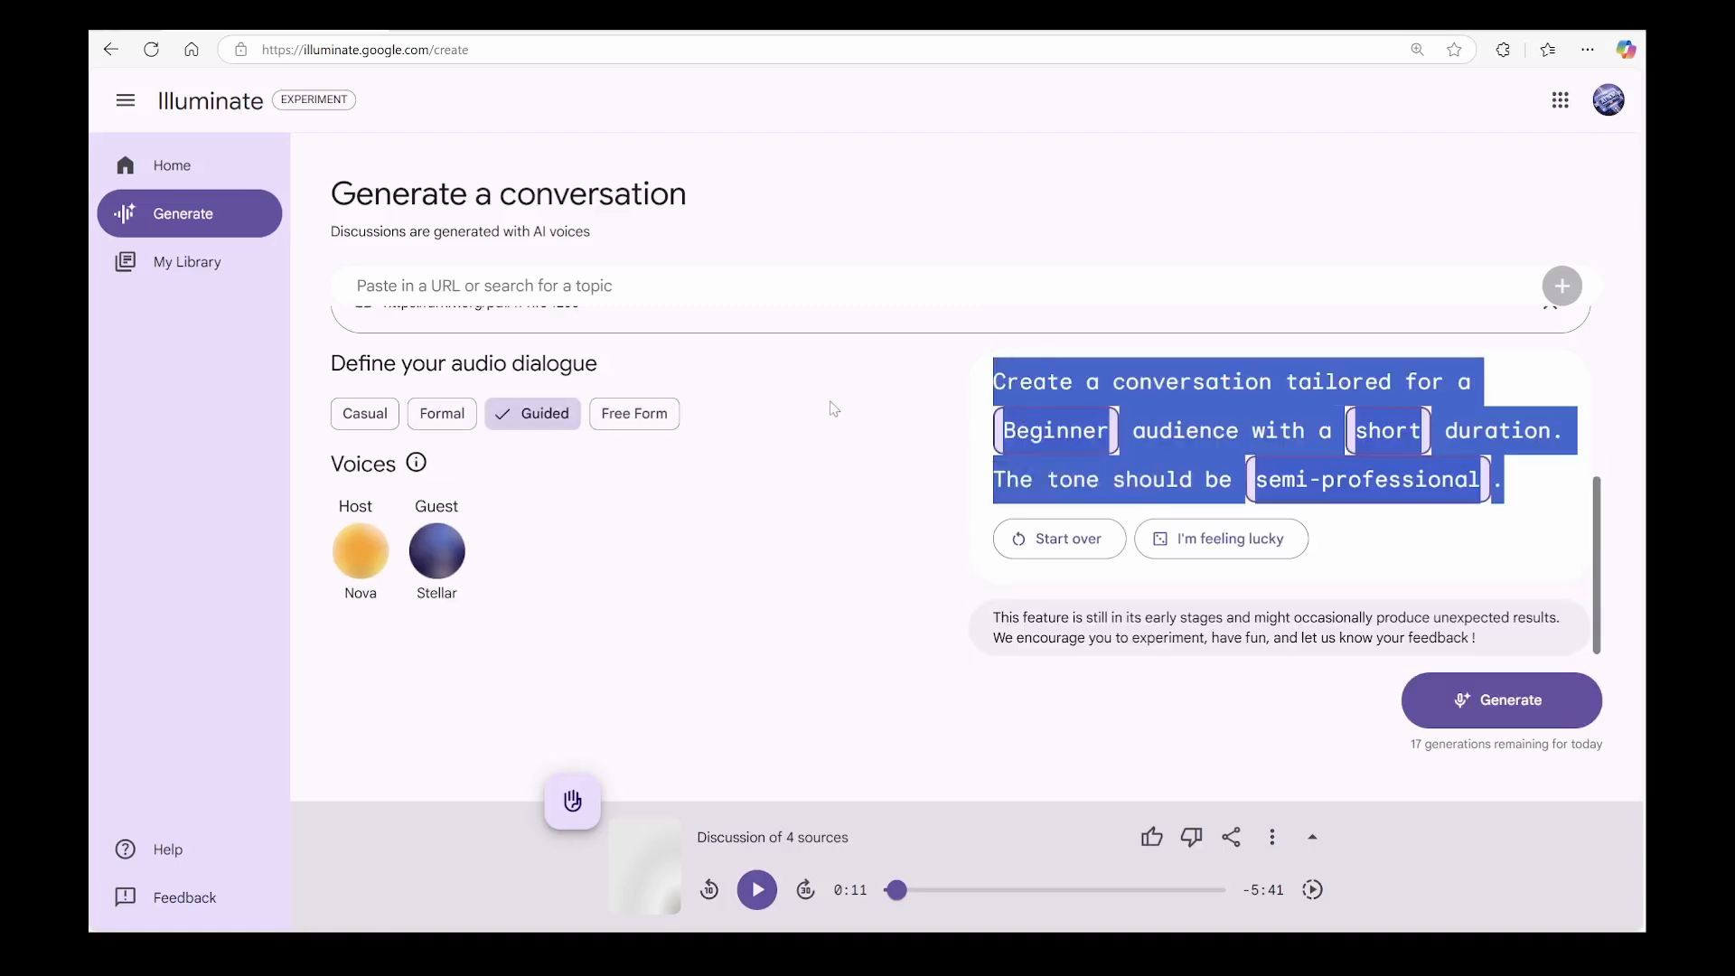
left_click(632, 415)
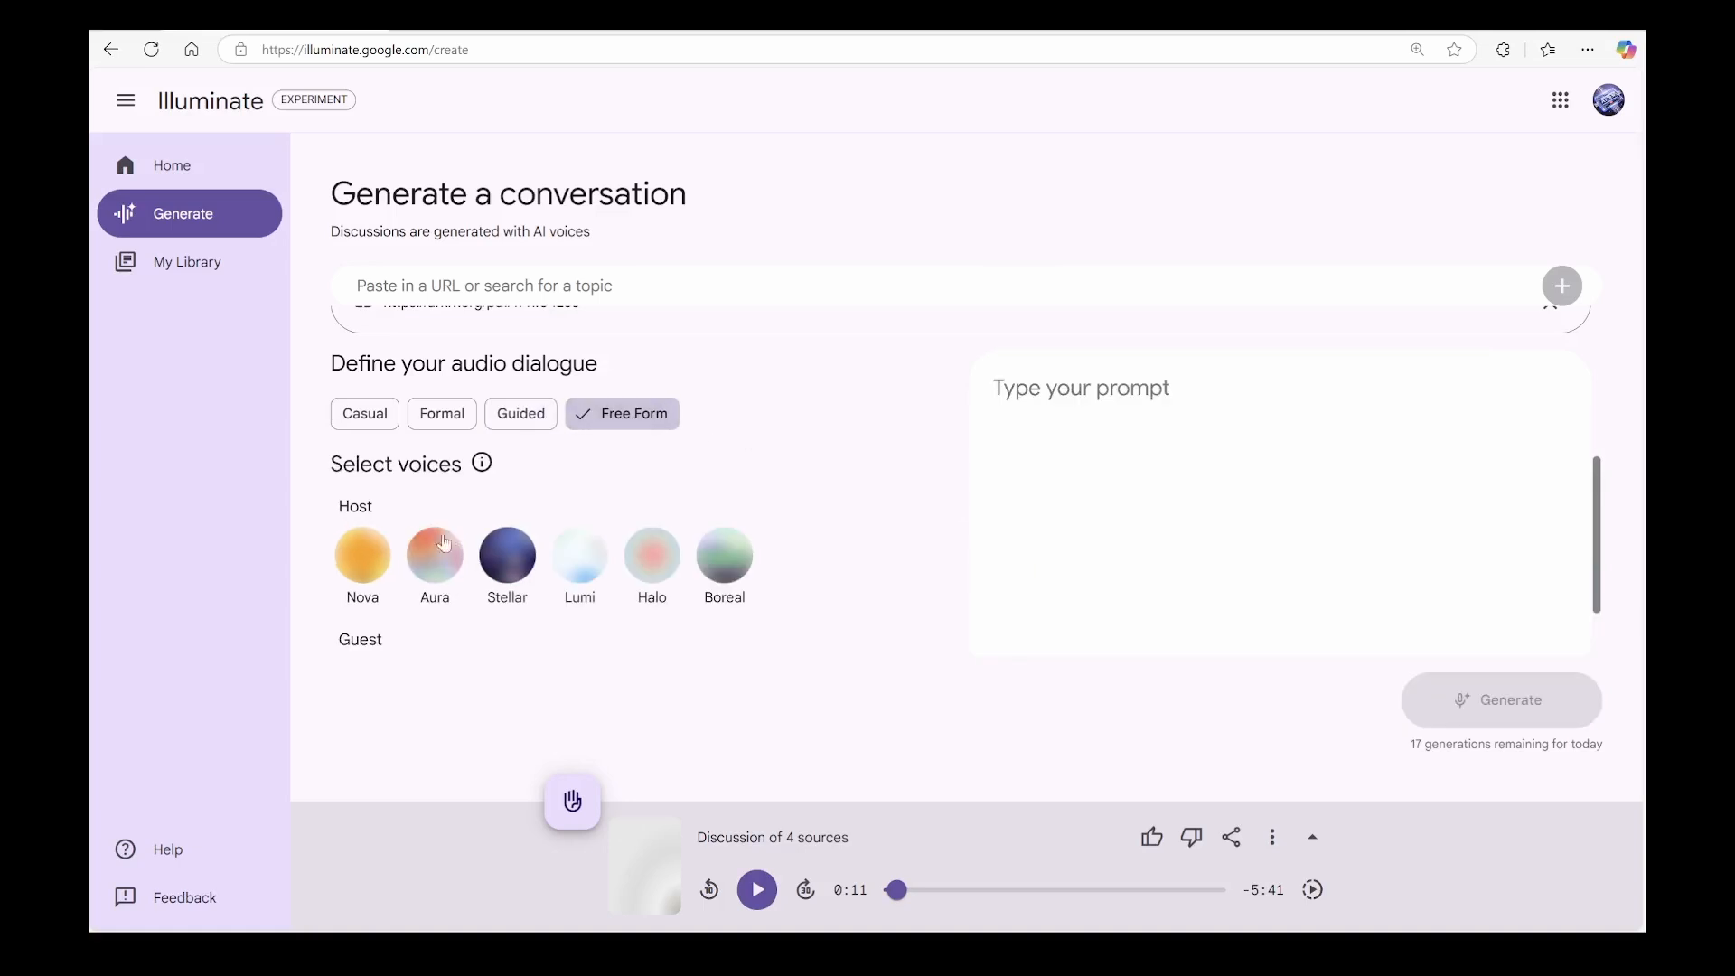
scroll(366, 488, "down", 1)
- Set Halo as the host voice and Aura as the guest voice
left_click(363, 467)
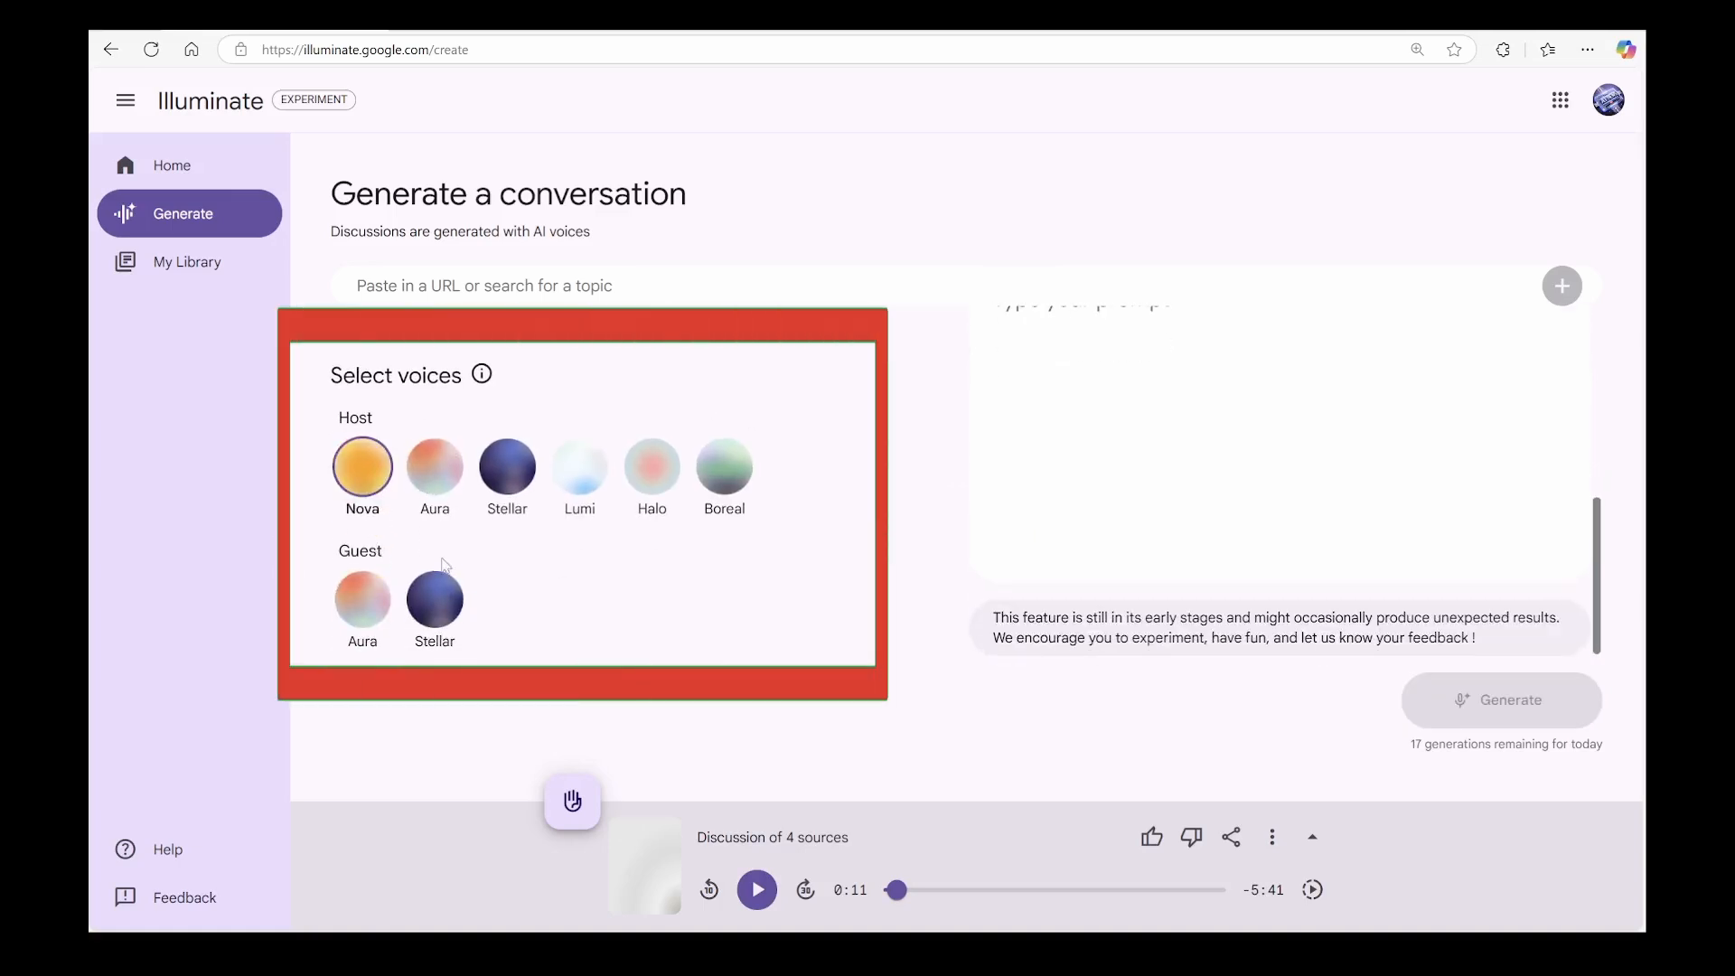
left_click(435, 601)
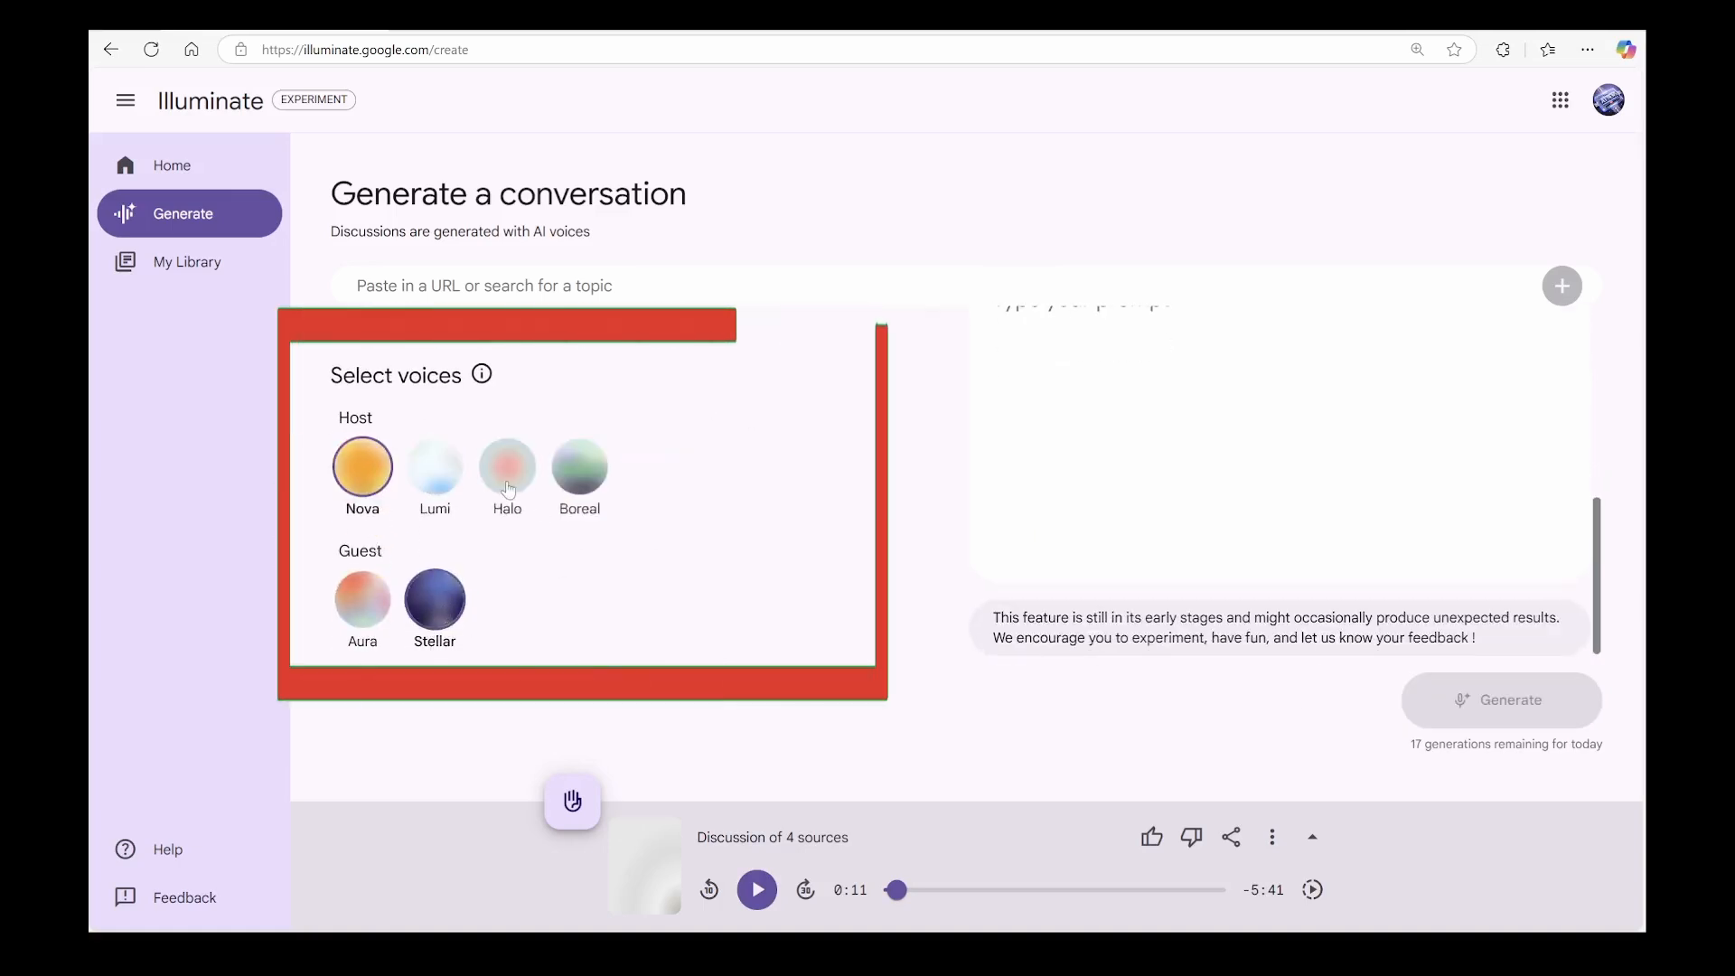
left_click(507, 468)
left_click(382, 604)
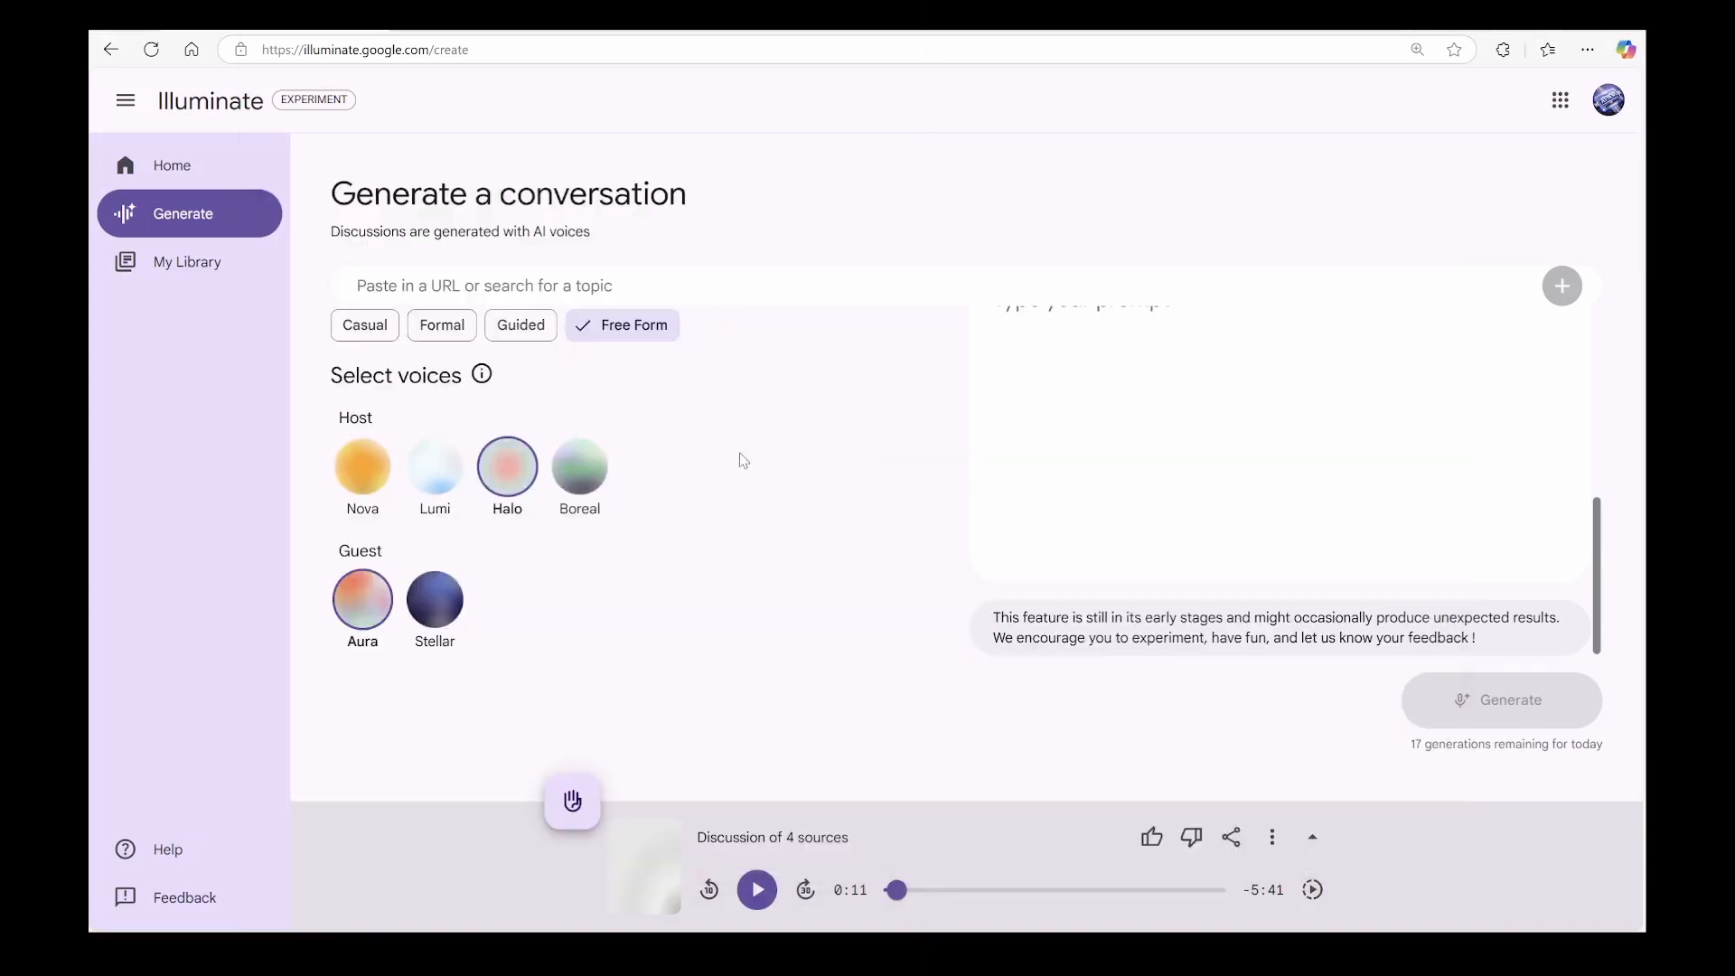
scroll(1221, 542, "up", 5)
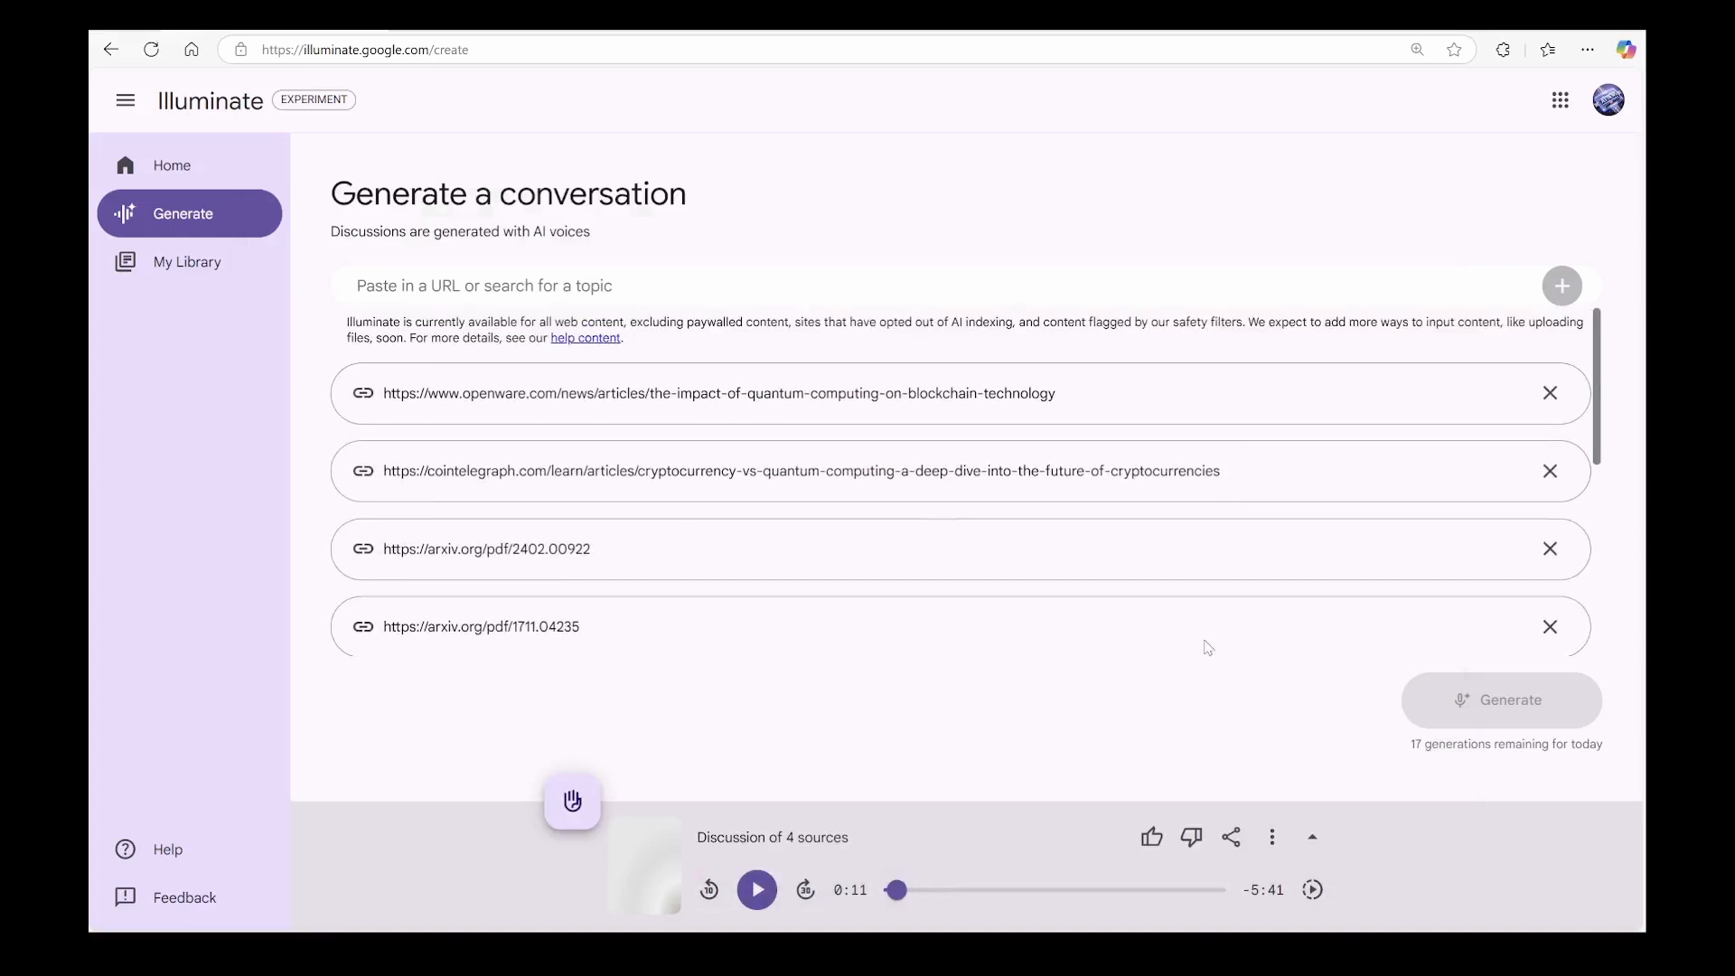
scroll(1208, 637, "down", 3)
- Paste the professional tech-enthusiast prompt and generate the podcast draft
type("Create conversation tailored for Tech Enthusiasts with a short Duration. Tone should be professional.")
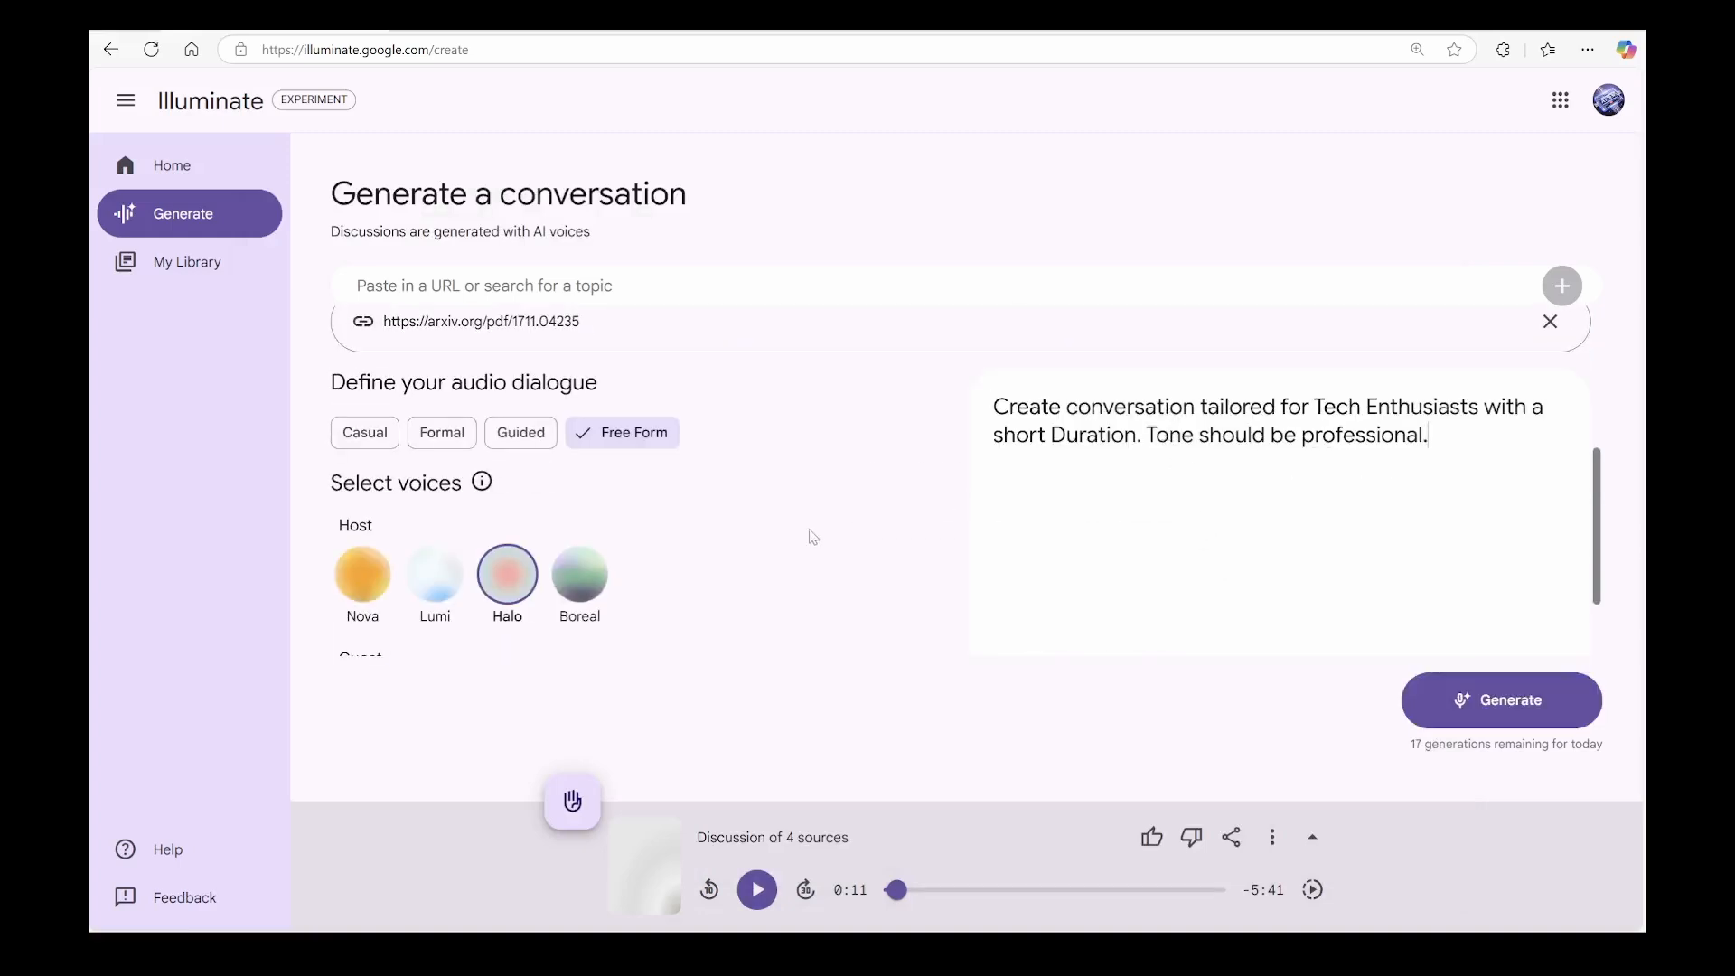
left_click(1482, 716)
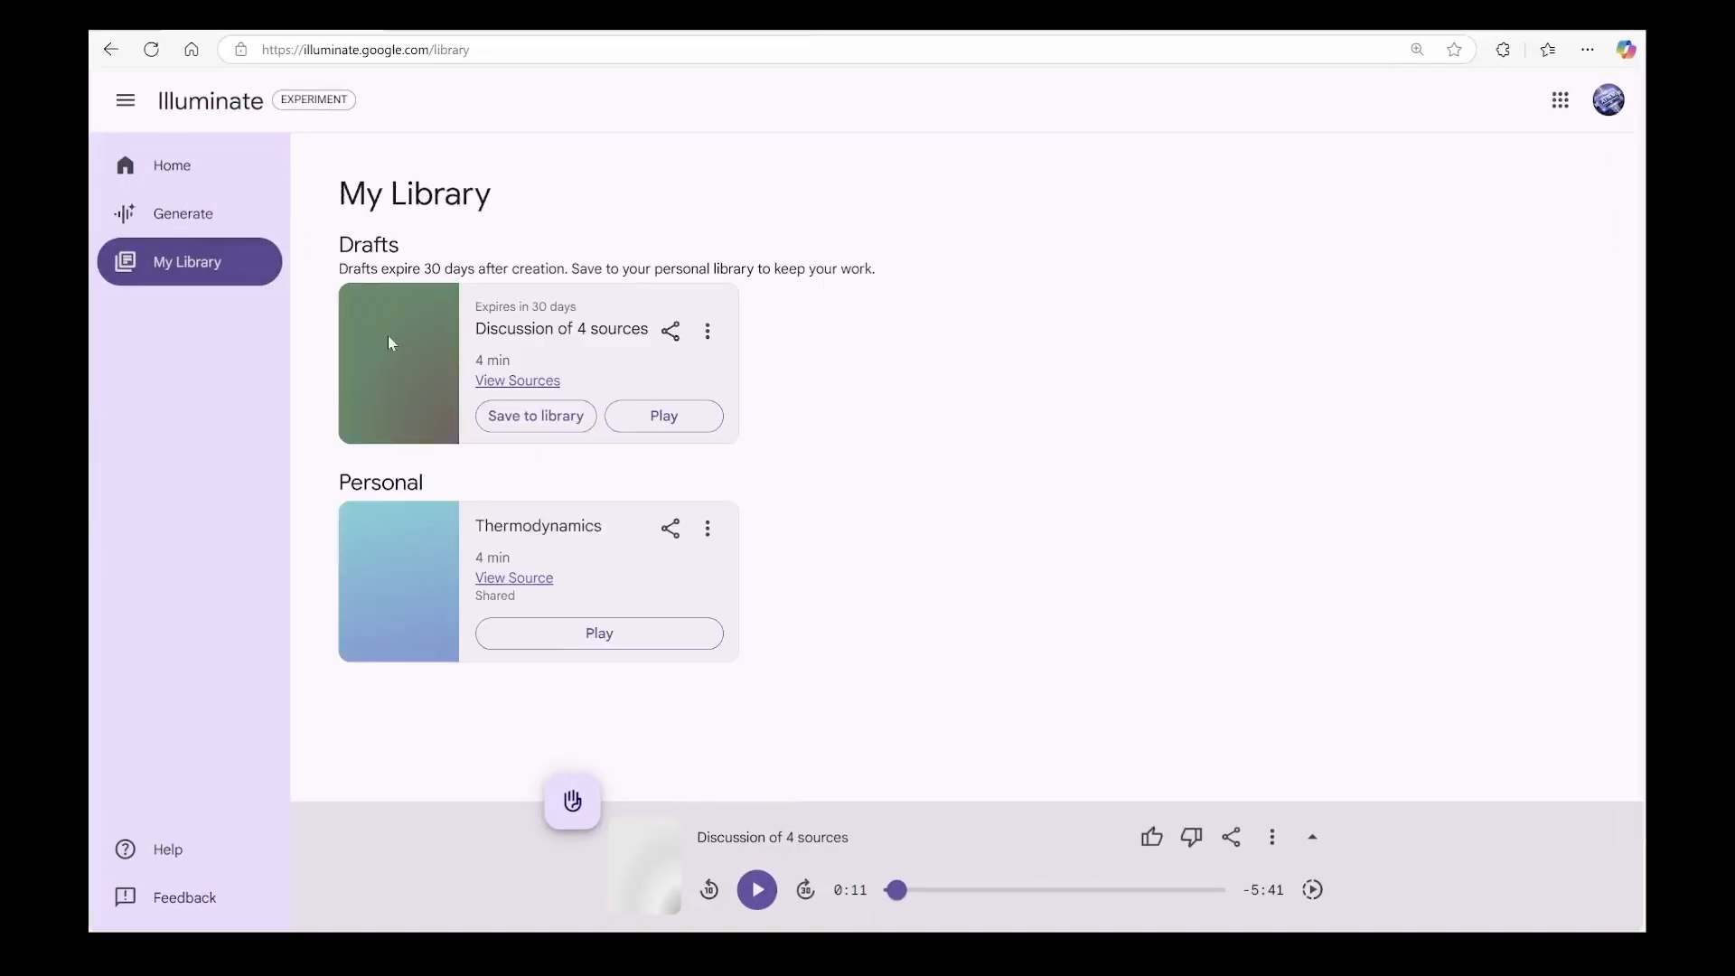
double_click(350, 242)
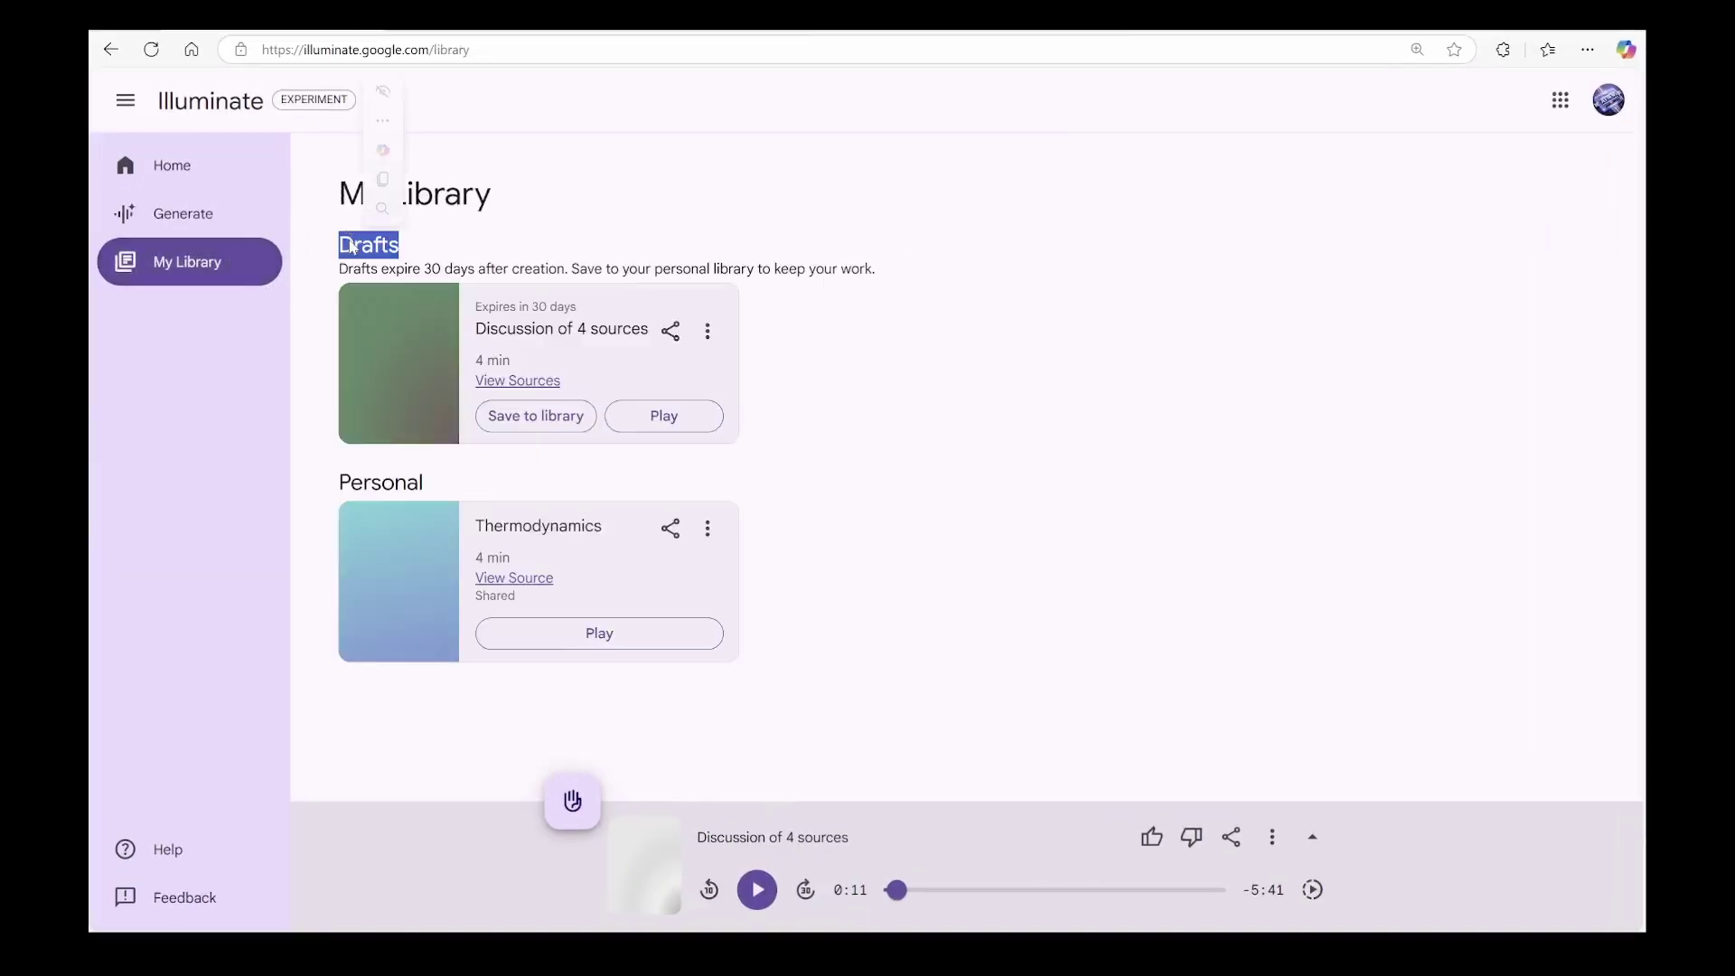
left_click(525, 381)
key("ctrl+plus")
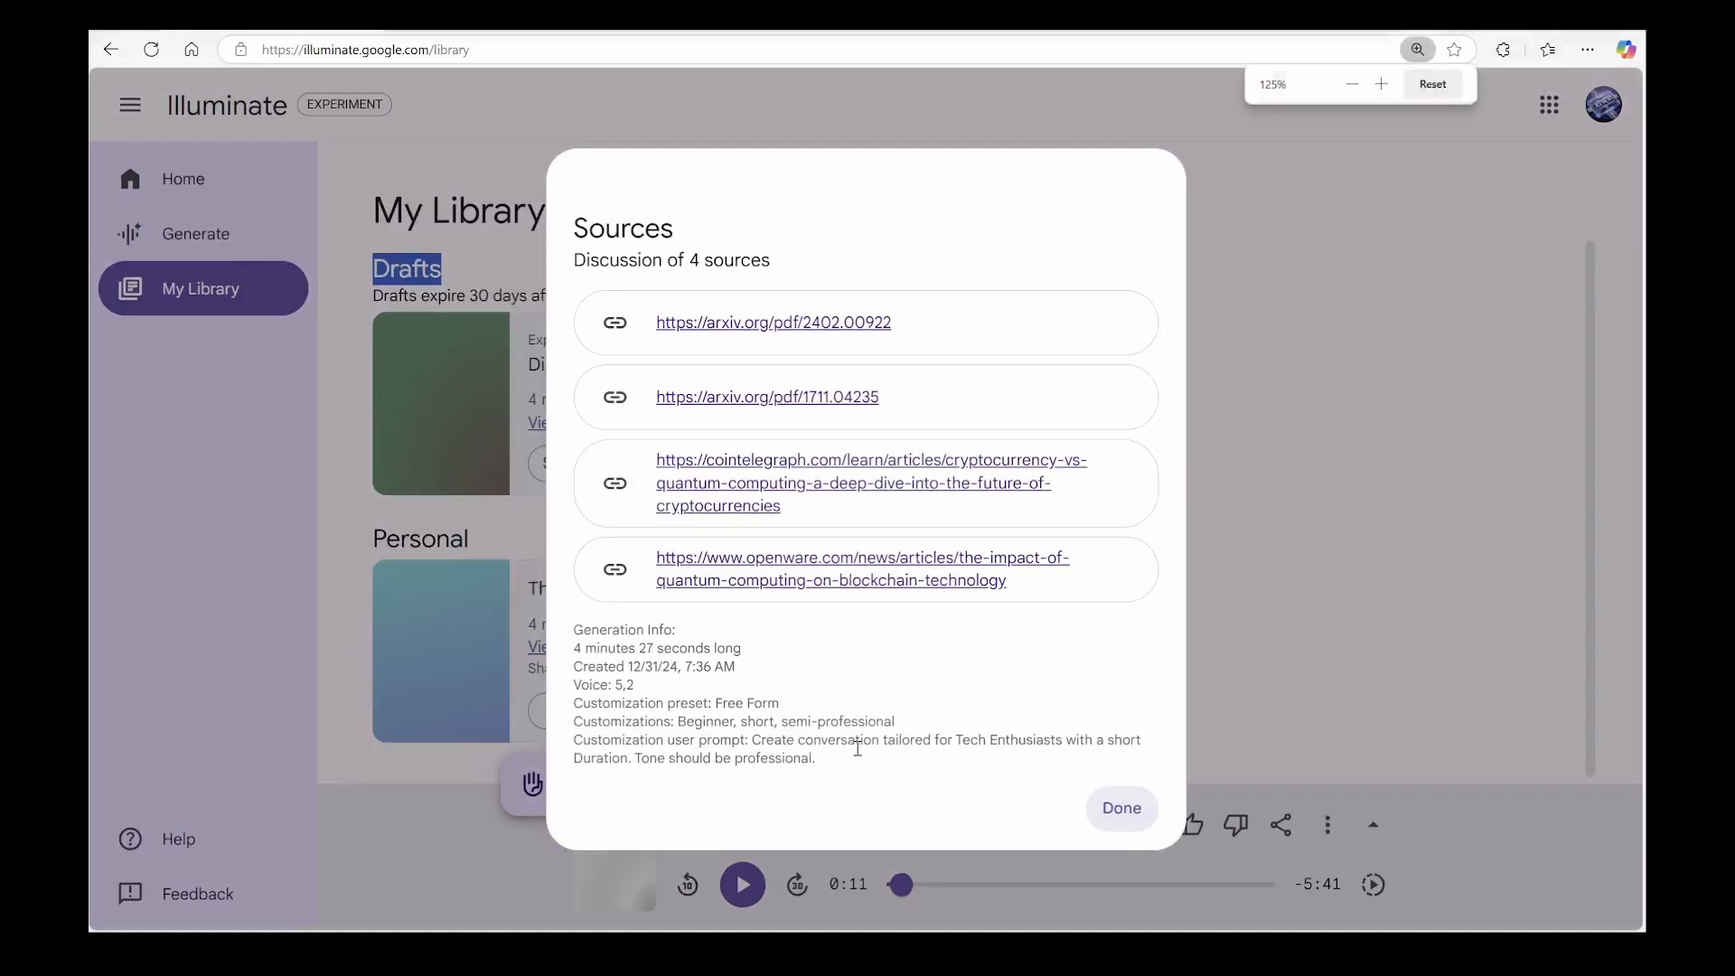
key("ctrl+plus")
key("ctrl+plus")
scroll(801, 778, "down", 1)
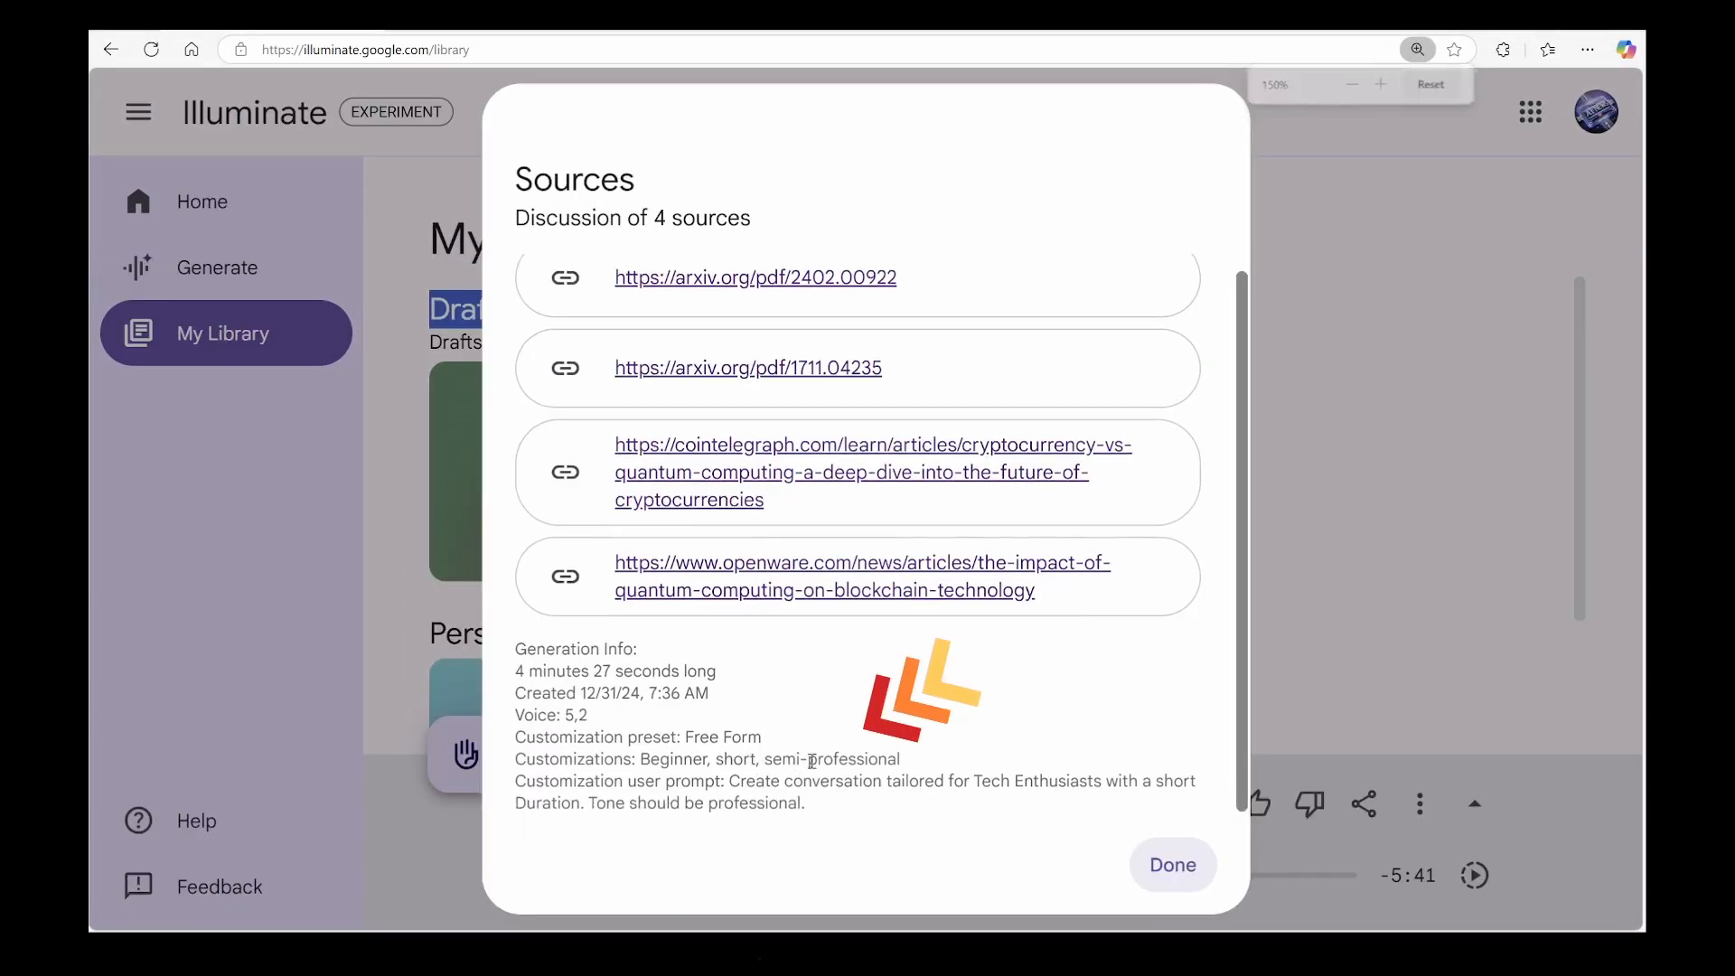
key("Escape")
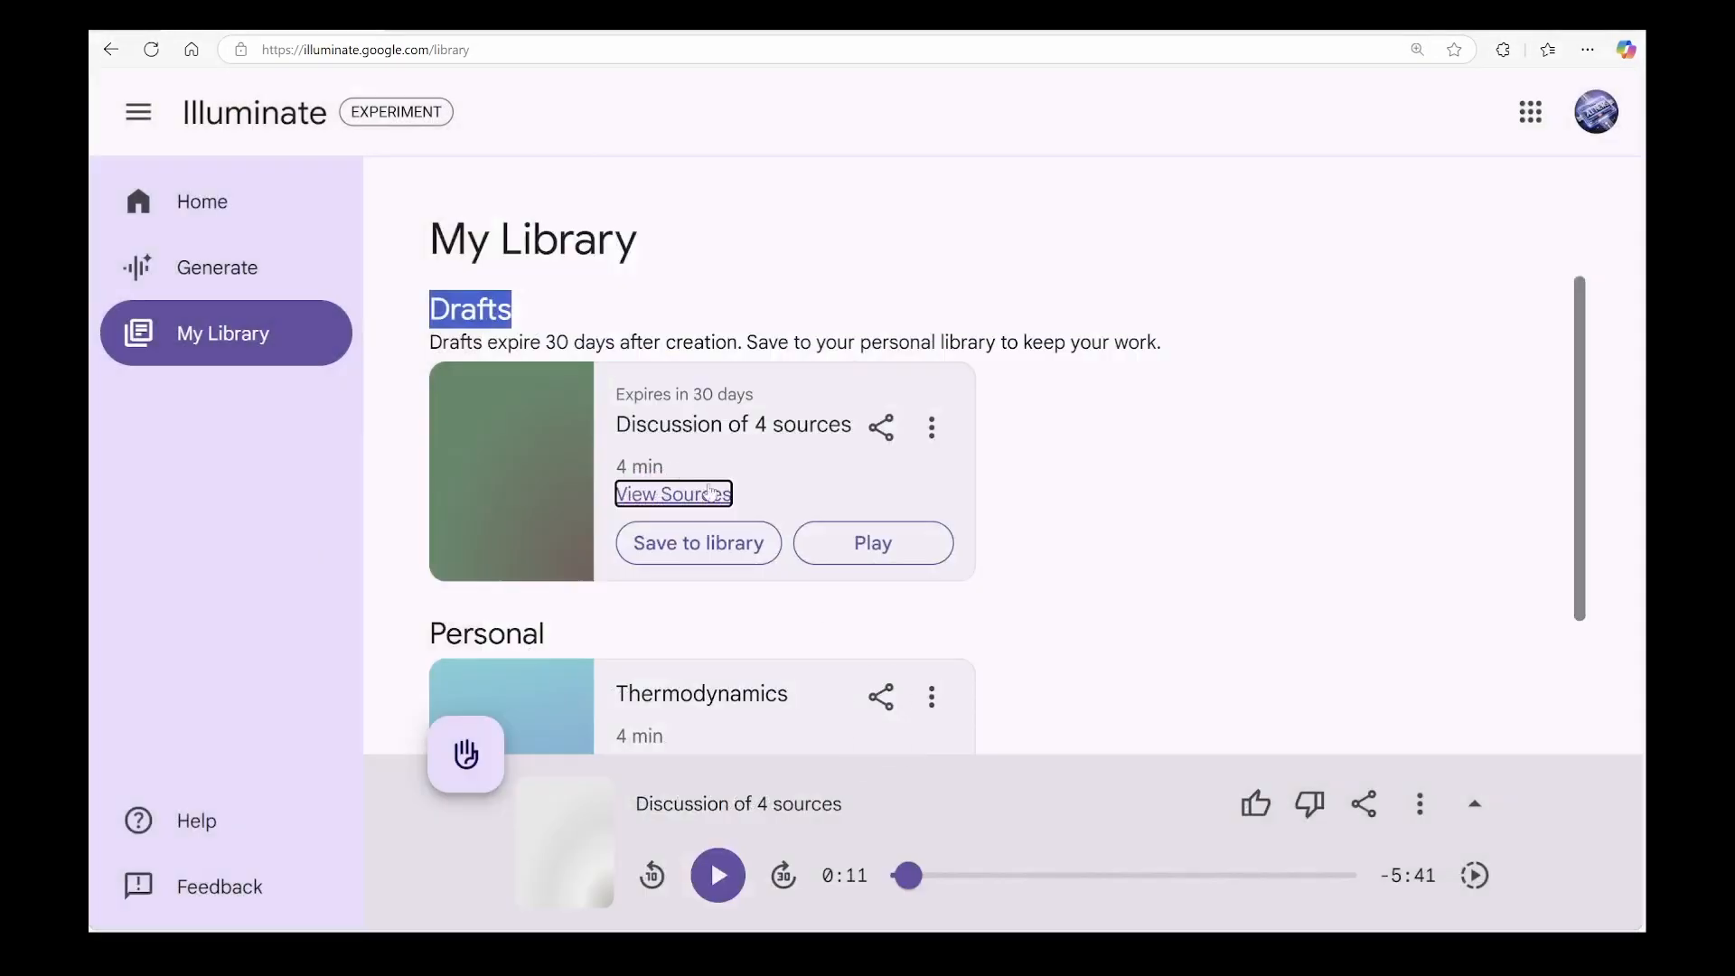
key("ctrl+minus")
key("ctrl+minus")
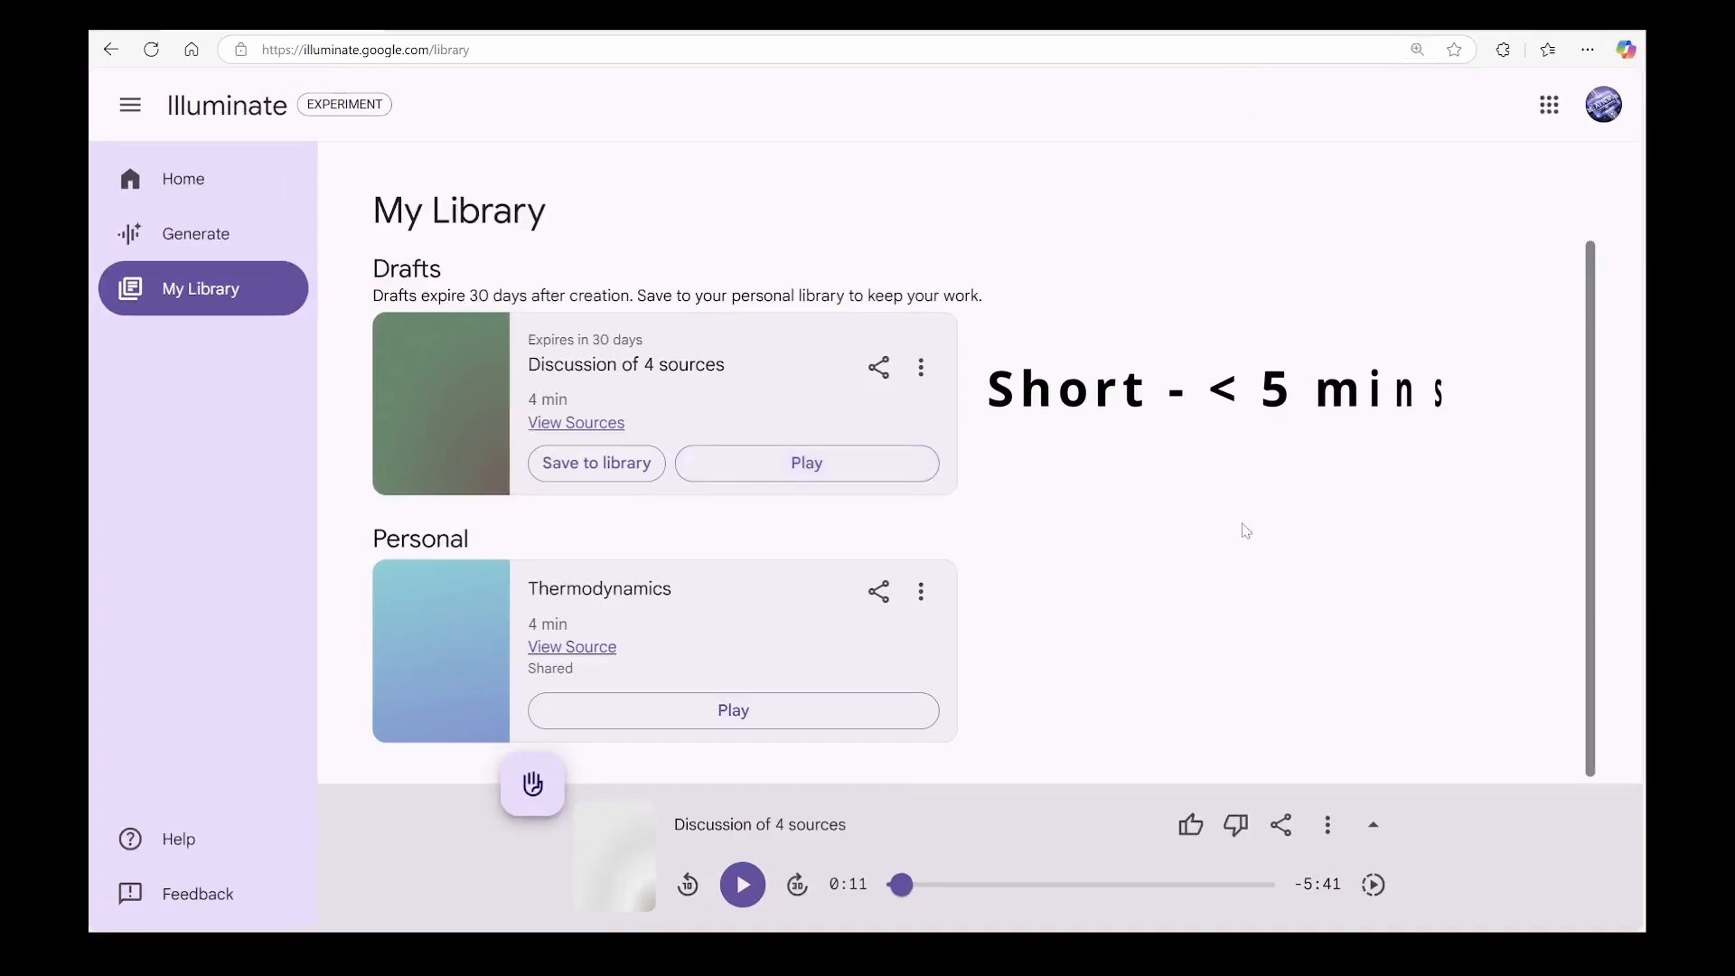
scroll(1245, 531, "down", 1)
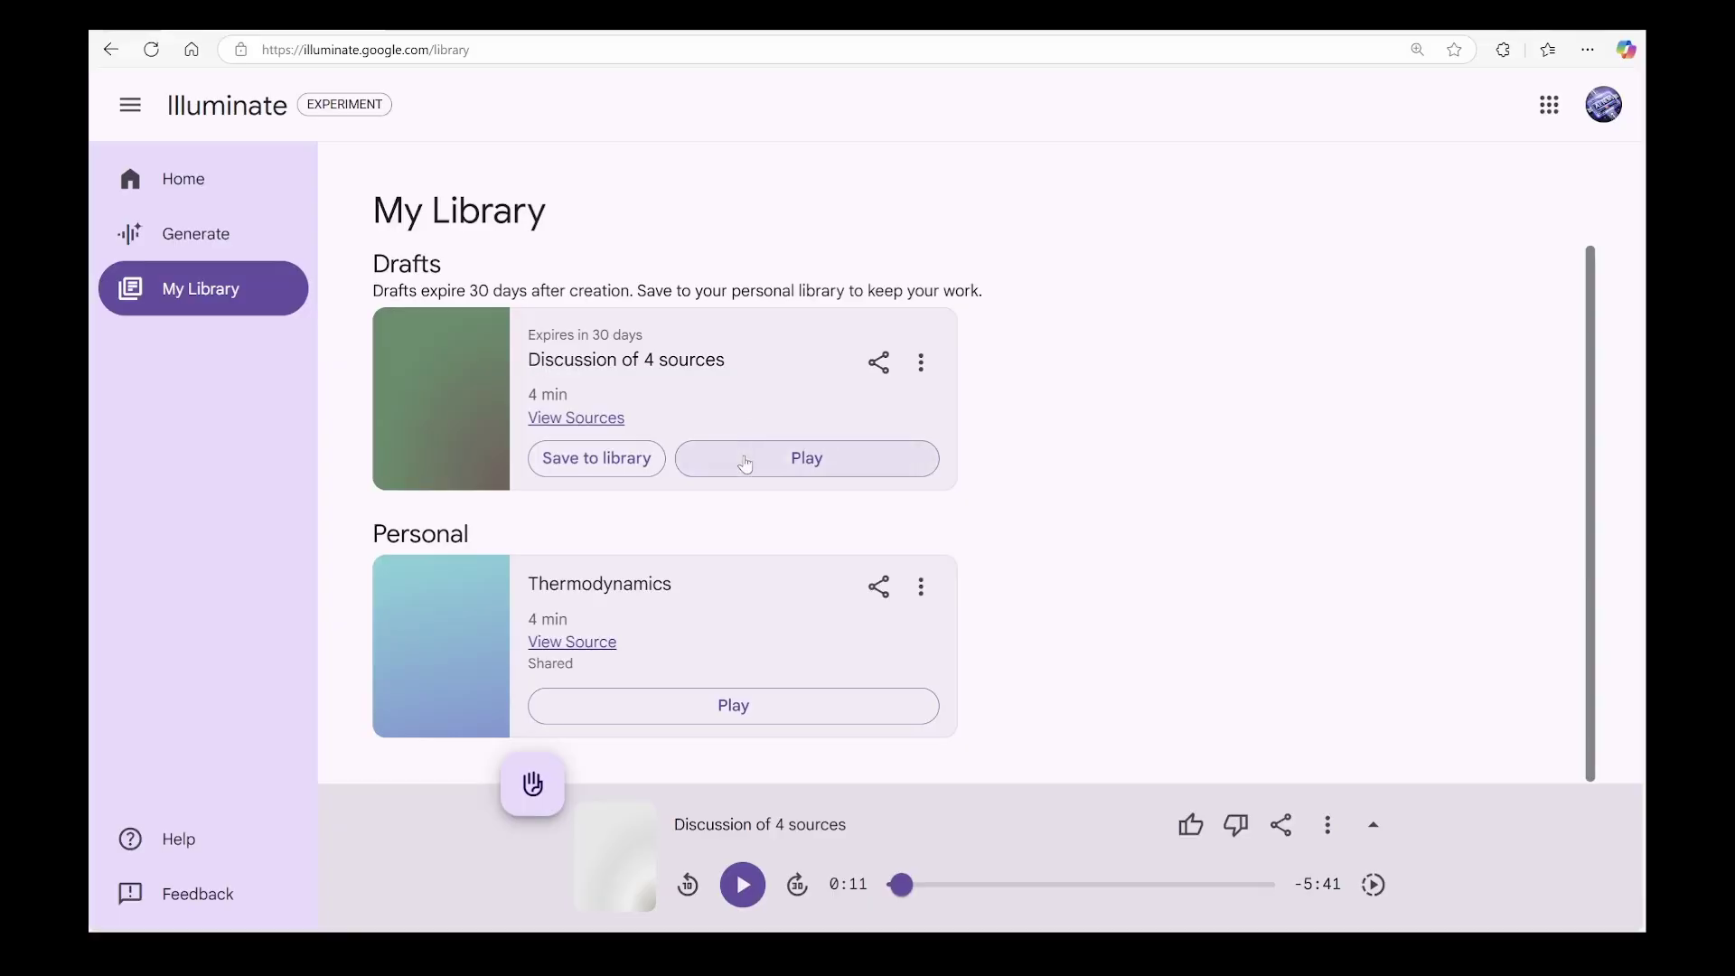
- Play the four-source Bitcoin and quantum computing draft
left_click(746, 458)
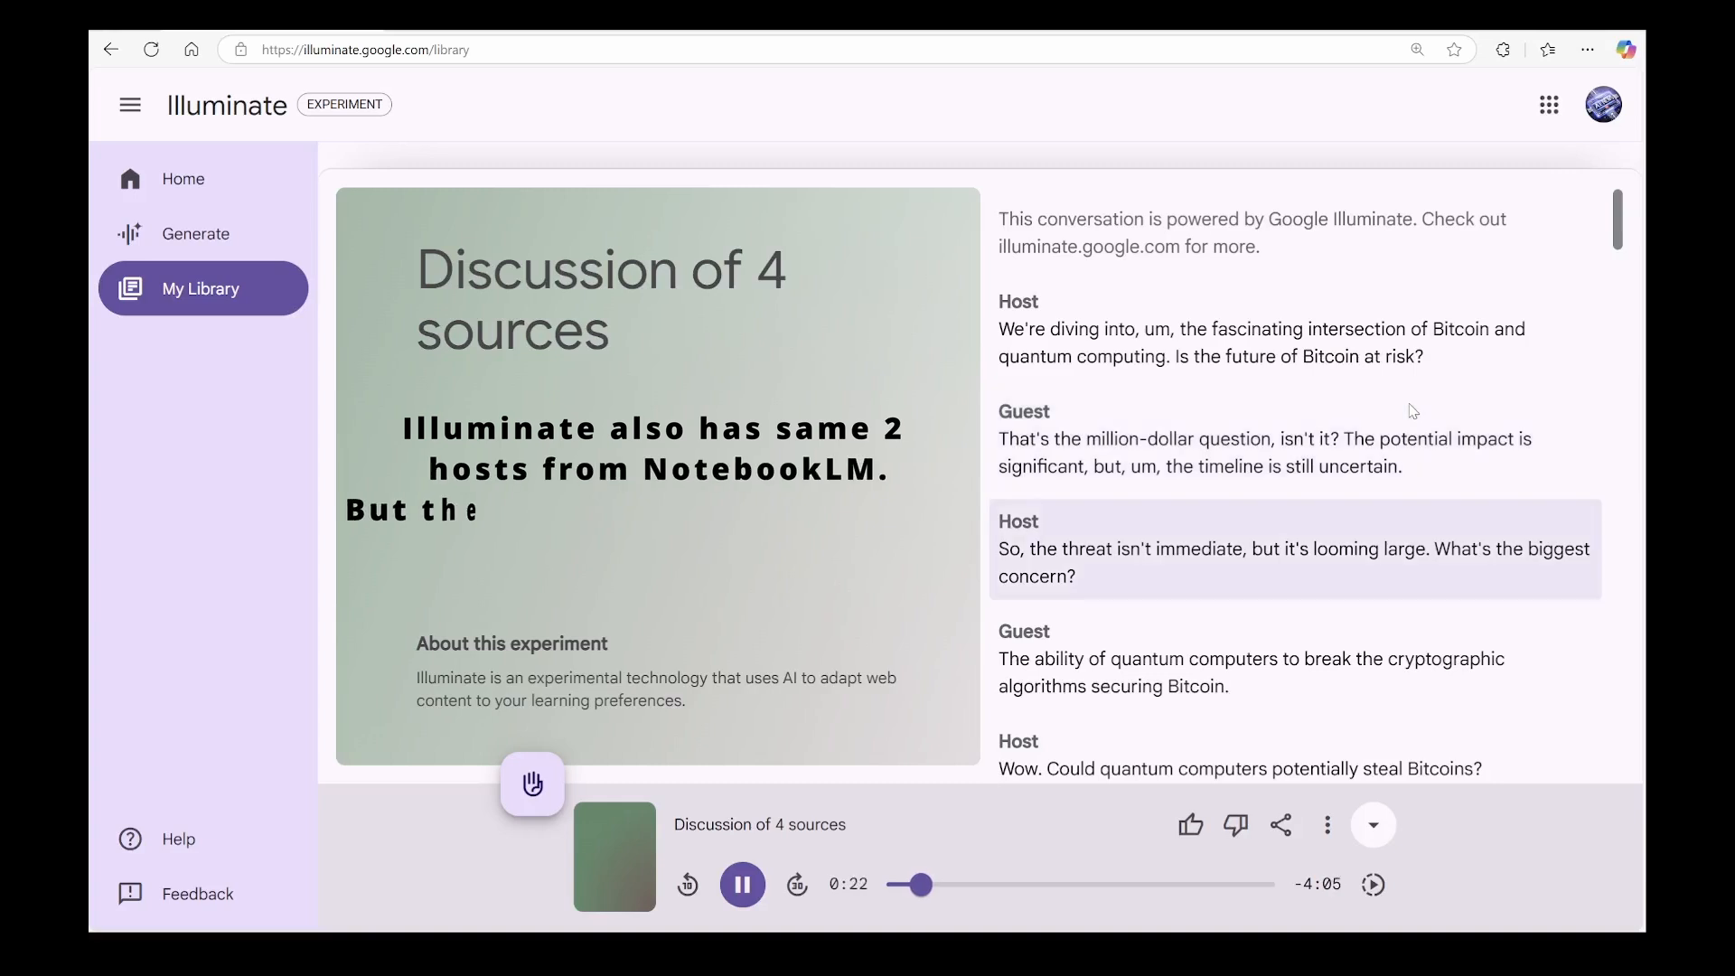
scroll(1410, 410, "down", 1)
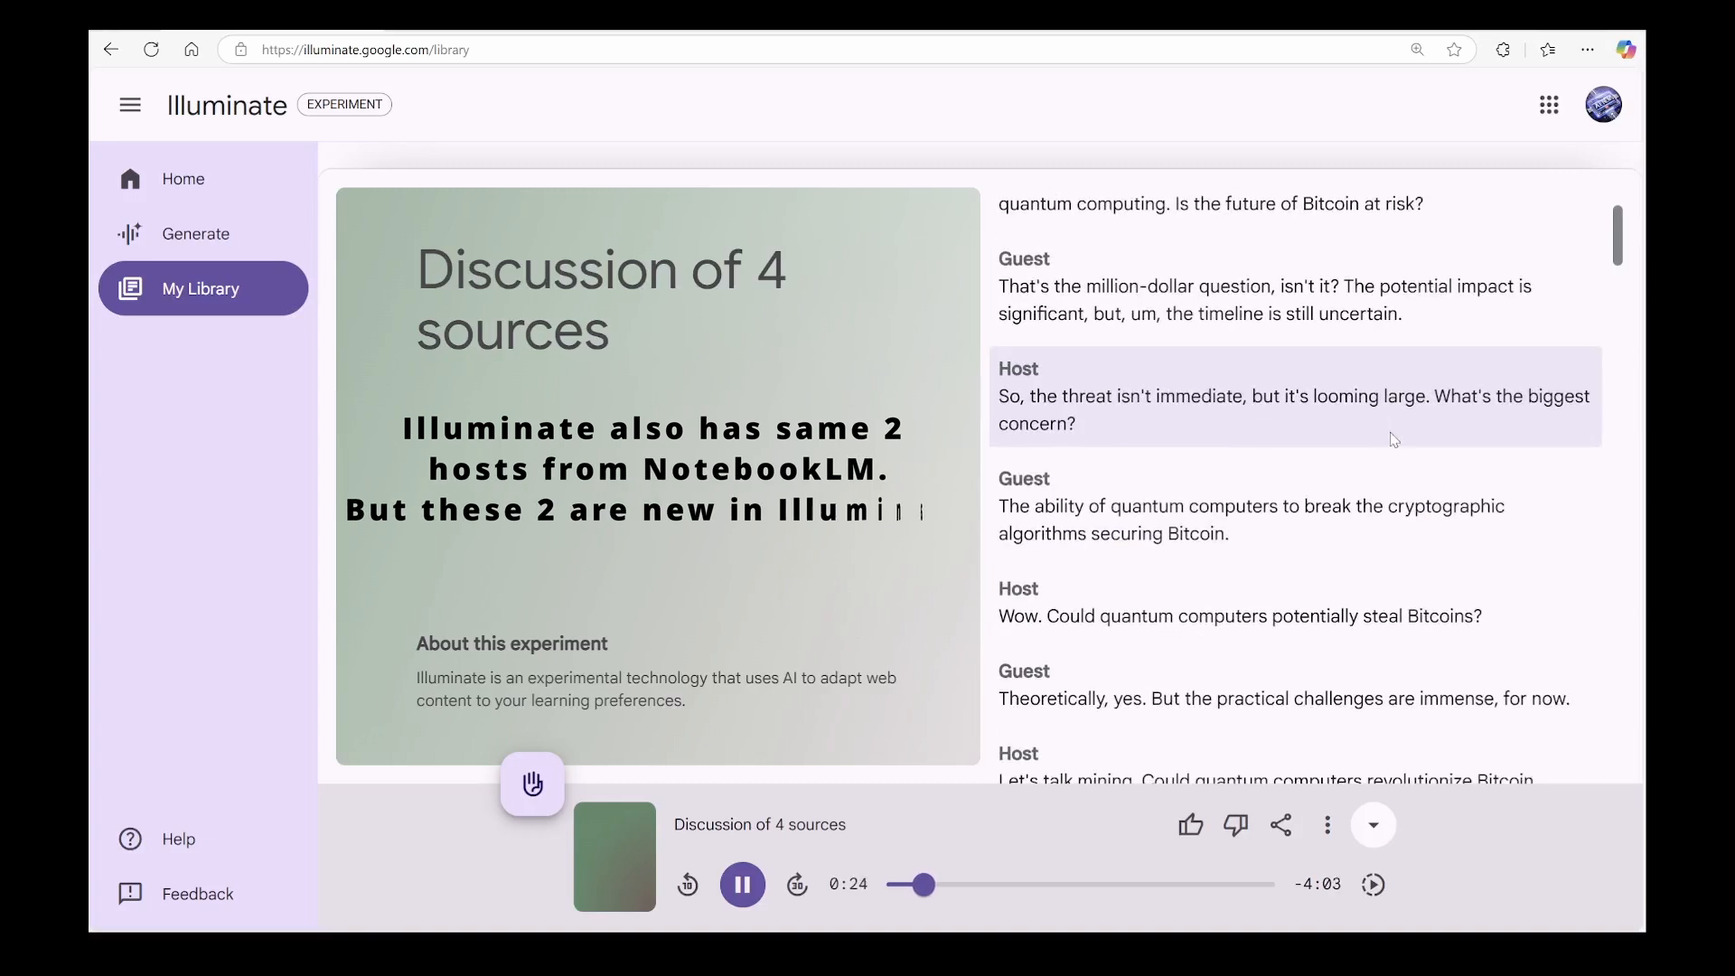
scroll(1391, 437, "down", 1)
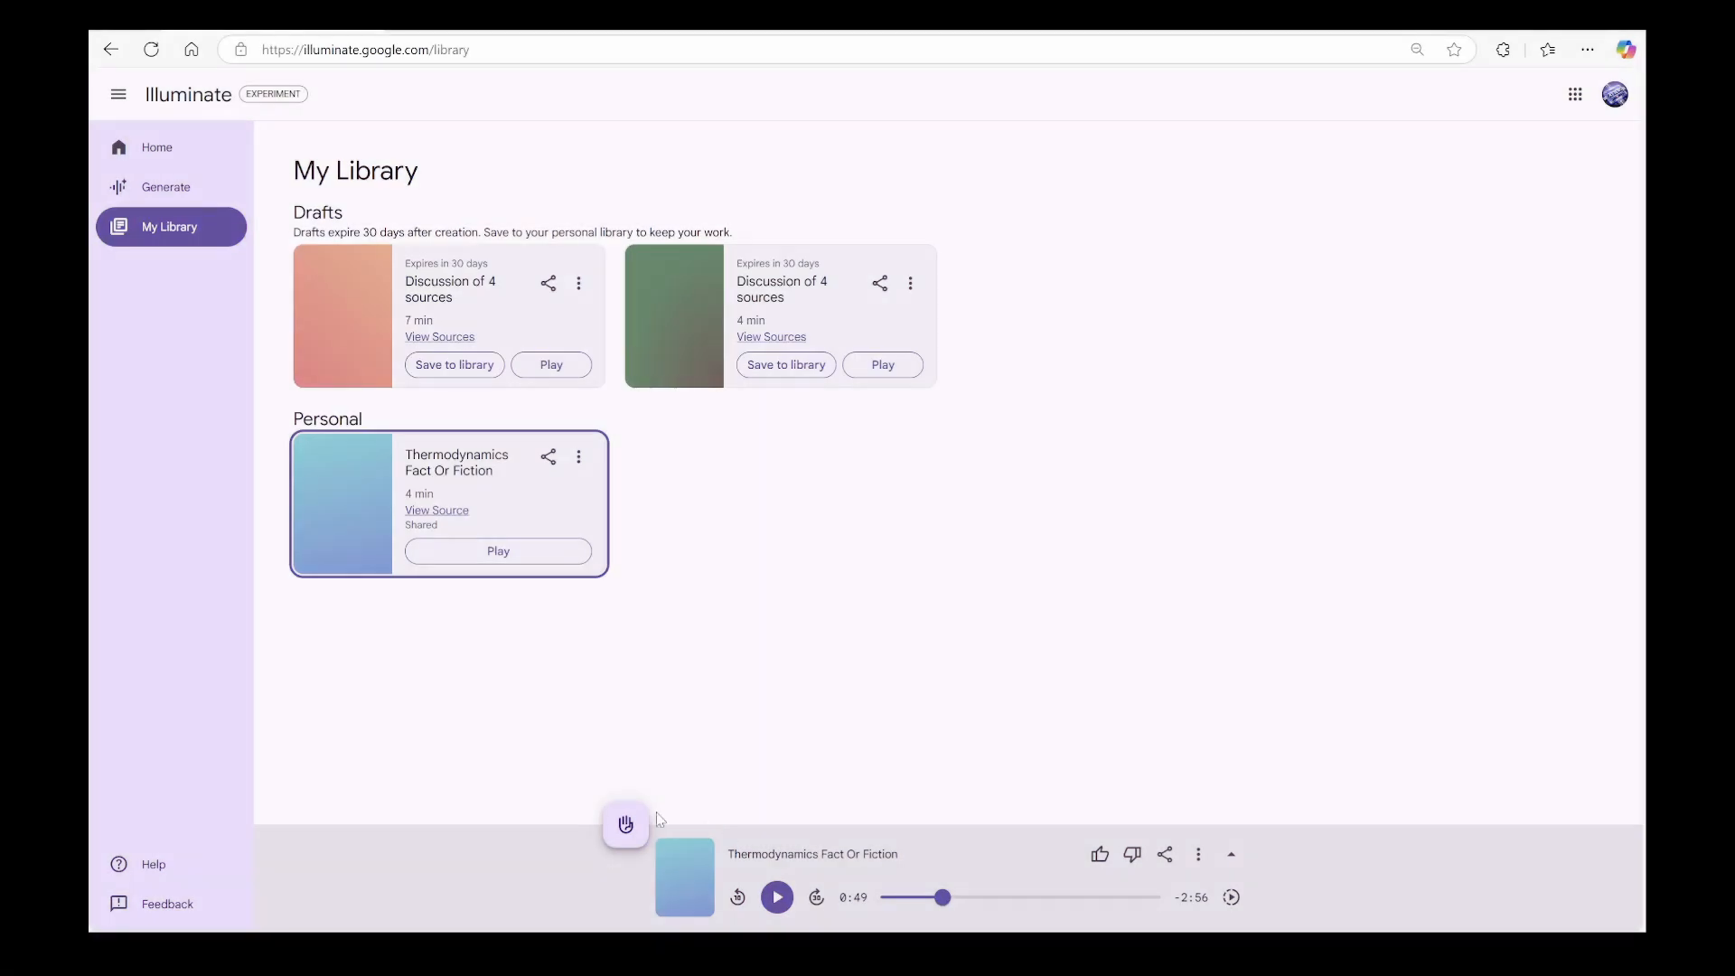
- Ask the Thermodynamics Q&A about thermodynamic potentials and entropy, then send 'Tell me more!'
left_click(624, 824)
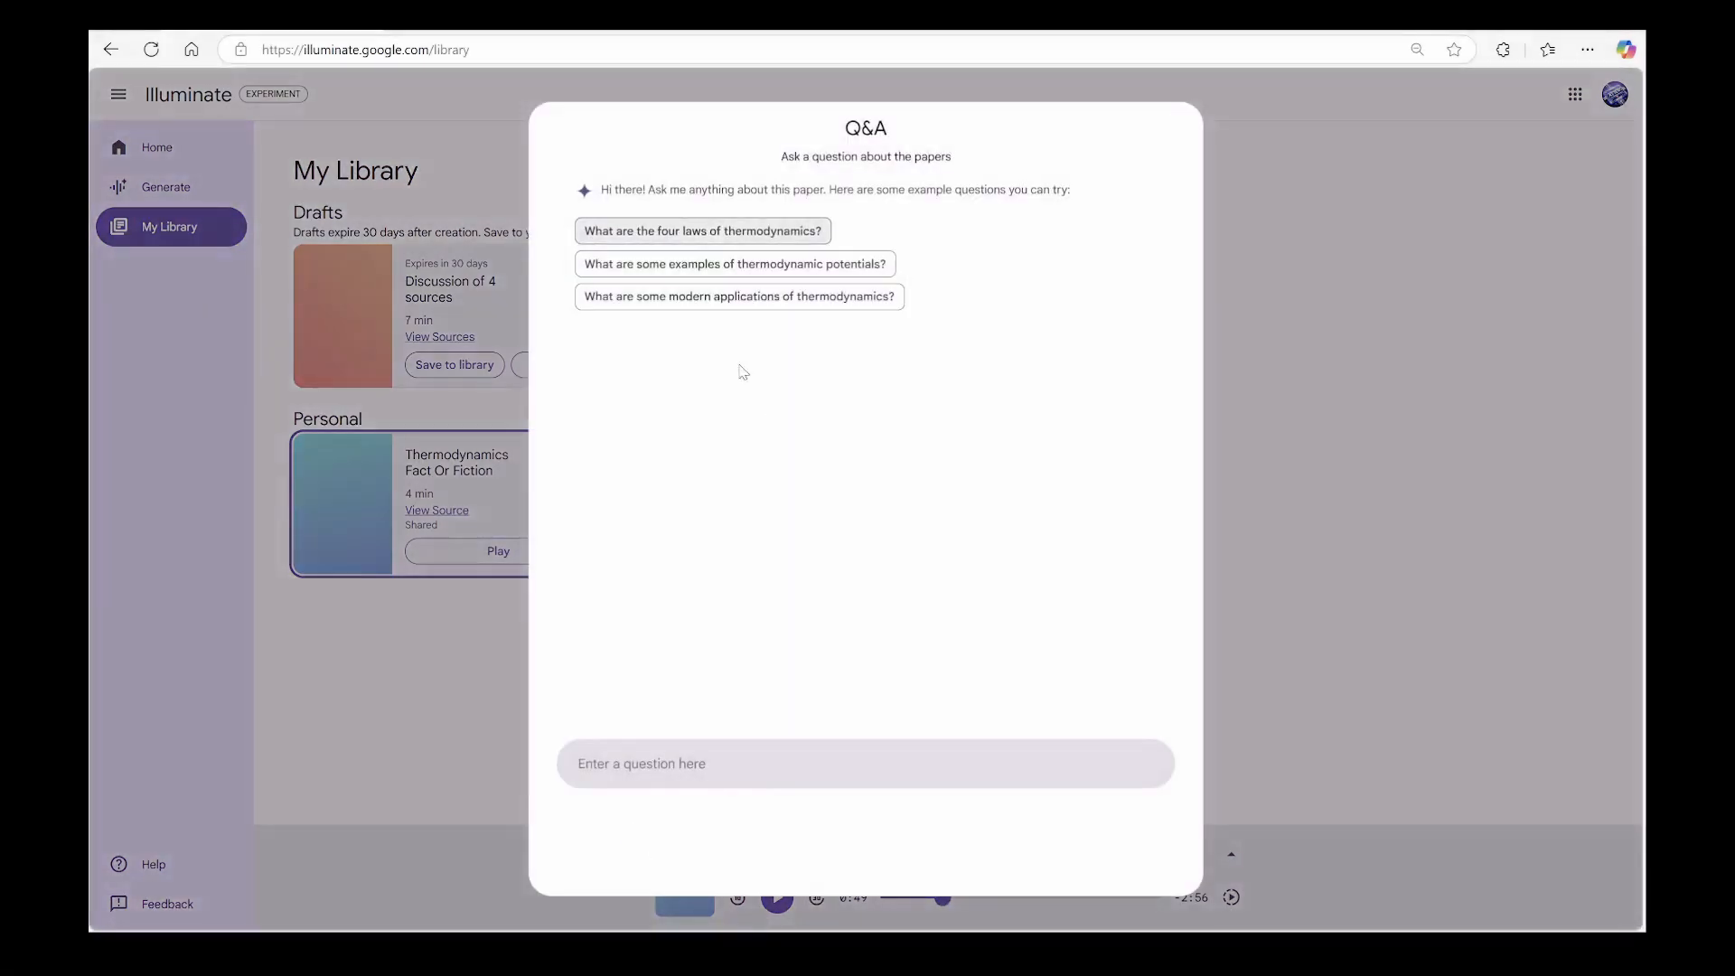
left_click(738, 264)
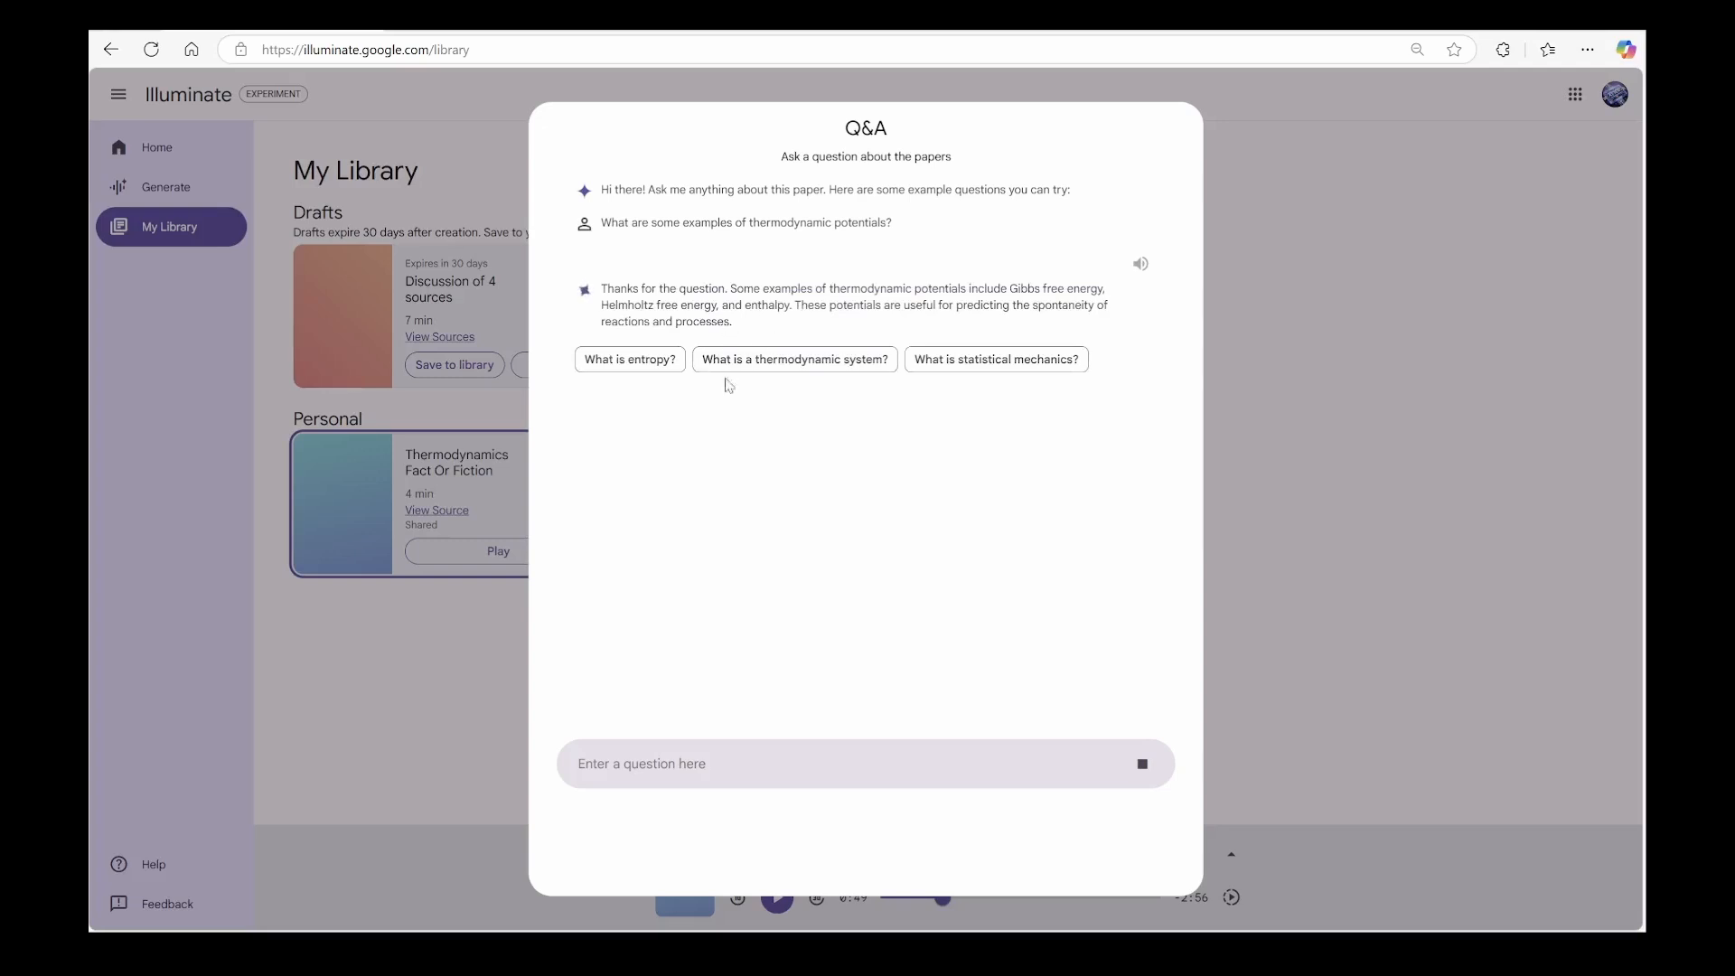
left_click(648, 360)
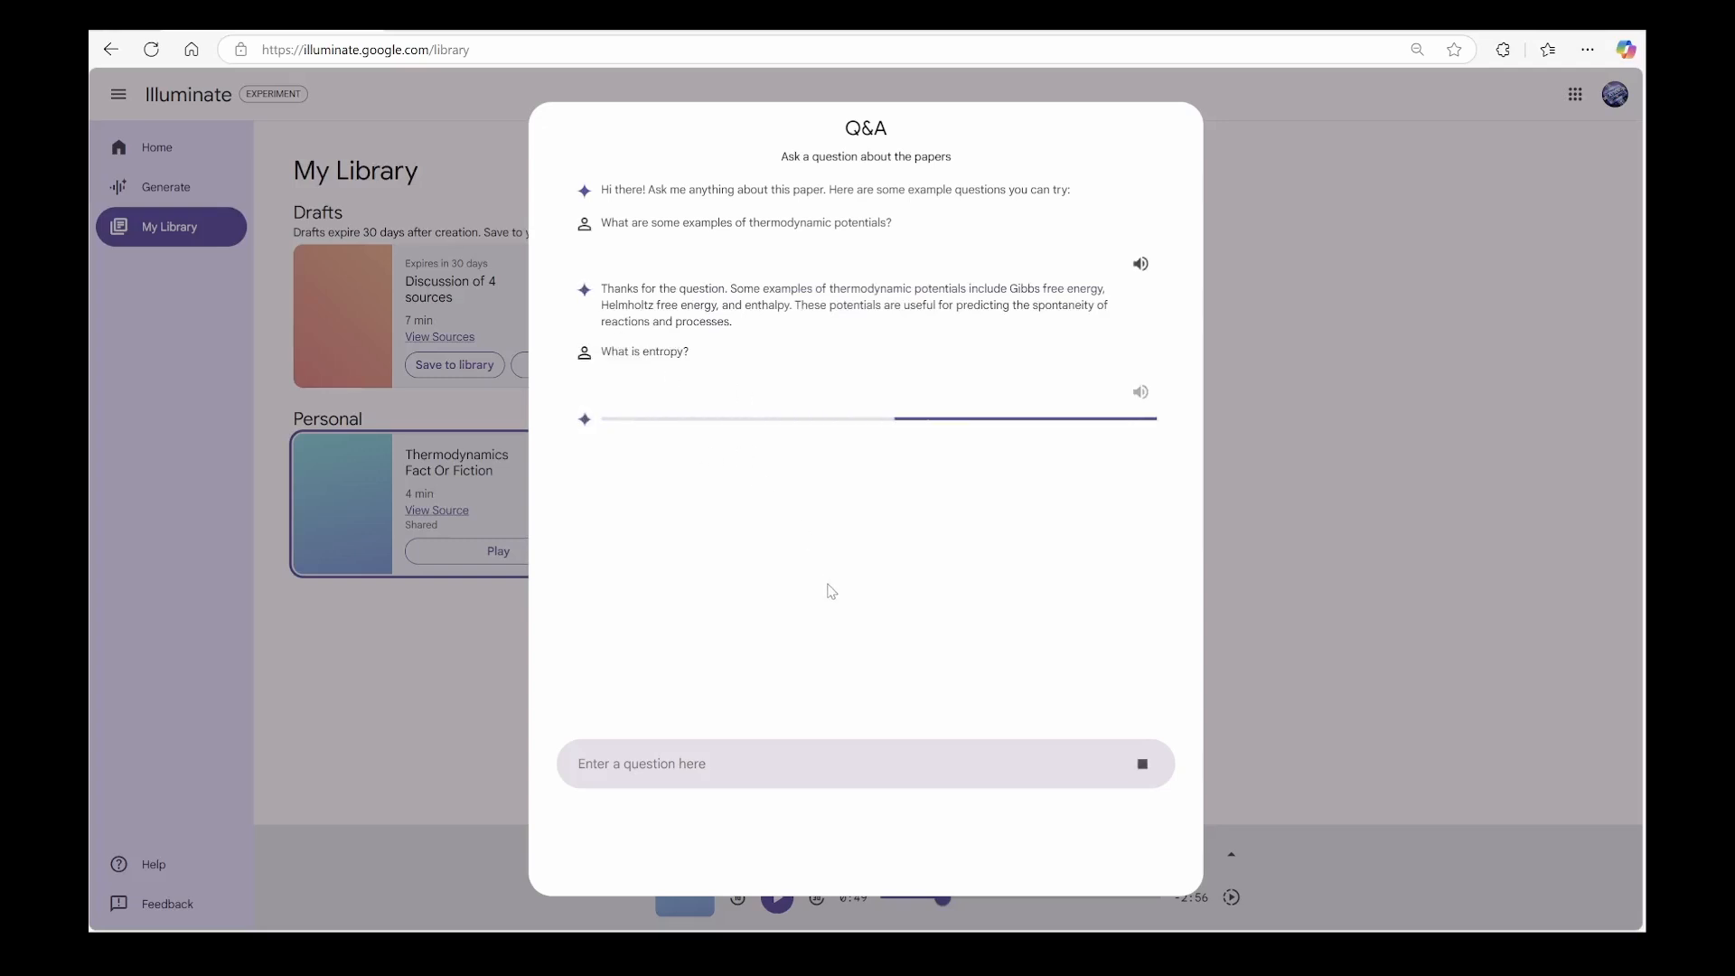
left_click(690, 769)
type("Tell me more")
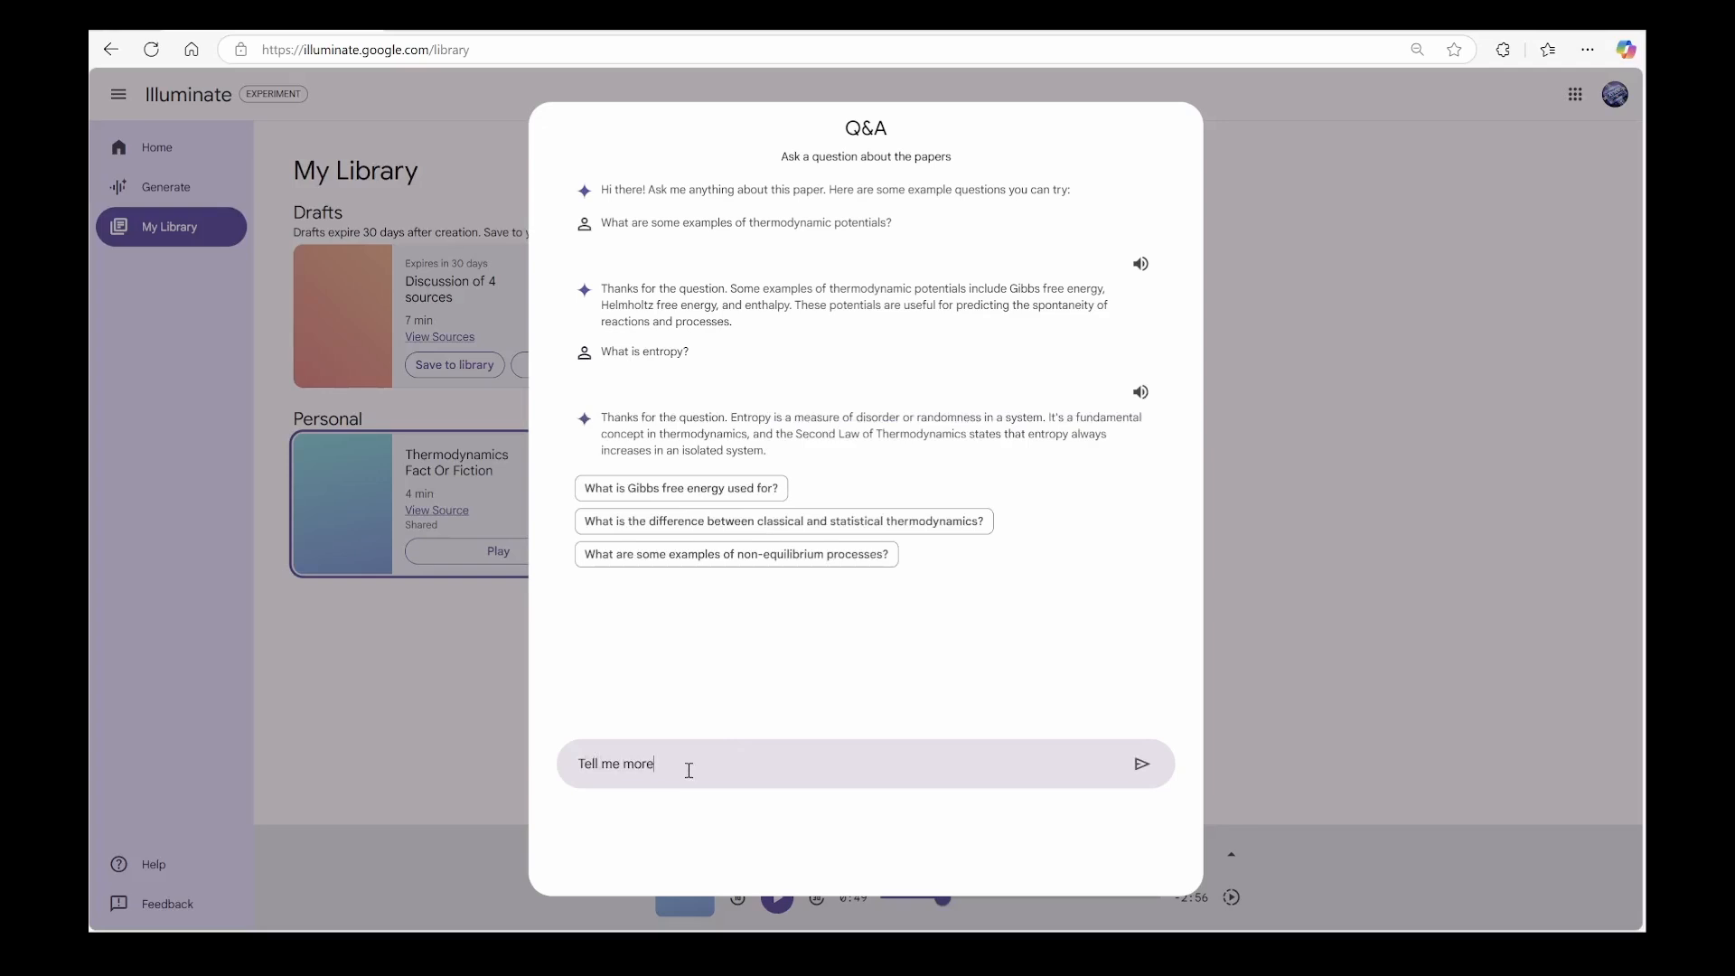
type("!")
key("Return")
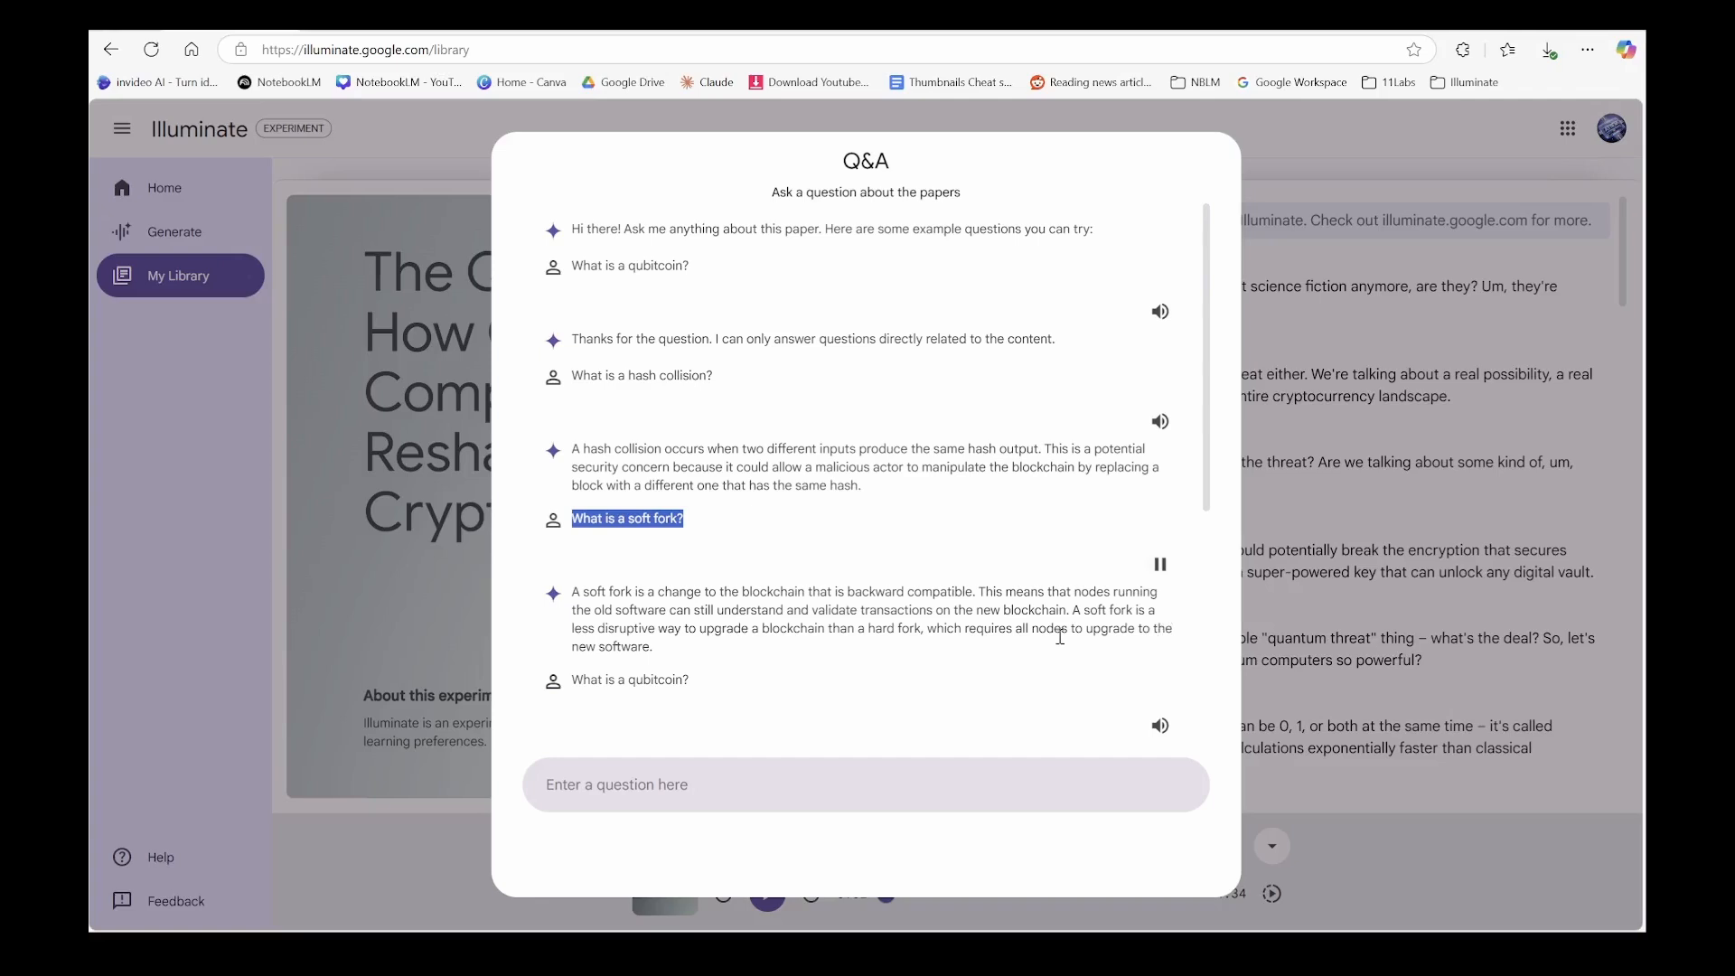
scroll(1061, 636, "down", 1)
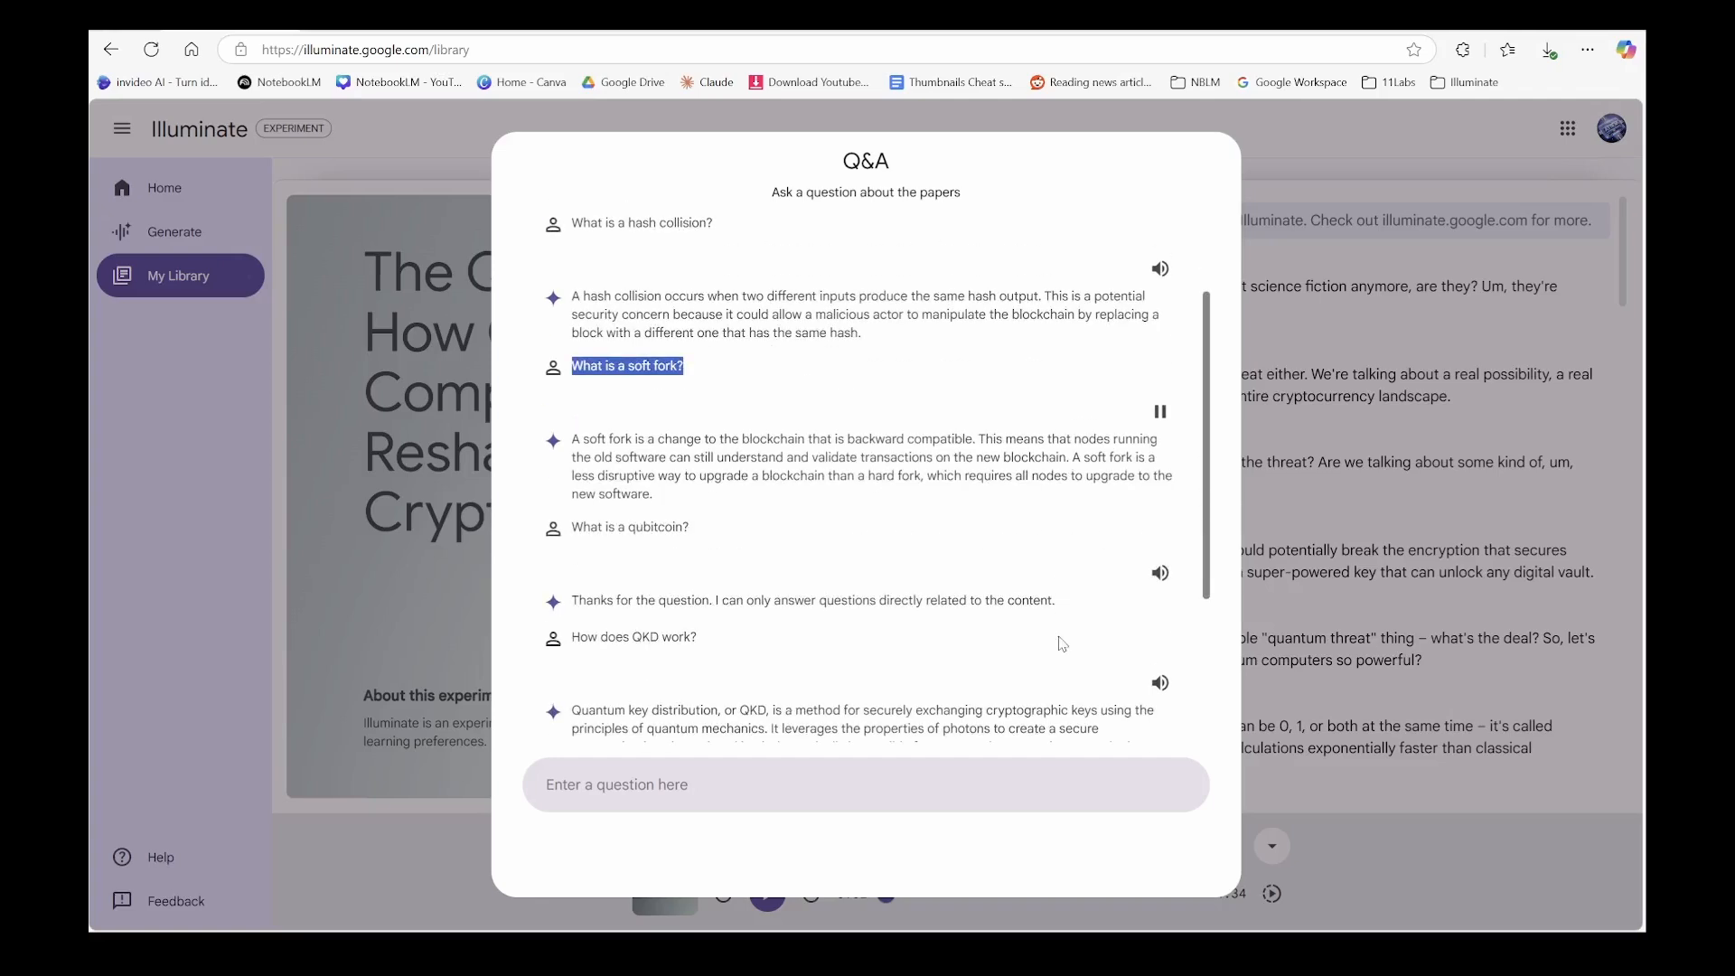
- Have the qubitcoin and QKD answers read aloud in the blockchain Q&A
triple_click(577, 529)
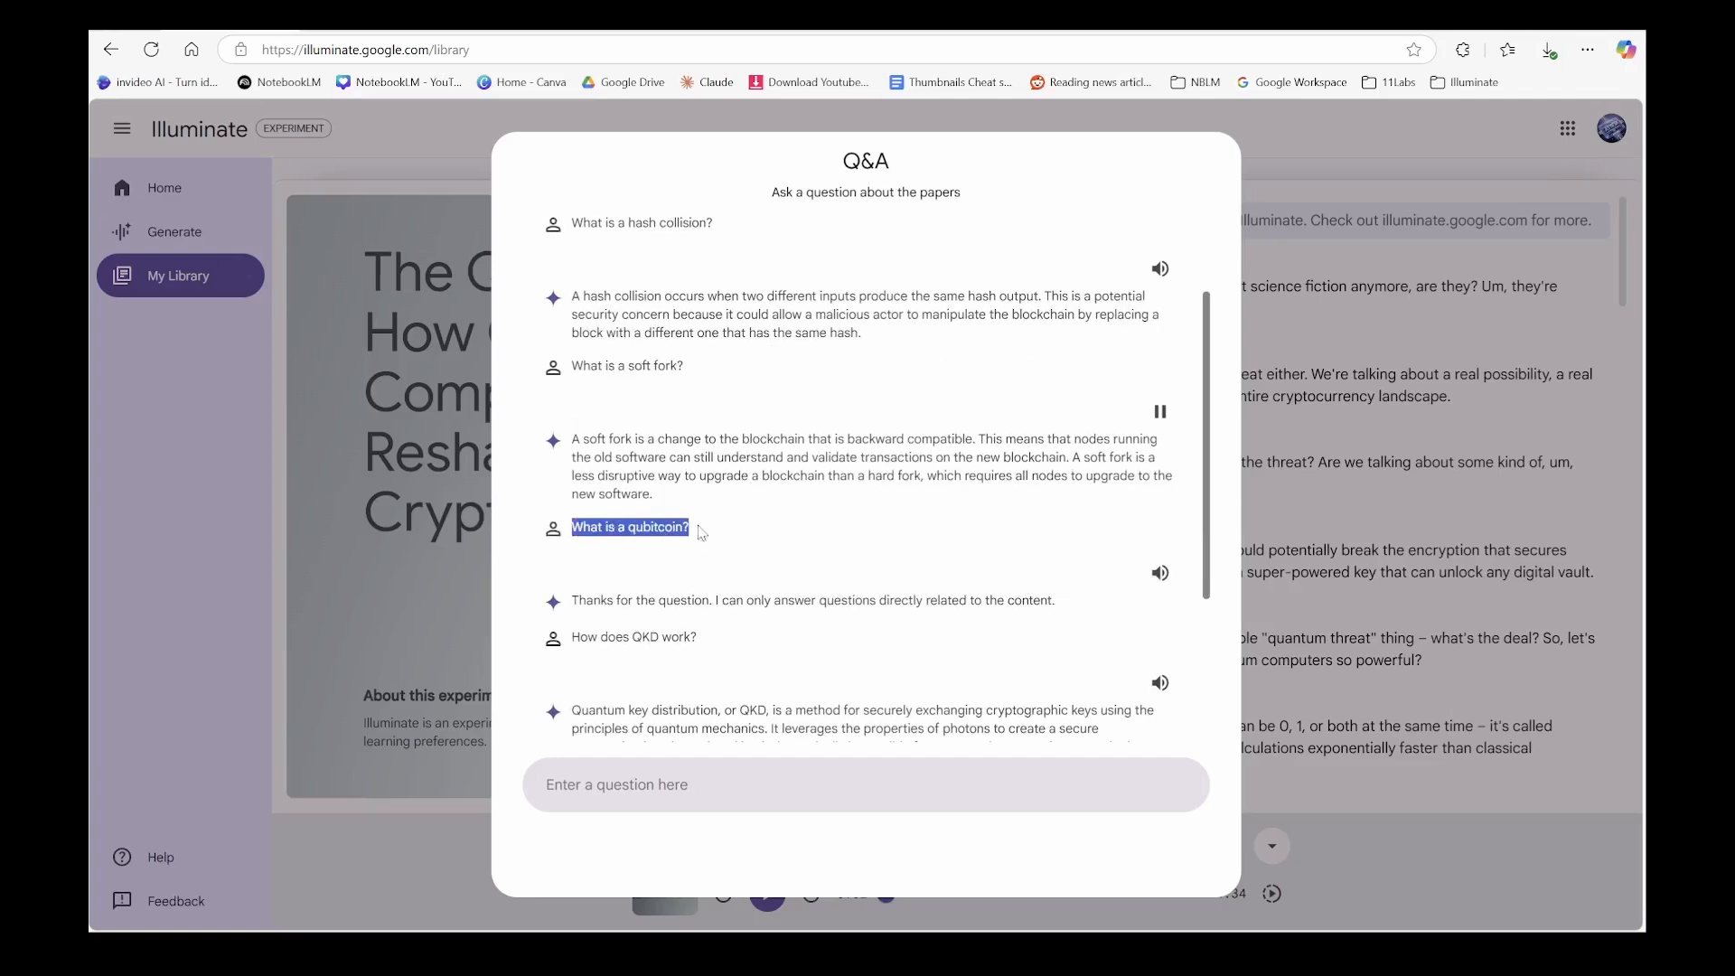
left_click(1159, 573)
scroll(1041, 582, "down", 1)
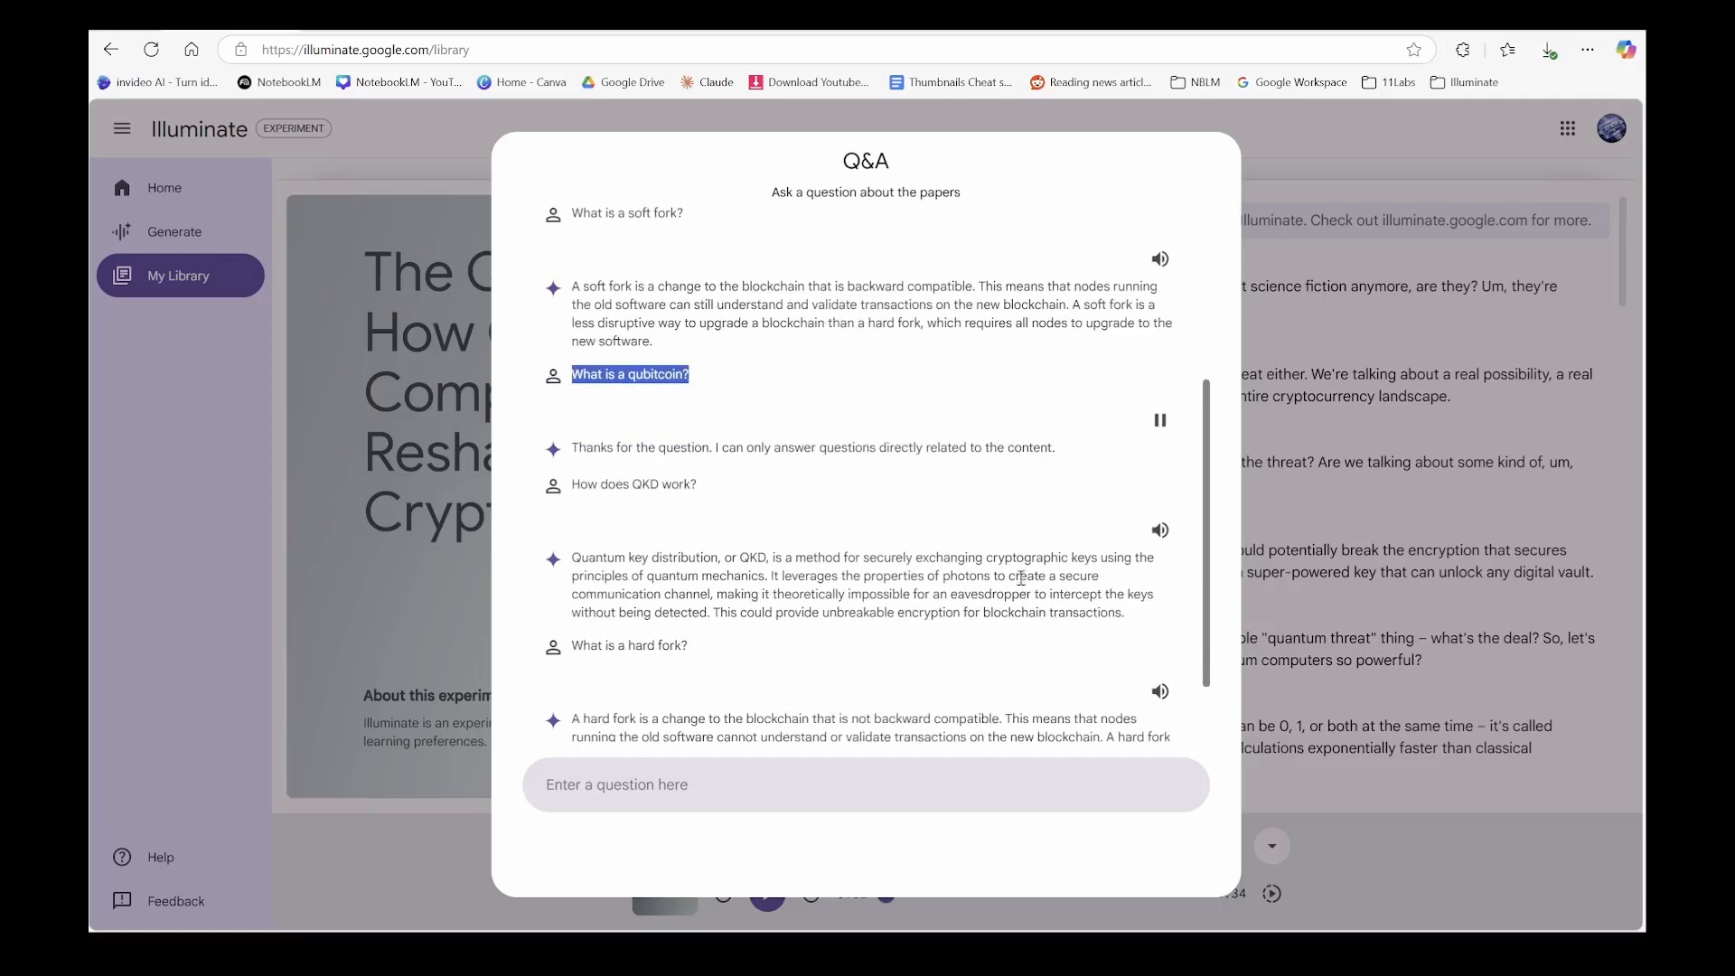
triple_click(594, 490)
left_click(1161, 537)
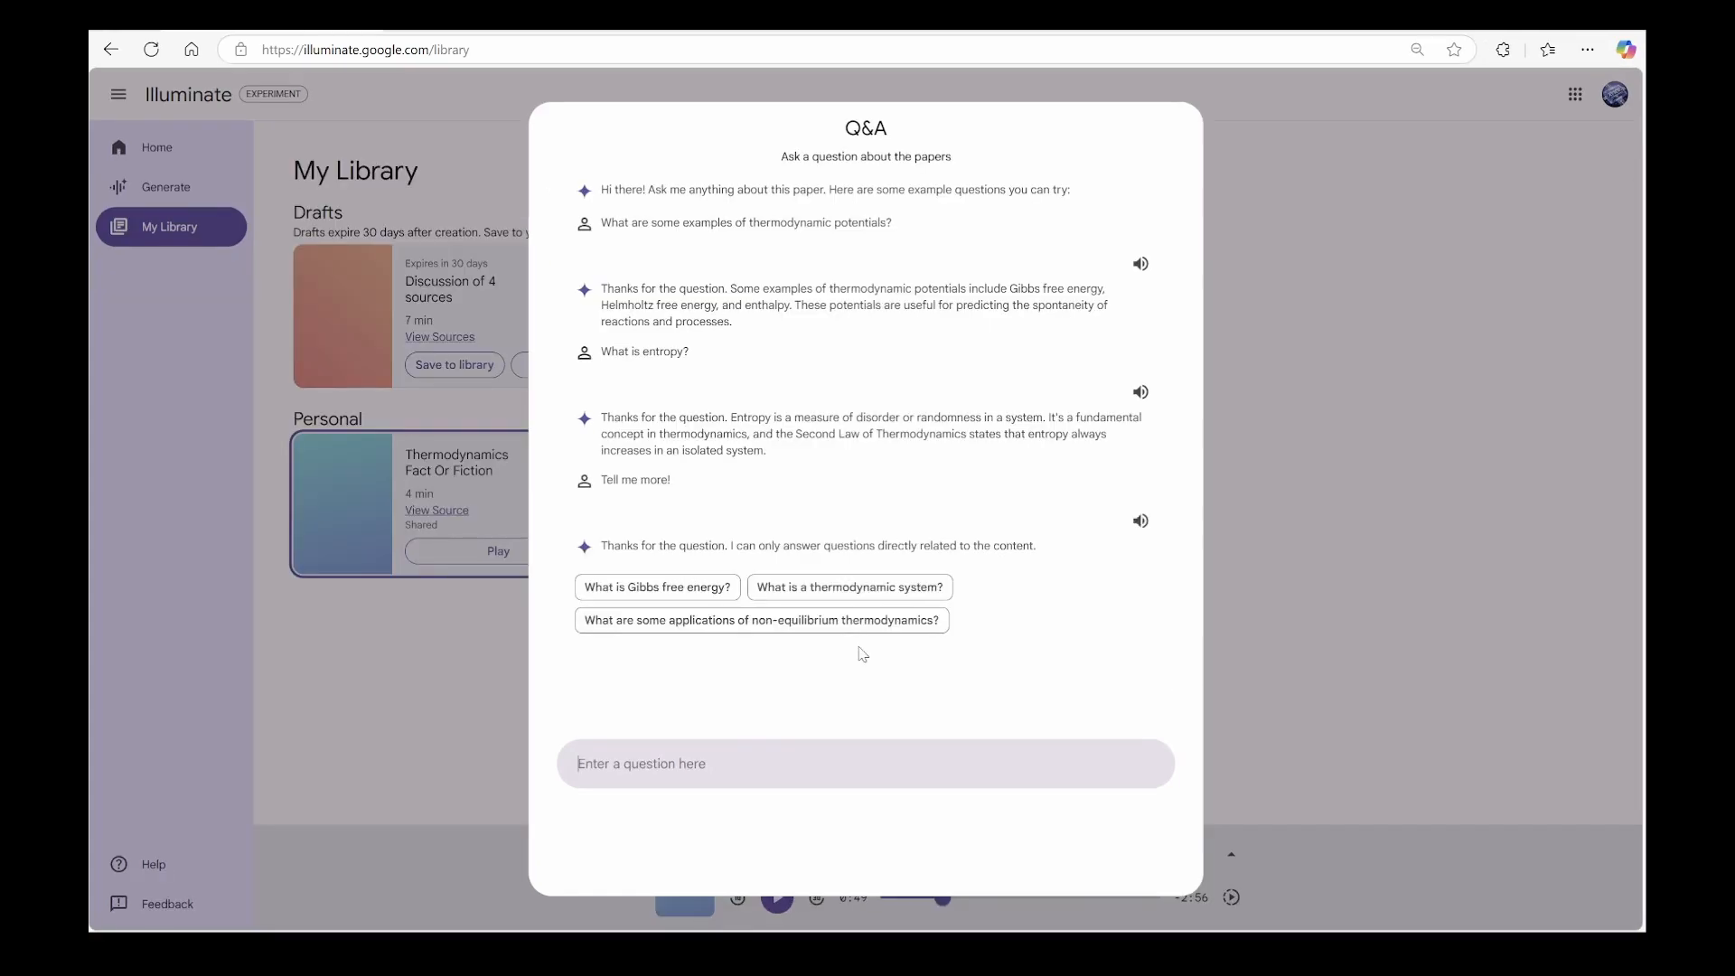
- Close the Q&A panel and review a draft's sources and generation info
left_click(1376, 383)
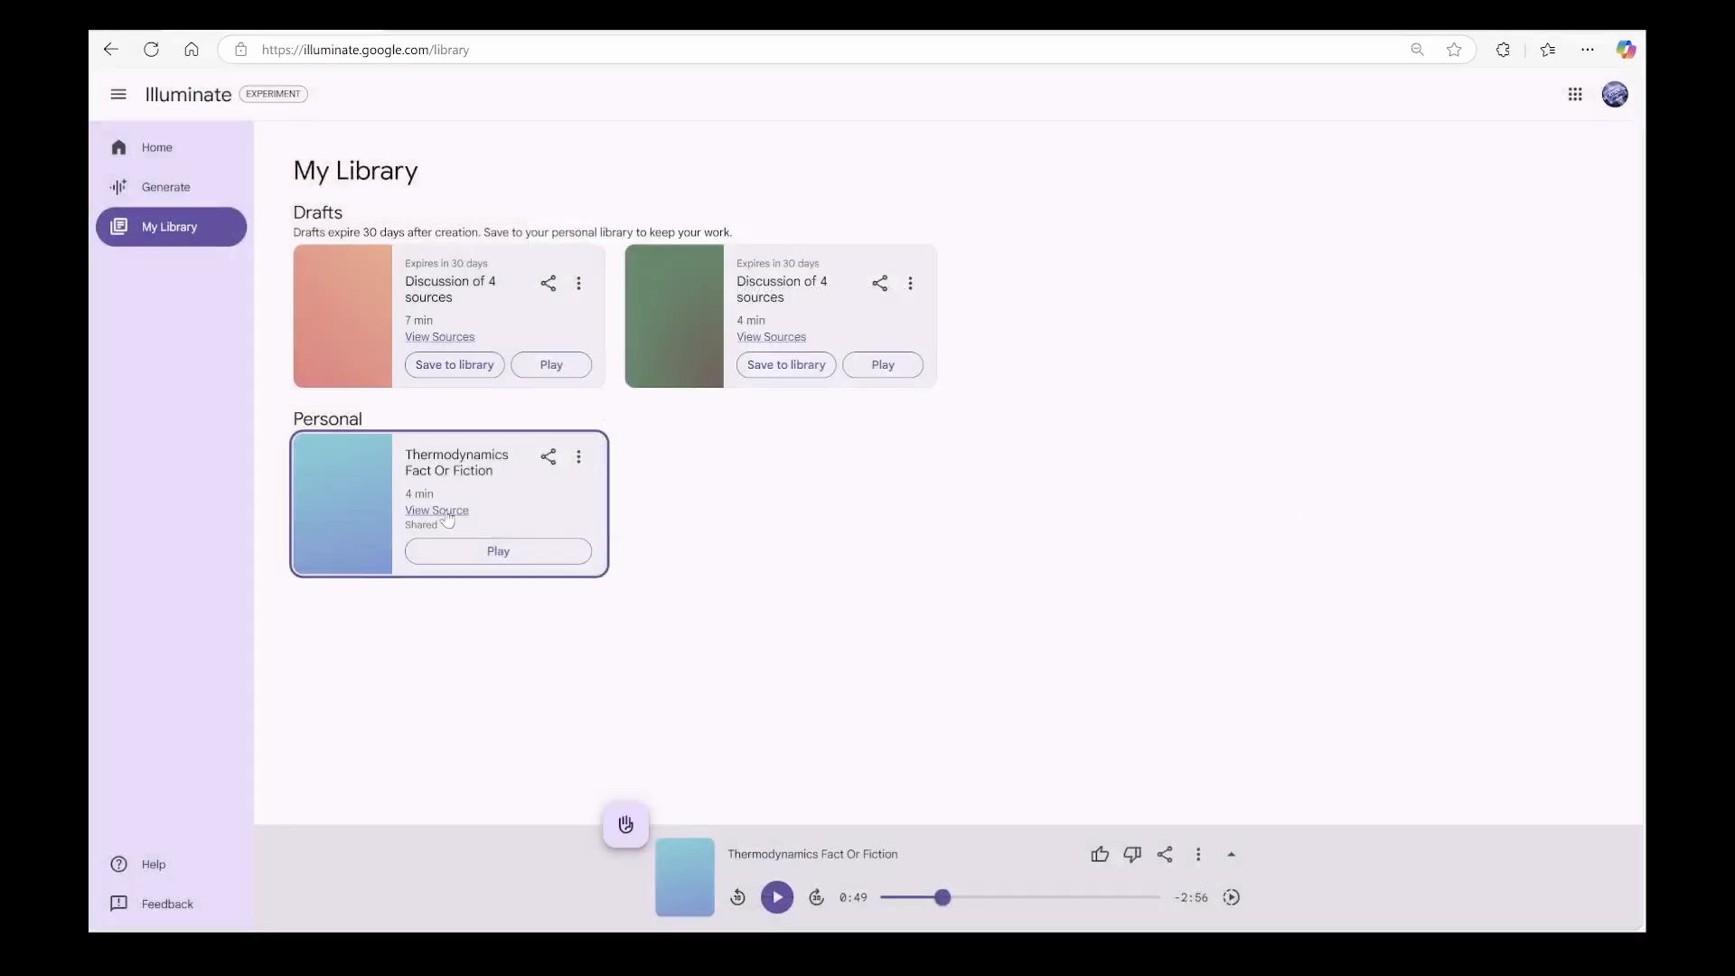
left_click(789, 346)
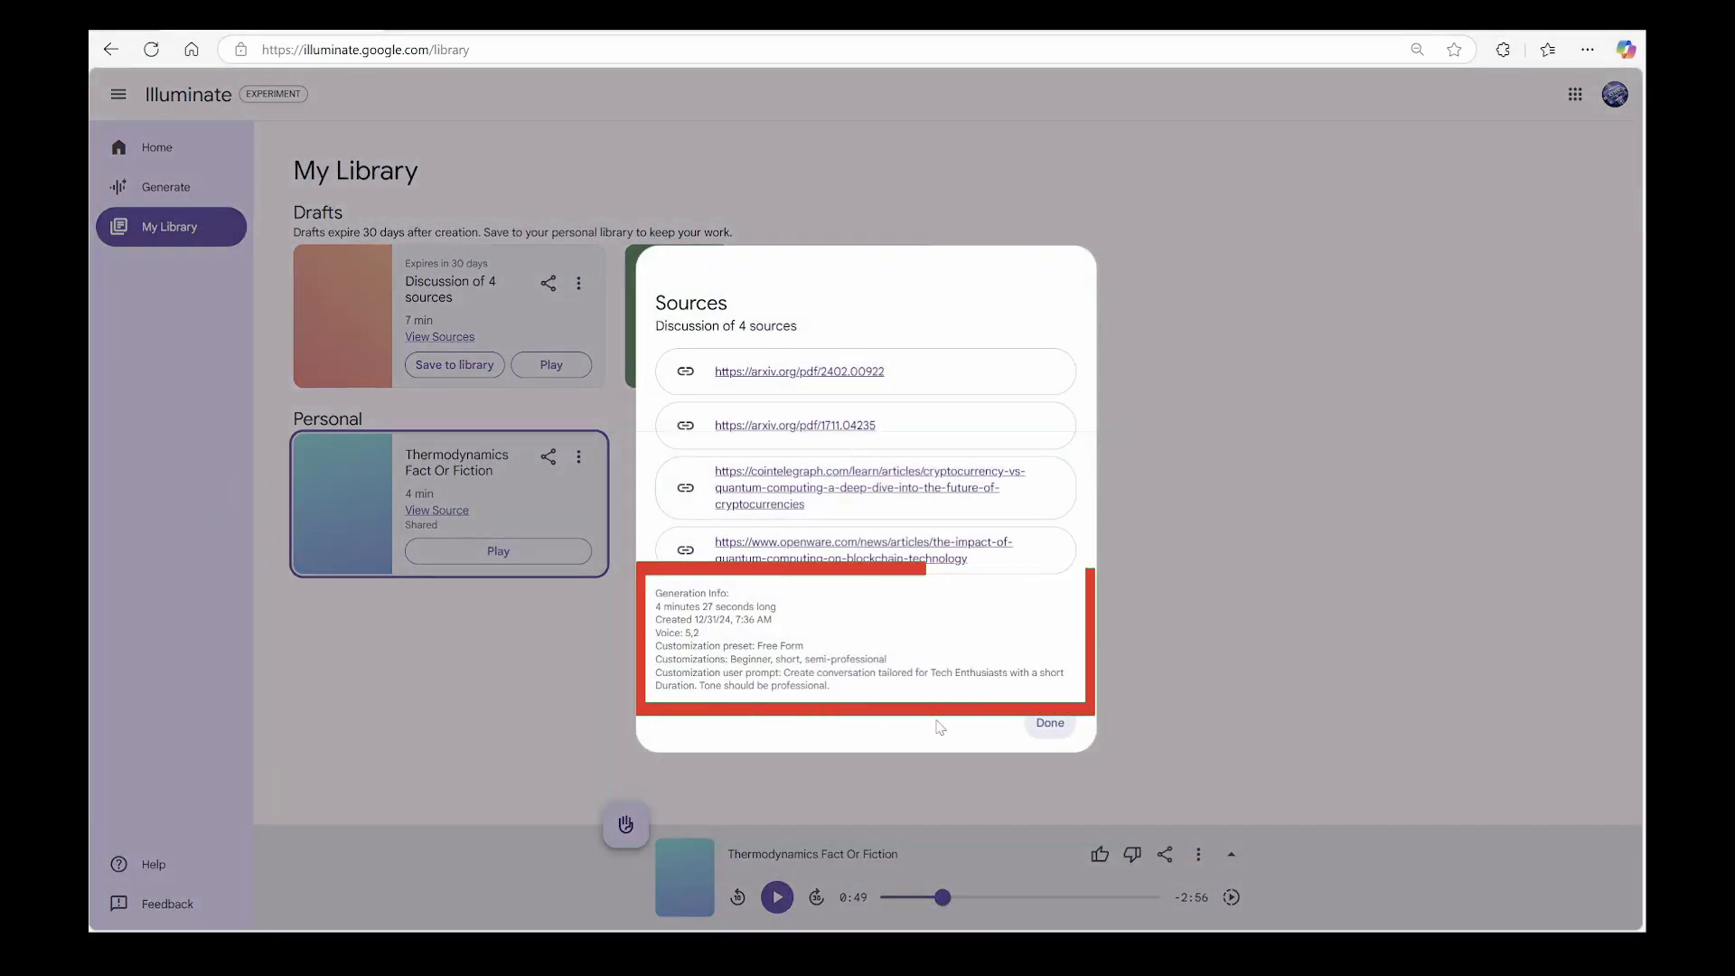
left_click(1062, 729)
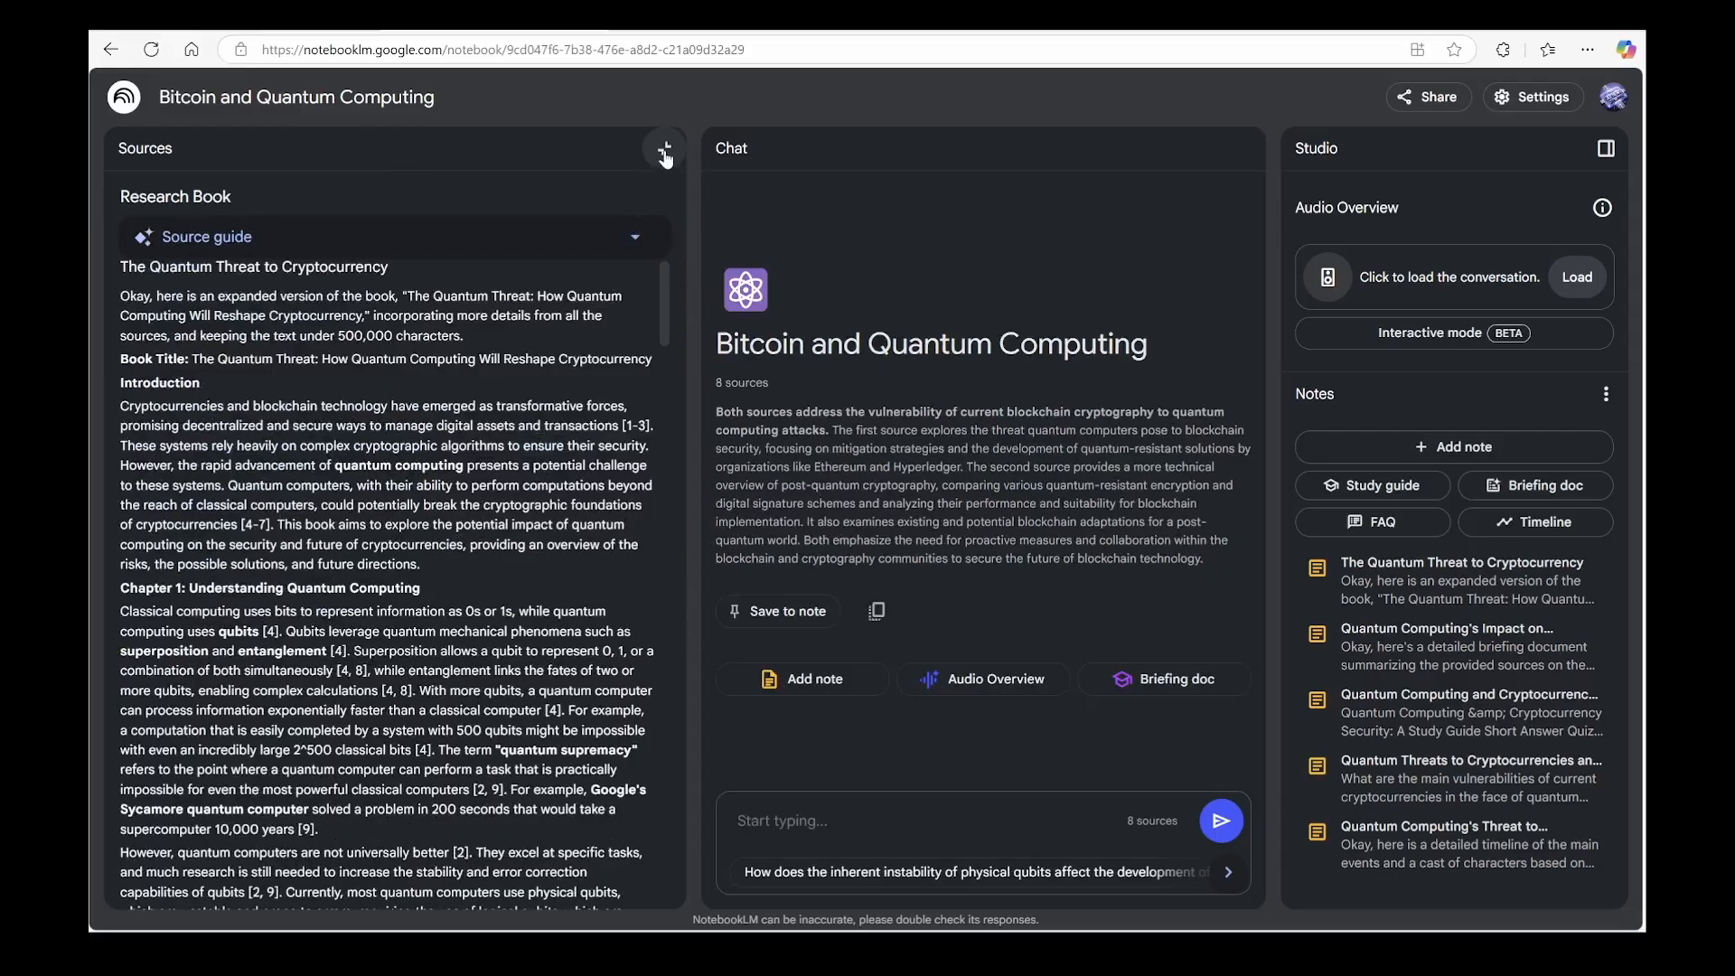
- Switch to the NotebookLM notebook holding the Research Book source
left_click(665, 149)
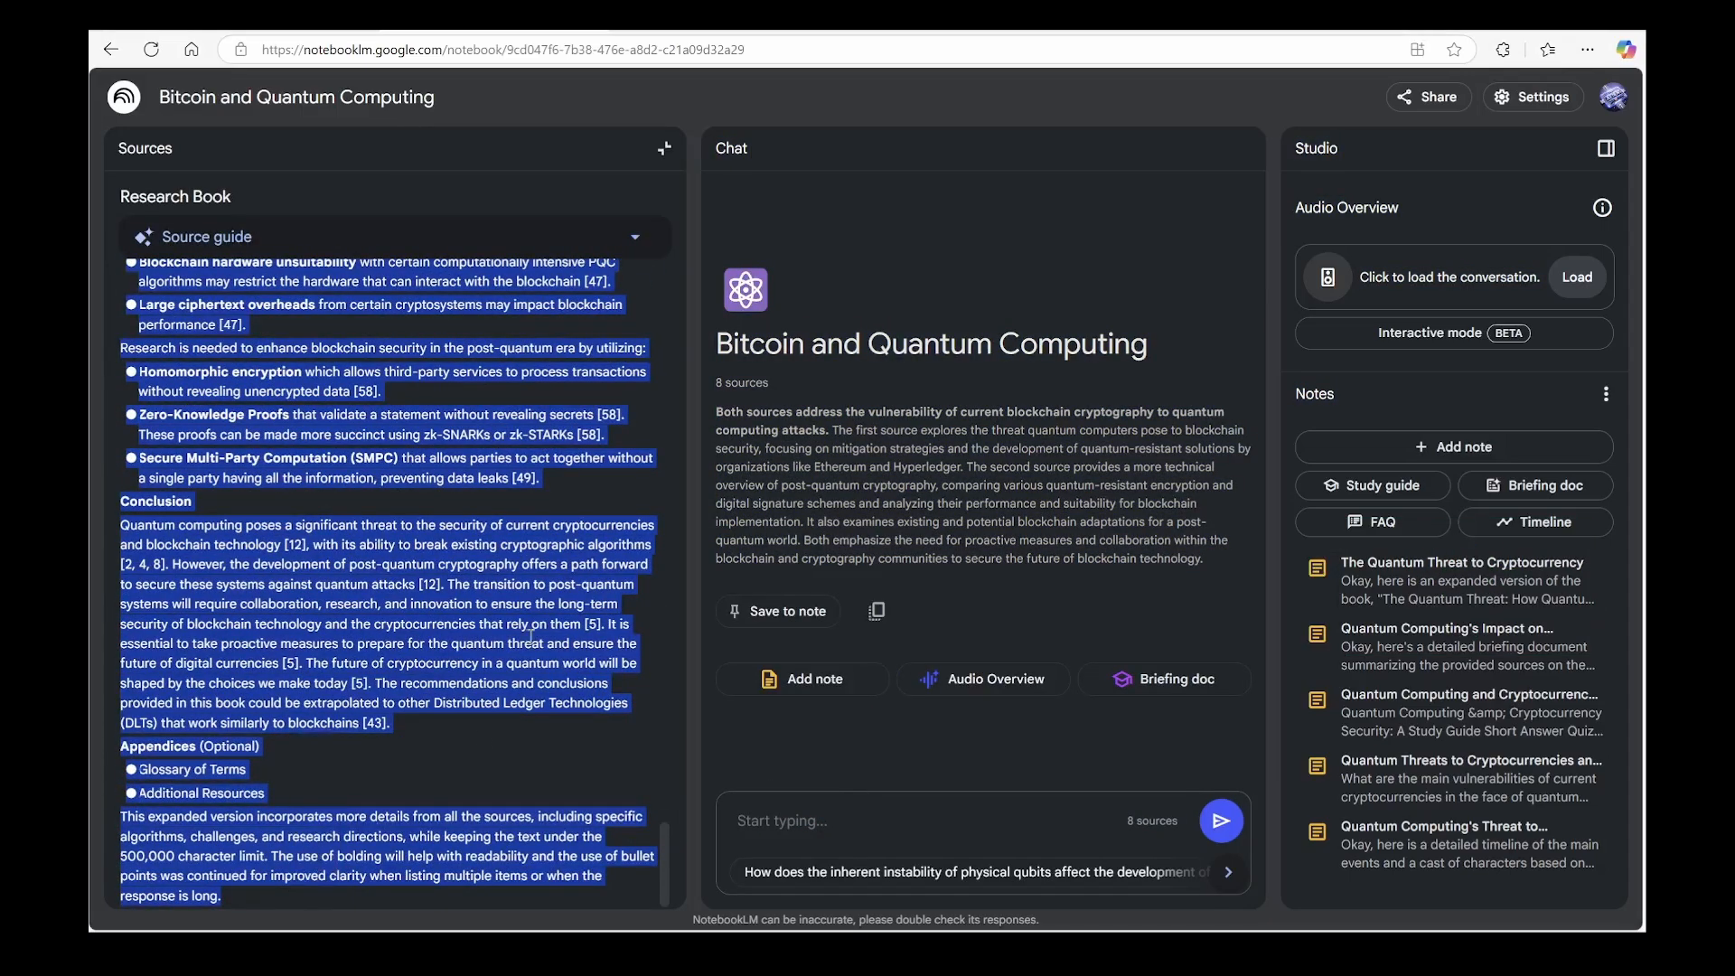
- Back in Illuminate, run a Bitcoin source search and cancel its results
left_click(618, 27)
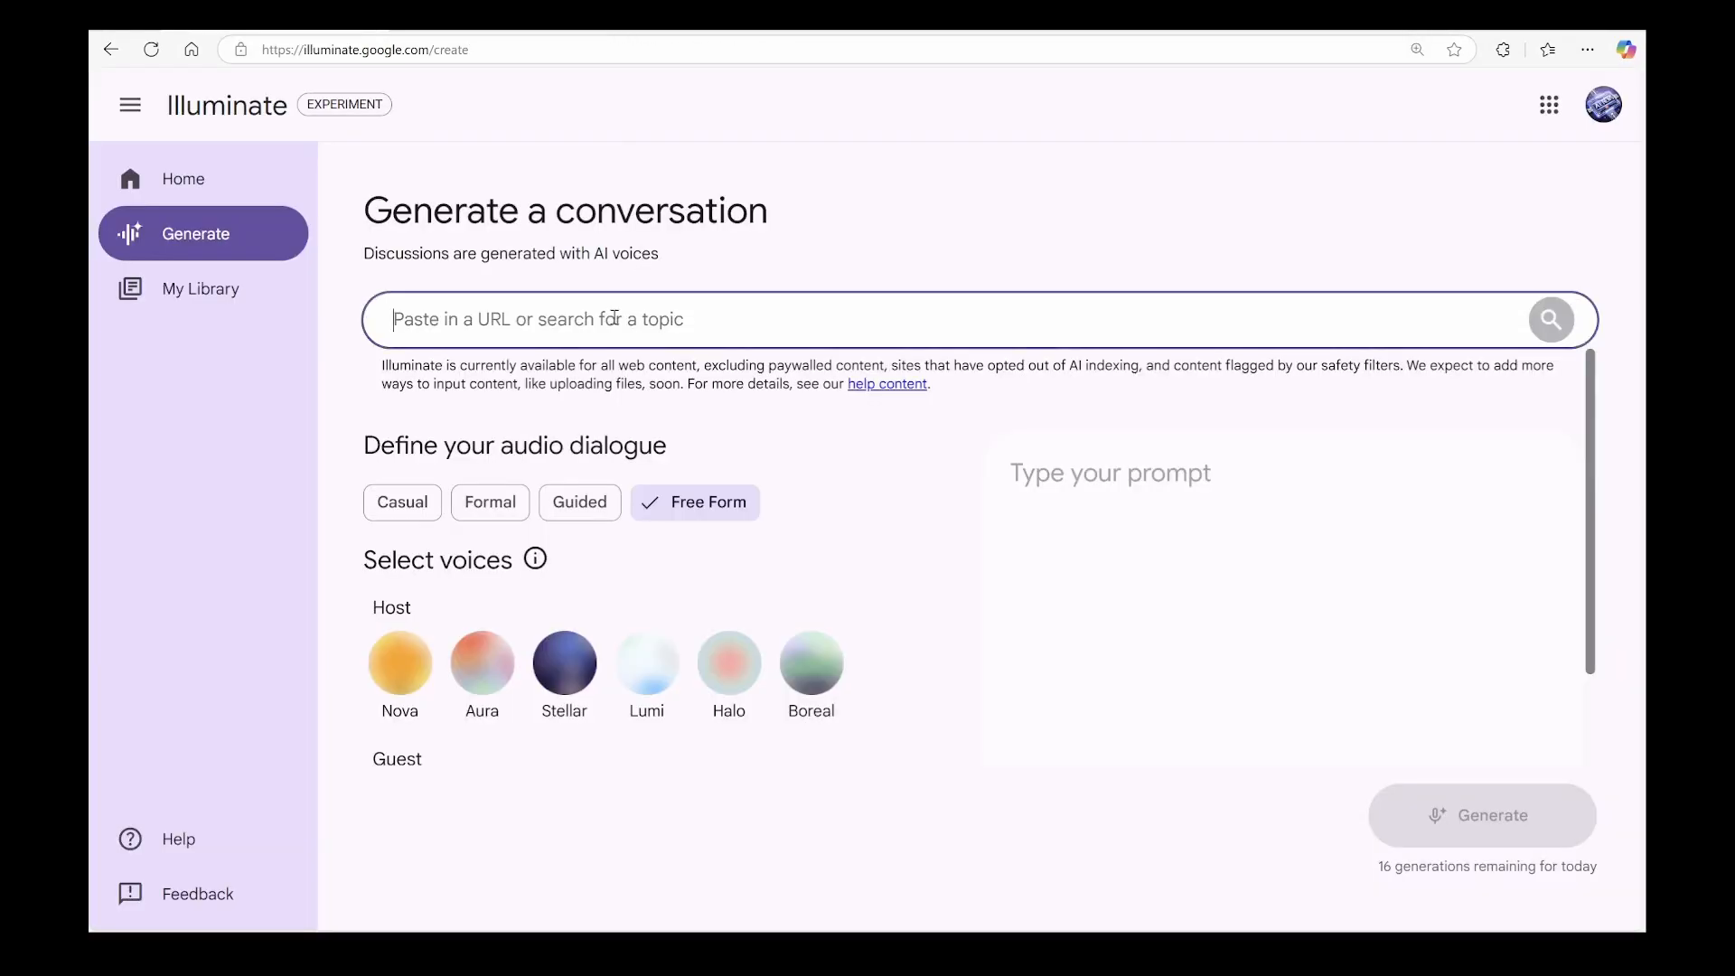
type("Bitcoin")
key("Return")
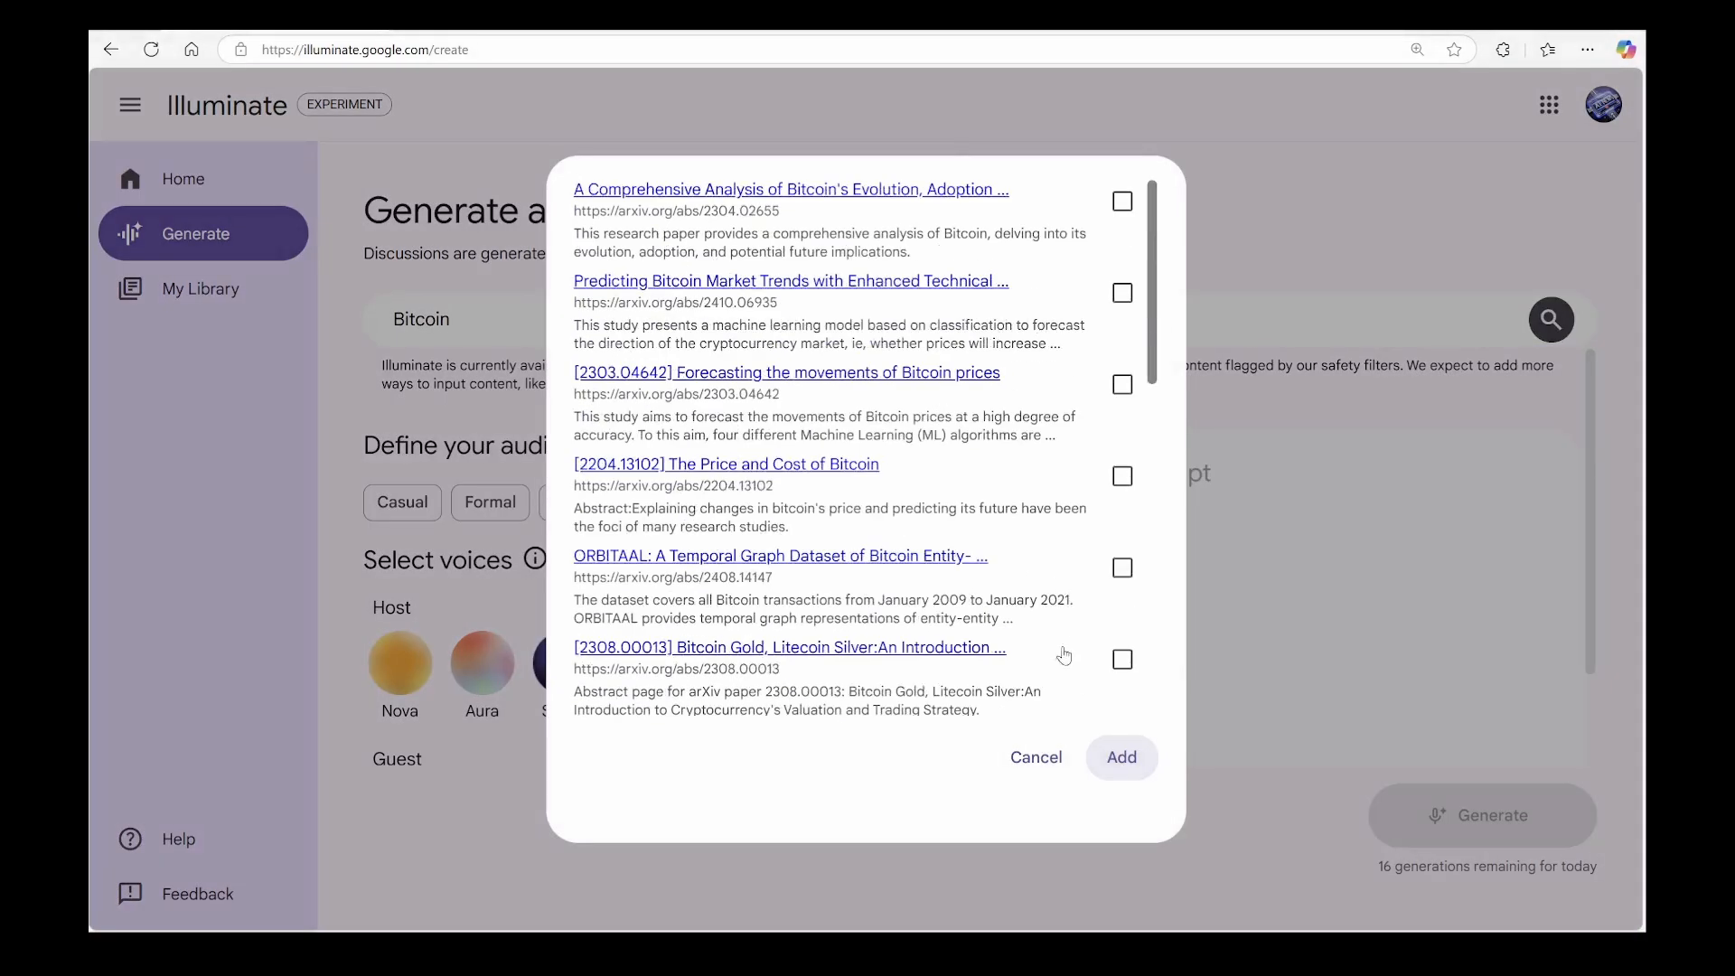
left_click(1037, 757)
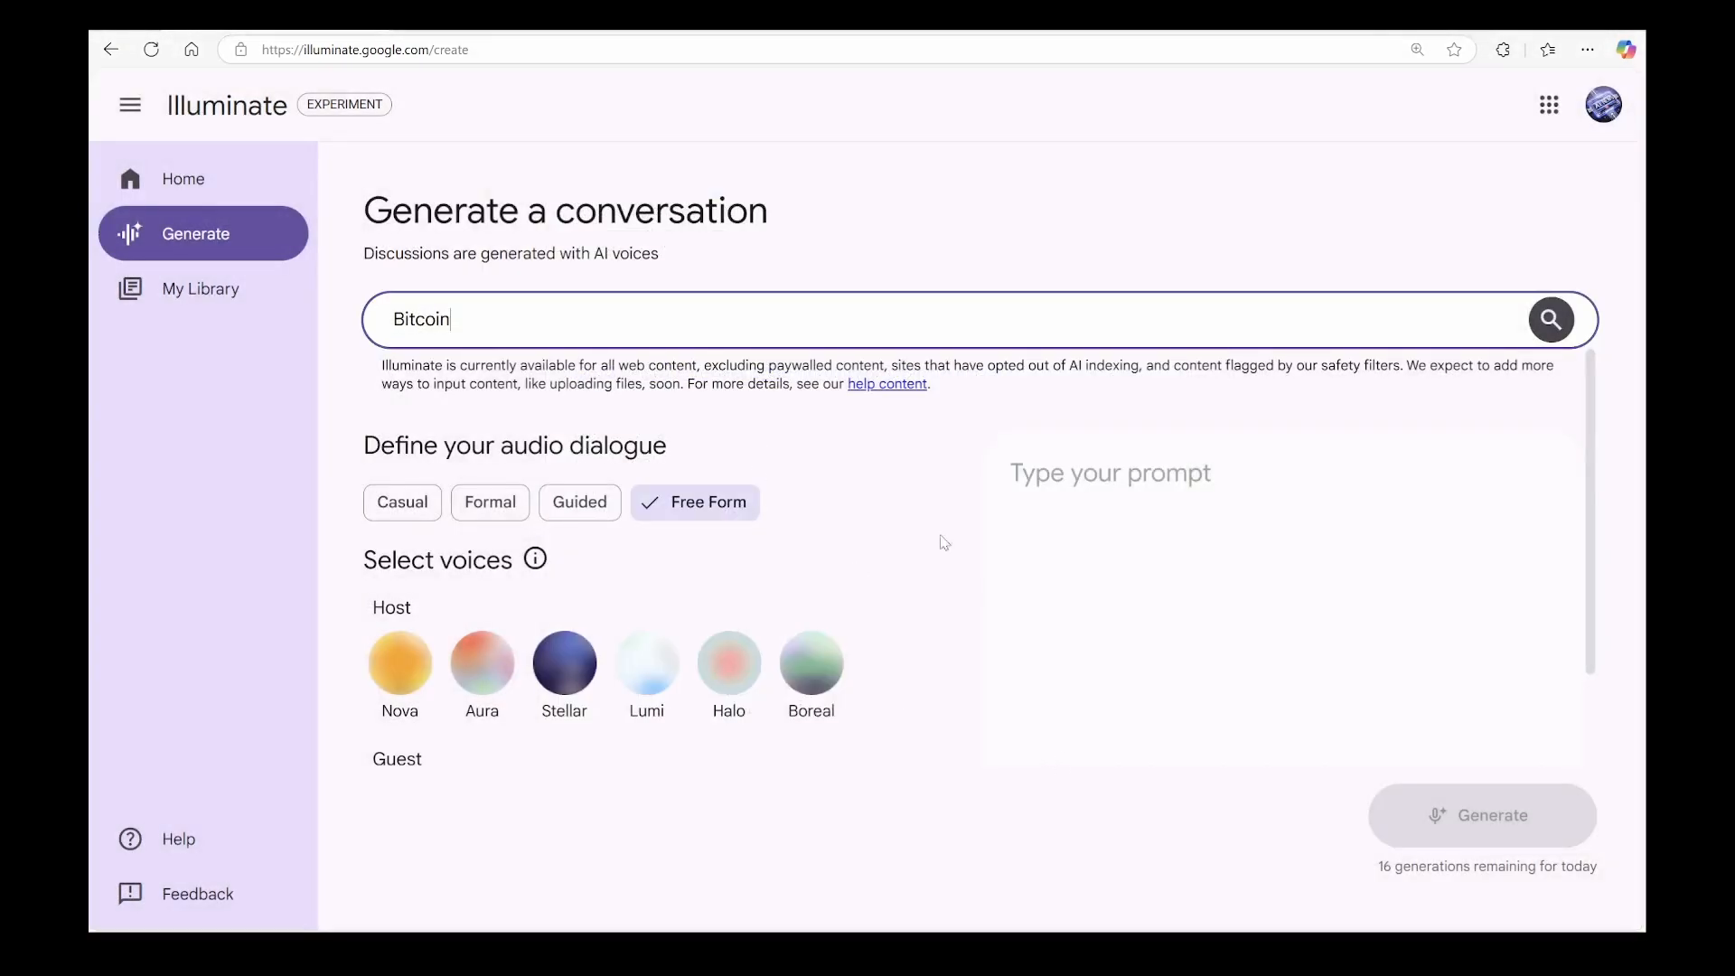
- Load pastebin.com in a new browser tab
key("ctrl+t")
type("pastebin.com")
key("Return")
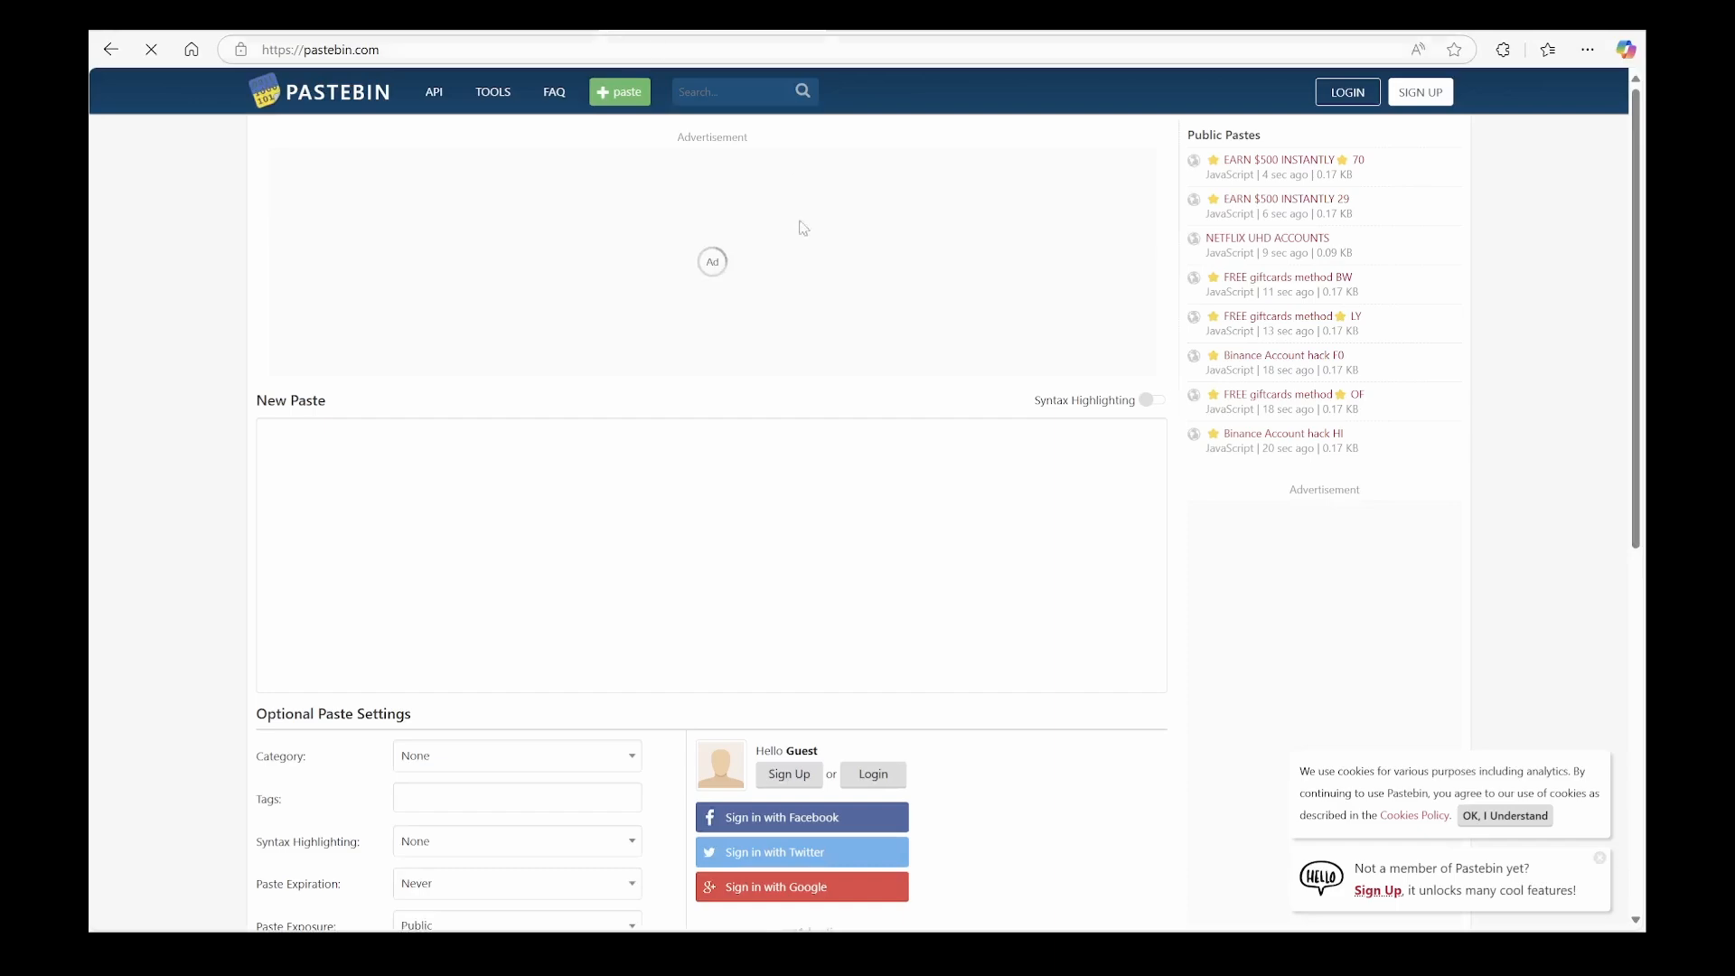
- Paste the quantum cryptocurrency research text into the new paste
left_click(695, 497)
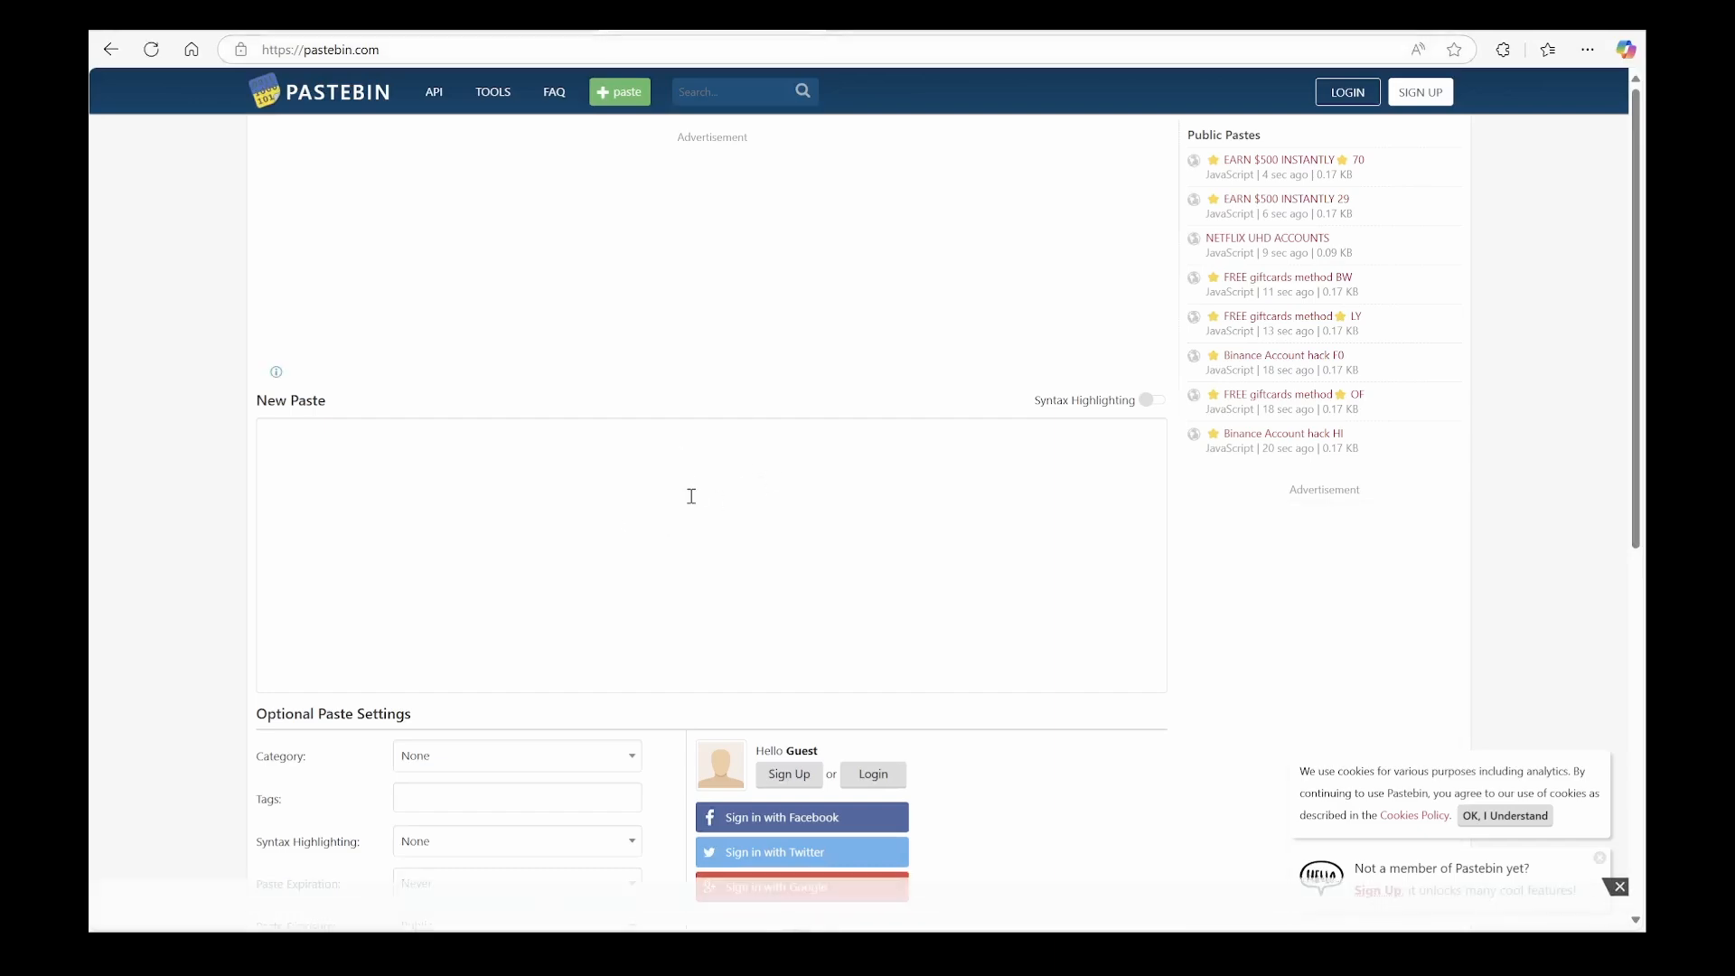
key("ctrl+v")
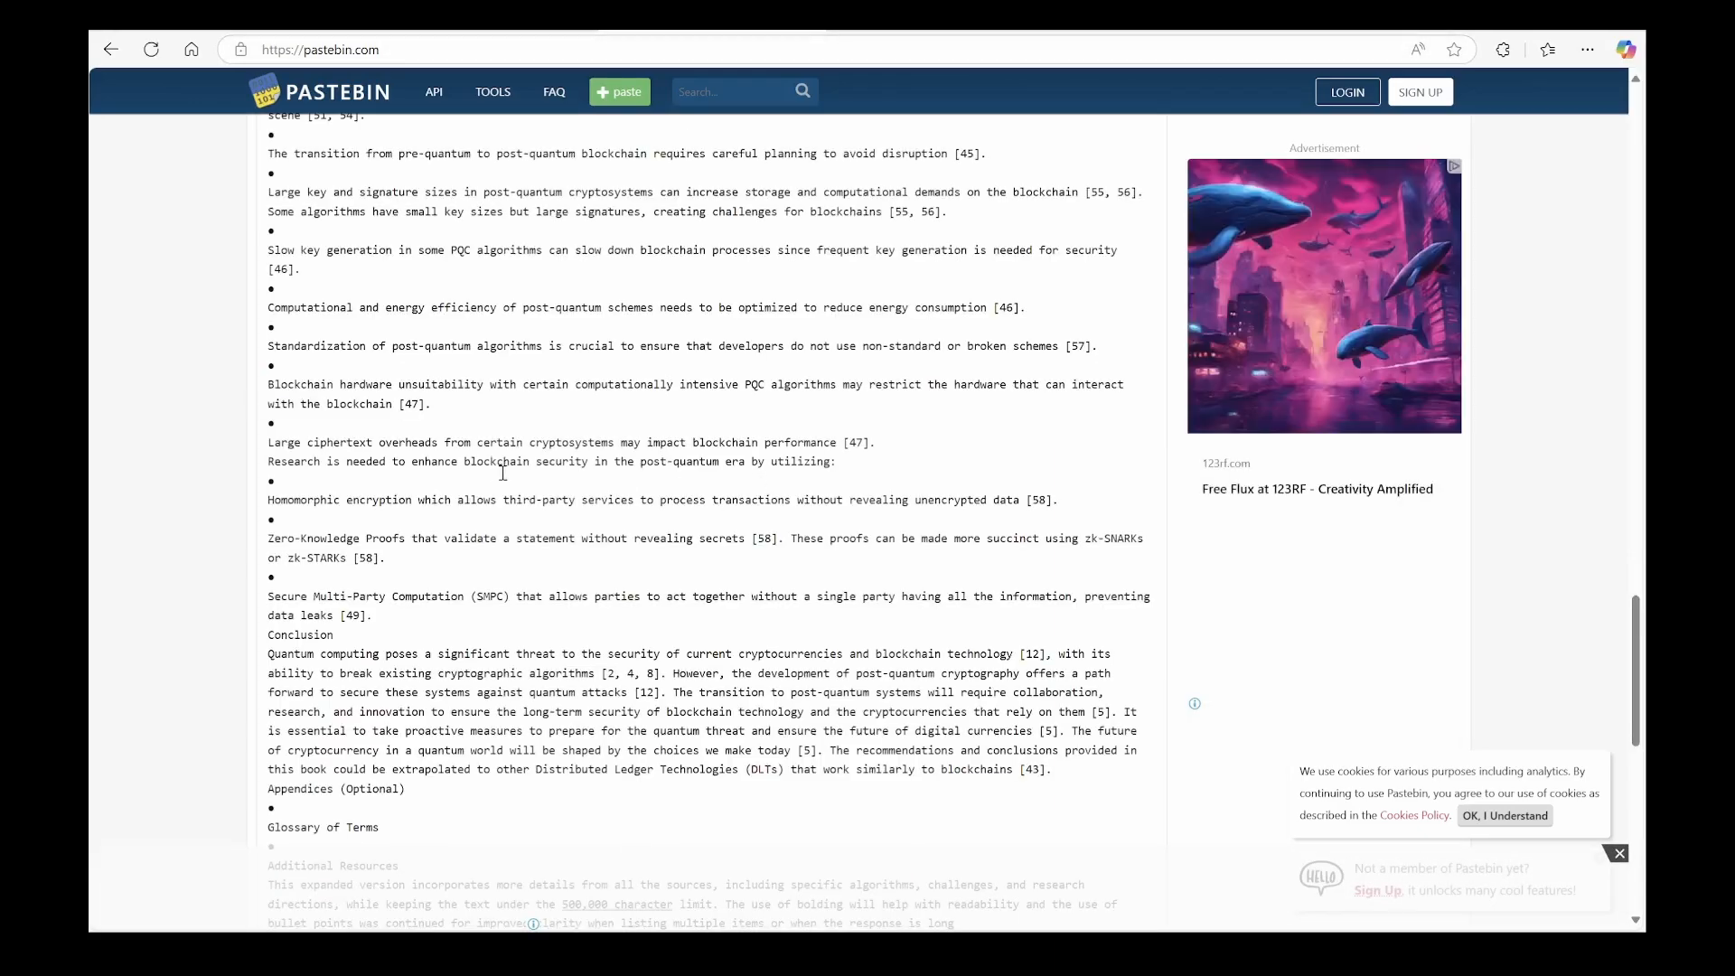
scroll(573, 517, "down", 5)
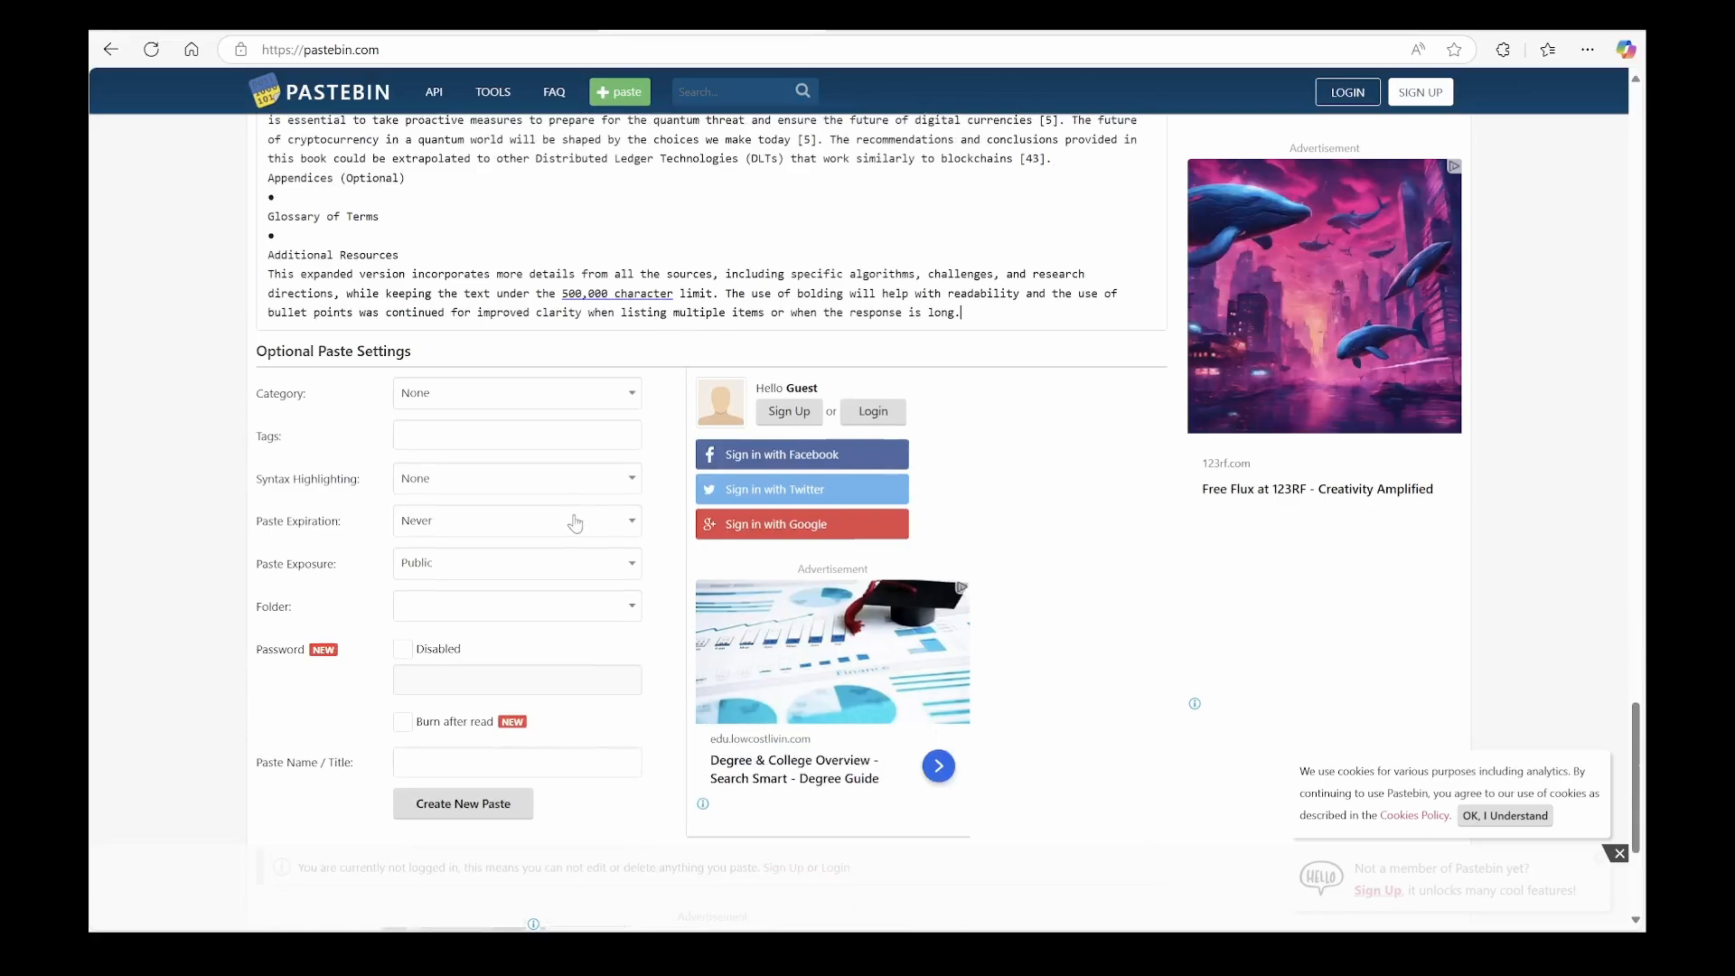
scroll(643, 345, "up", 1)
scroll(643, 343, "up", 2)
scroll(642, 342, "up", 1)
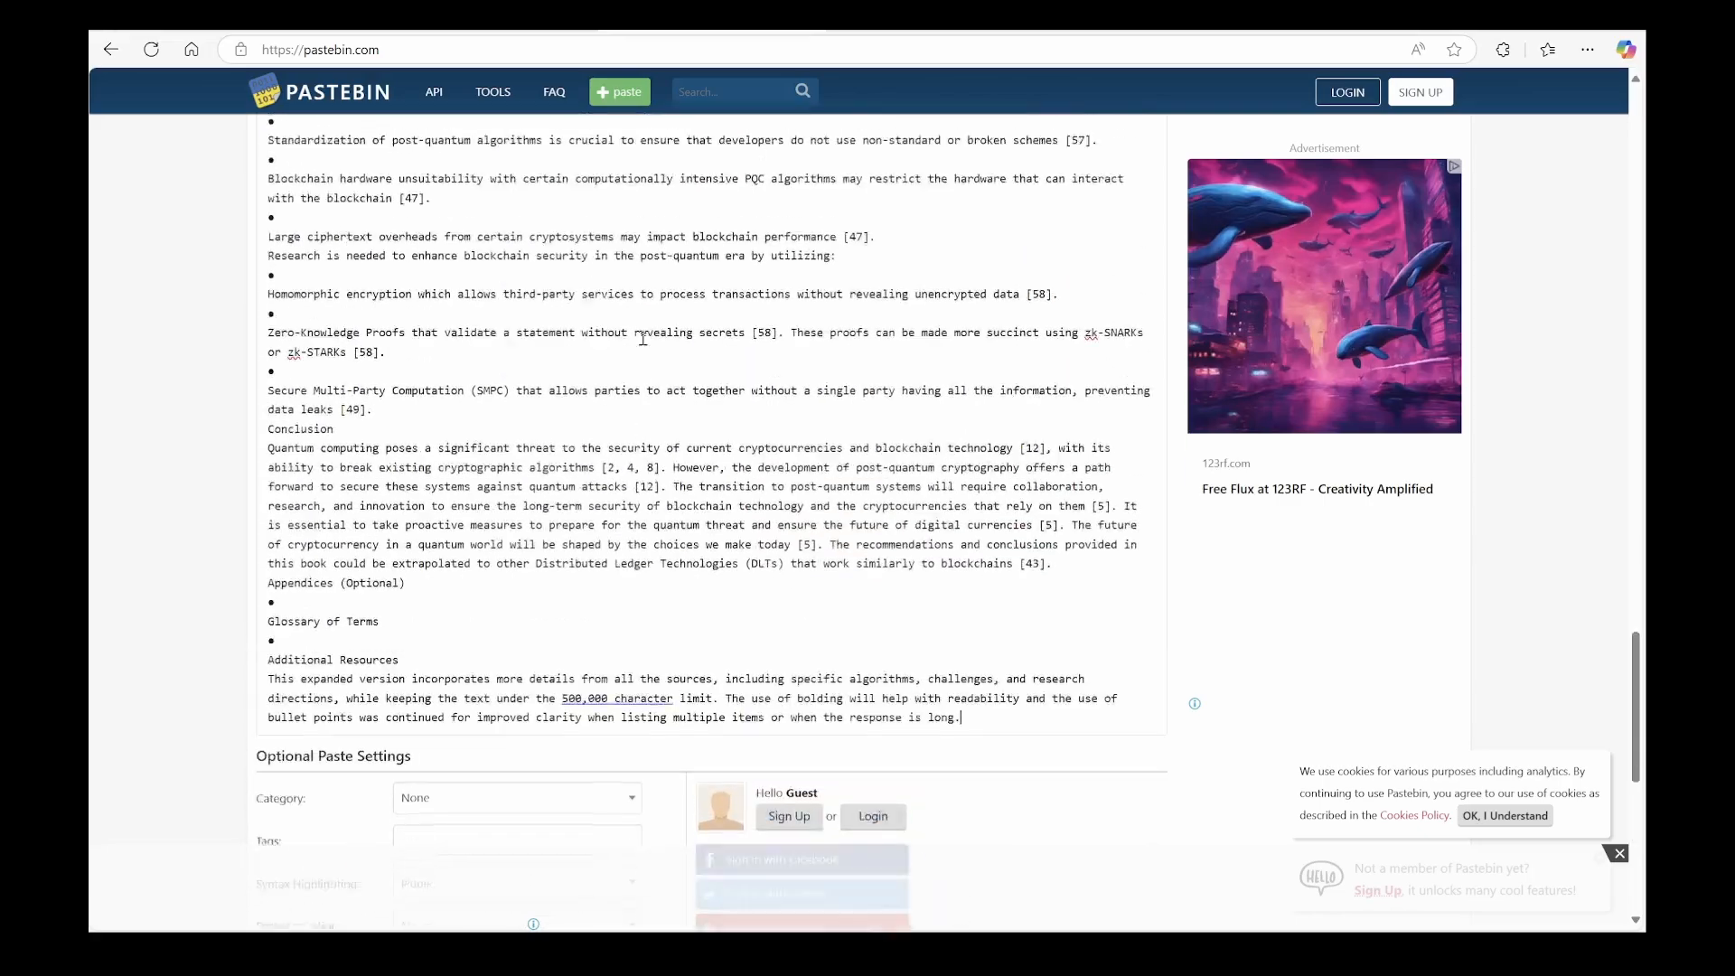
scroll(643, 340, "up", 2)
scroll(643, 344, "up", 10)
scroll(644, 345, "up", 10)
scroll(643, 345, "up", 2)
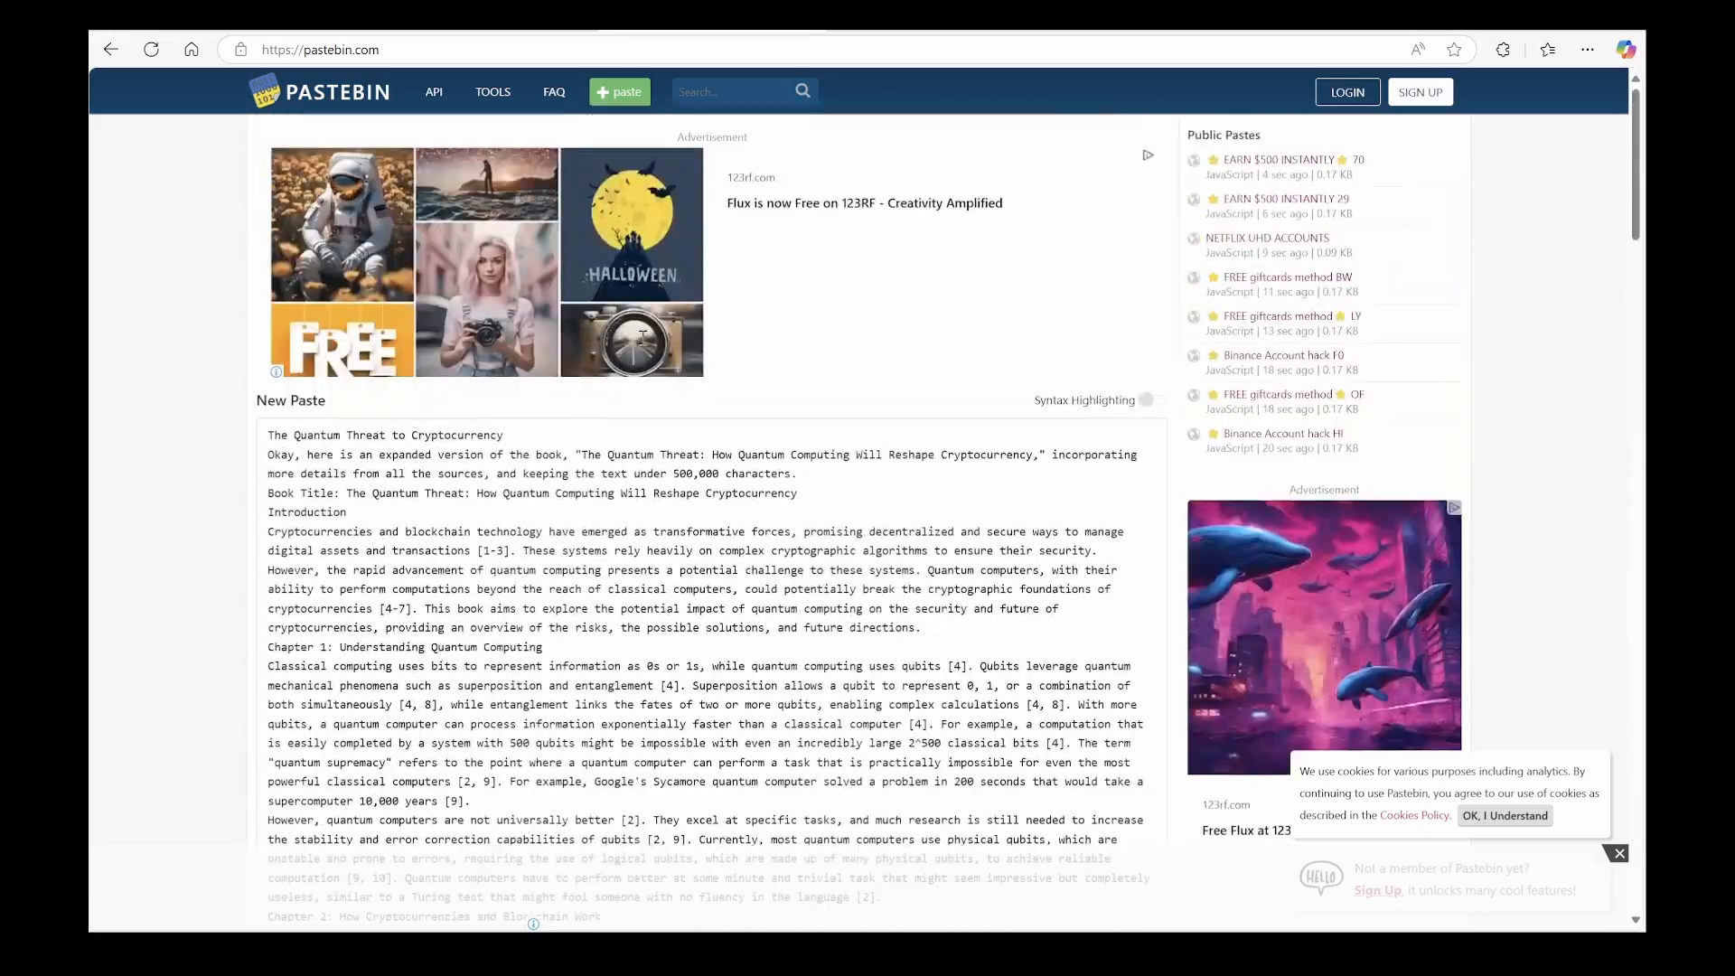
scroll(659, 360, "down", 5)
scroll(659, 360, "down", 4)
scroll(659, 360, "down", 4)
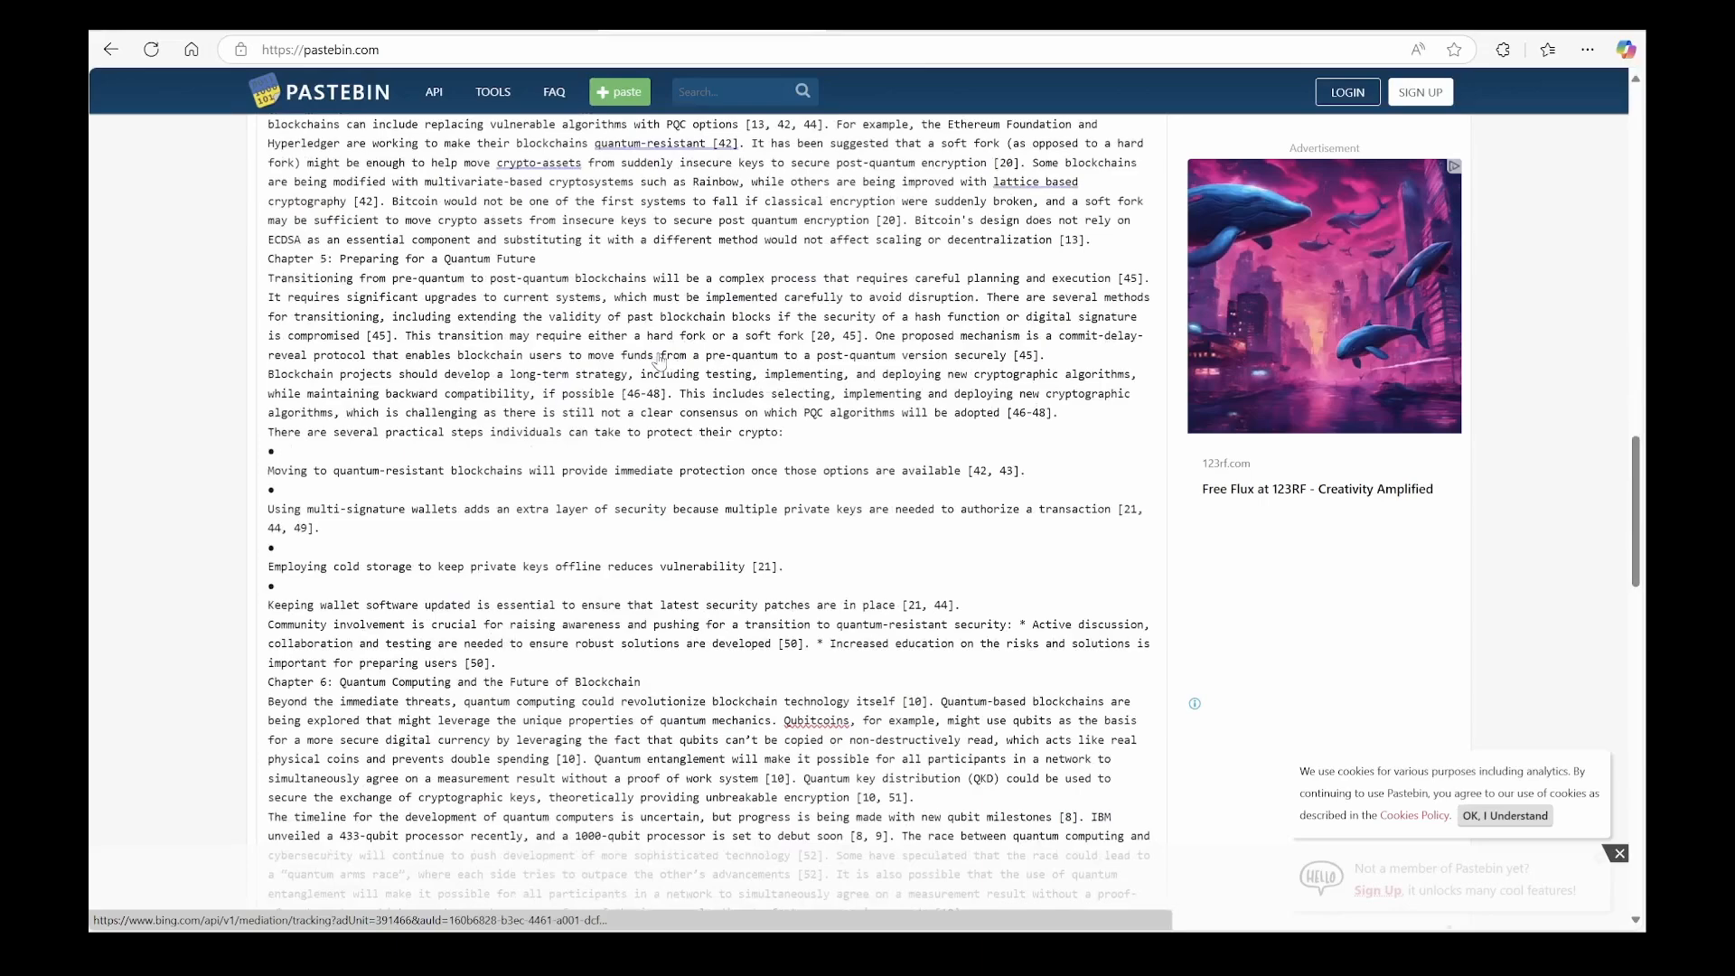
scroll(659, 361, "down", 4)
scroll(660, 359, "down", 5)
scroll(659, 362, "down", 3)
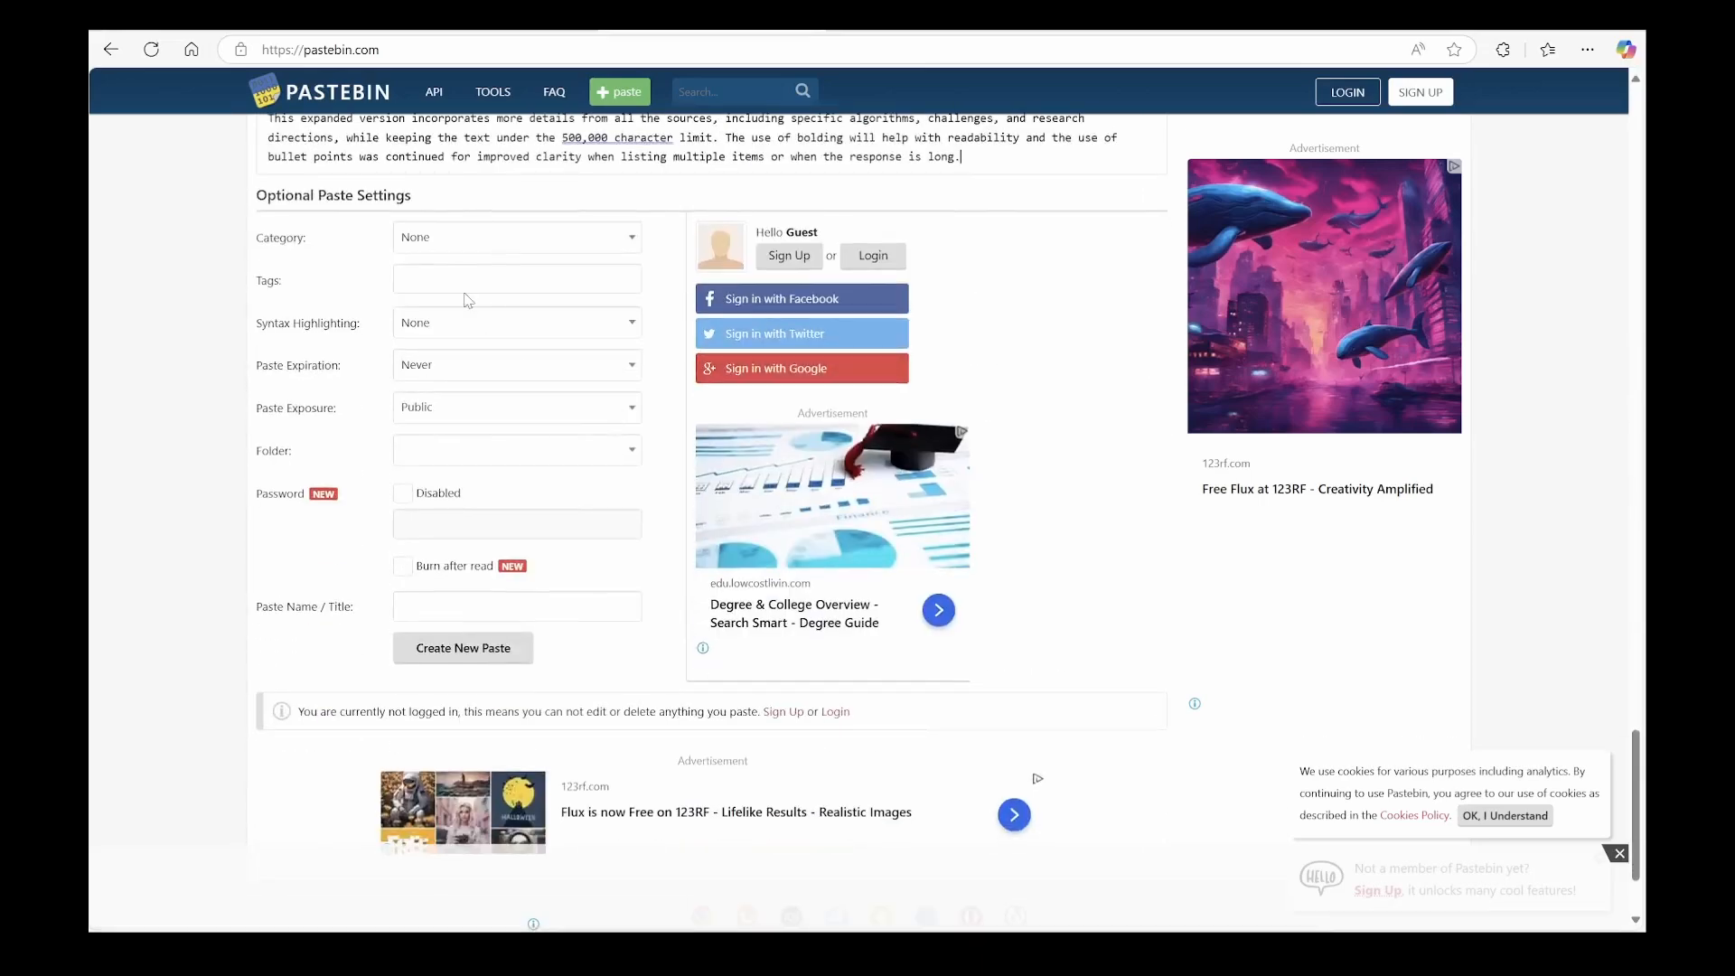
- Keep category None, set Burn after read and Unlisted exposure, and create the paste
left_click(529, 253)
left_click(530, 251)
left_click(497, 371)
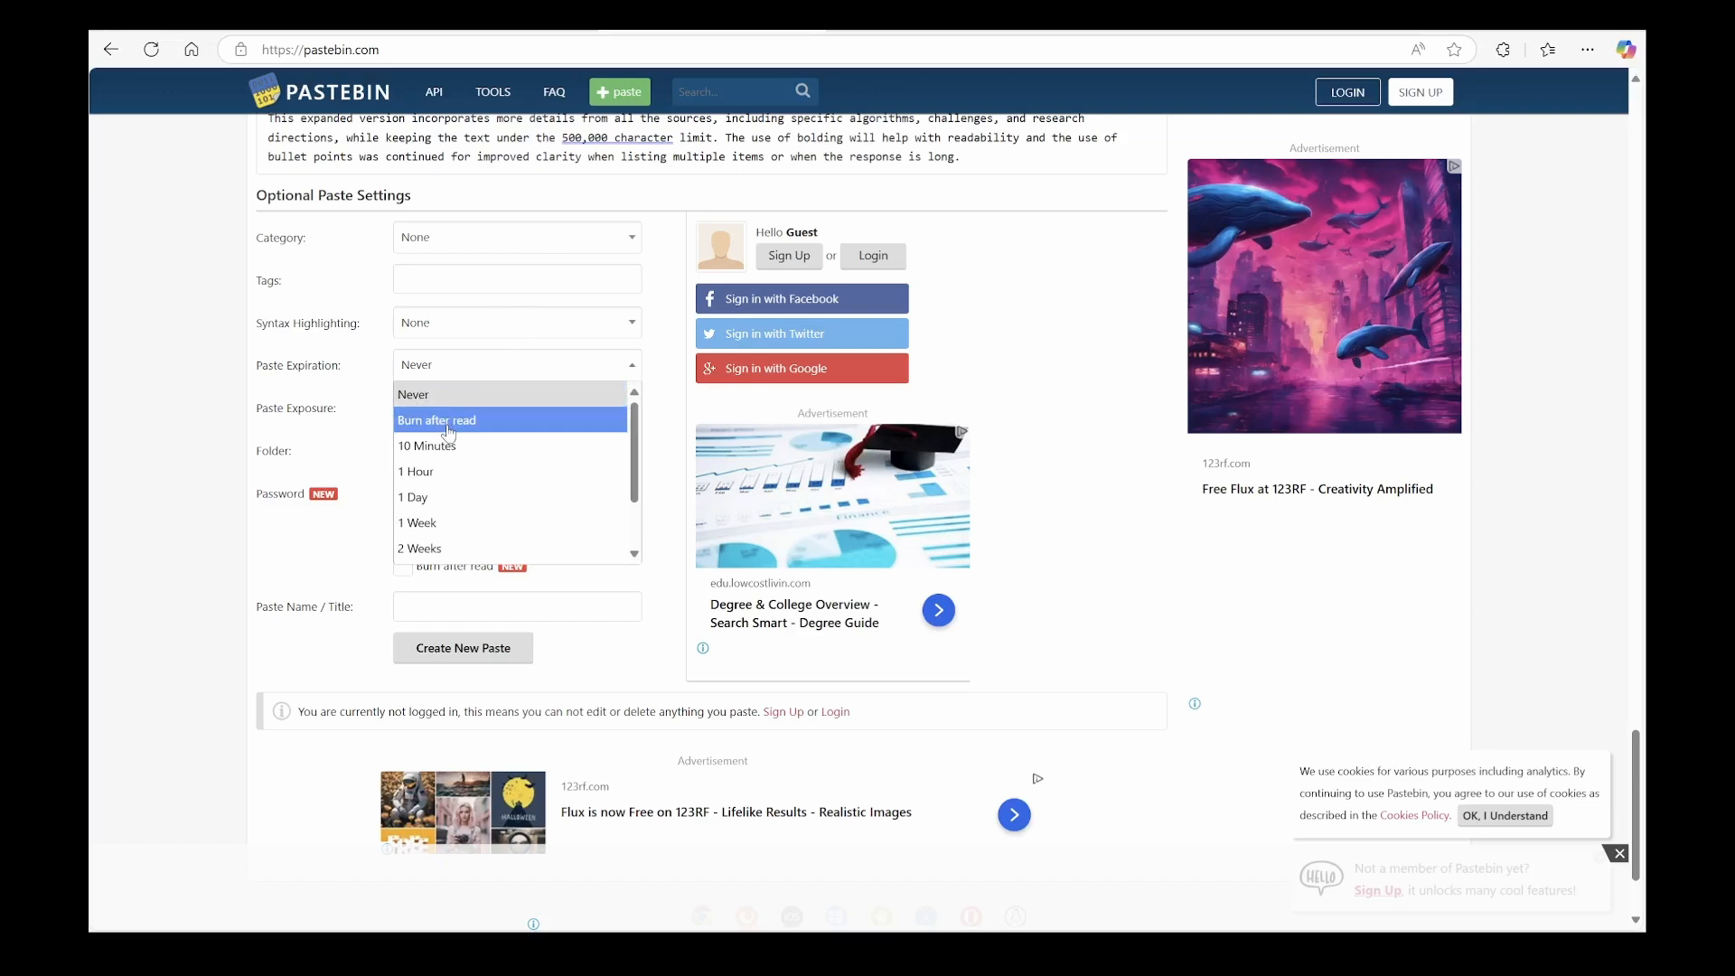
left_click(449, 432)
left_click(496, 421)
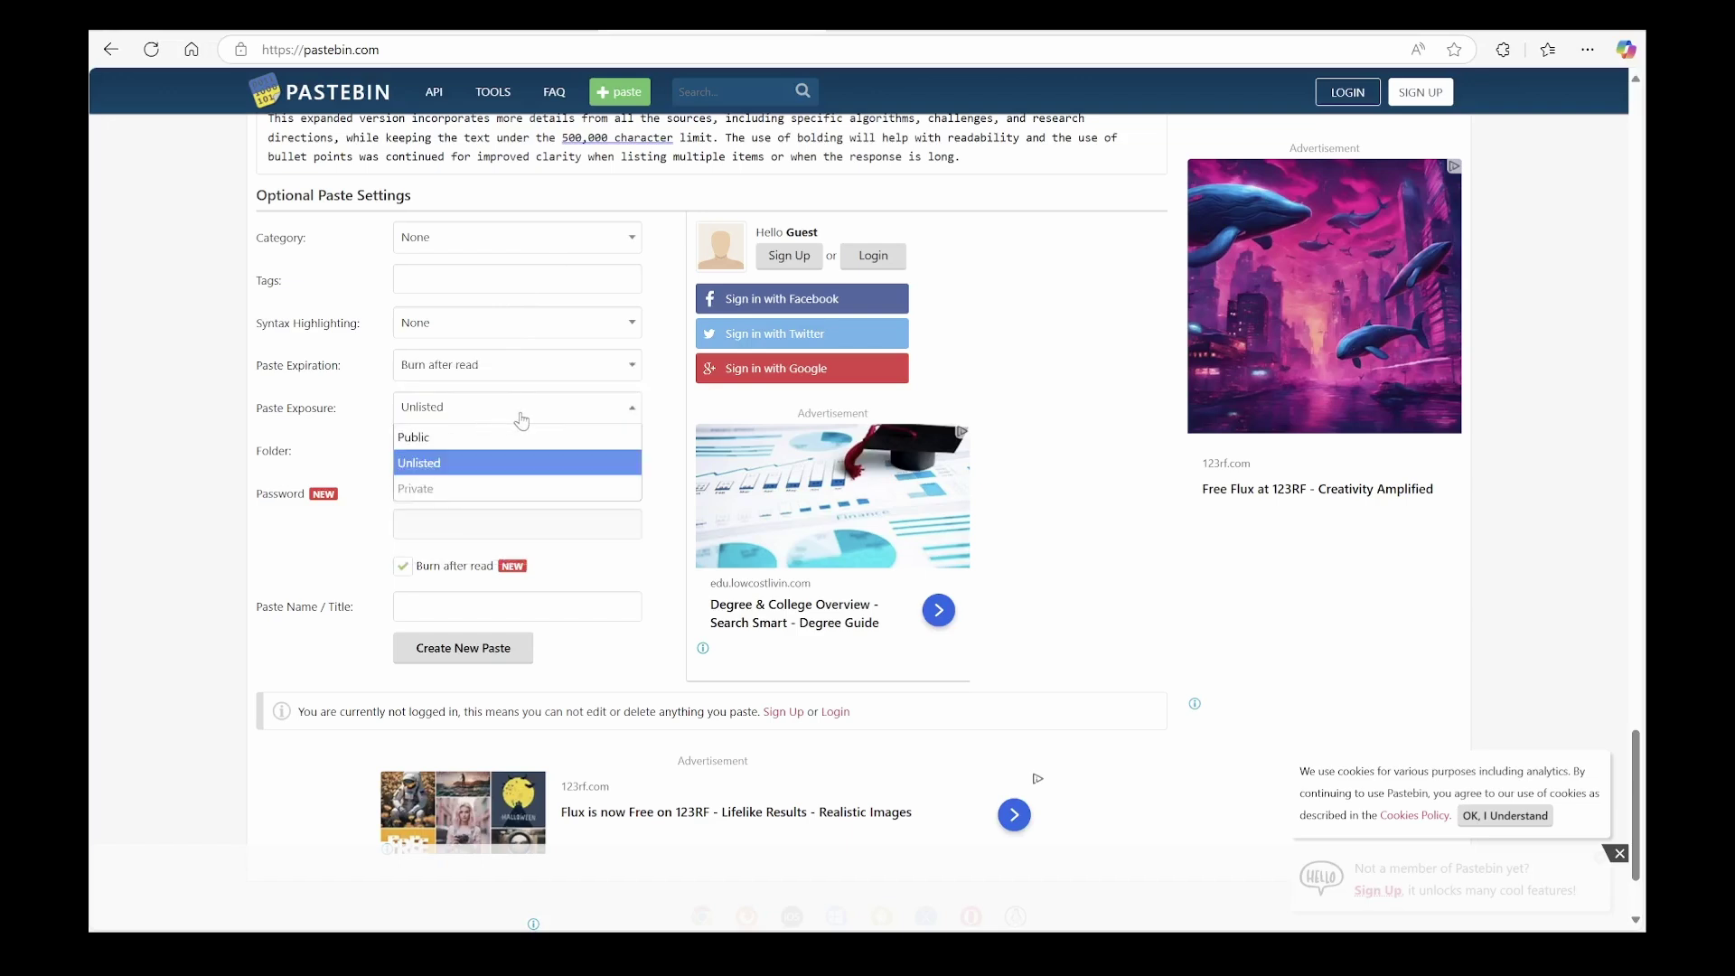
left_click(451, 463)
left_click(462, 417)
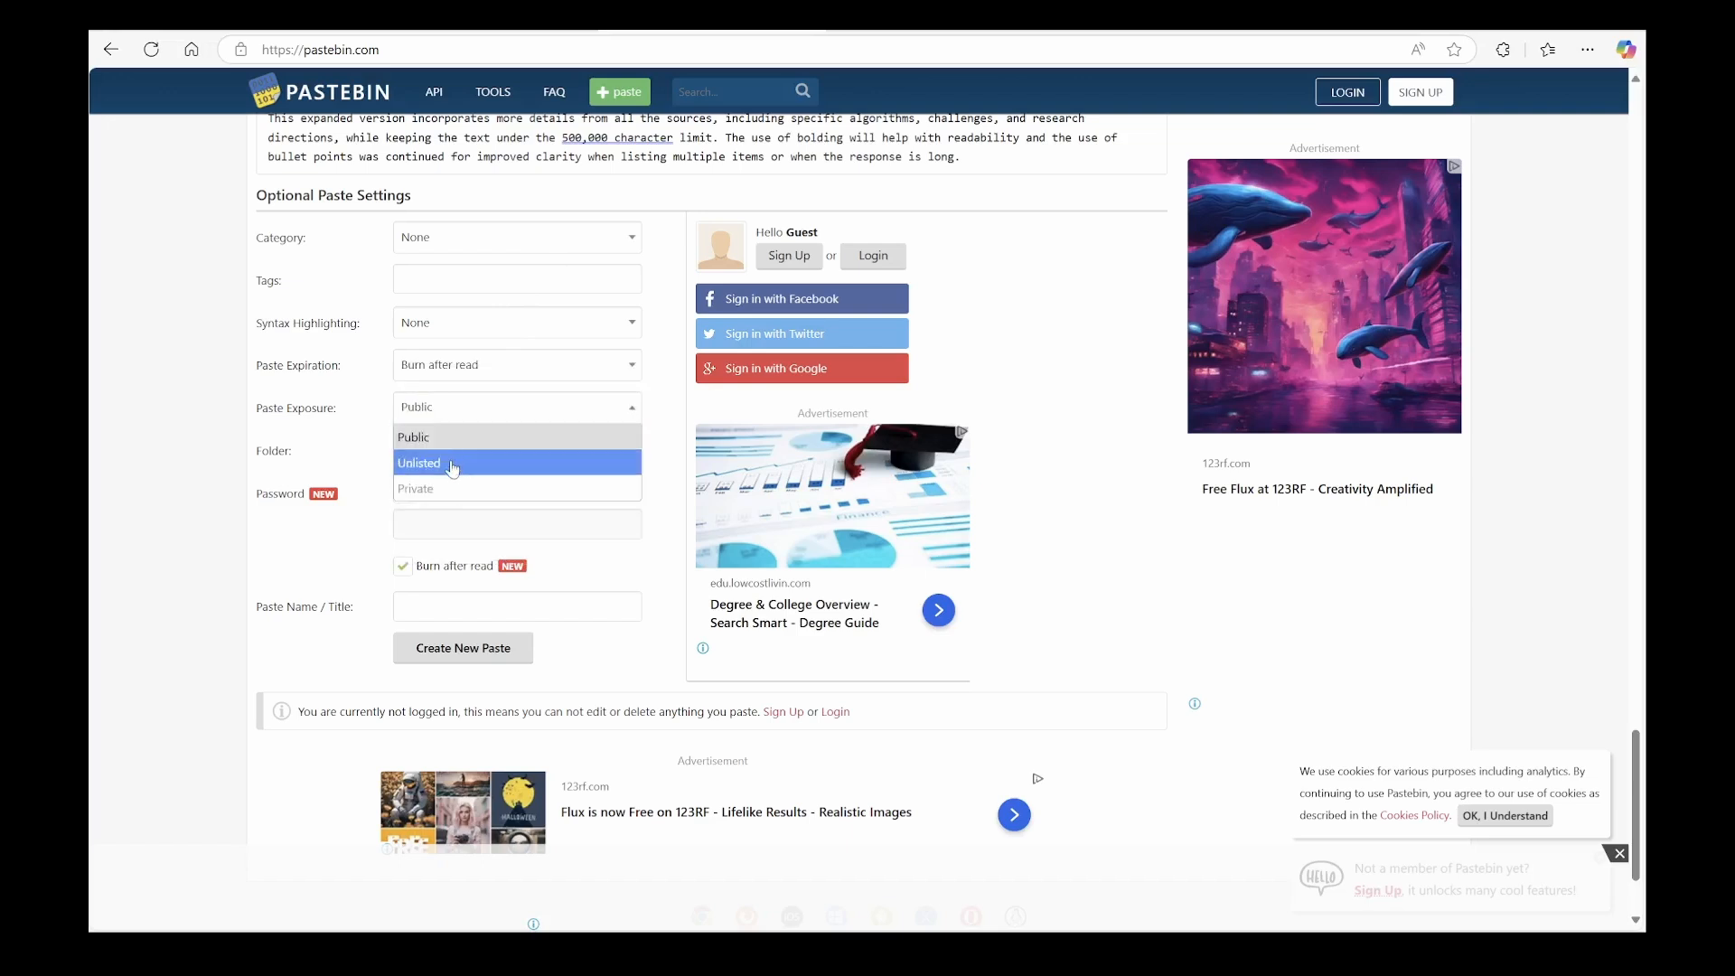
left_click(457, 462)
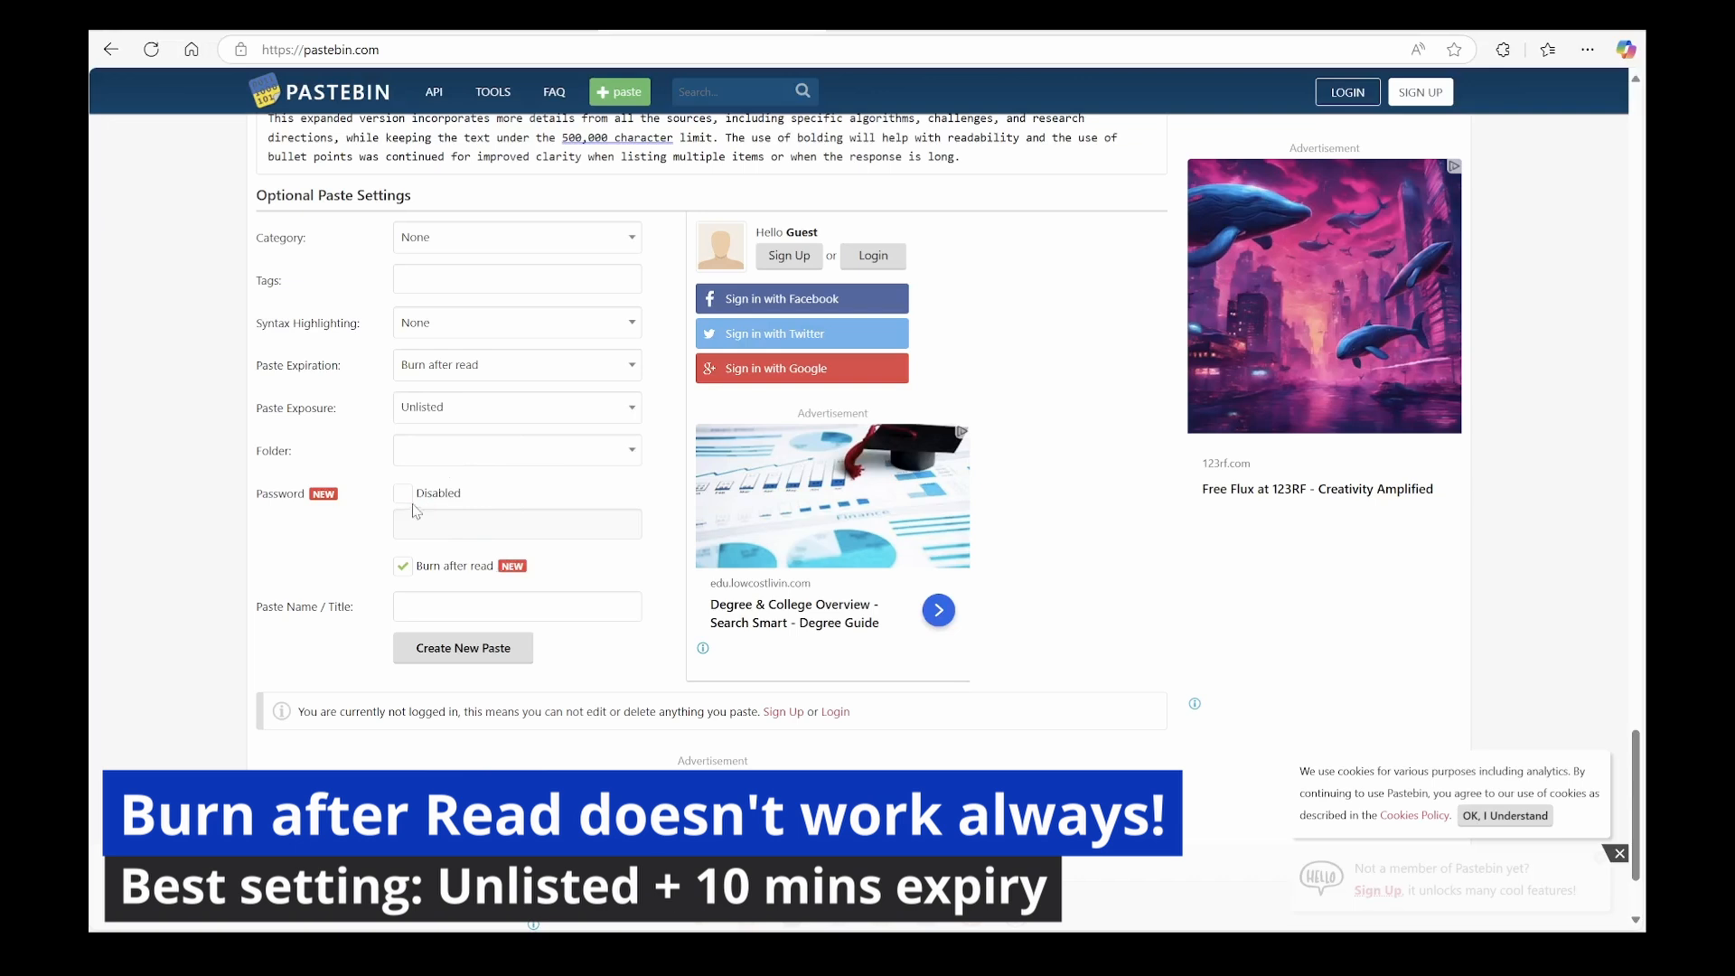
left_click(458, 653)
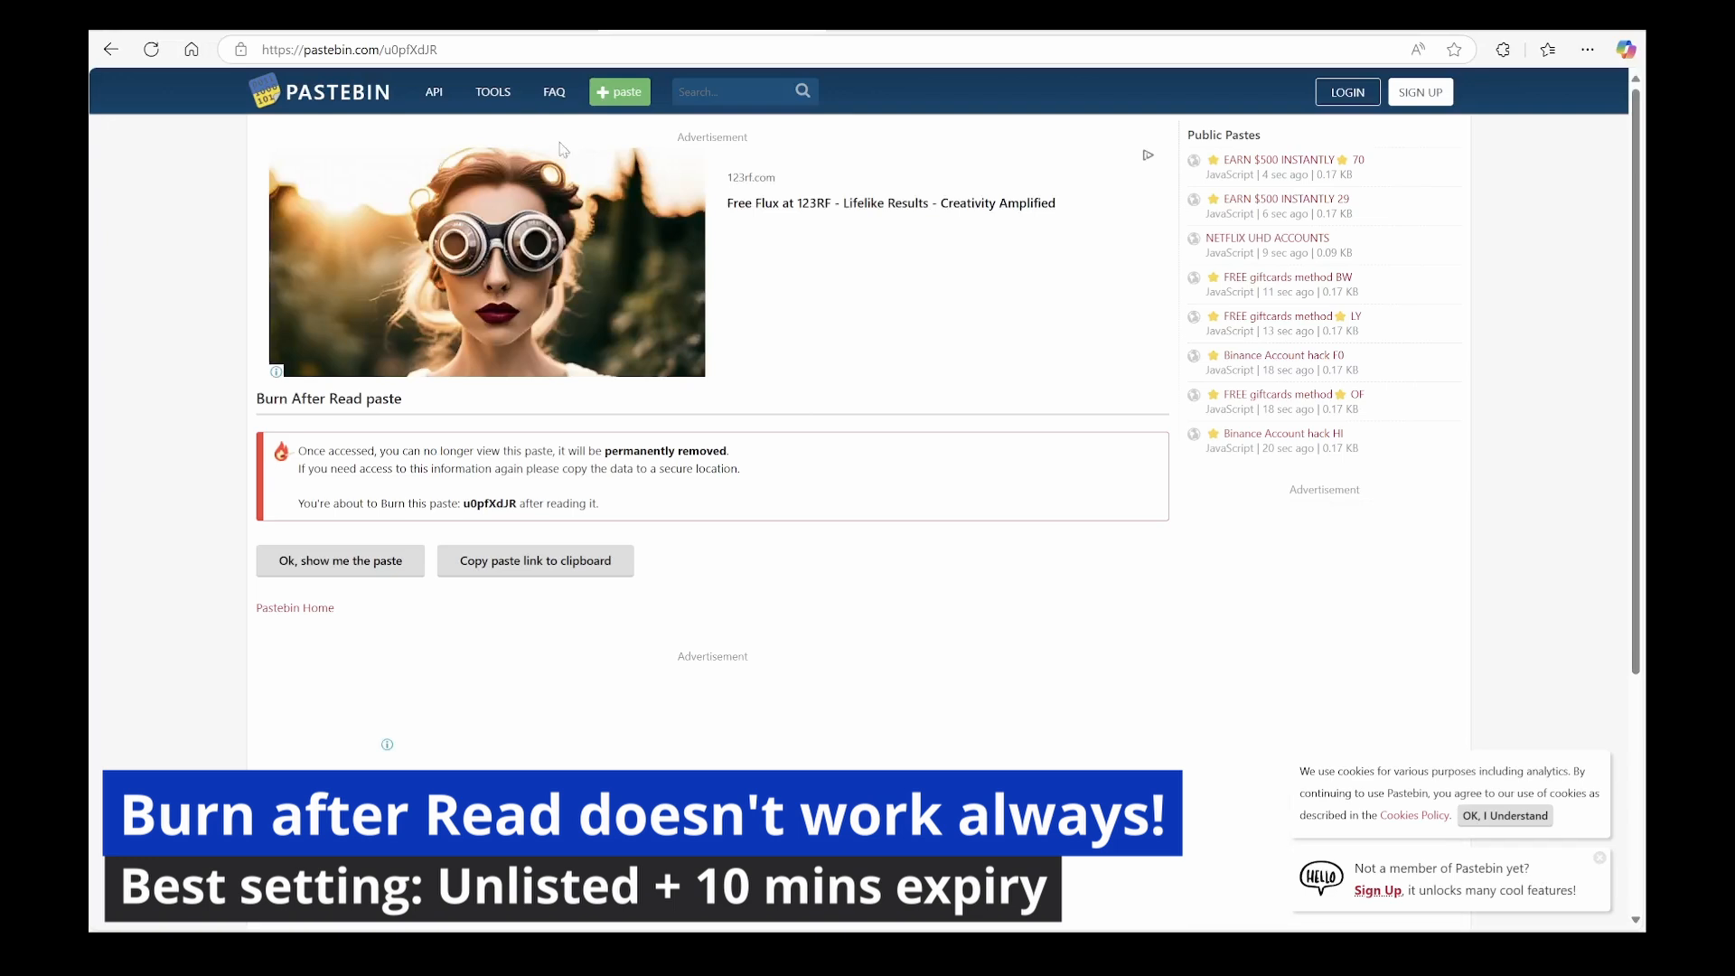
- Copy the paste's web address and add it as a source in Illuminate
left_click(496, 52)
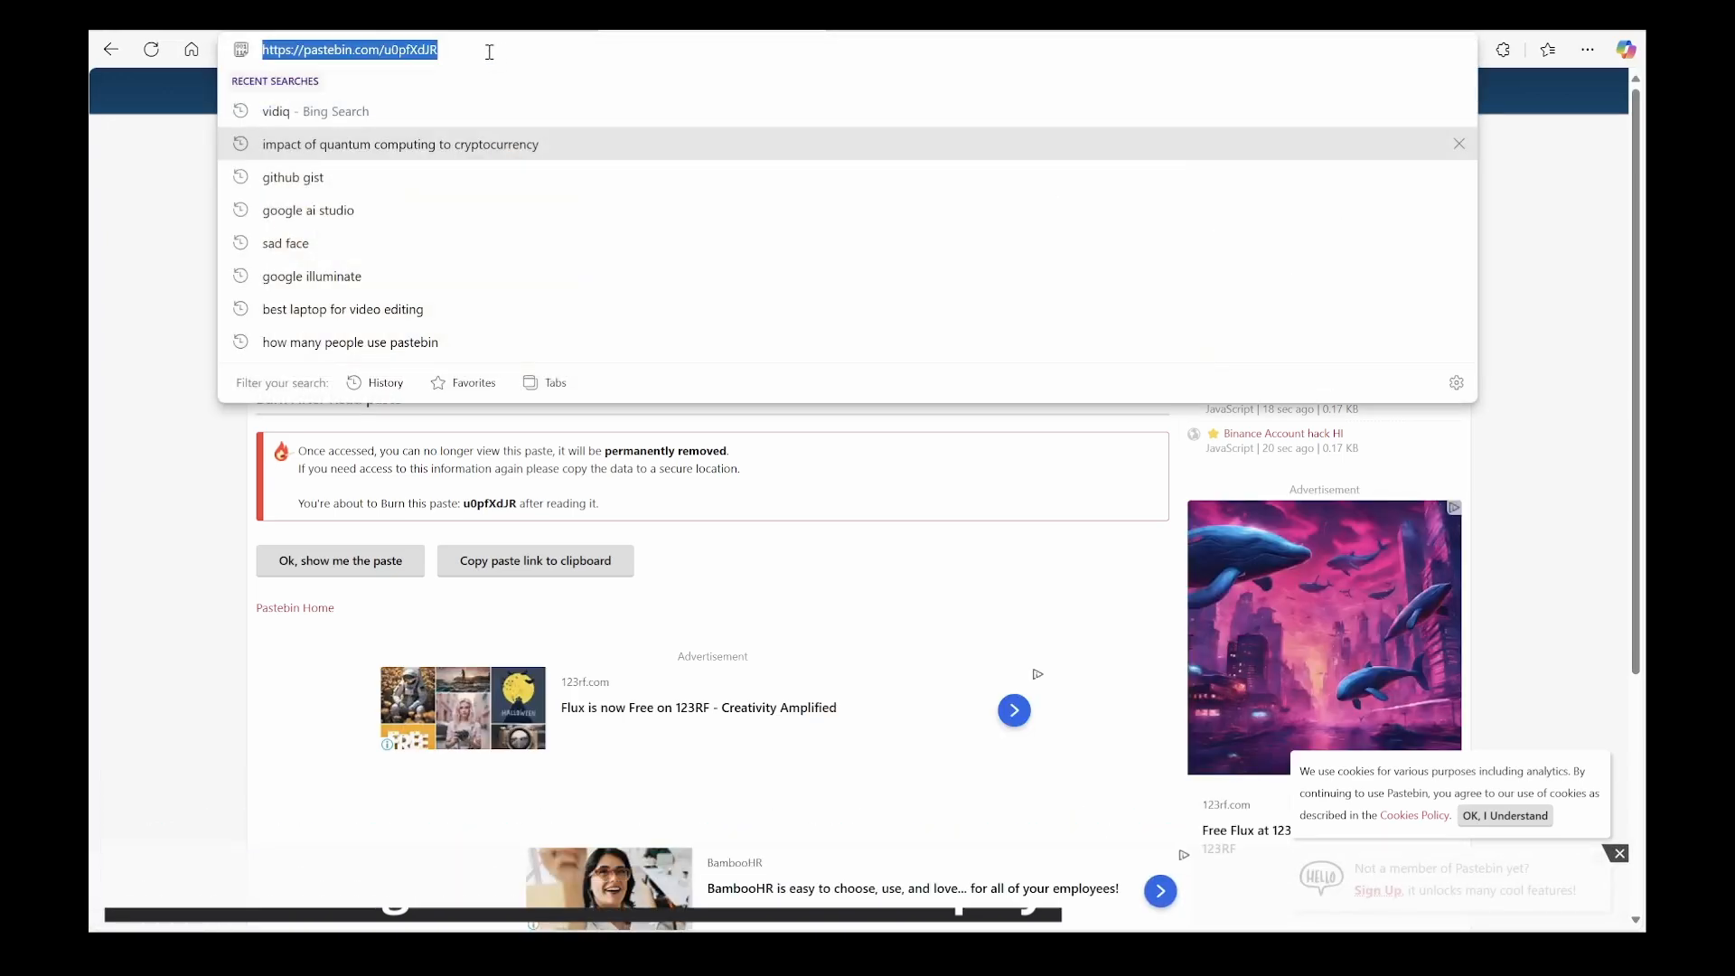
key("Escape")
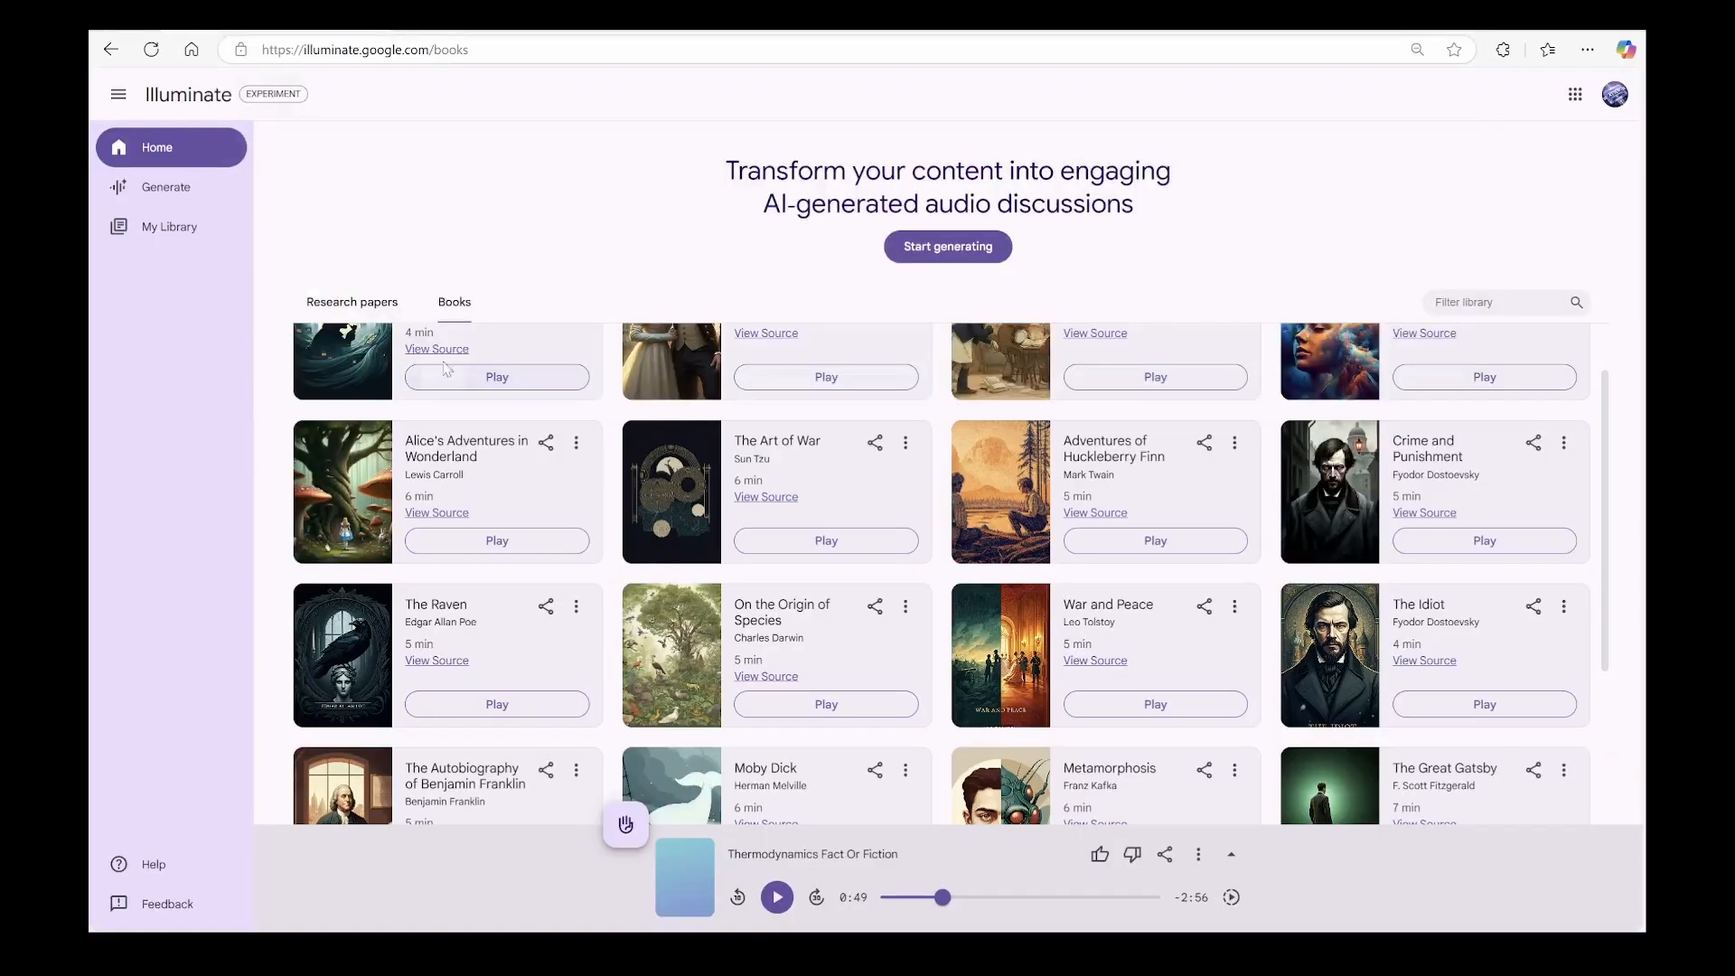
left_click(167, 188)
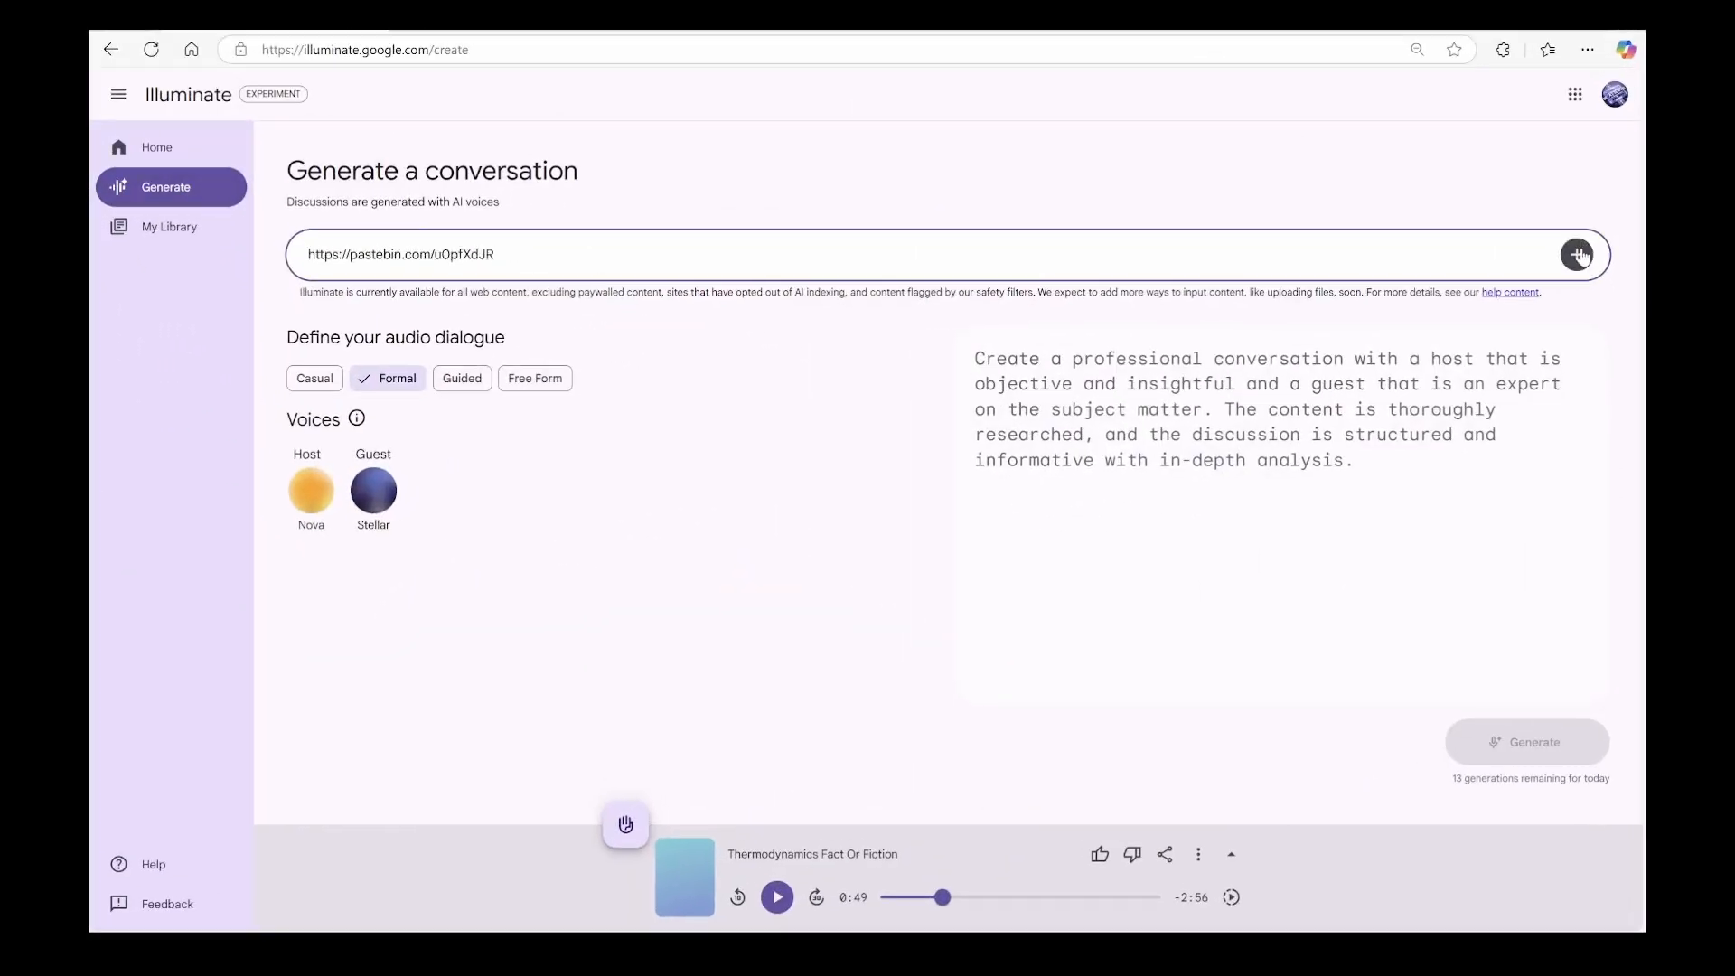
left_click(1577, 254)
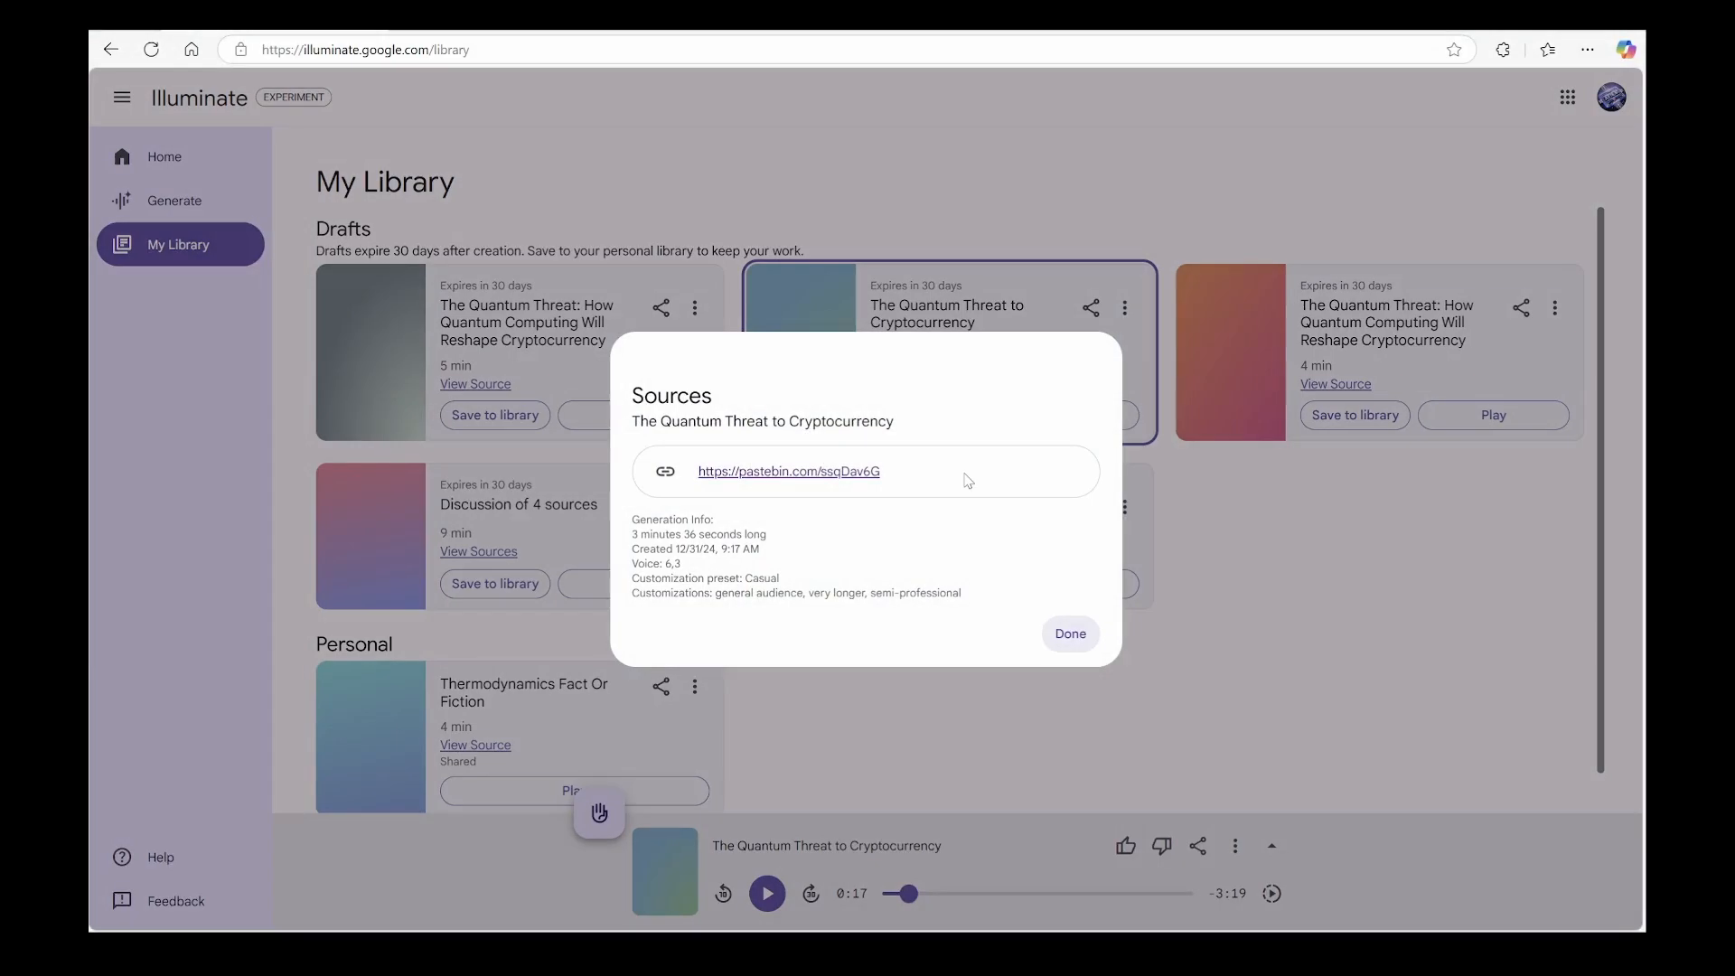
- Check the draft's Pastebin source link from My Library and close the details
left_click_drag(967, 480, 698, 471)
left_click(805, 475)
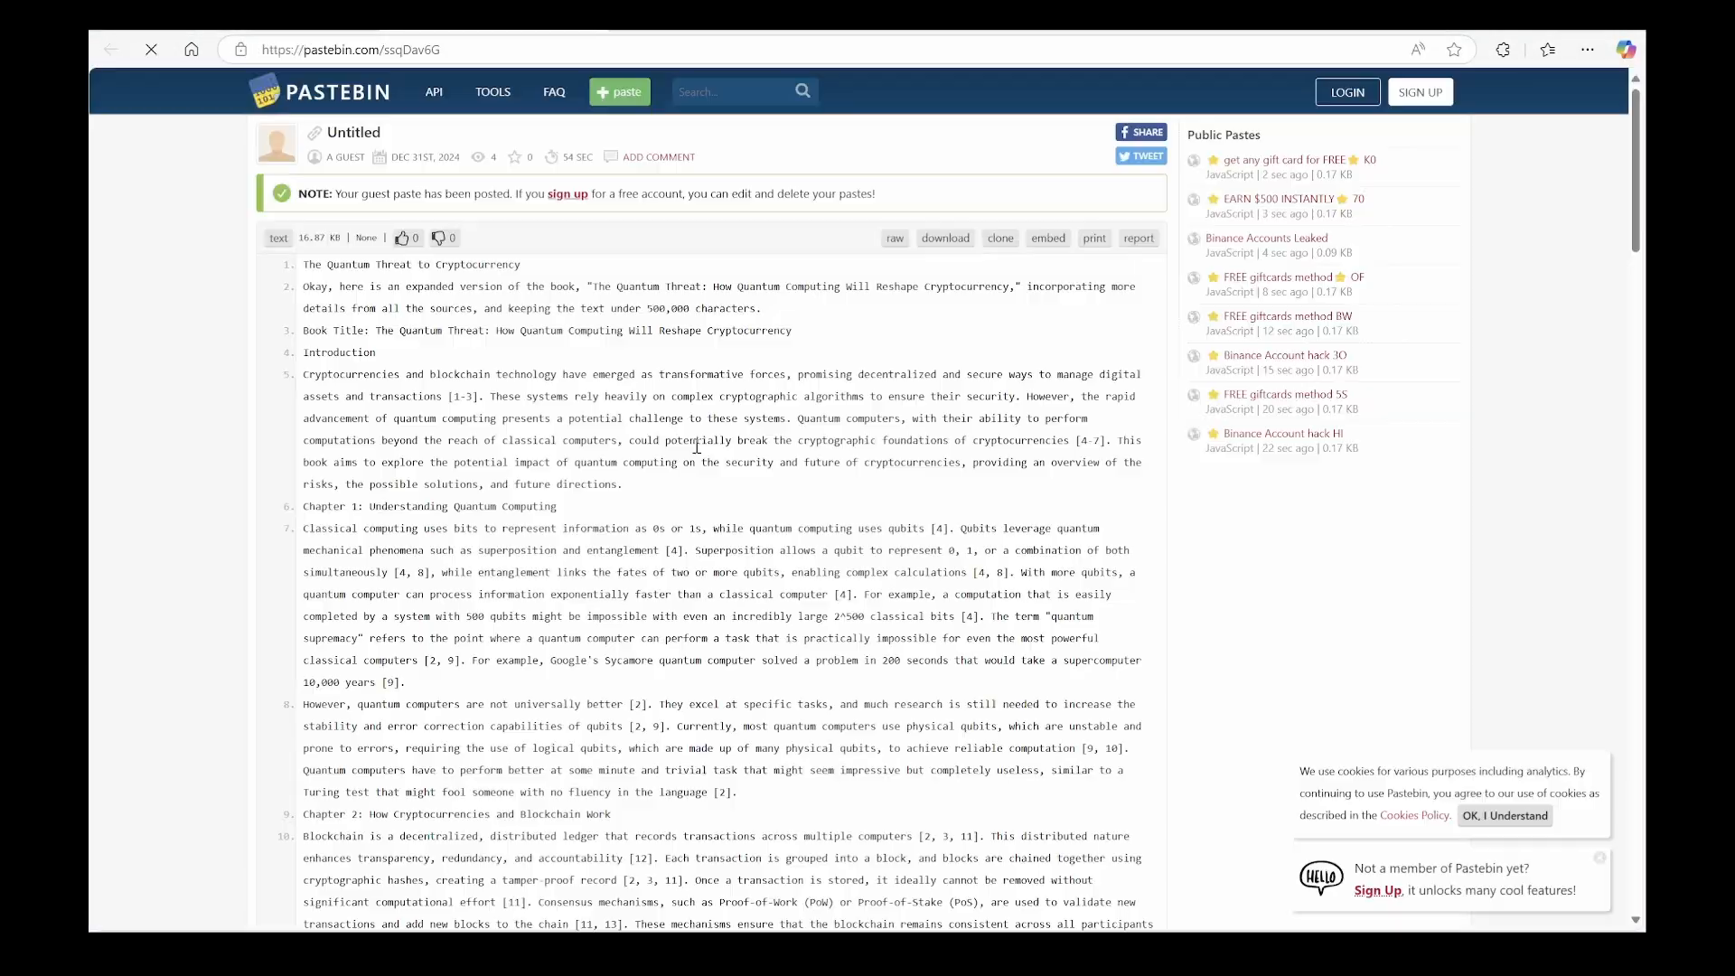
scroll(426, 188, "down", 5)
scroll(427, 188, "down", 10)
key("ctrl+w")
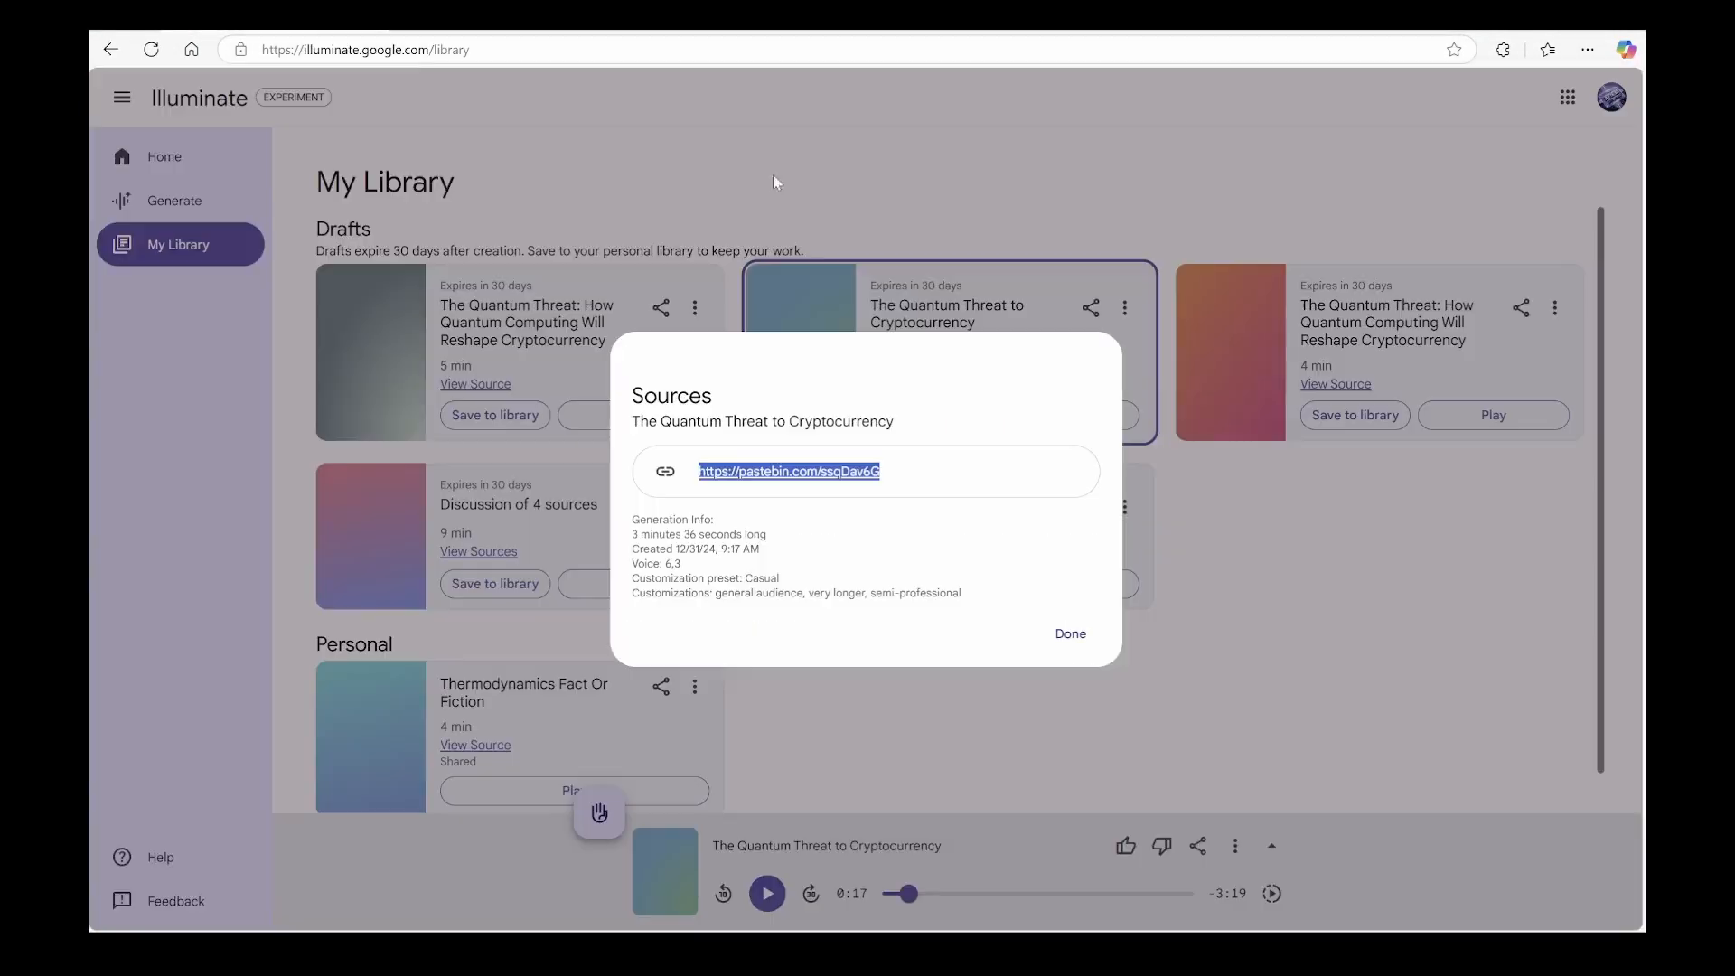
left_click(1060, 624)
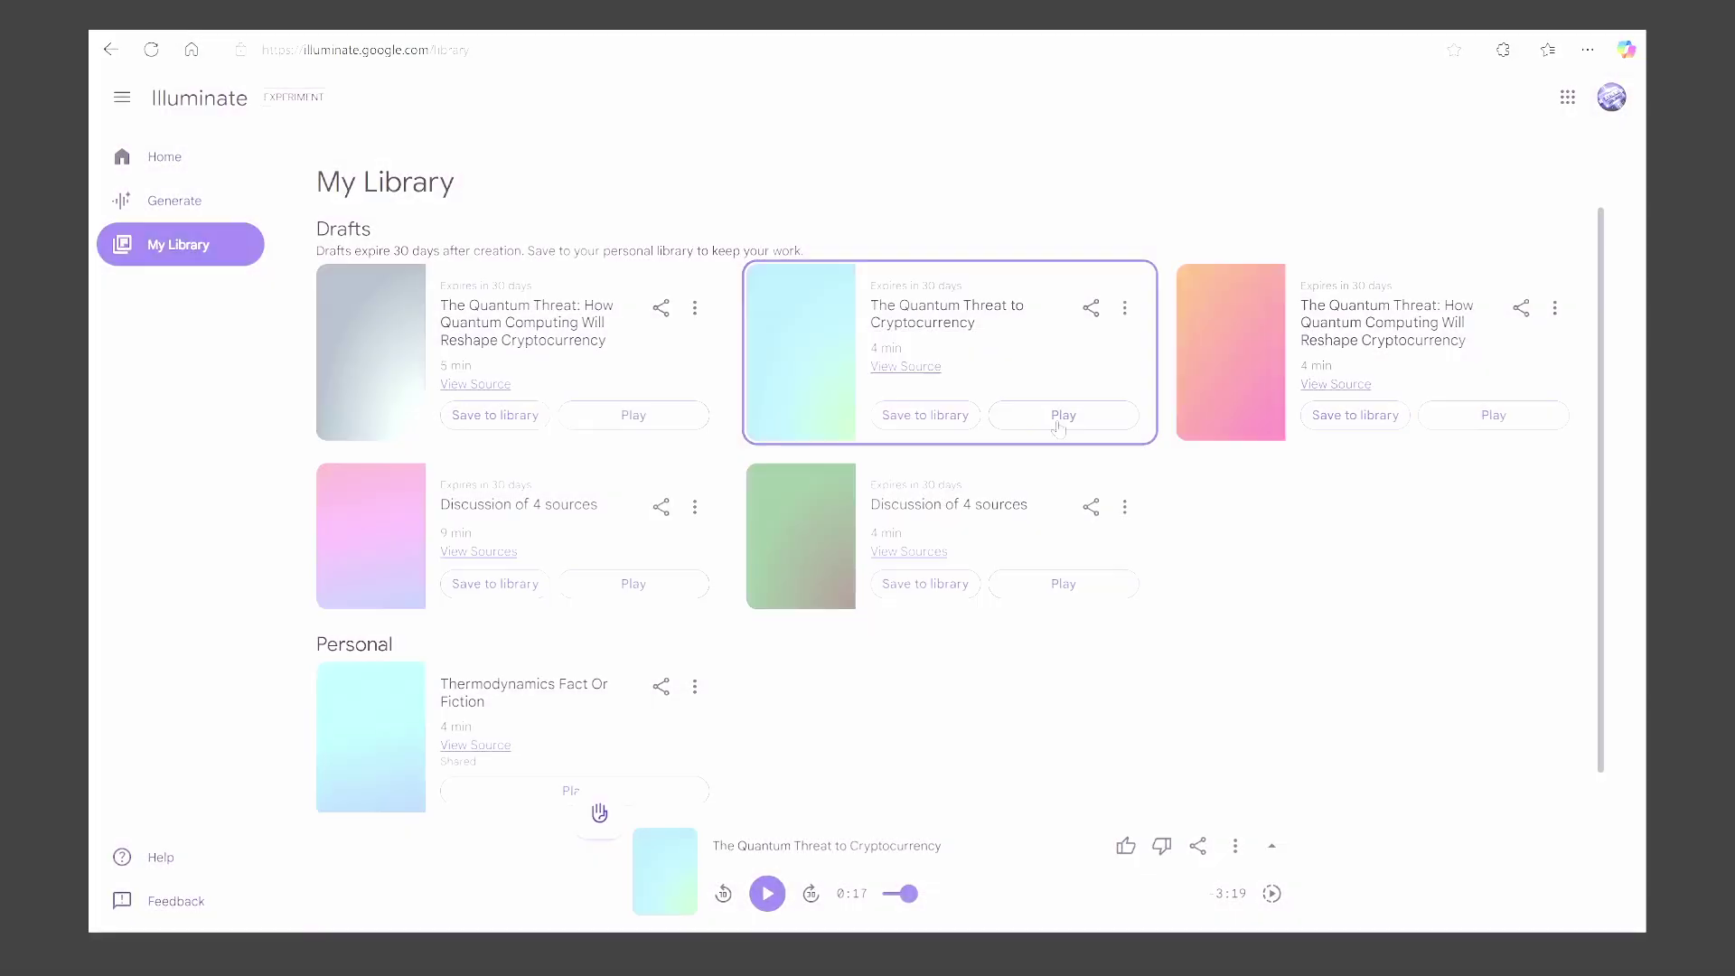
- Play The Quantum Threat to Cryptocurrency draft and seek ahead
left_click(1058, 417)
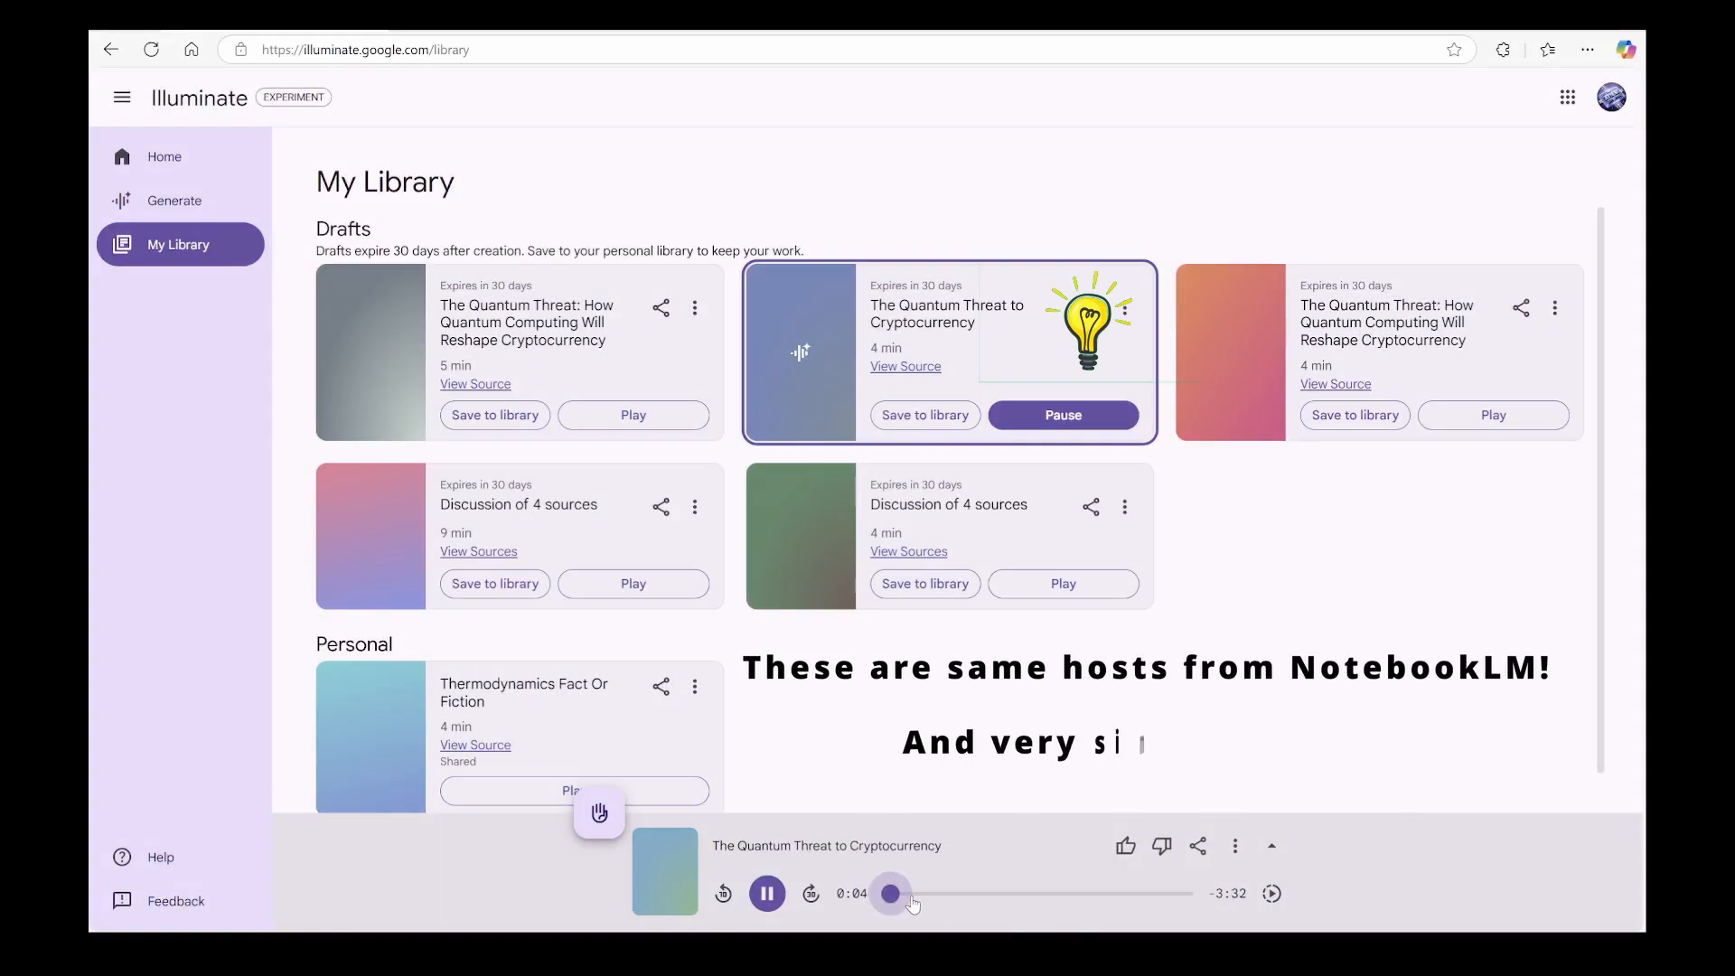
left_click(911, 895)
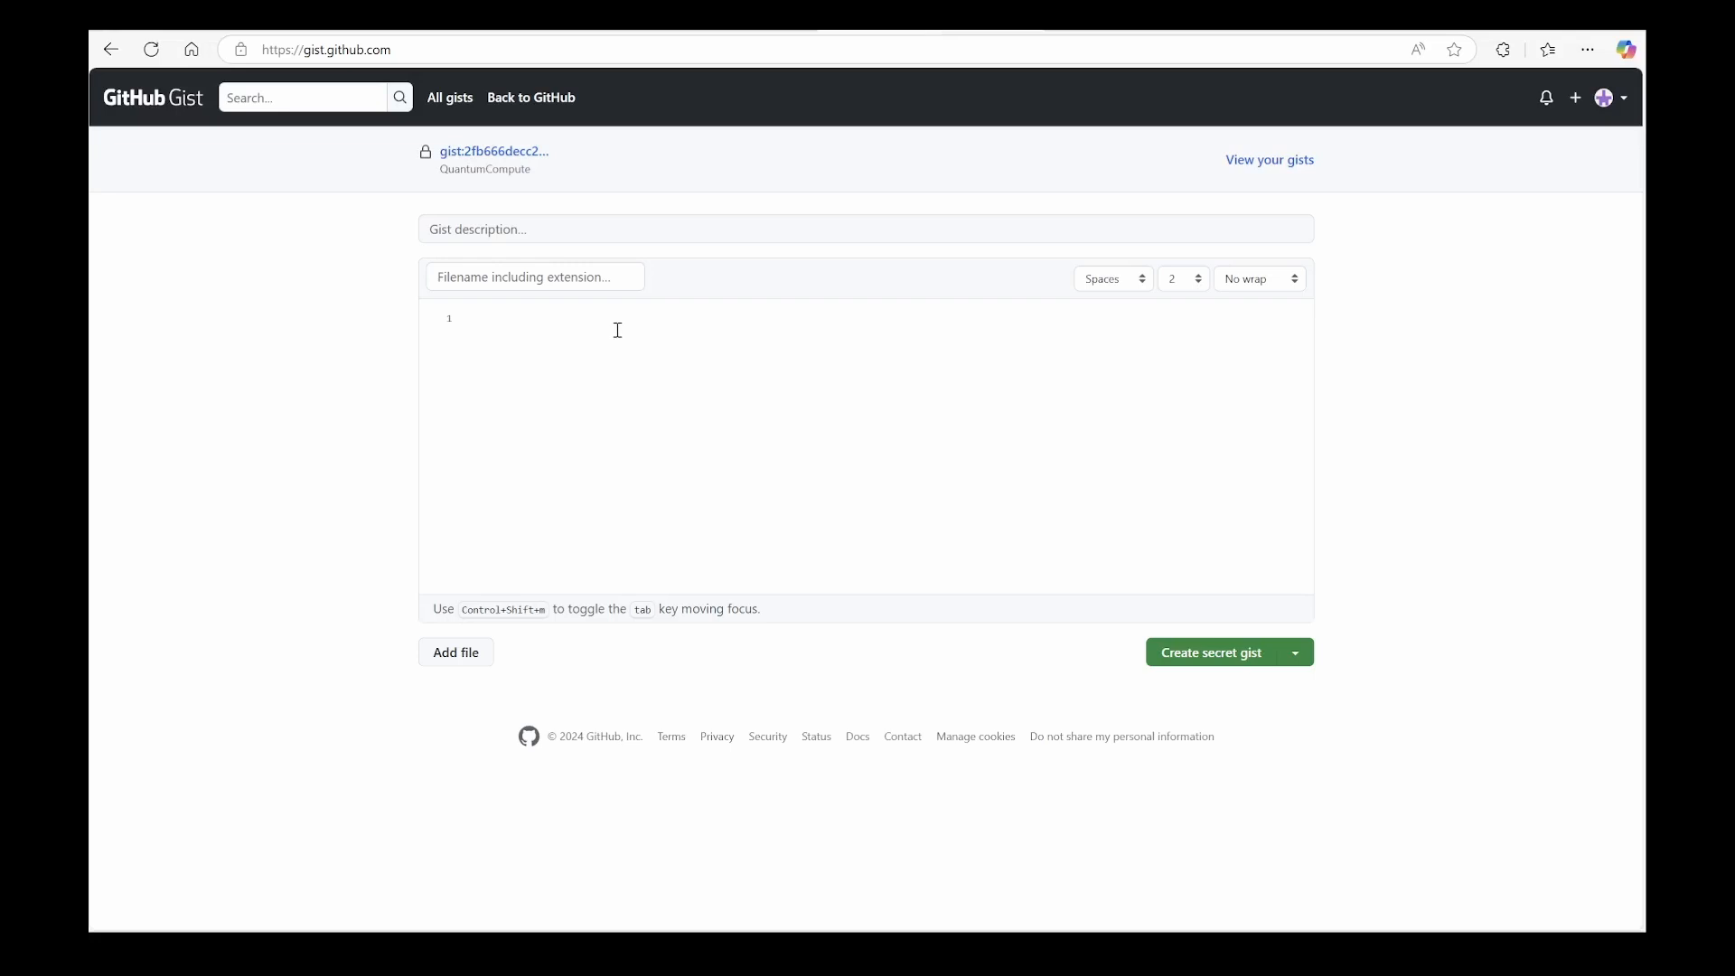
- Paste the 77-line research text into the new gist editor
key("ctrl+v")
scroll(722, 462, "up", 10)
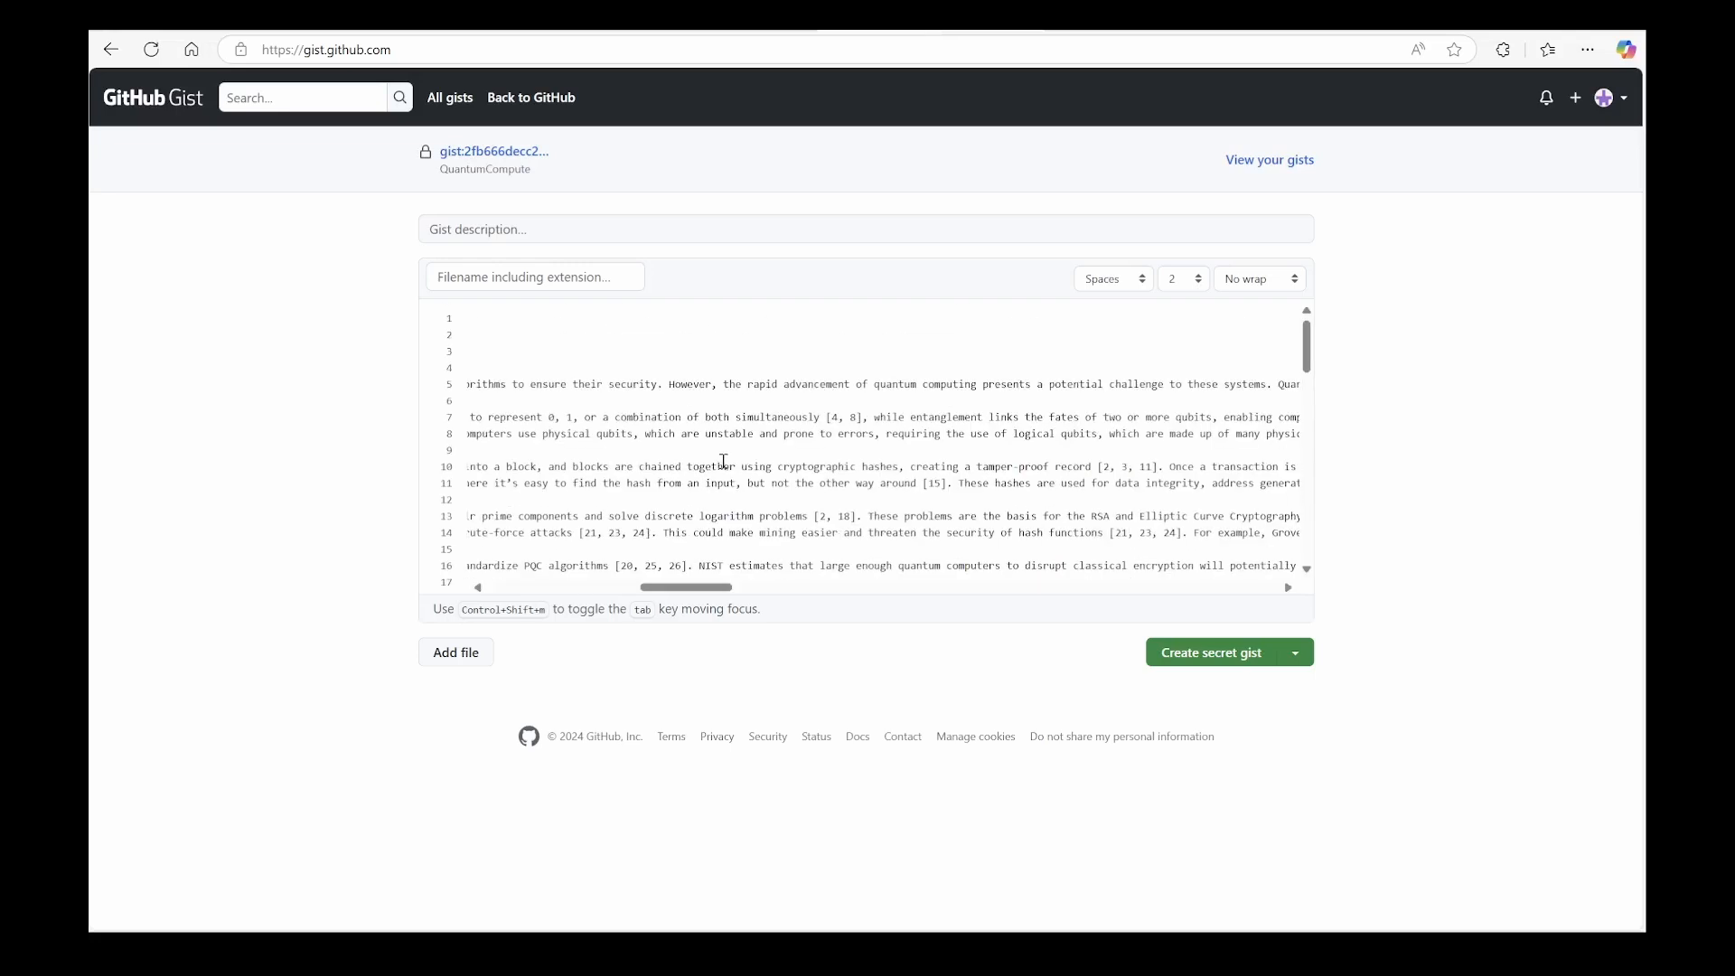
scroll(722, 463, "down", 7)
scroll(724, 462, "down", 3)
scroll(619, 577, "left", 3)
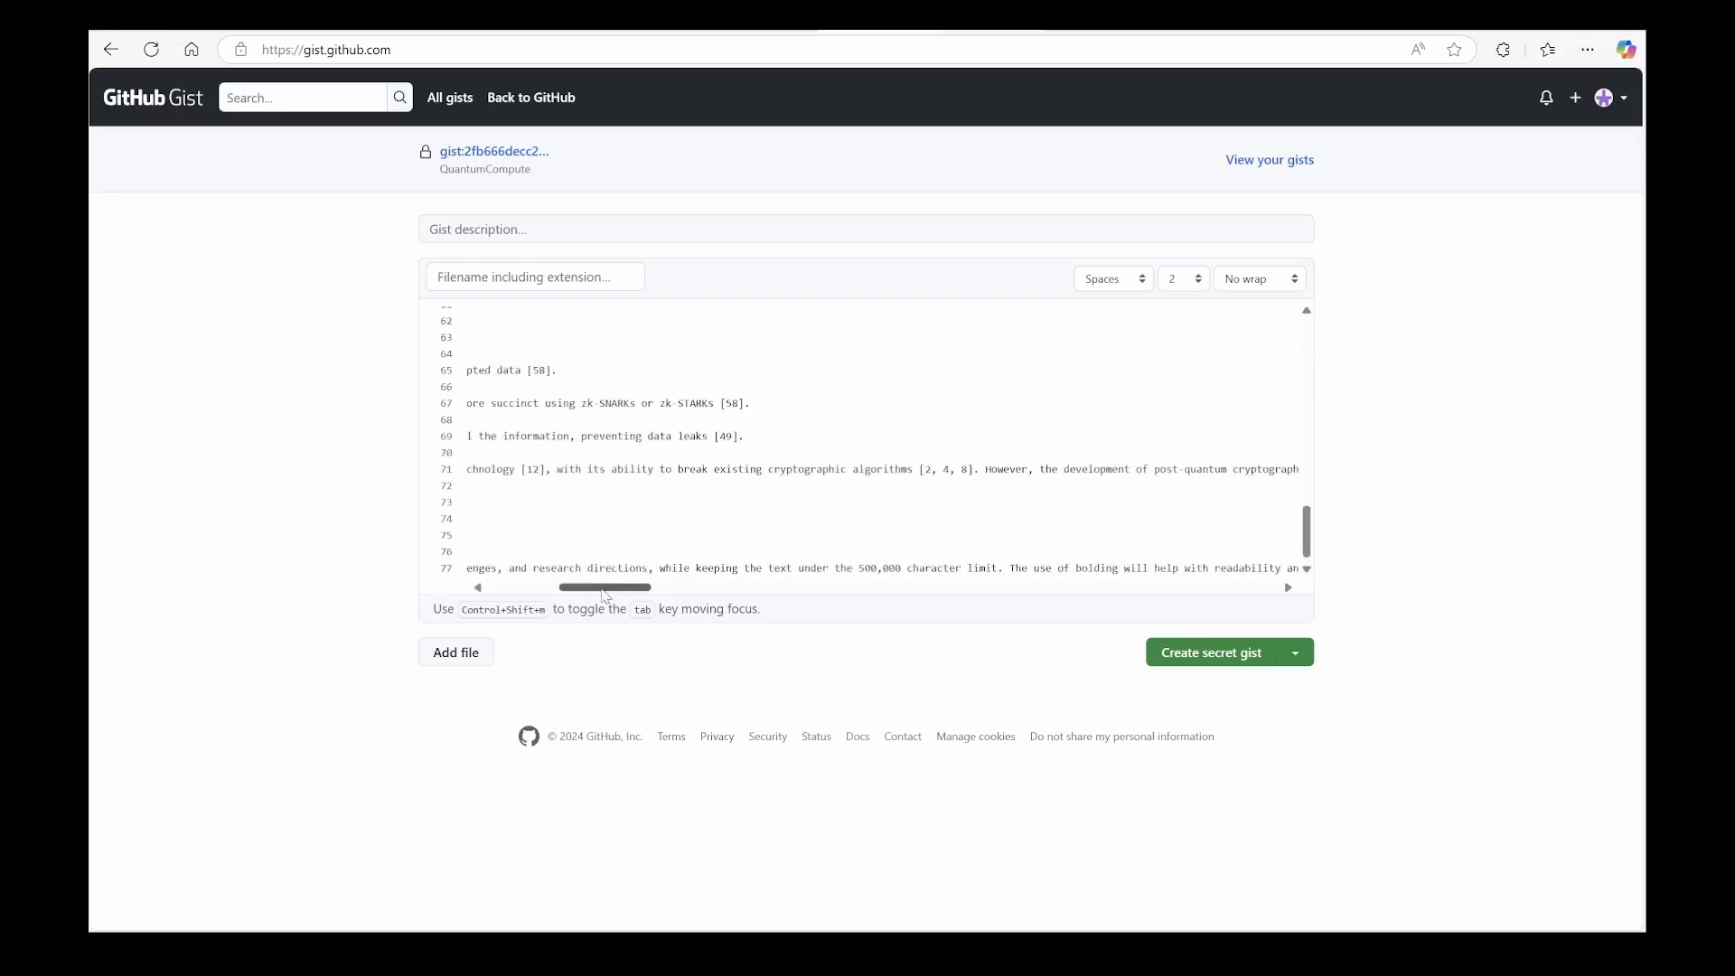
scroll(611, 543, "left", 3)
scroll(603, 515, "up", 10)
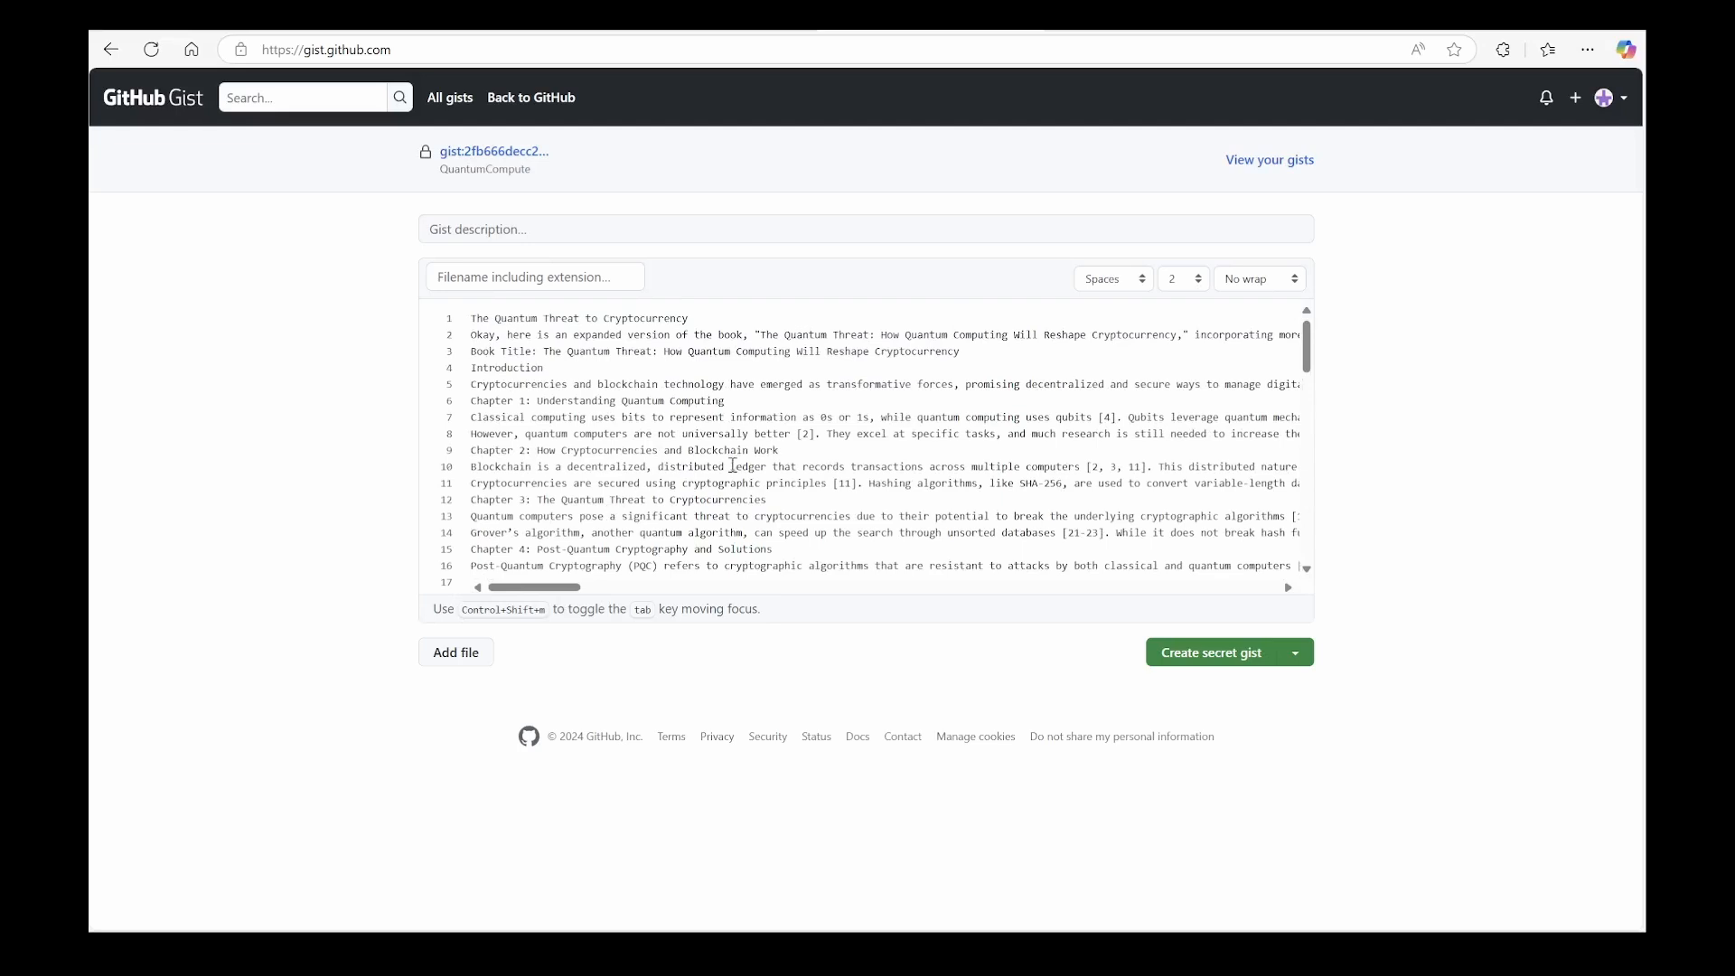
scroll(788, 492, "down", 6)
scroll(788, 492, "down", 4)
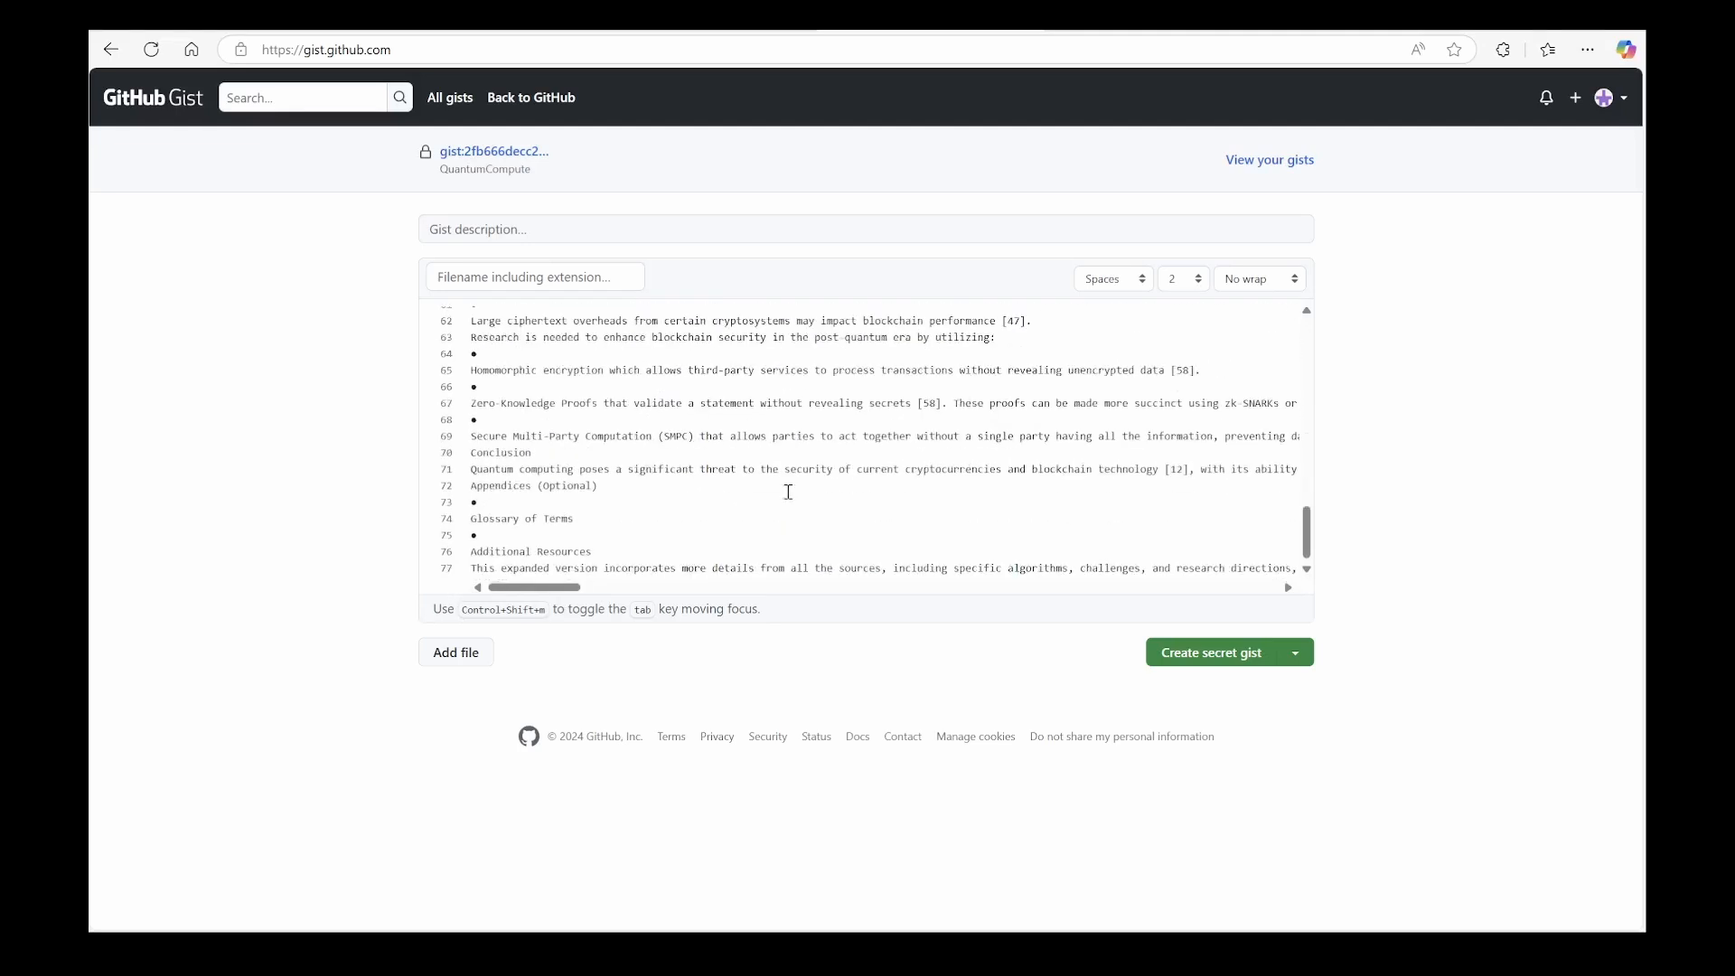